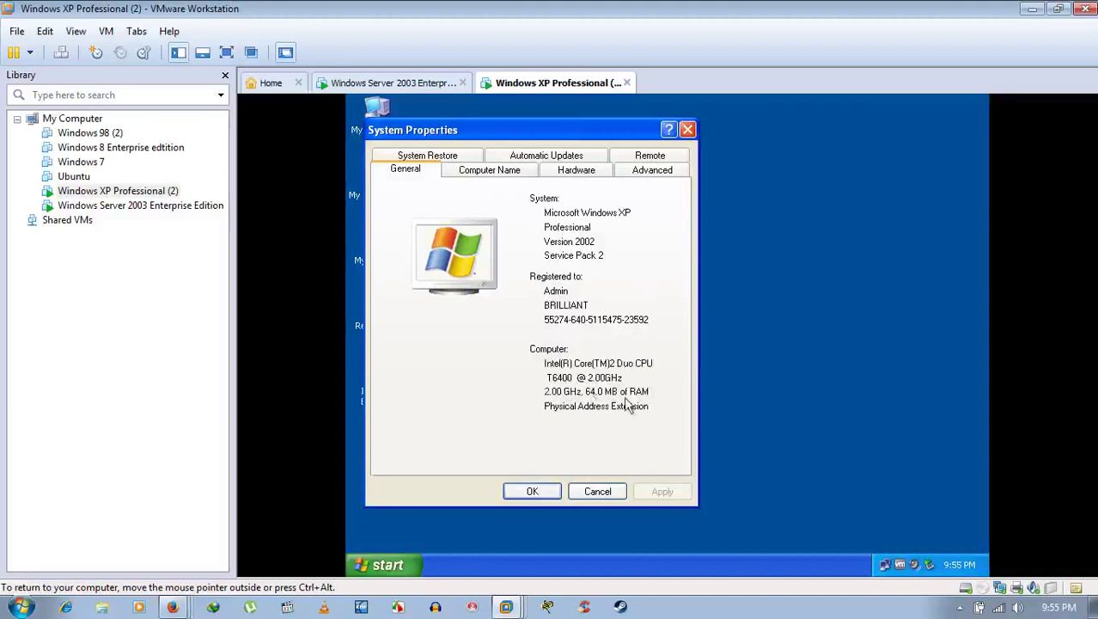
Step: Clear the niceguy.com primary DNS suffix so the XP guest's full computer name reads 'home.'
click(489, 170)
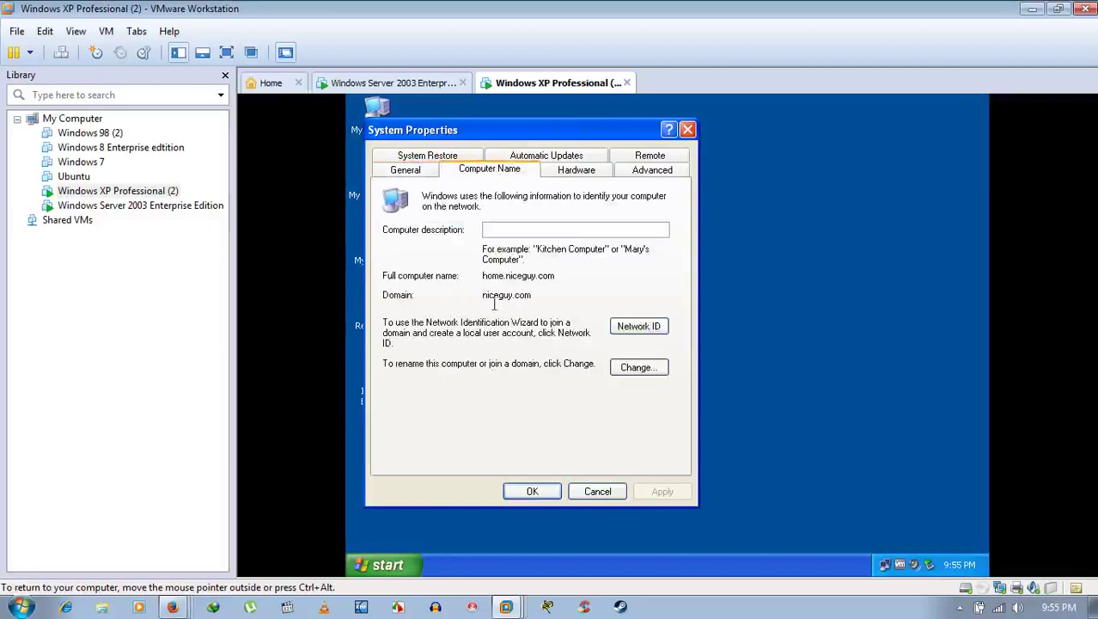
click(638, 368)
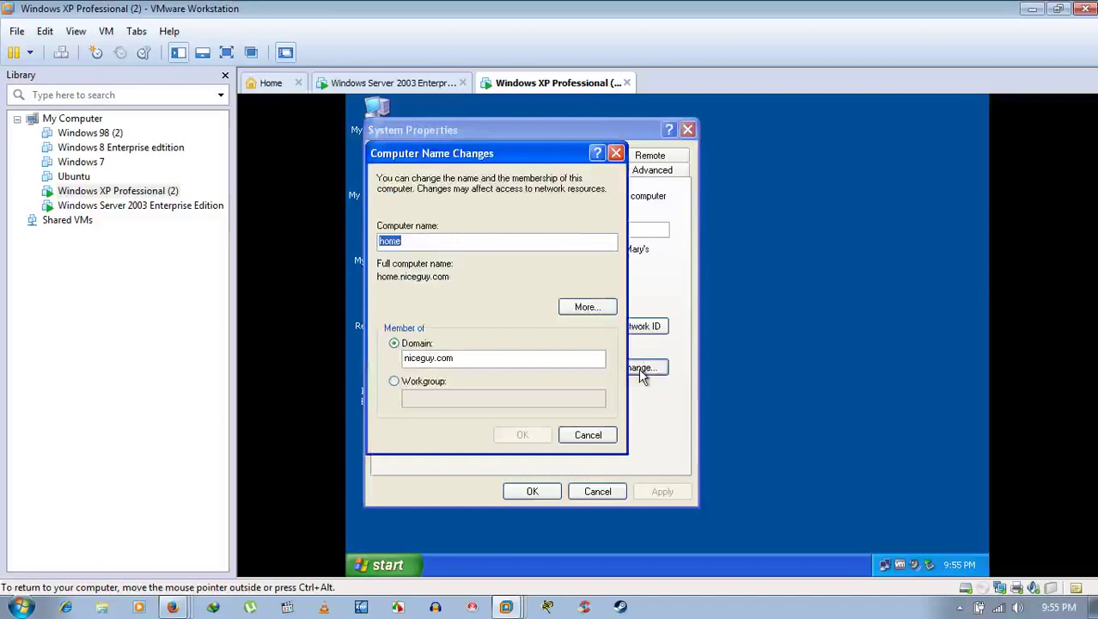
click(584, 311)
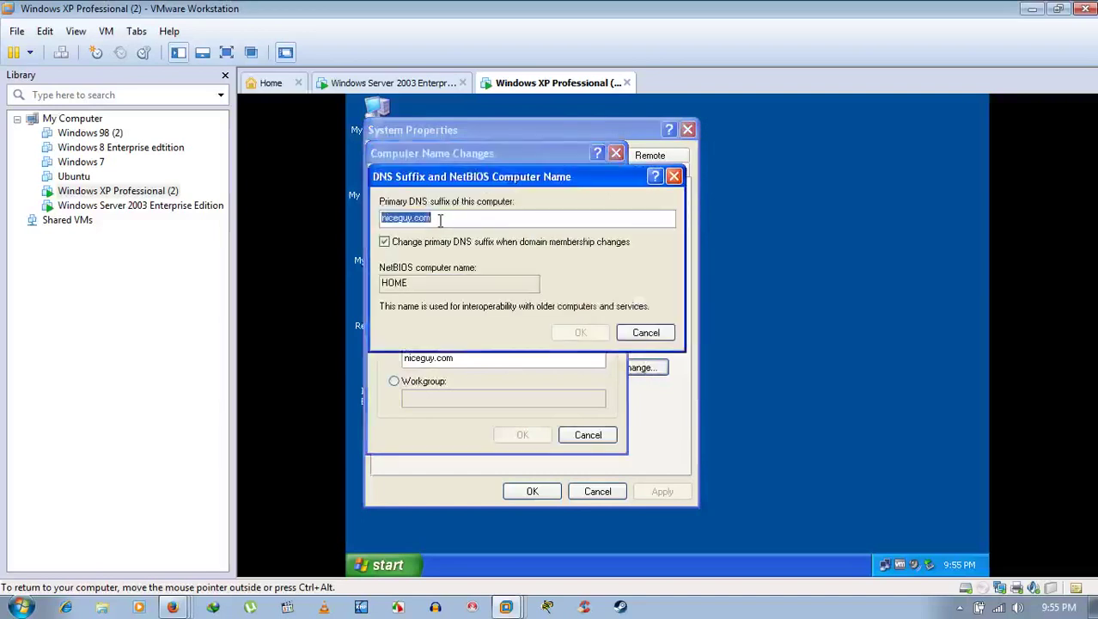
key(BackSpace)
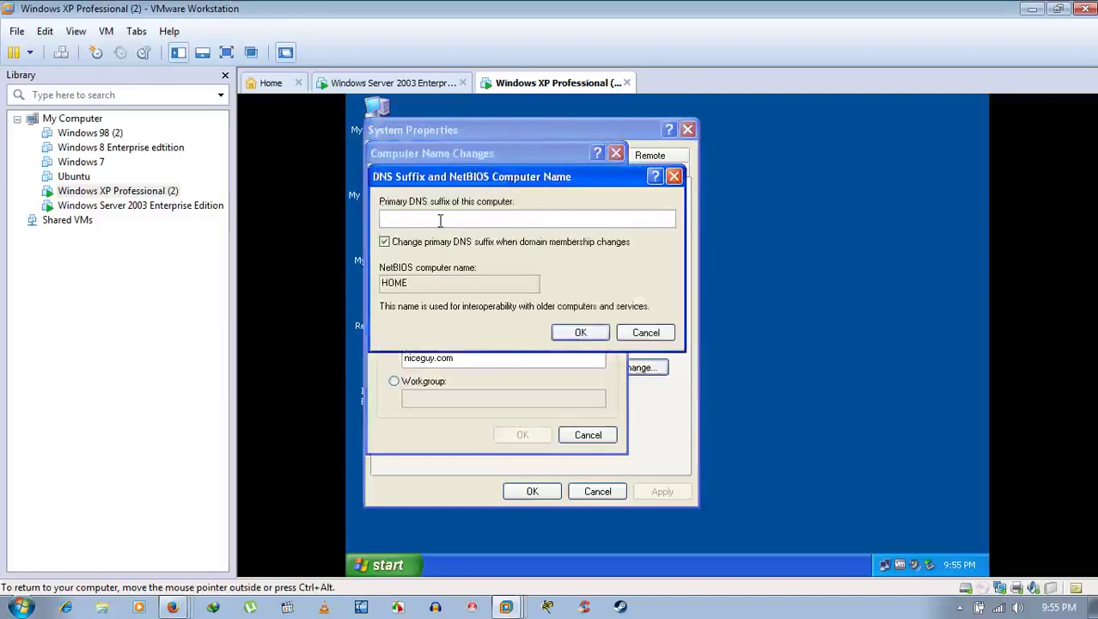
click(588, 334)
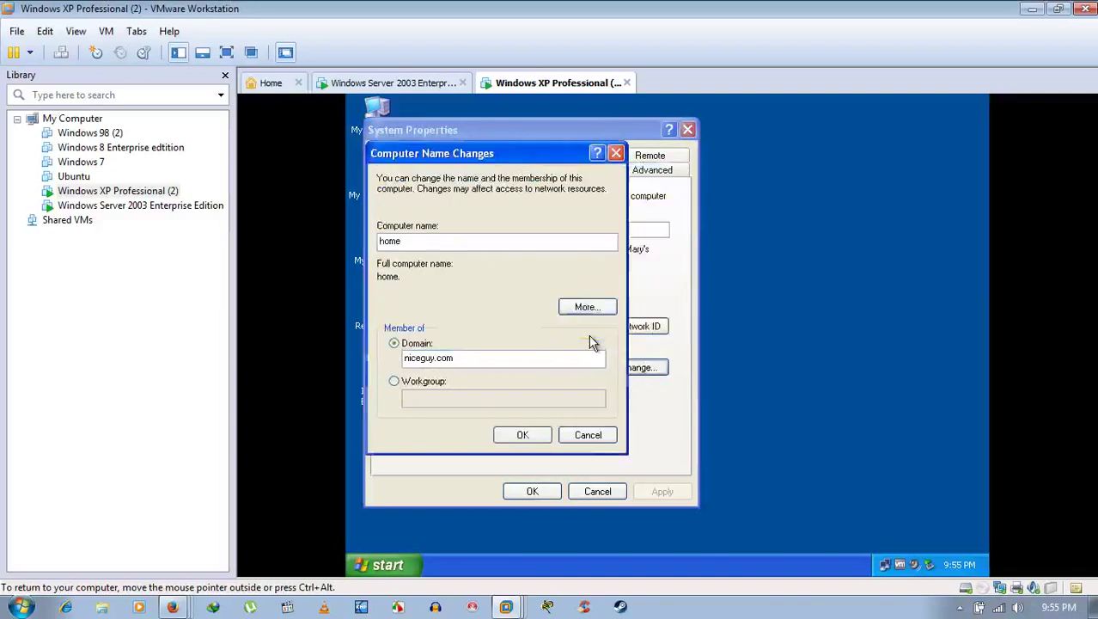
Step: Change the XP guest's membership to the workgroup WORKGROUP and apply it
click(430, 383)
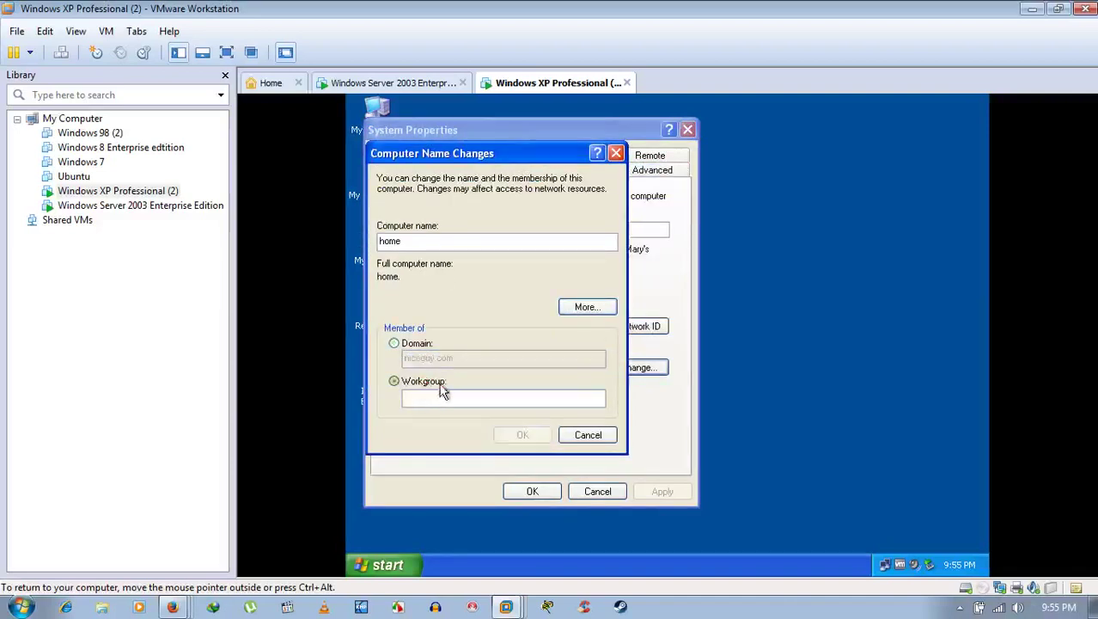
click(441, 400)
text(WOP)
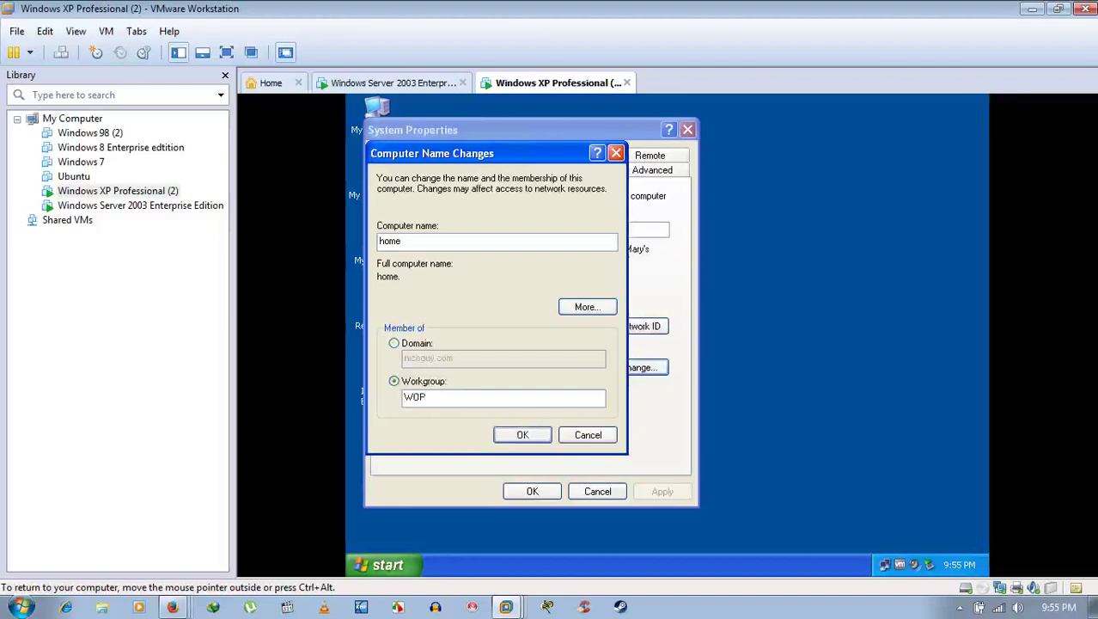
key(BackSpace)
text(RKGROUP)
key(Num_Lock)
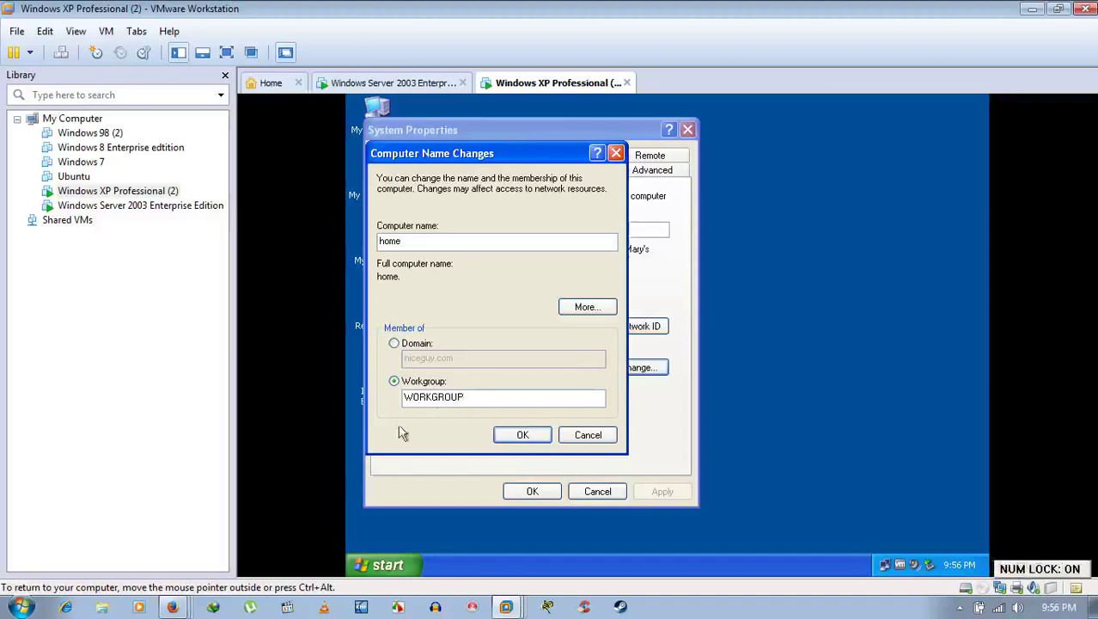
click(523, 435)
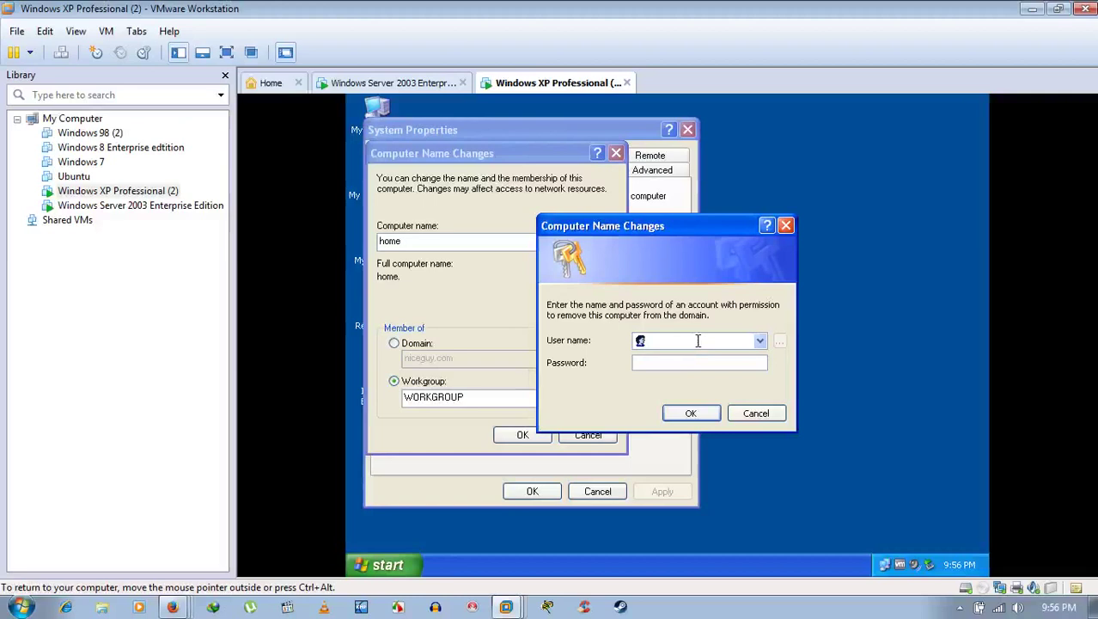
Step: Authorize leaving the domain with the Administrator user name and its password
text(Administrator)
click(400, 84)
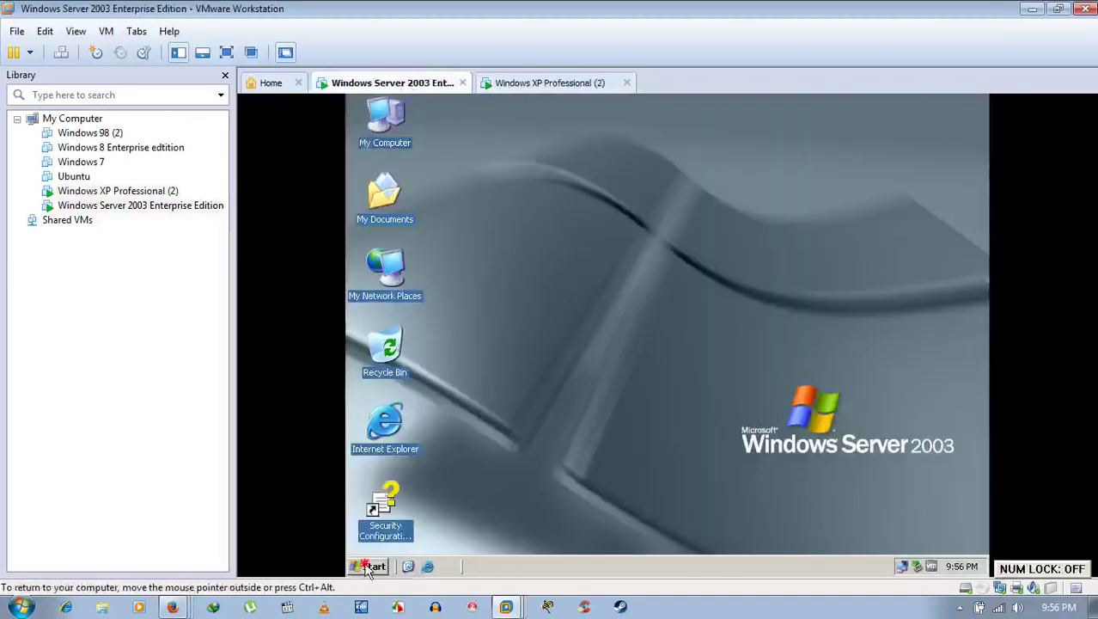
click(369, 566)
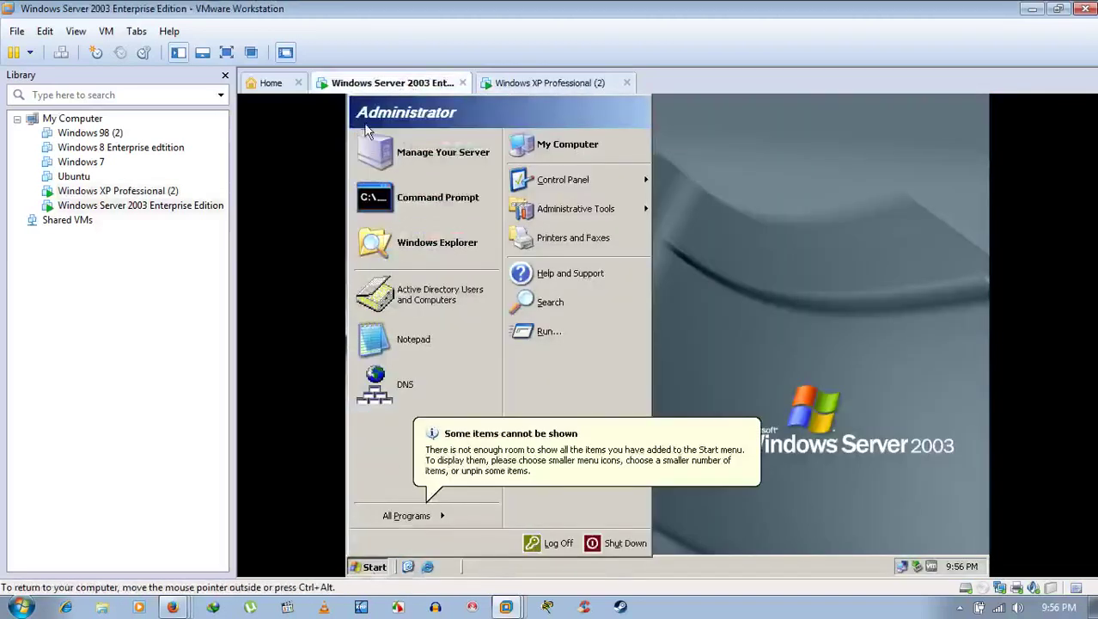
click(926, 318)
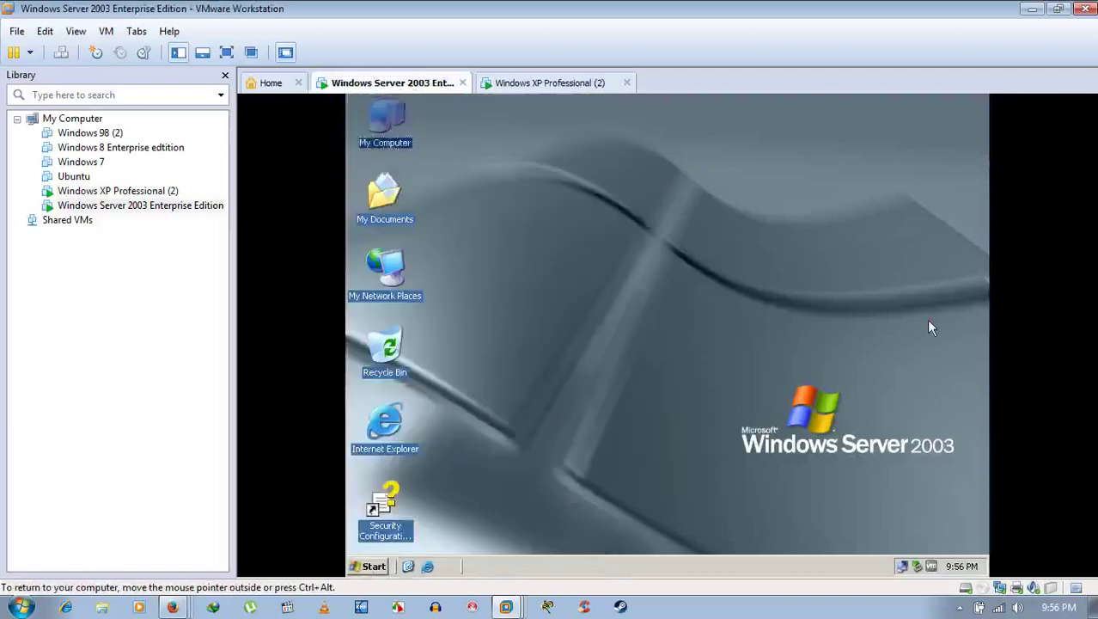
click(516, 83)
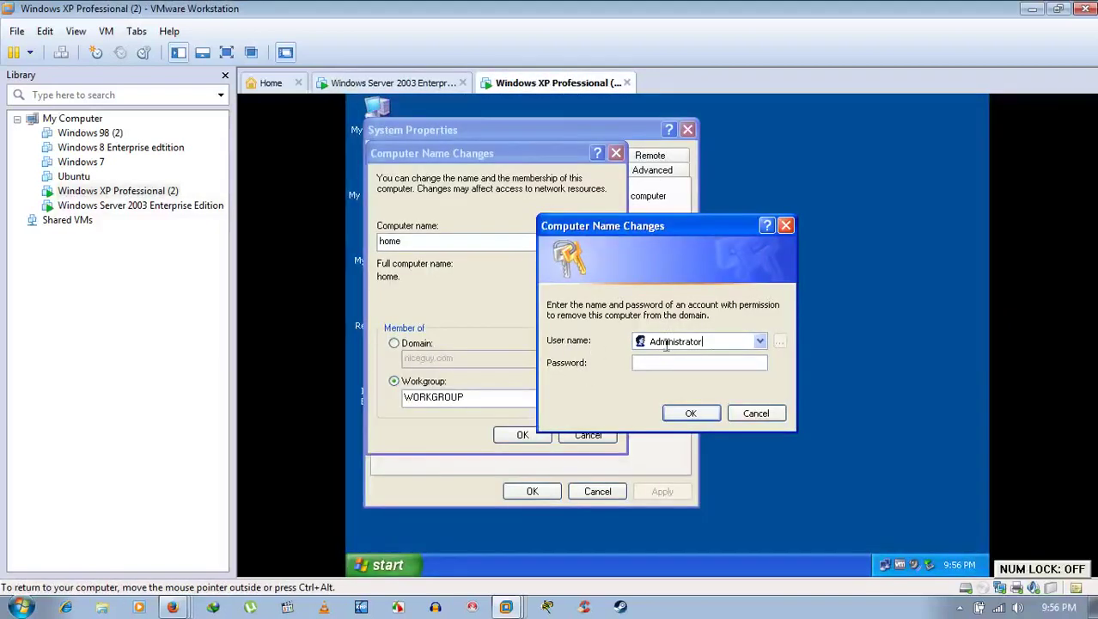
click(693, 364)
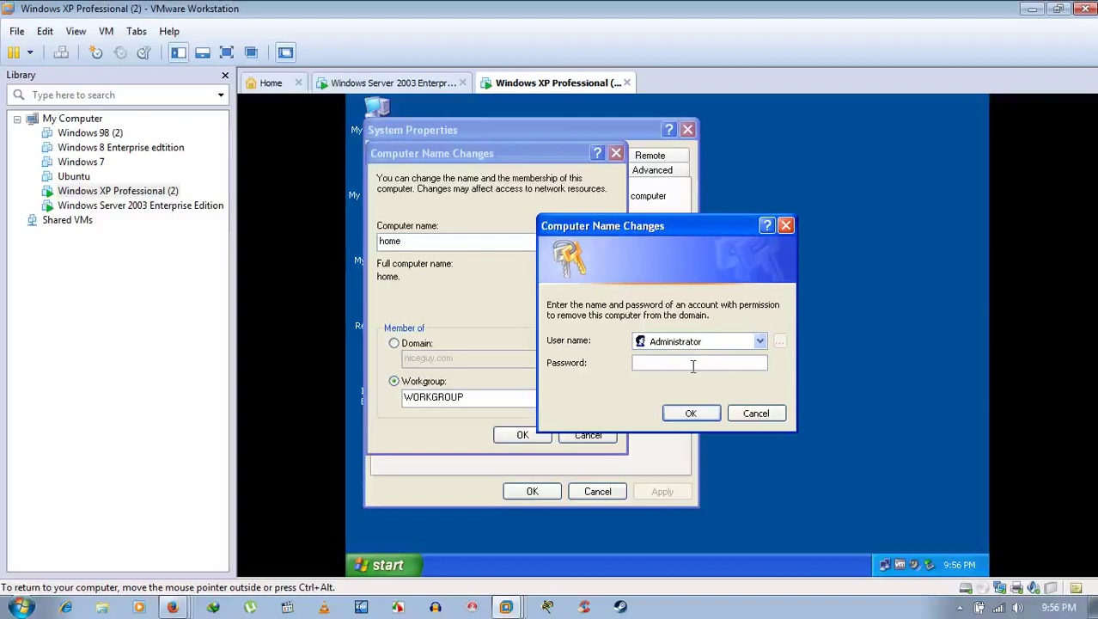
text(*********)
key(Return)
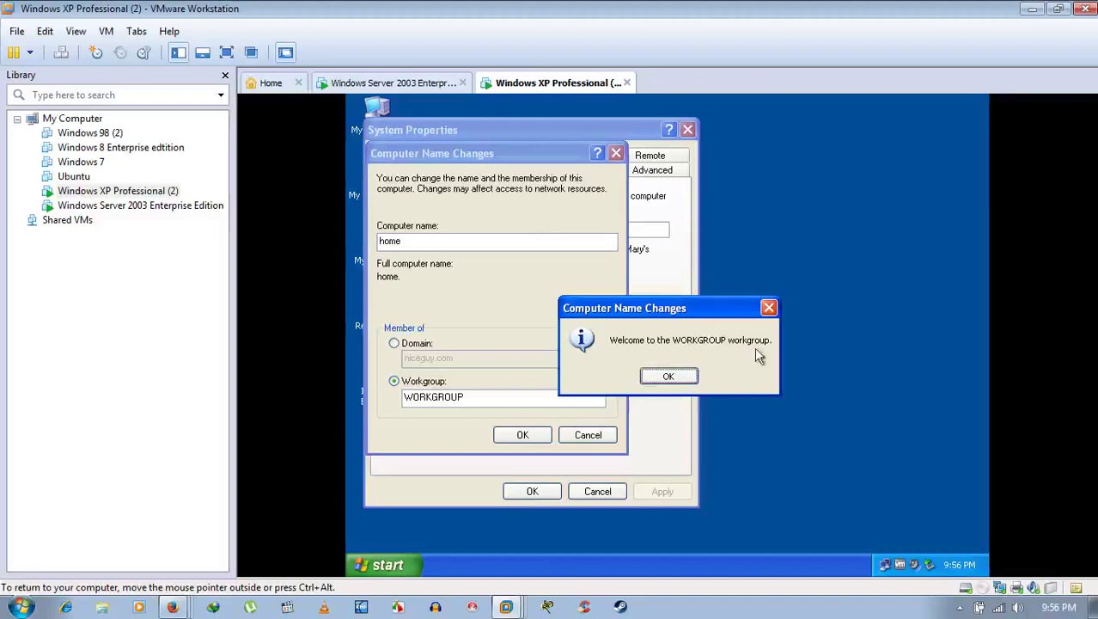
Step: Acknowledge the WORKGROUP welcome and restart notices, close System Properties, and restart the XP guest
click(669, 378)
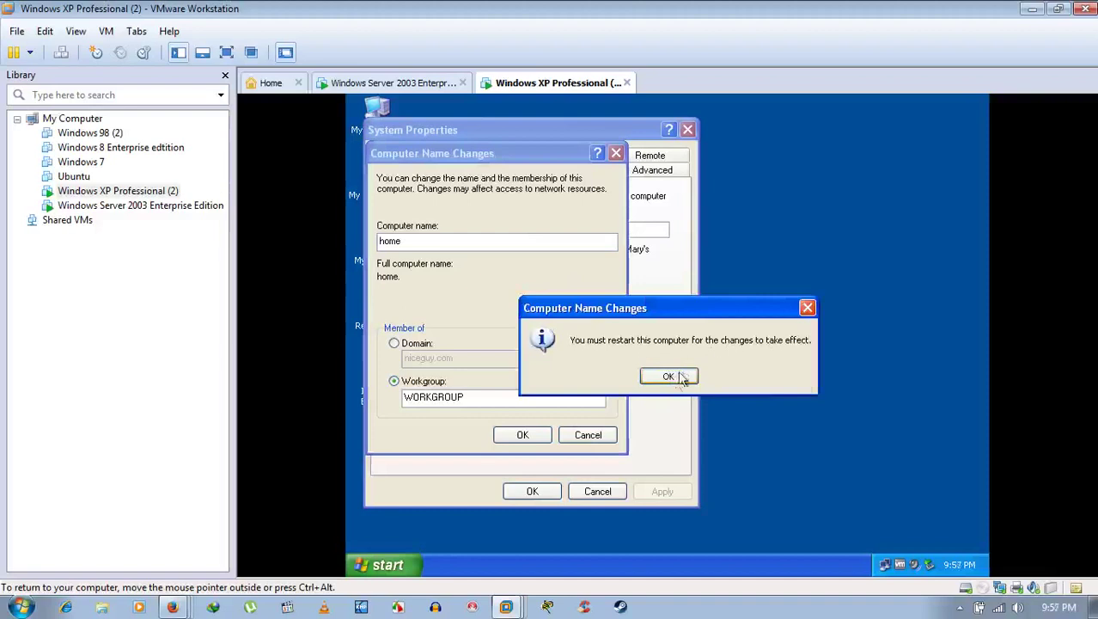
click(674, 376)
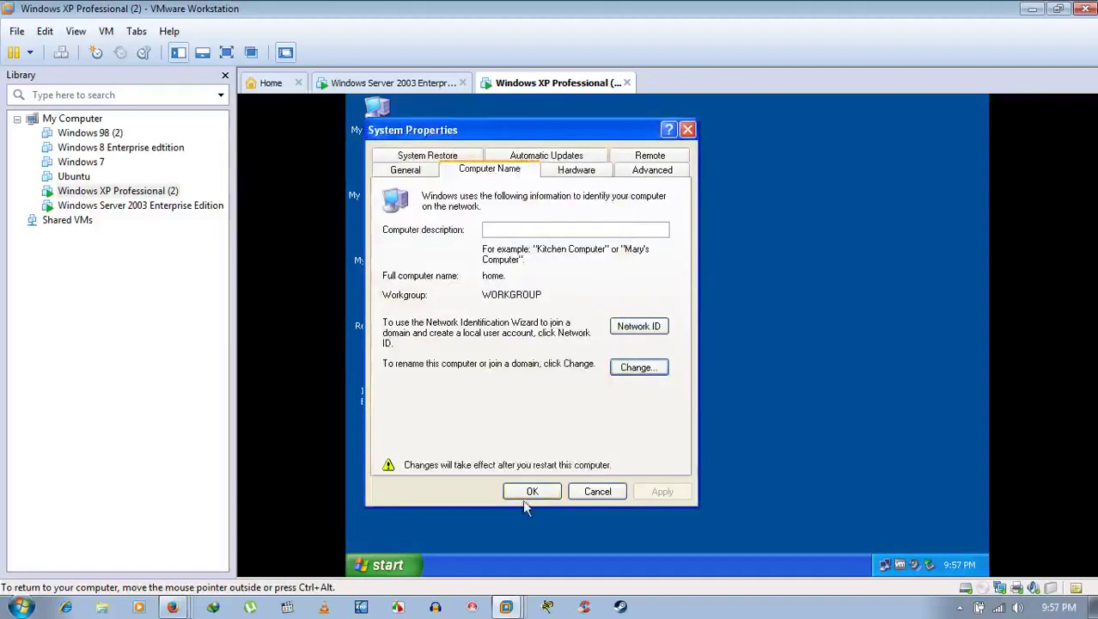
click(528, 494)
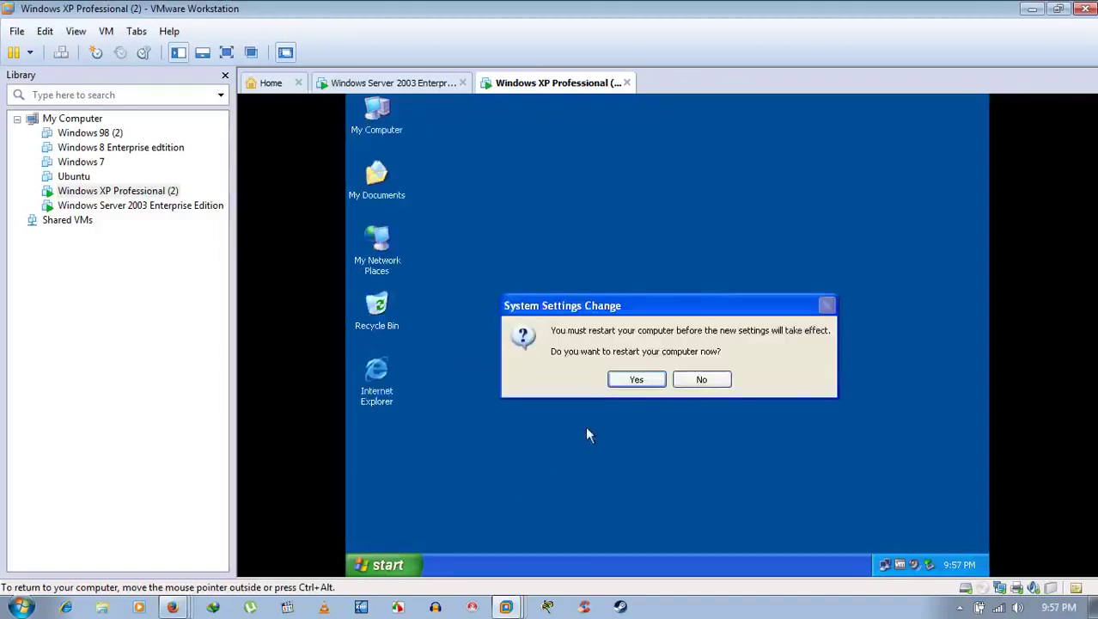
click(636, 379)
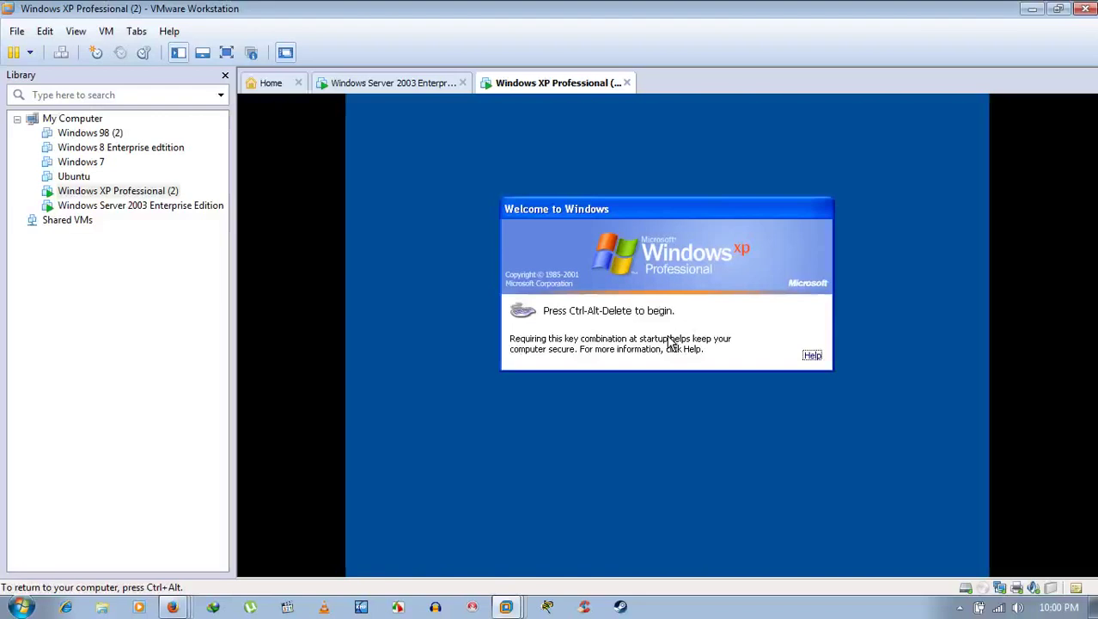
Step: Send Ctrl+Alt+Del to the XP guest to bring up the logon dialog
key(ctrl+alt)
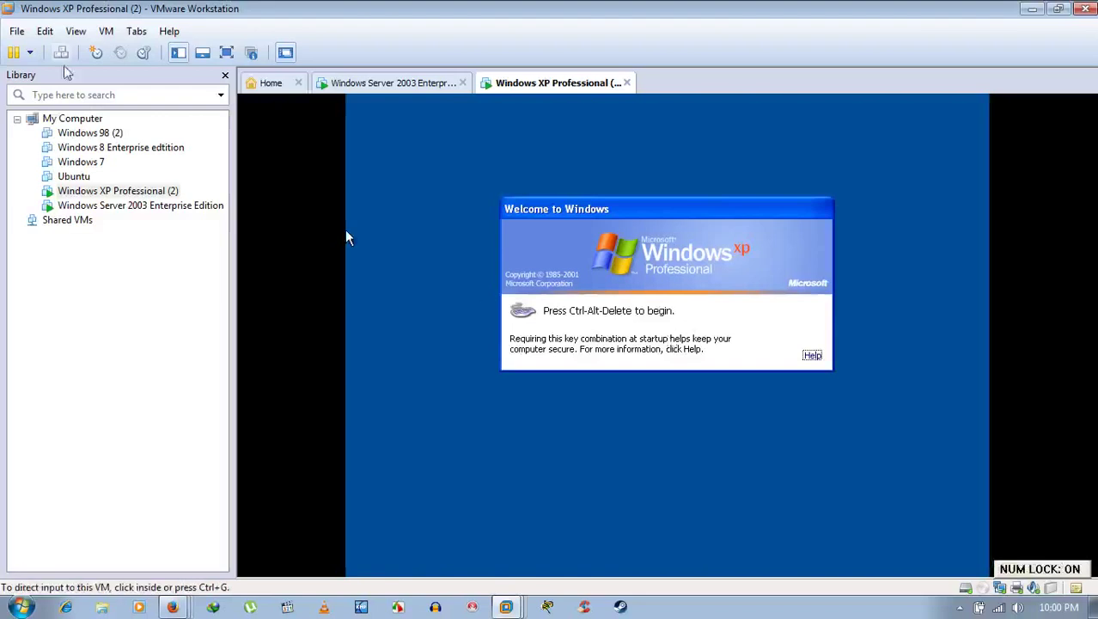
click(61, 54)
click(348, 237)
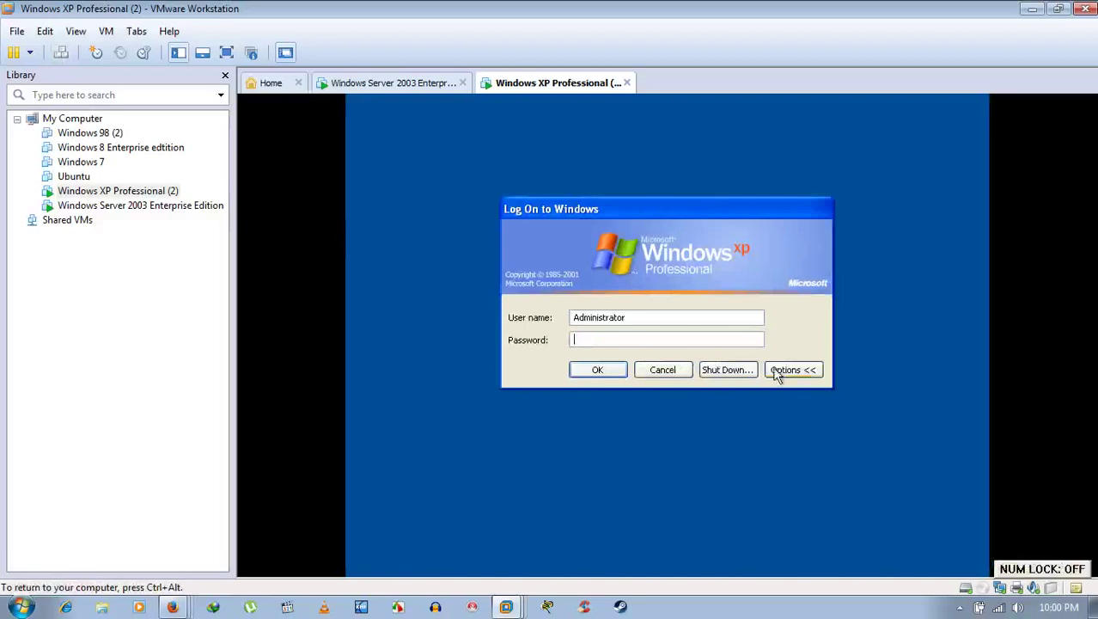
Step: Try logging on as Administrator with its password, then dismiss the failed-logon message
click(802, 372)
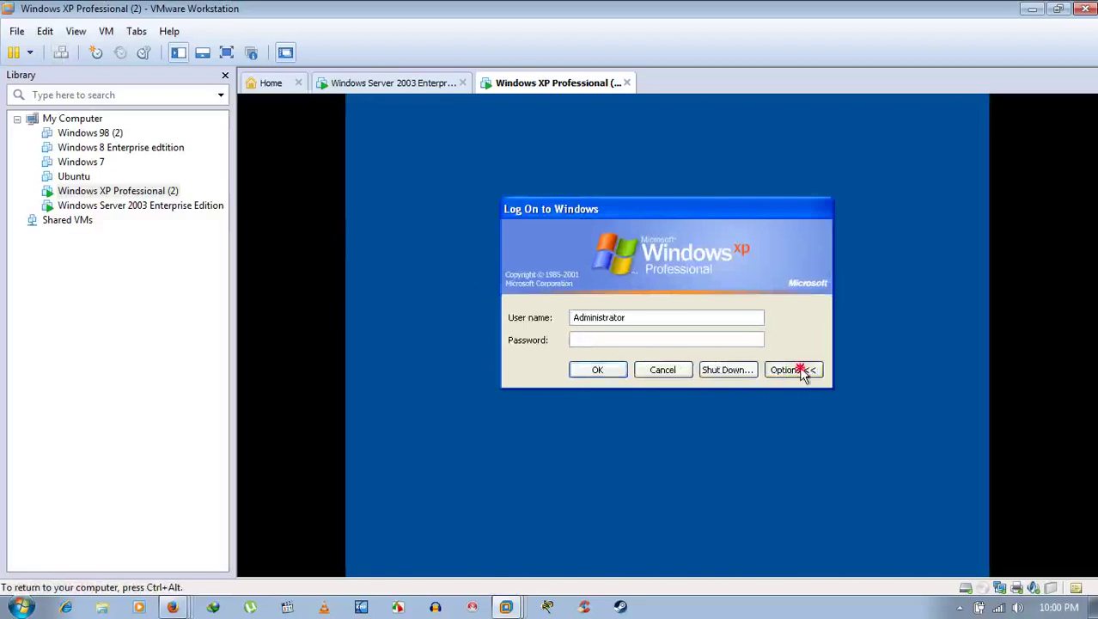
click(685, 338)
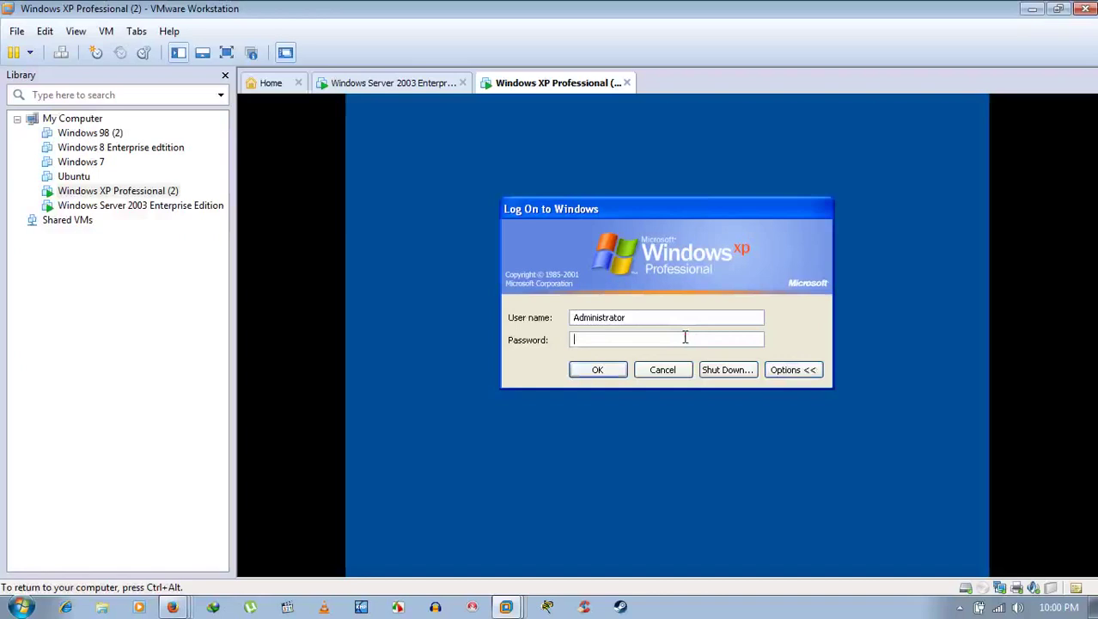
text(•••••)
text(•••)
key(Return)
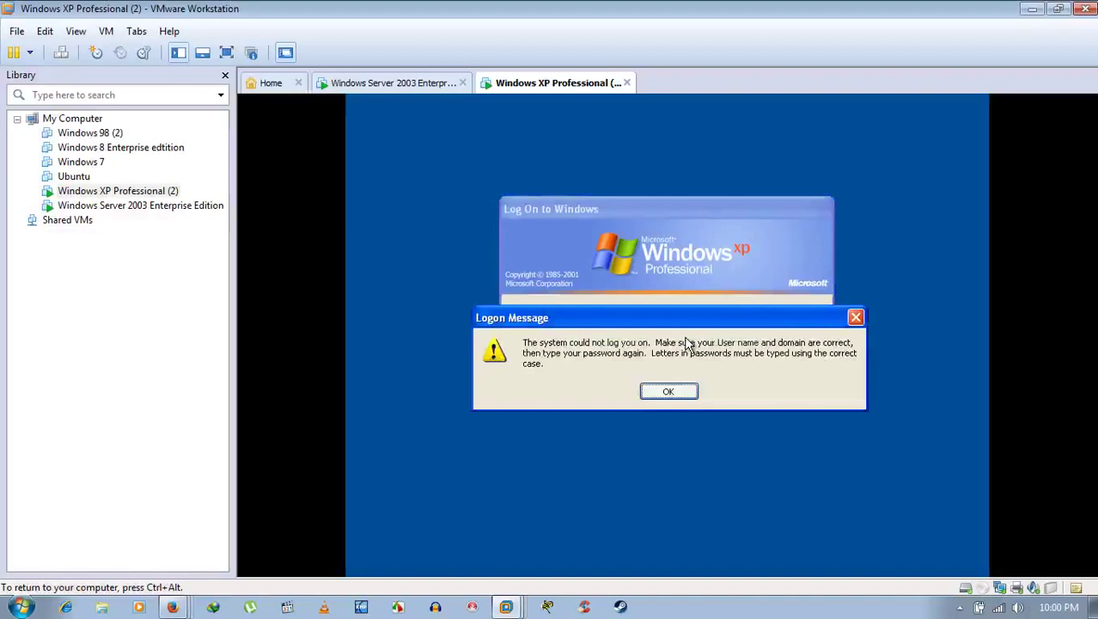
click(668, 391)
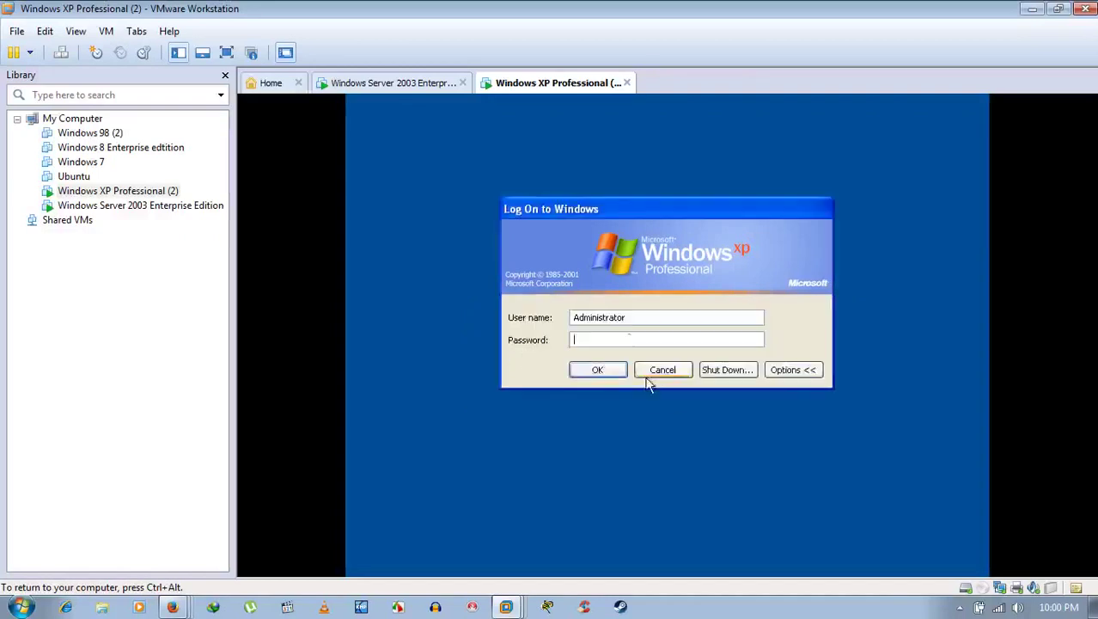
click(630, 339)
Step: Replace Administrator with the new user's name, enter its password, and sign in
drag(644, 317, 488, 317)
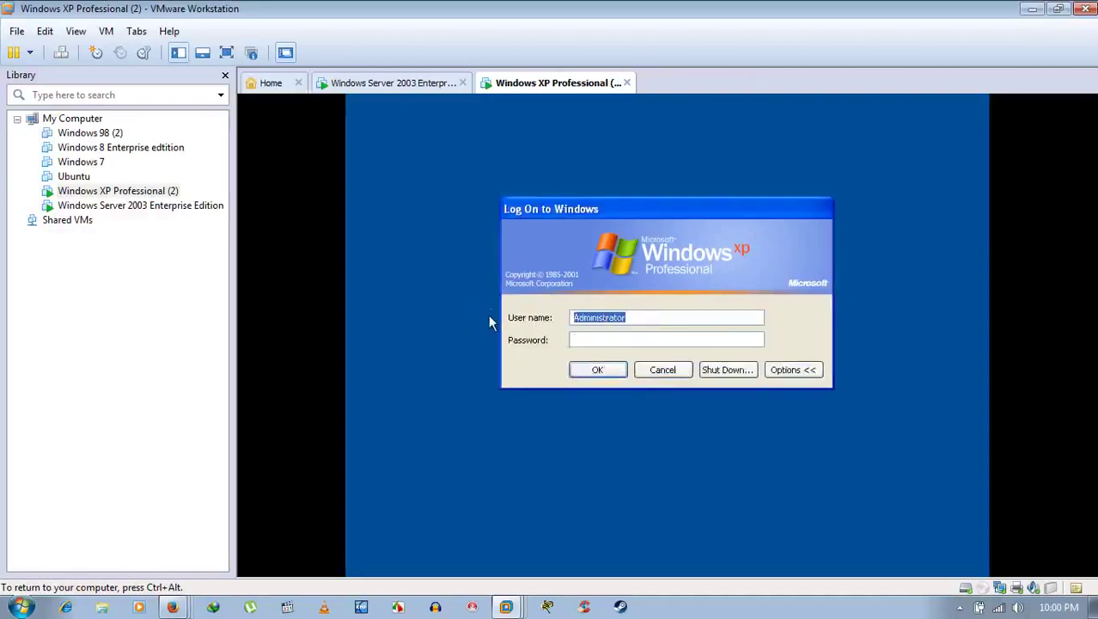
key(BackSpace)
text(Arnab)
key(Tab)
text(****)
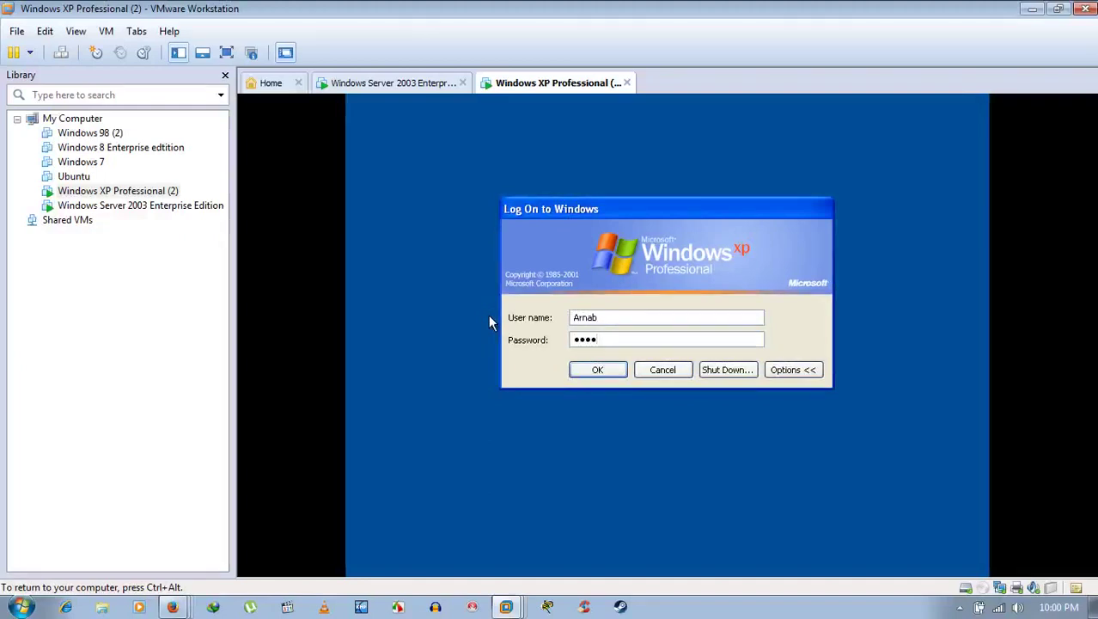
key(Return)
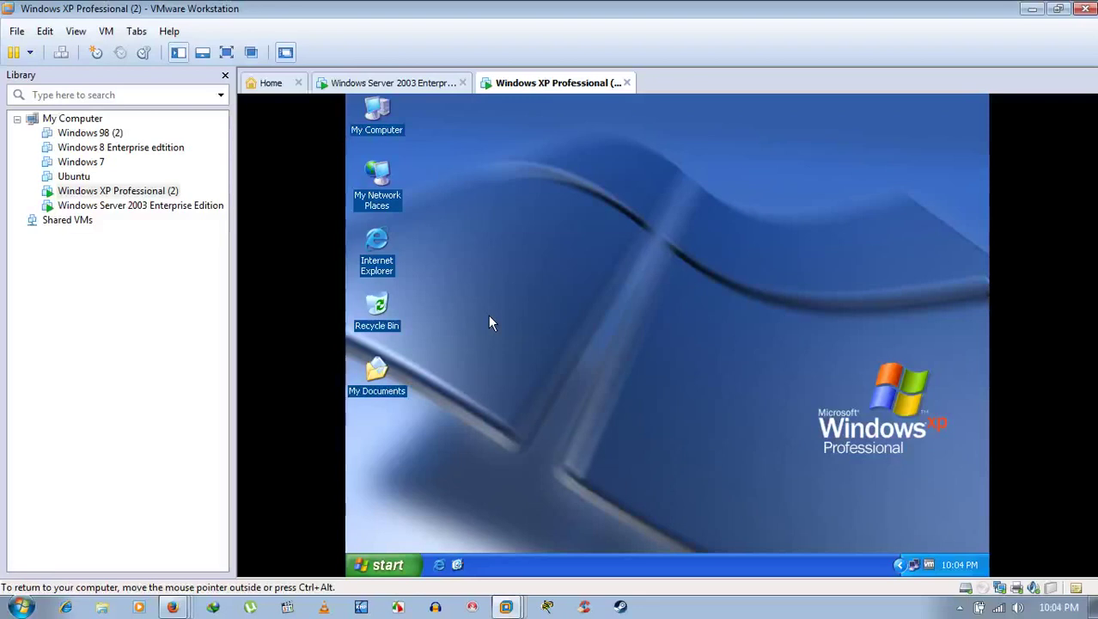
right_click(648, 239)
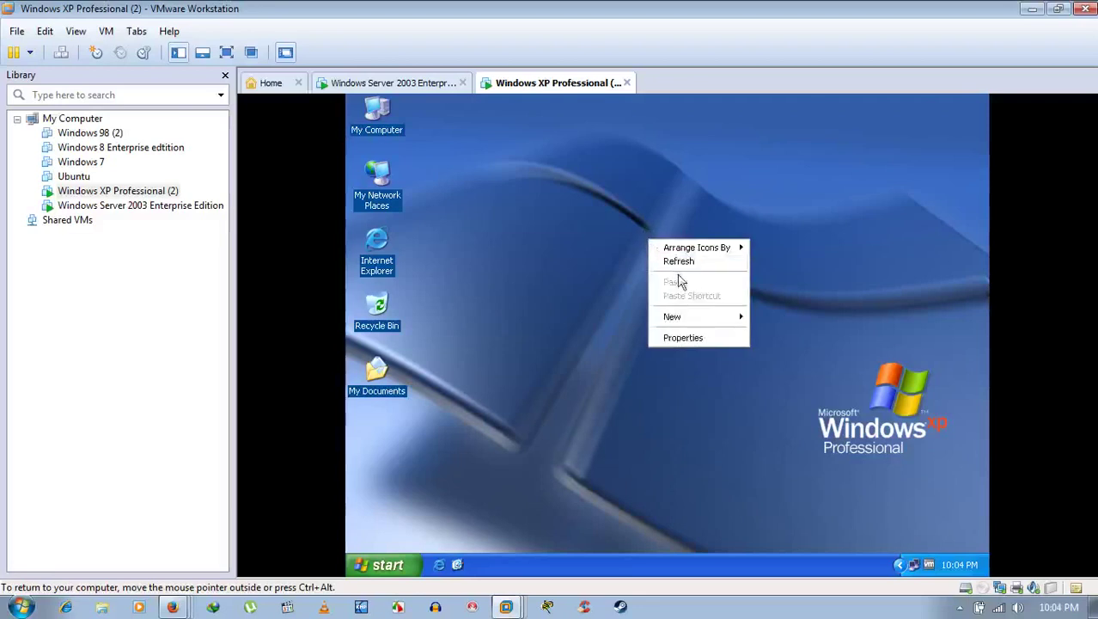
click(683, 262)
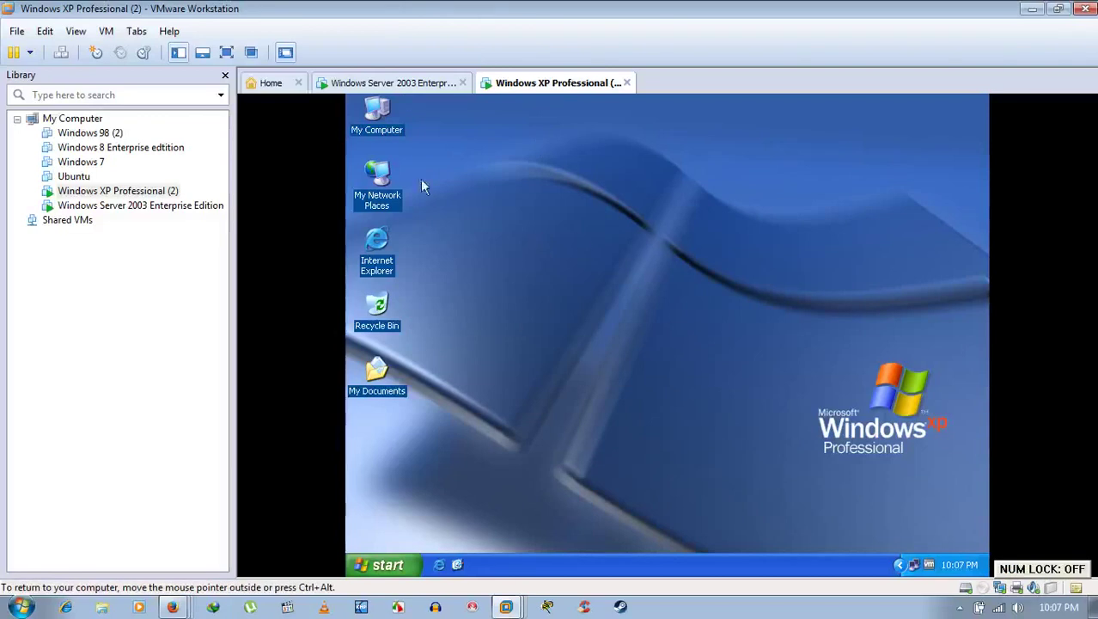
Step: Open System Properties from My Computer on the XP guest's desktop
right_click(391, 118)
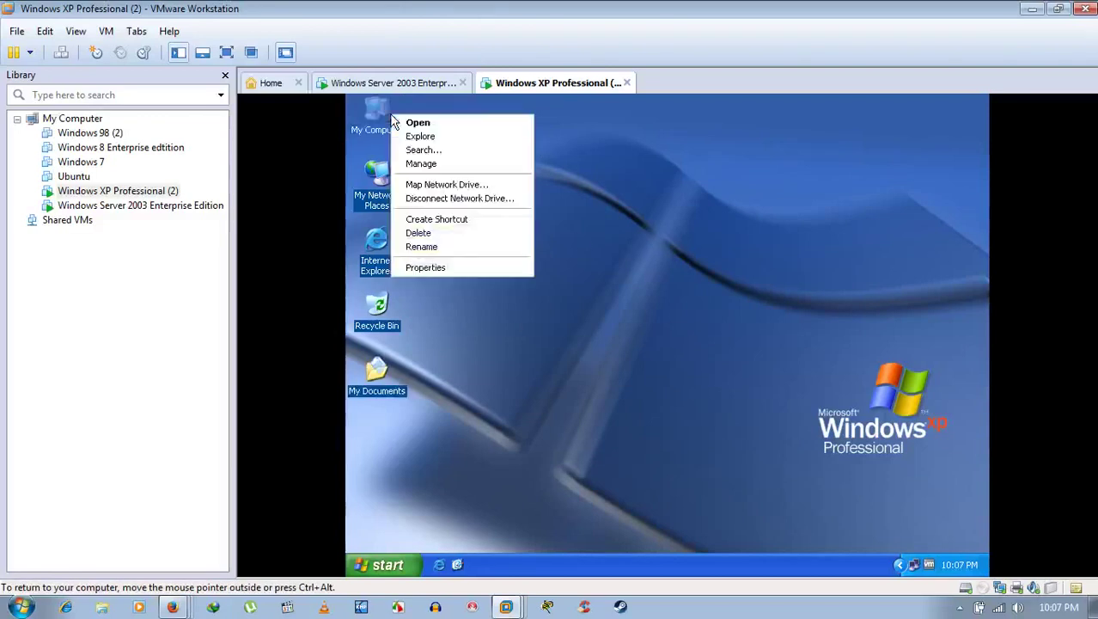
click(464, 271)
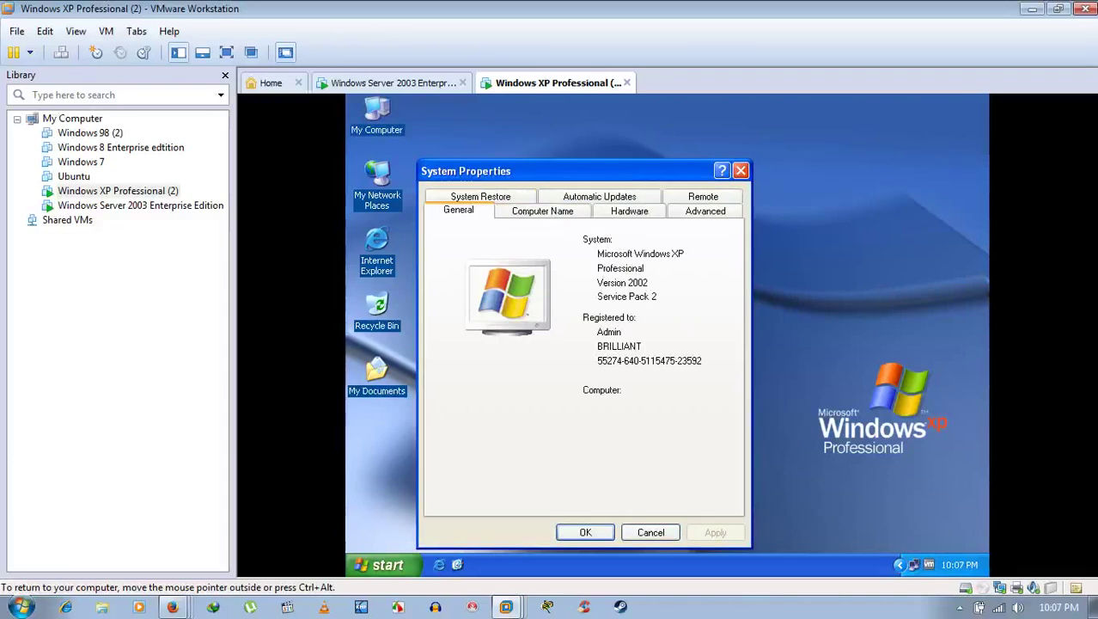
click(575, 214)
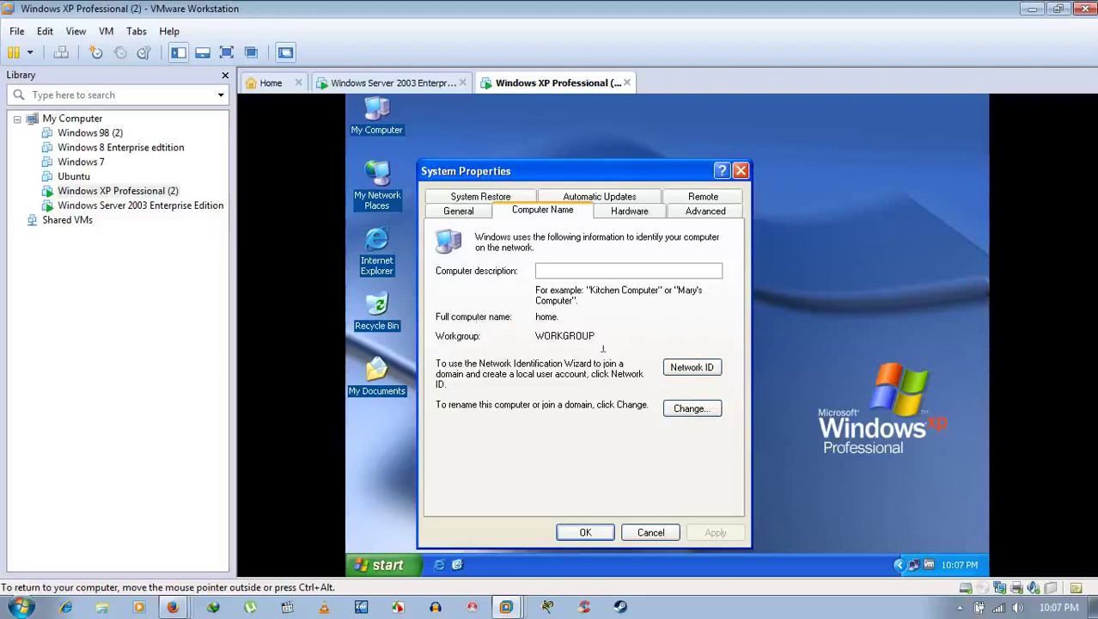
click(688, 410)
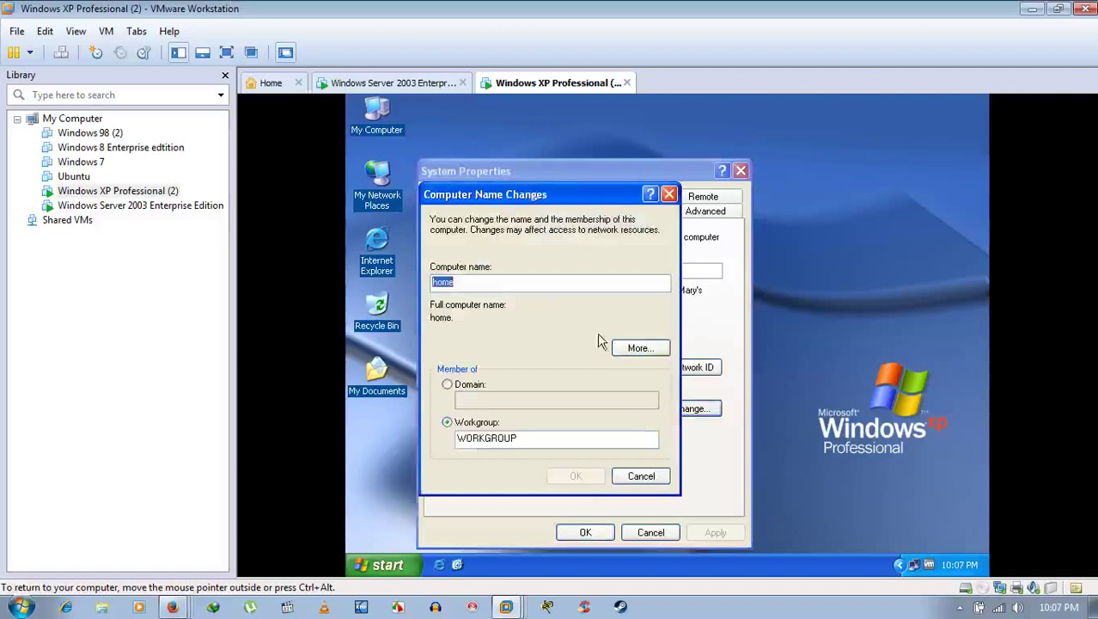
click(640, 348)
click(709, 374)
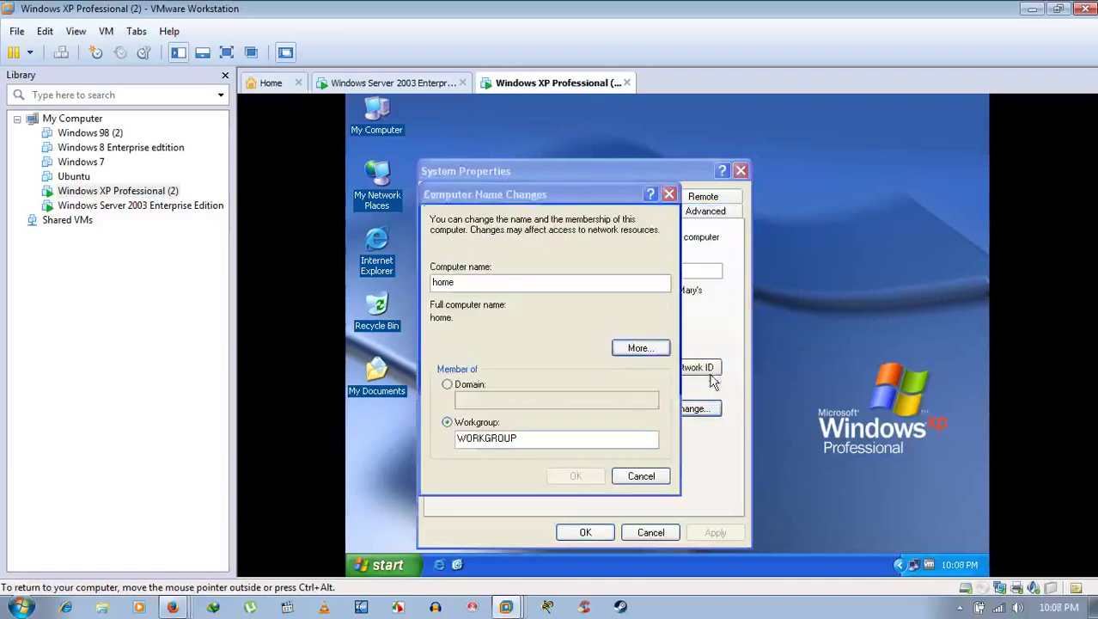
click(641, 477)
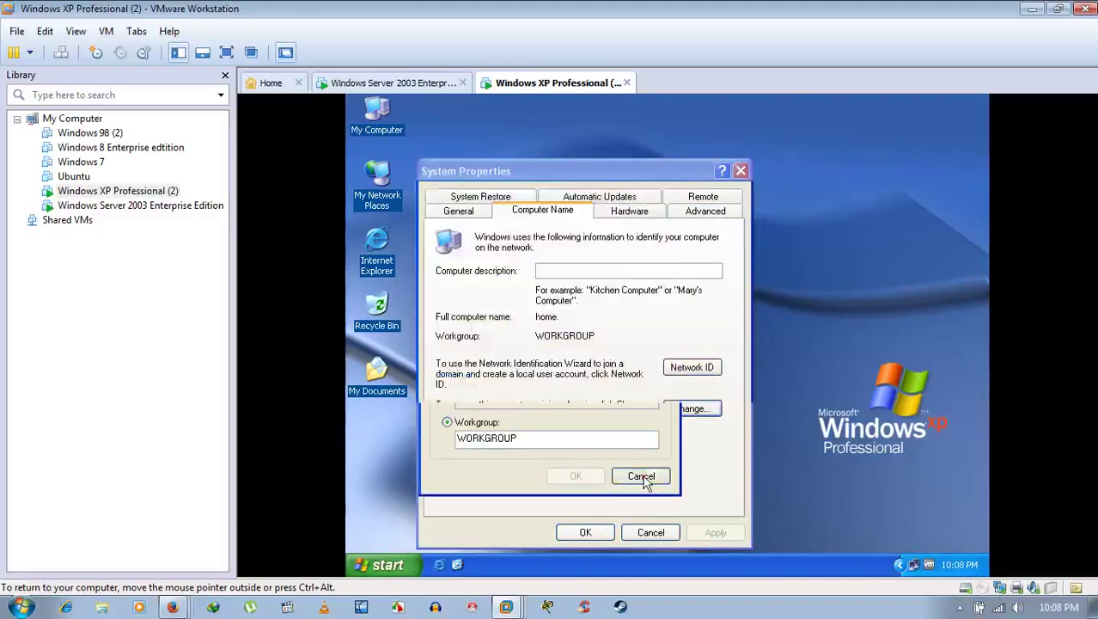
click(643, 533)
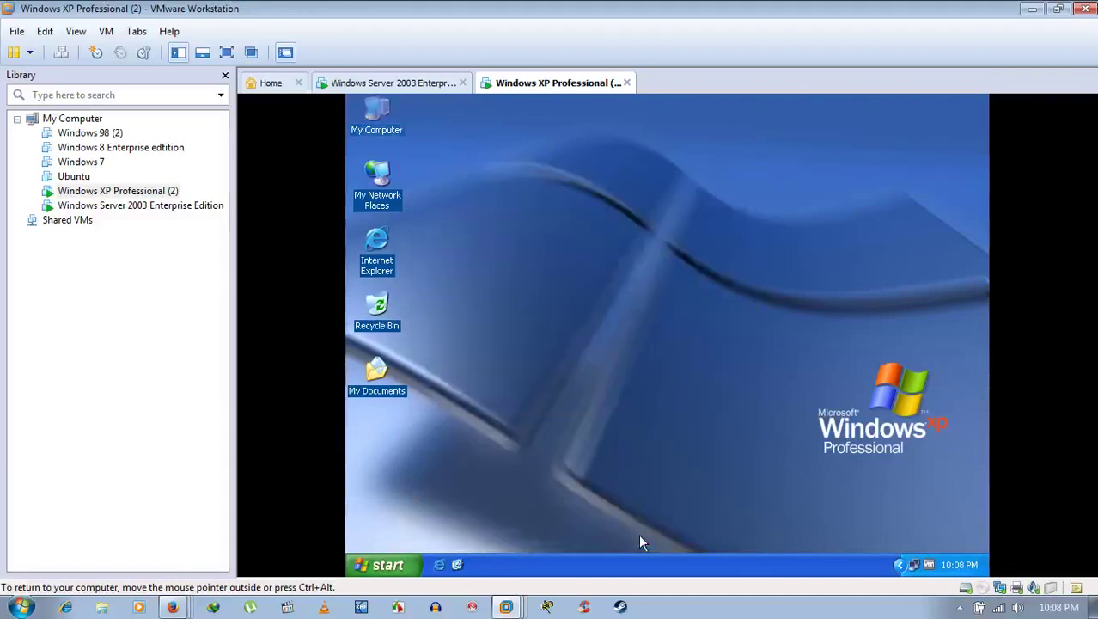
Step: In the XP guest's Computer Name Changes dialog, select Domain membership, leaving the name empty
click(412, 86)
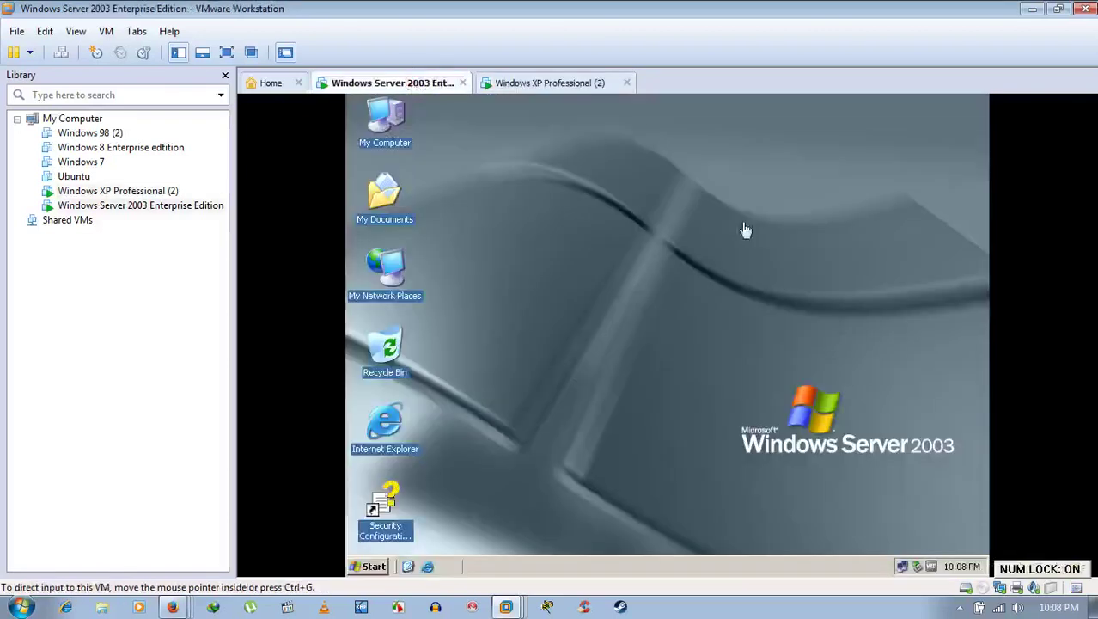
click(590, 89)
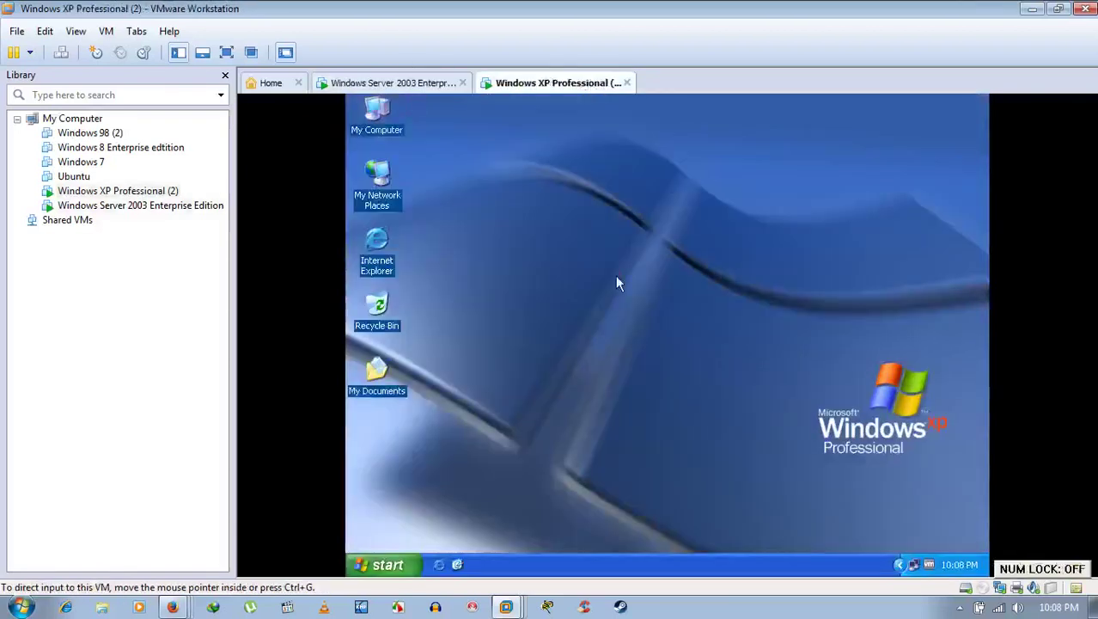
click(616, 277)
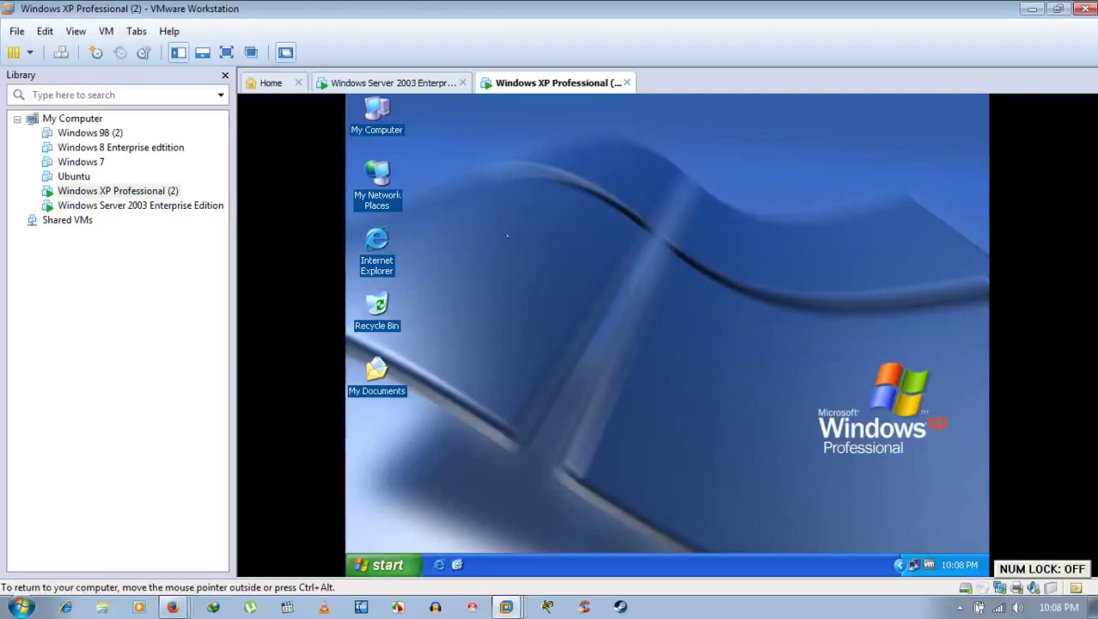
right_click(379, 113)
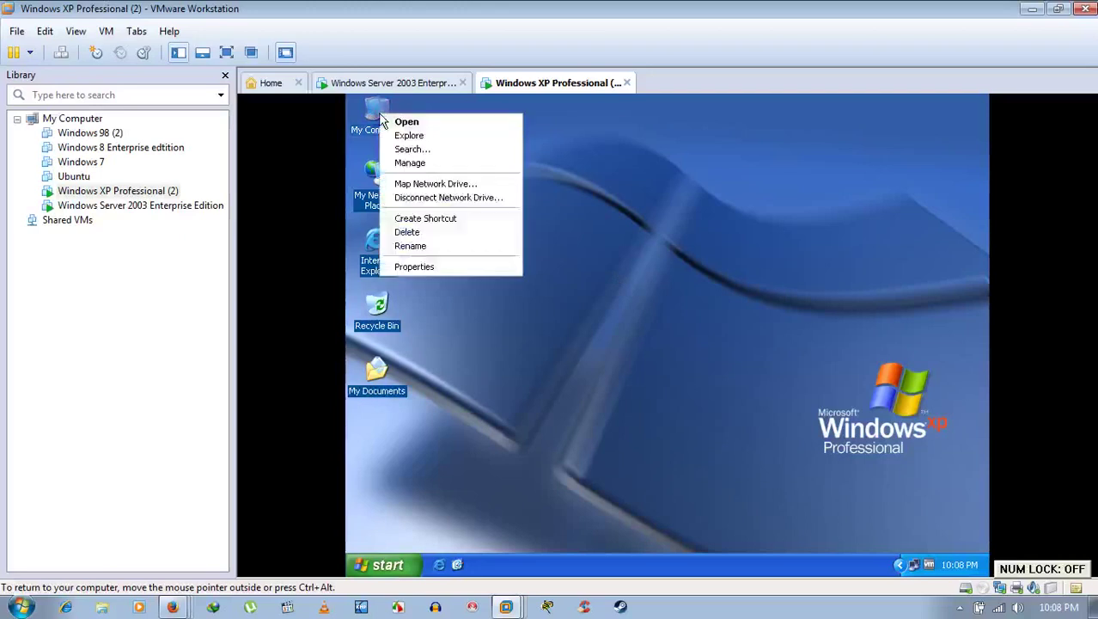
click(422, 265)
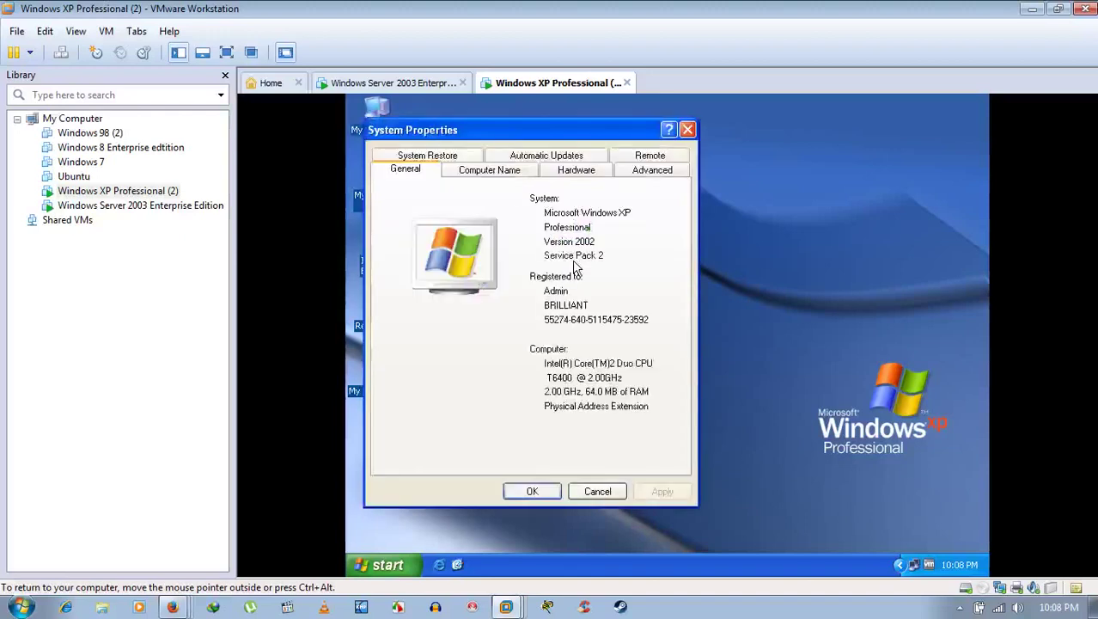
click(499, 170)
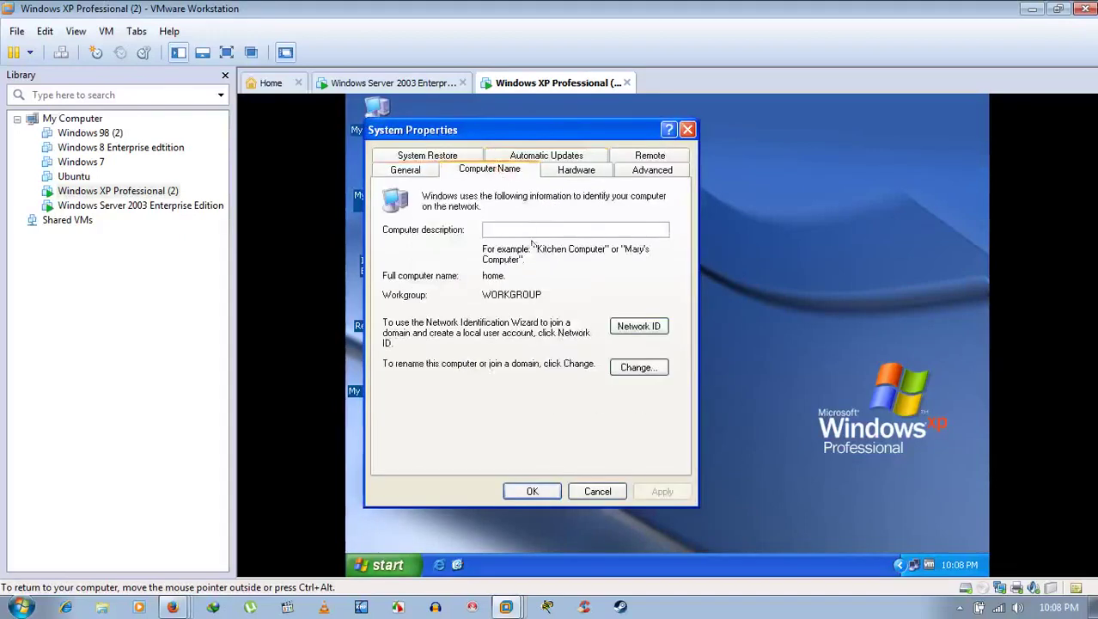
click(637, 368)
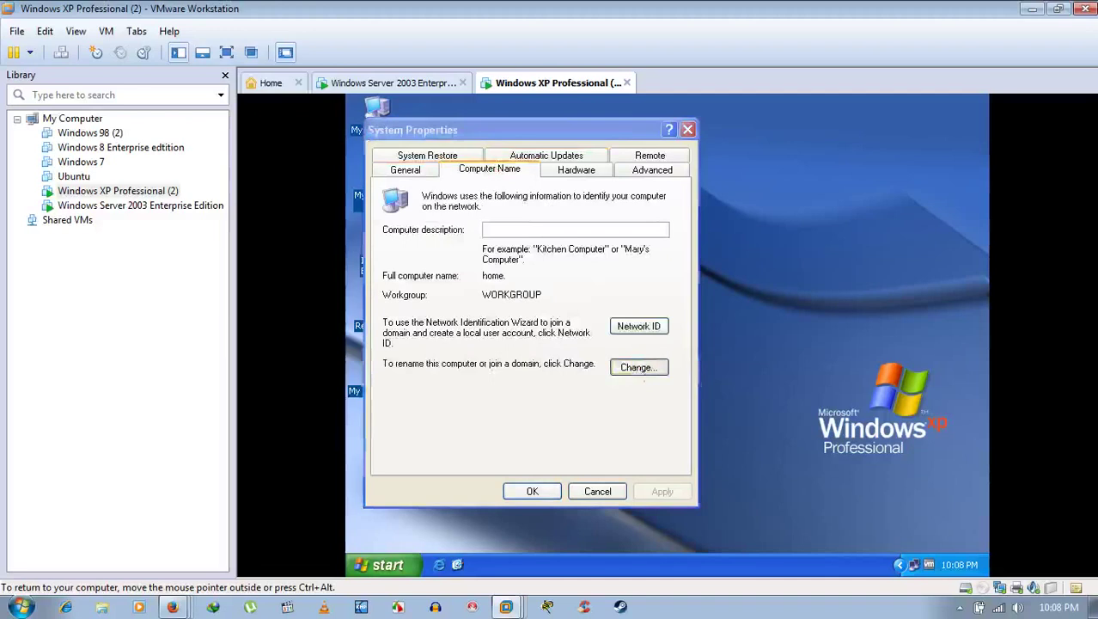
click(416, 343)
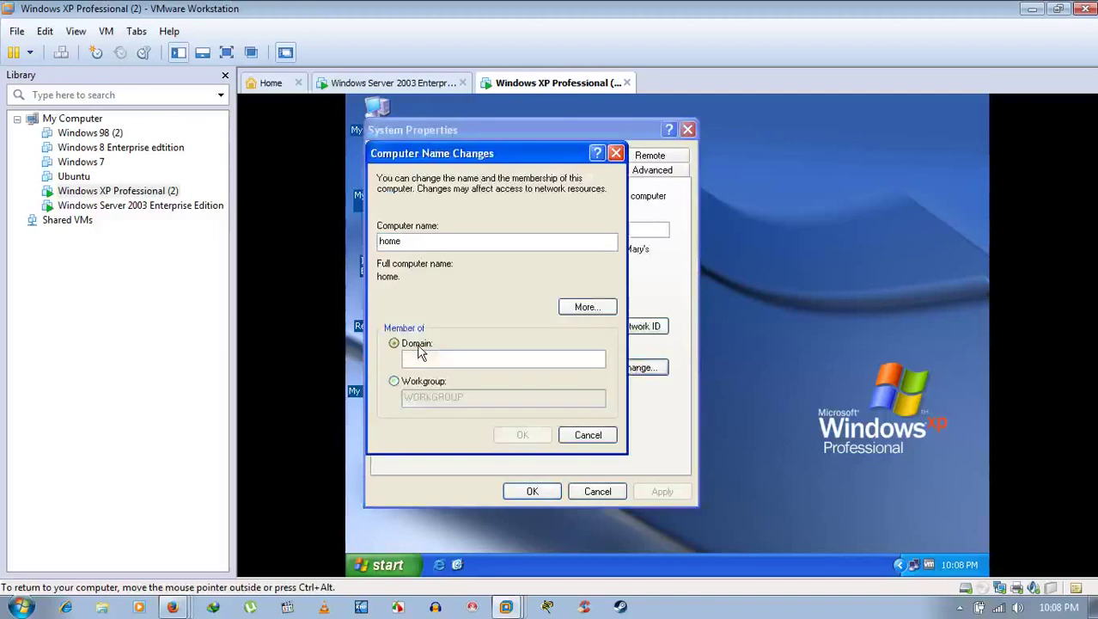
click(424, 361)
Step: Check the server's Computer Name tab shows domain niceguy.com, then cancel System Properties
click(417, 86)
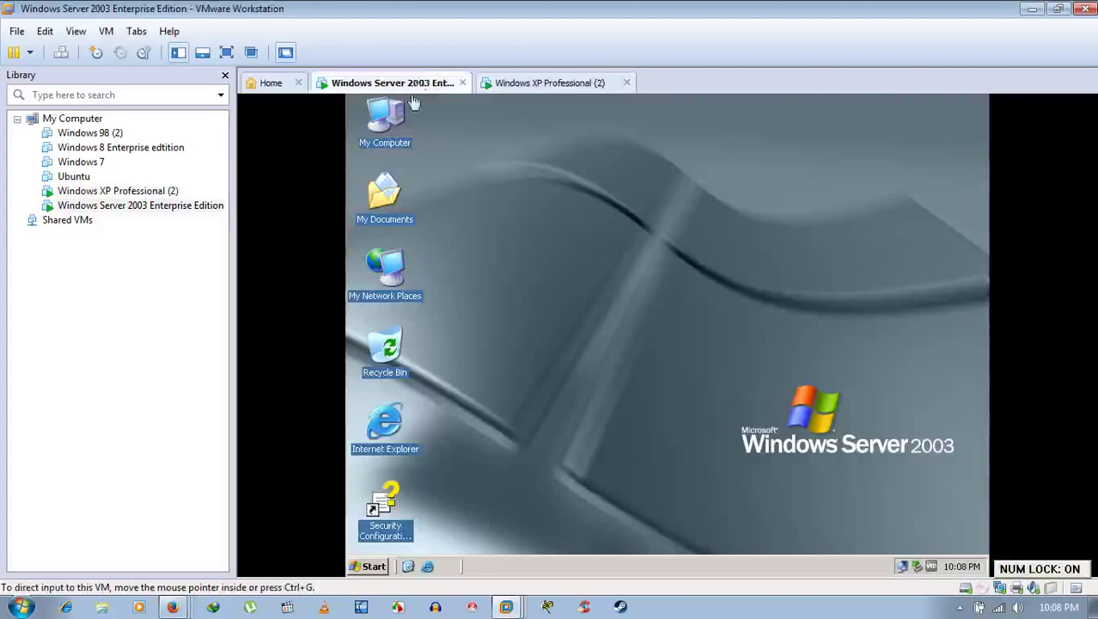
click(385, 119)
right_click(388, 120)
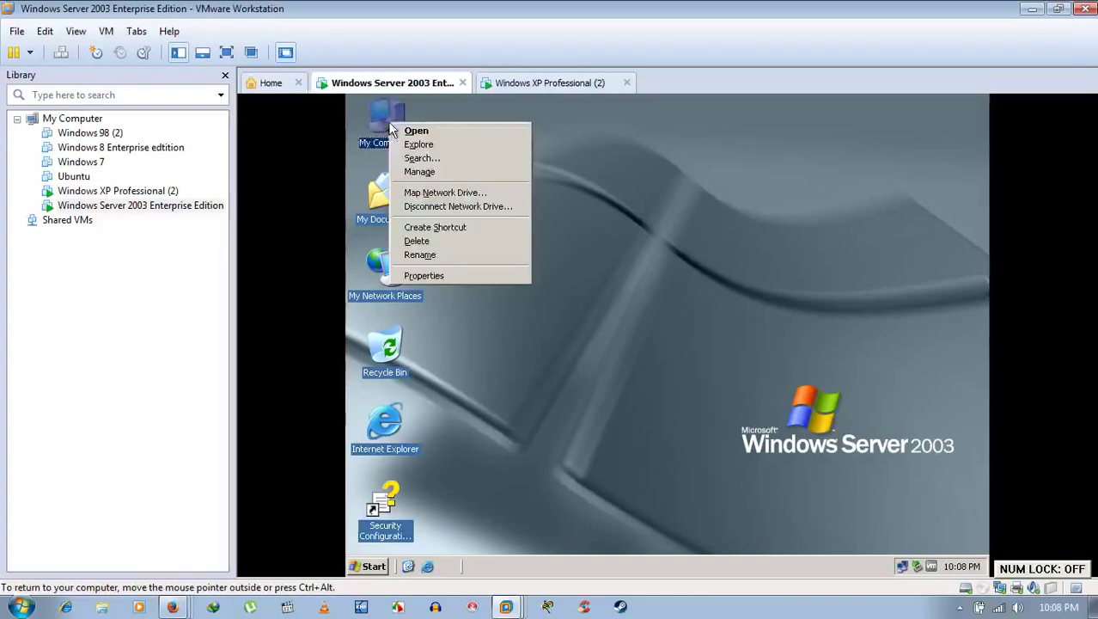
click(483, 274)
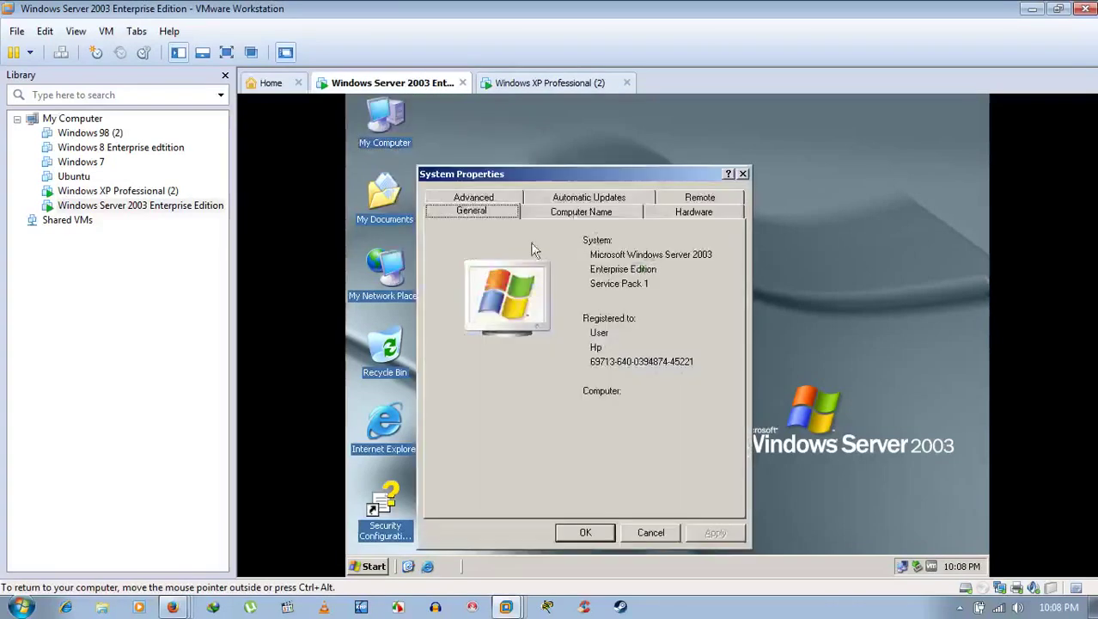
click(582, 211)
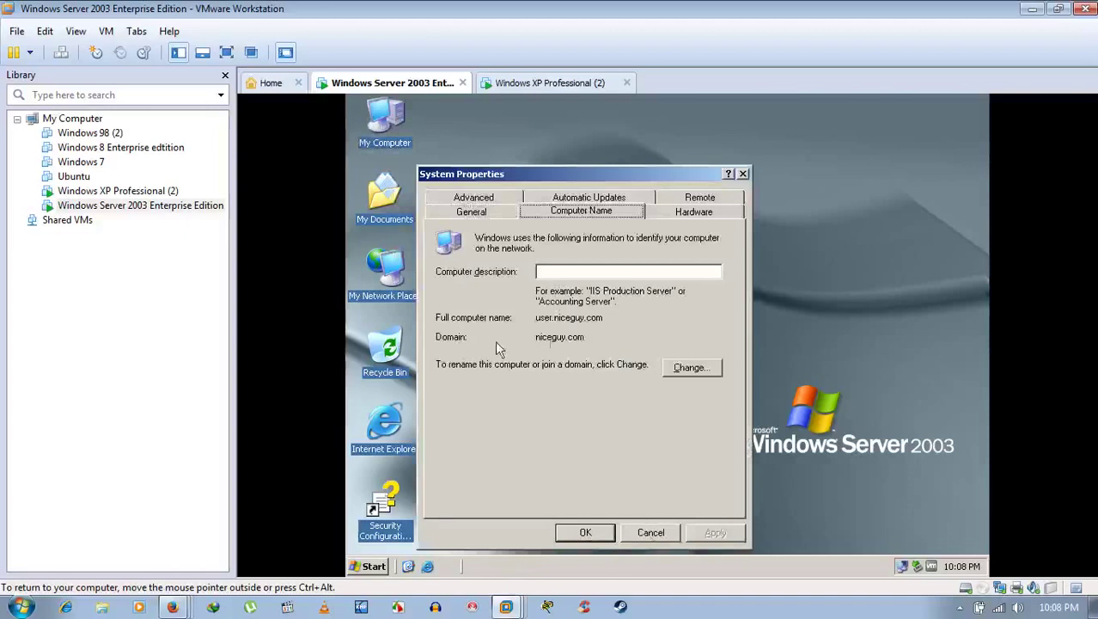
drag(588, 338, 560, 338)
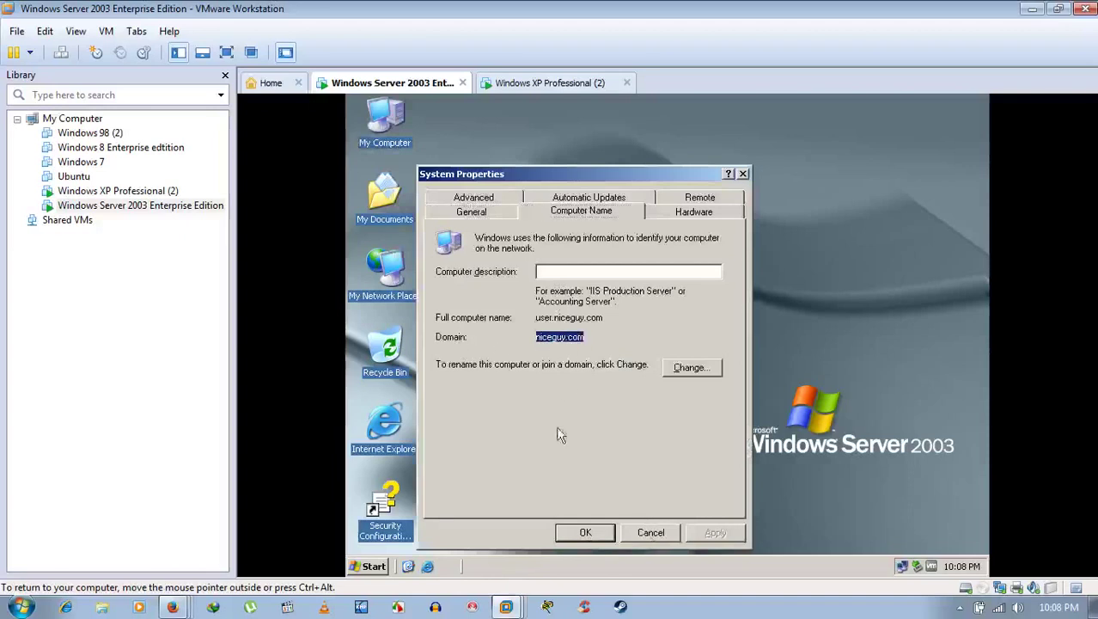
click(650, 532)
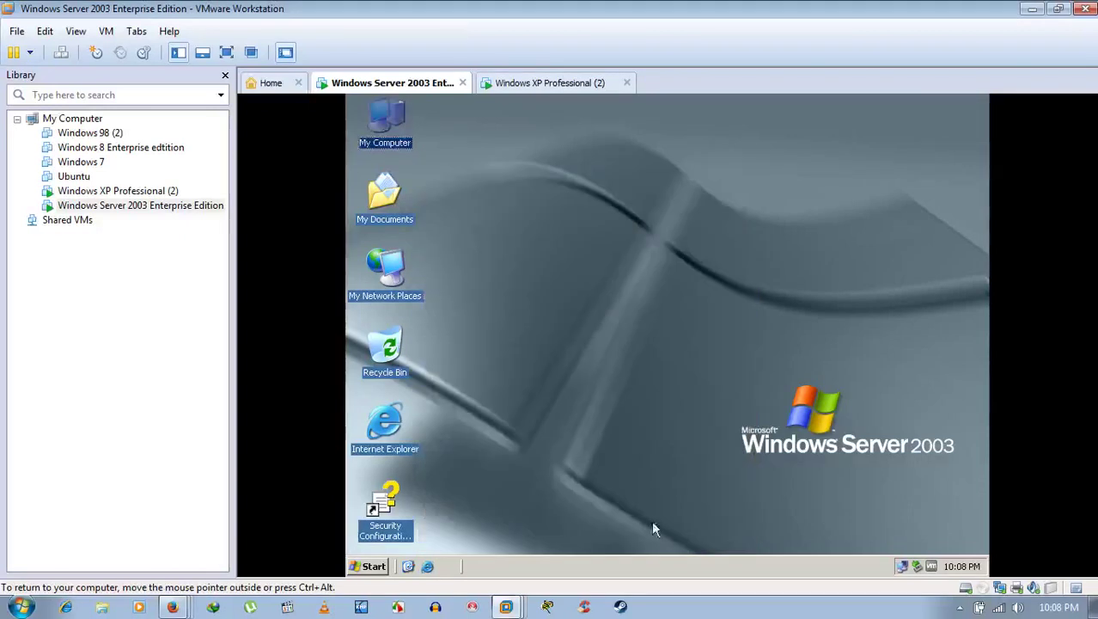
Step: Enter niceguy.com as the XP machine's domain and confirm the join
click(539, 83)
click(473, 360)
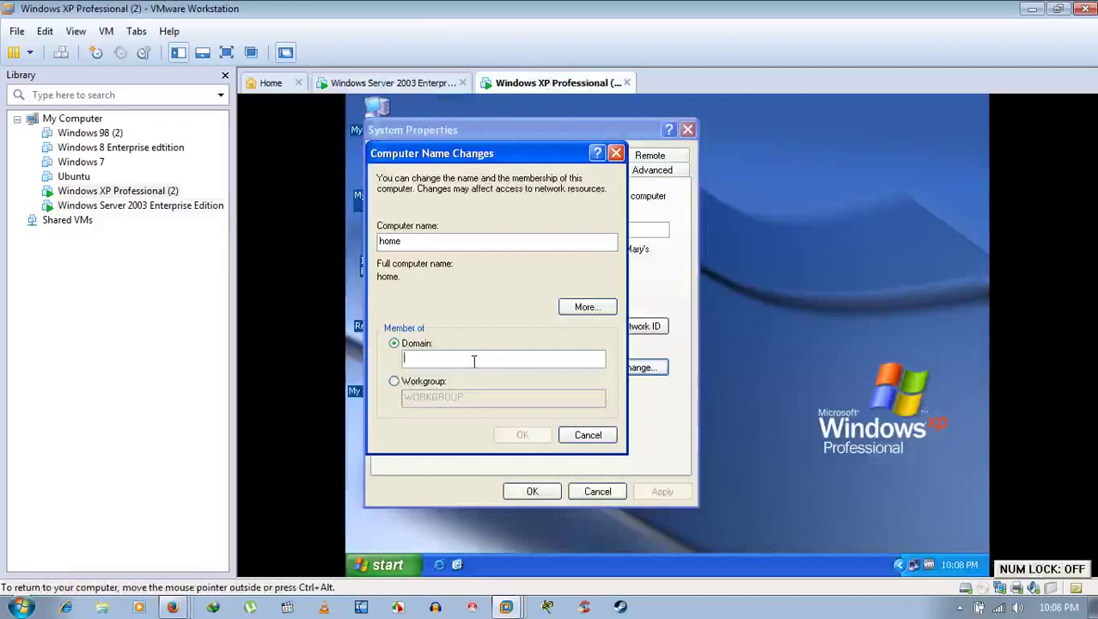
text(nice)
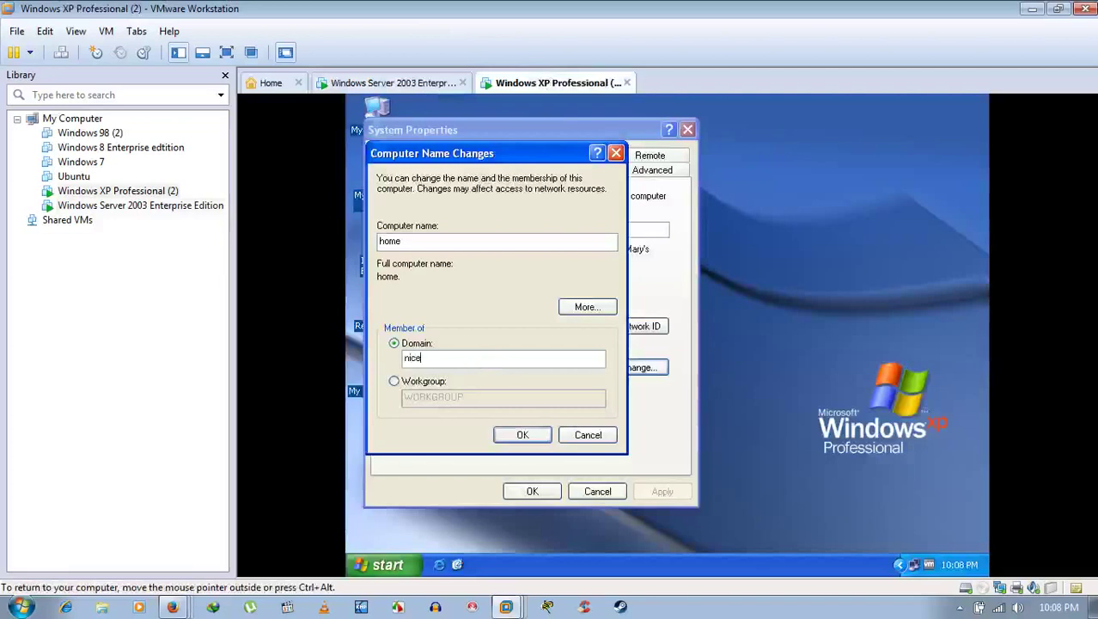
text(guy.com)
click(519, 435)
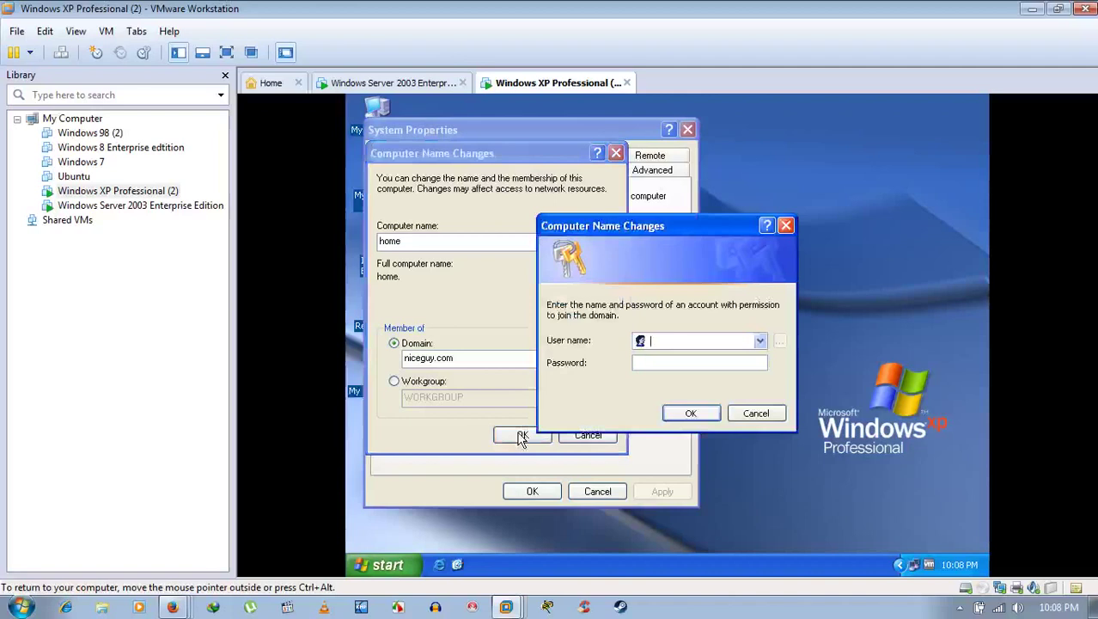
Step: Authorize the join with the domain Administrator account, then acknowledge the welcome and restart notices
text(Administrator)
key(Tab)
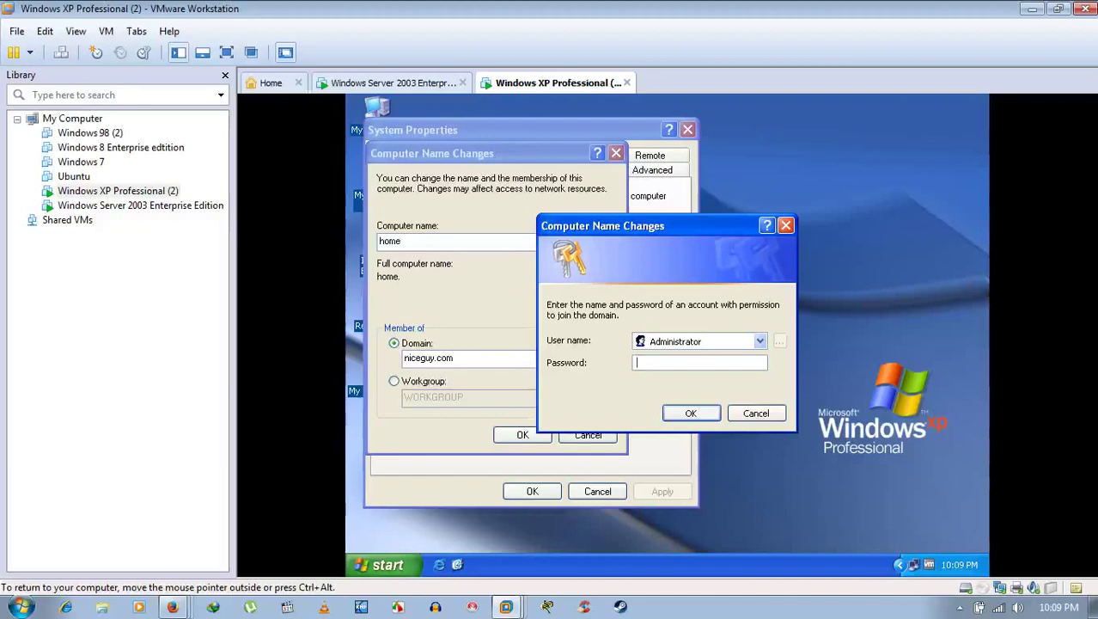
text(********)
key(ctrl+alt)
click(397, 82)
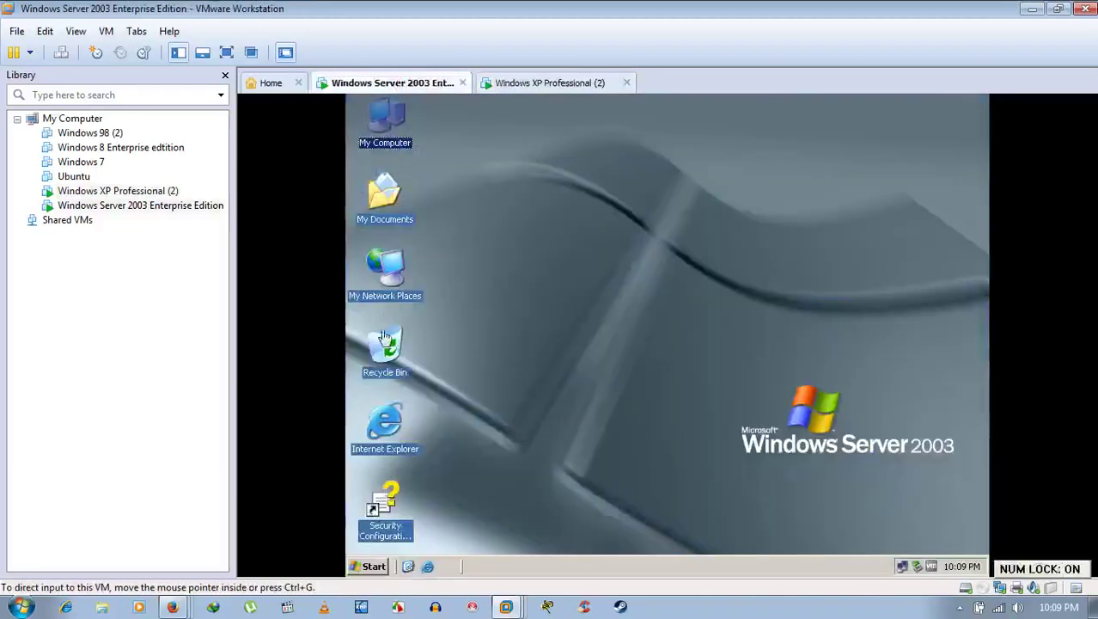
click(374, 567)
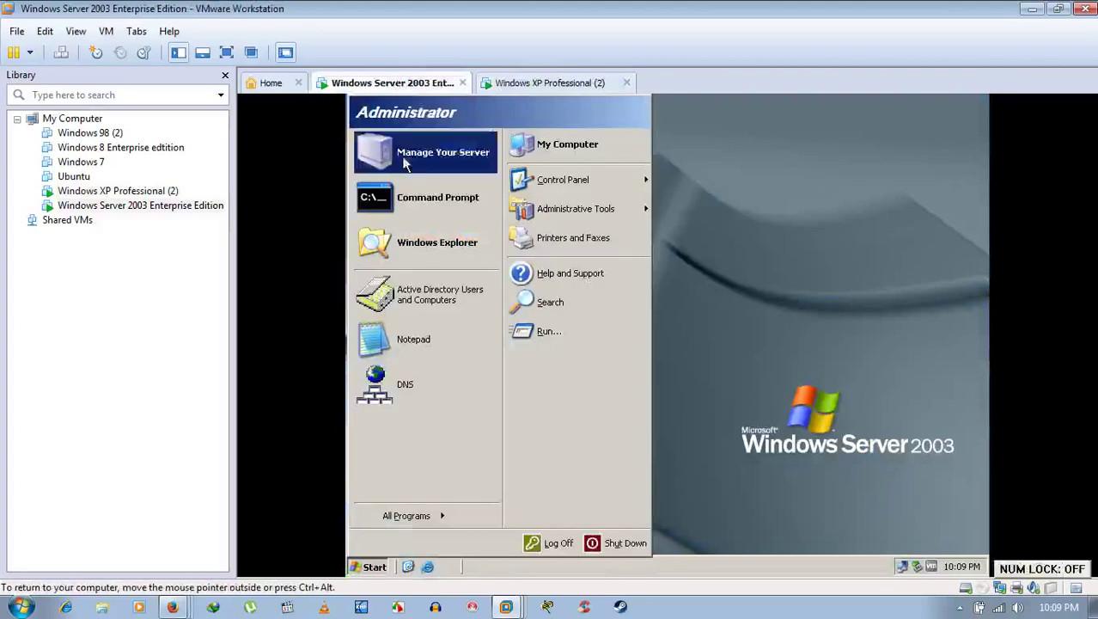
click(910, 297)
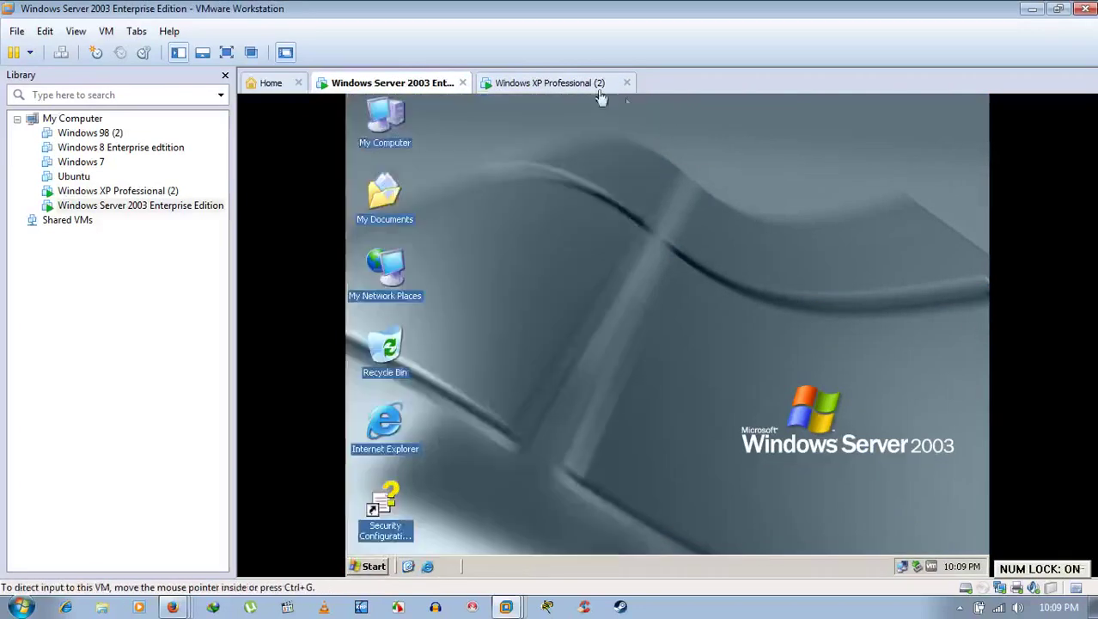
click(550, 82)
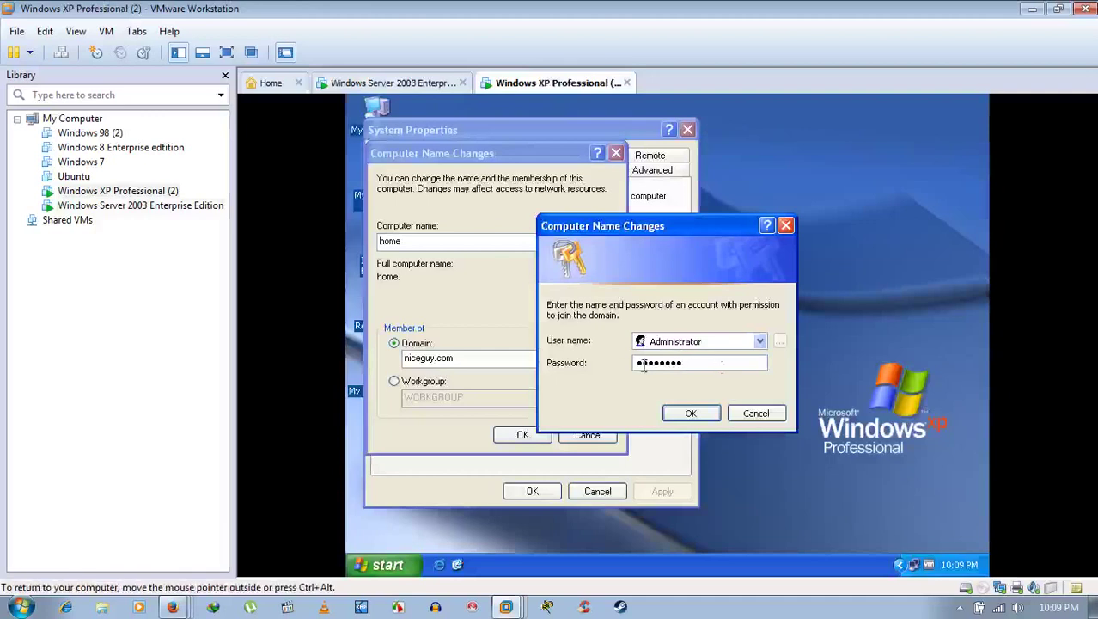
click(693, 414)
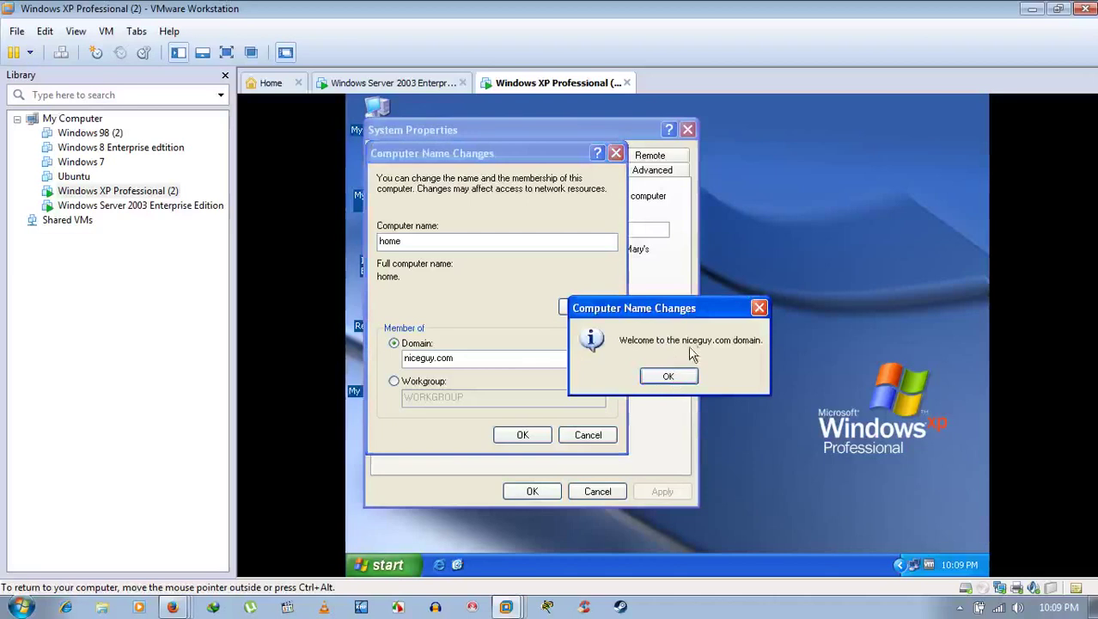
click(678, 375)
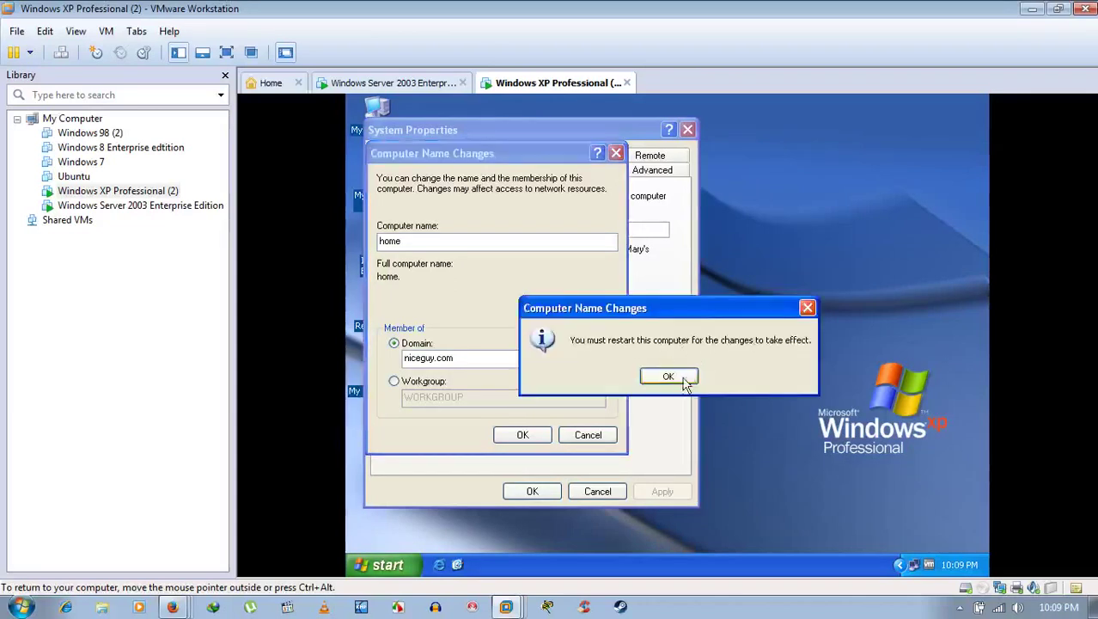
click(669, 378)
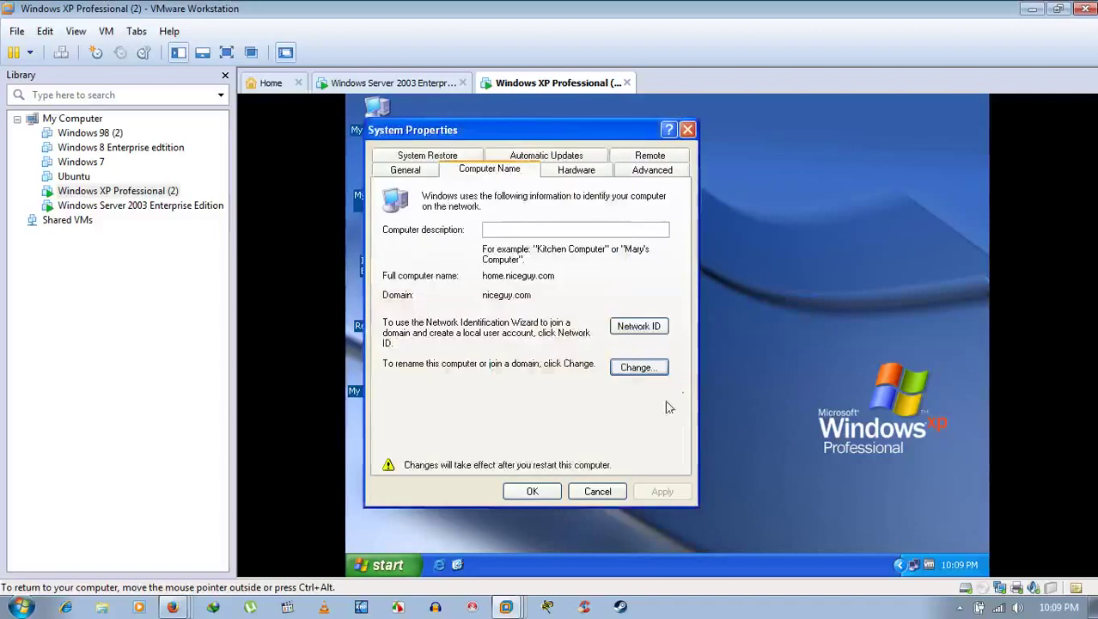
Step: Apply the System Properties changes with OK and accept restarting XP now
click(532, 491)
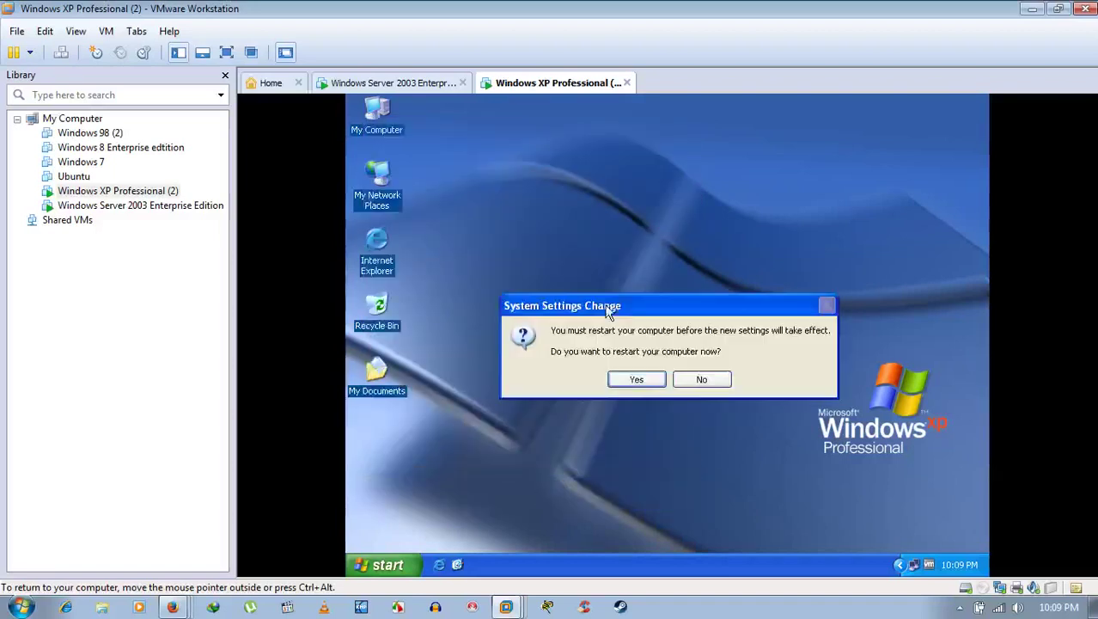
click(636, 380)
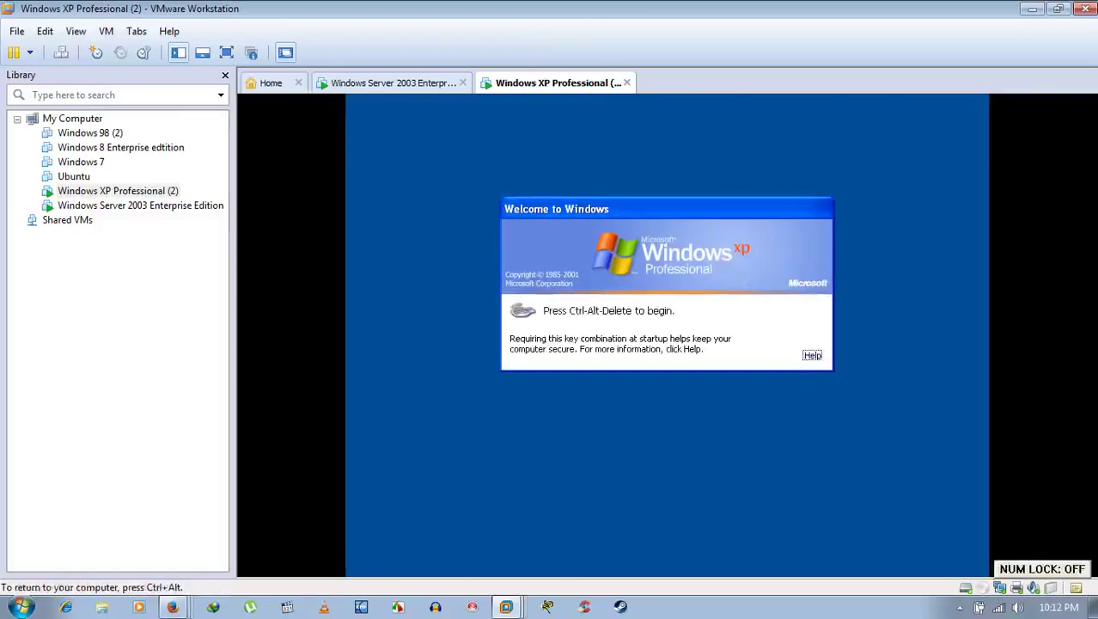
Step: Send Ctrl+Alt+Del to XP, expand the logon Options, and open the Log on to list
click(61, 53)
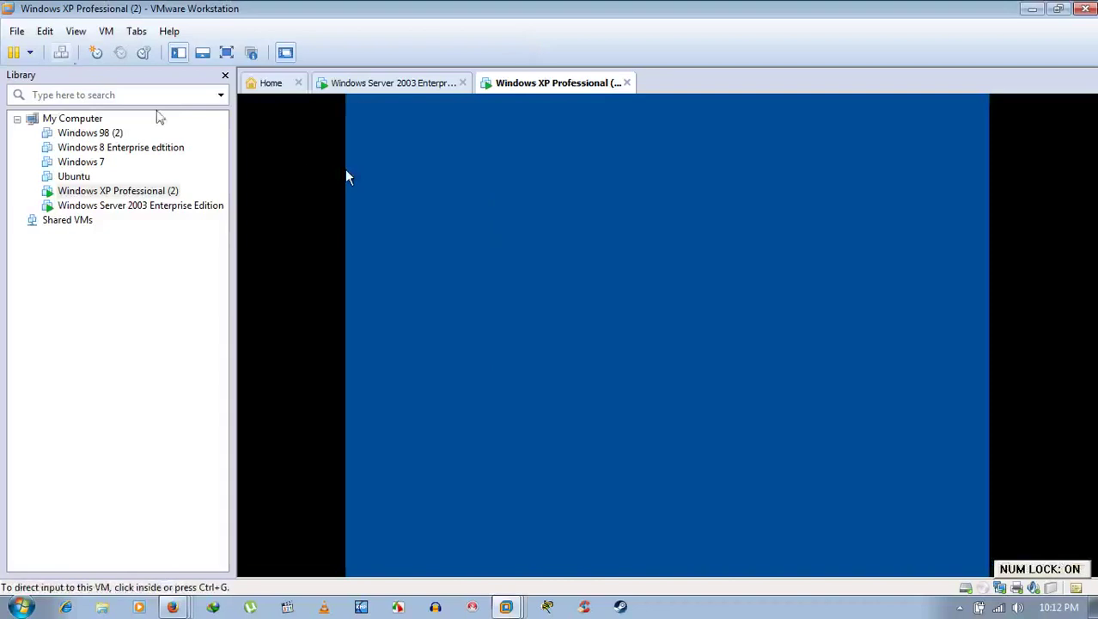
click(348, 178)
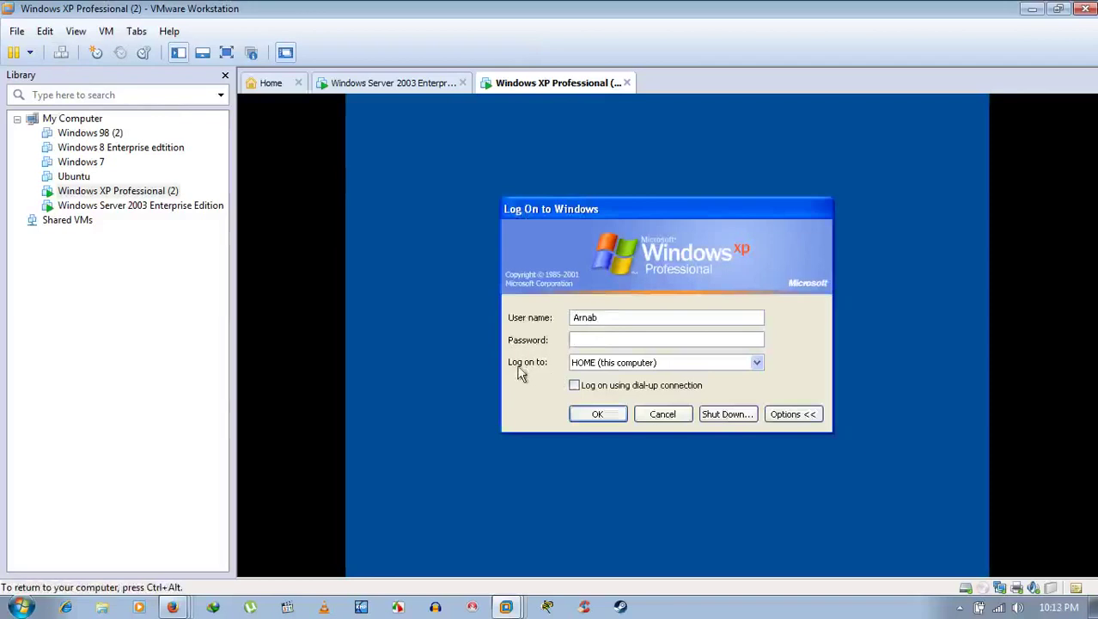
click(809, 417)
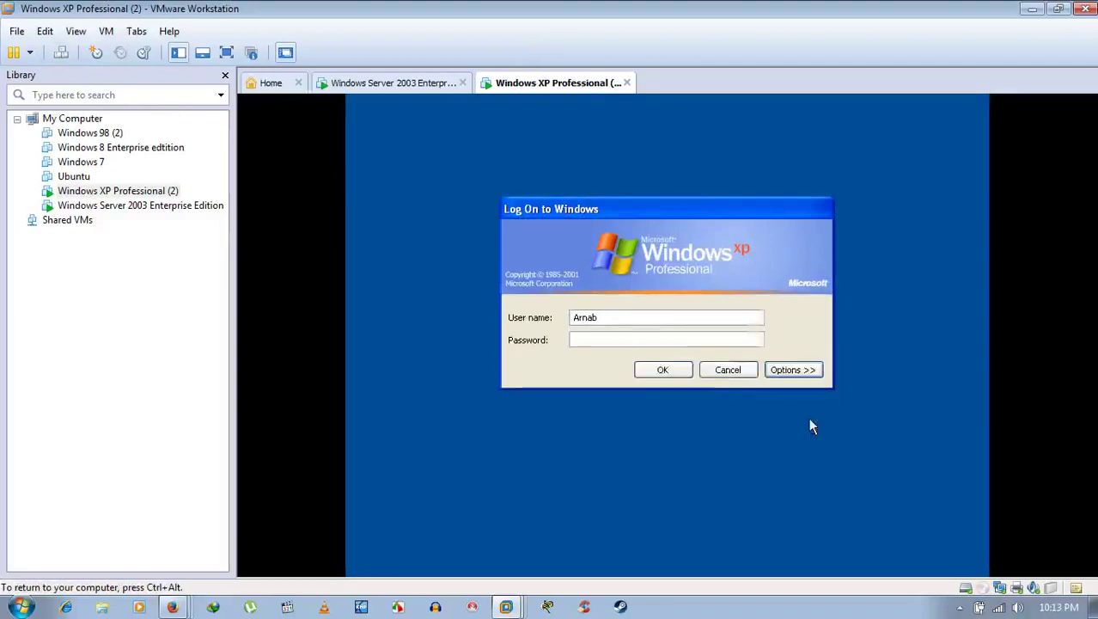
click(795, 371)
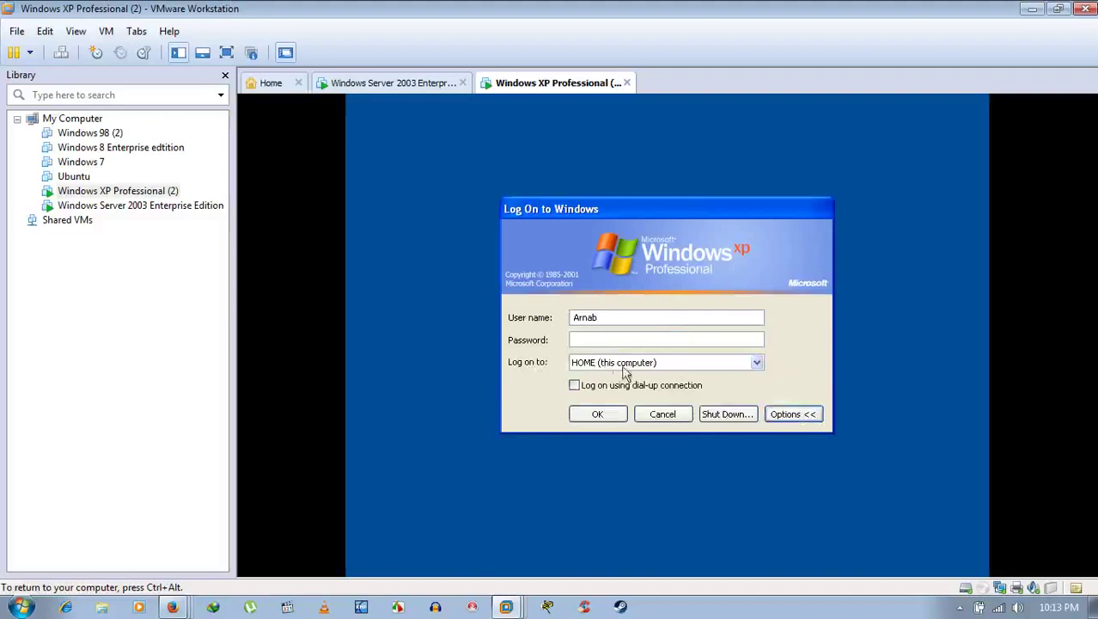
click(658, 371)
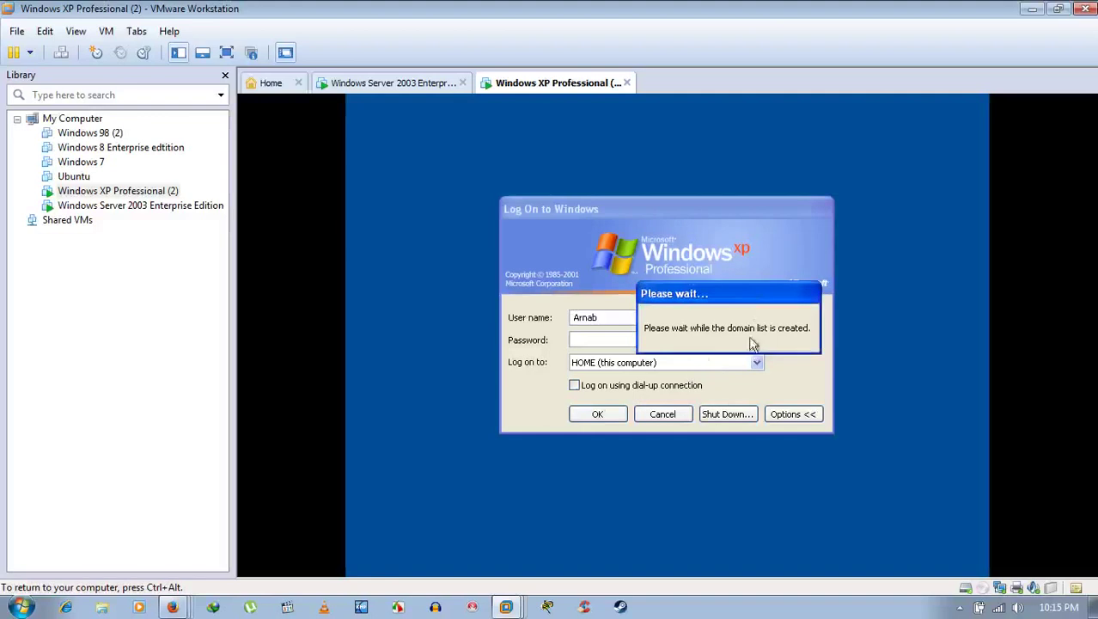
Step: Refresh the Windows Server 2003 desktop twice, then return to the XP logon screen
click(756, 363)
click(400, 86)
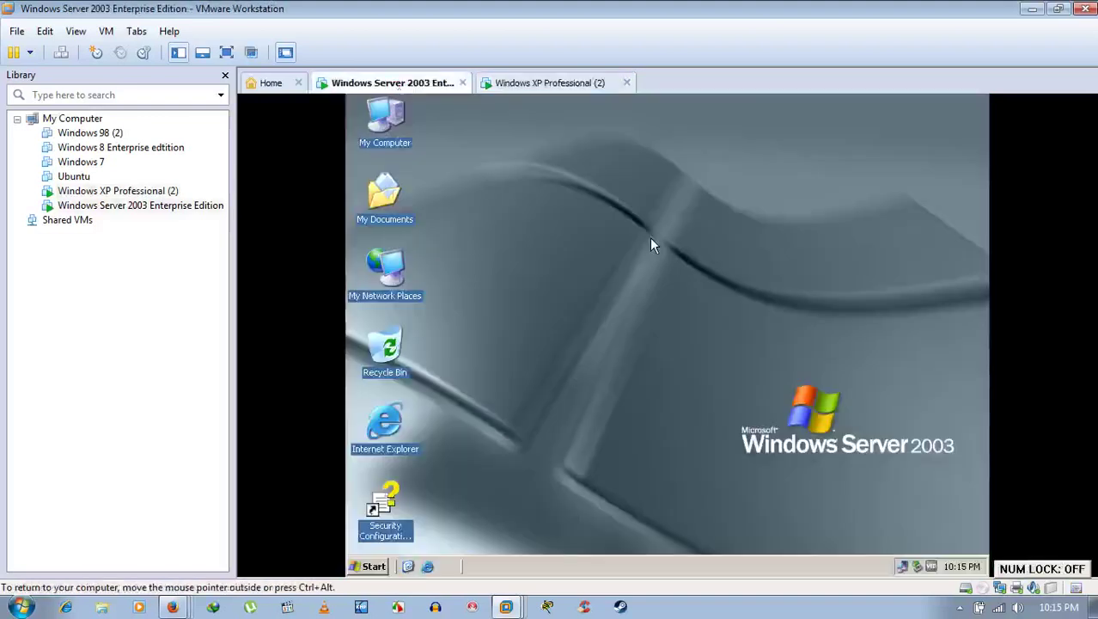
right_click(649, 237)
click(674, 259)
right_click(647, 221)
click(689, 240)
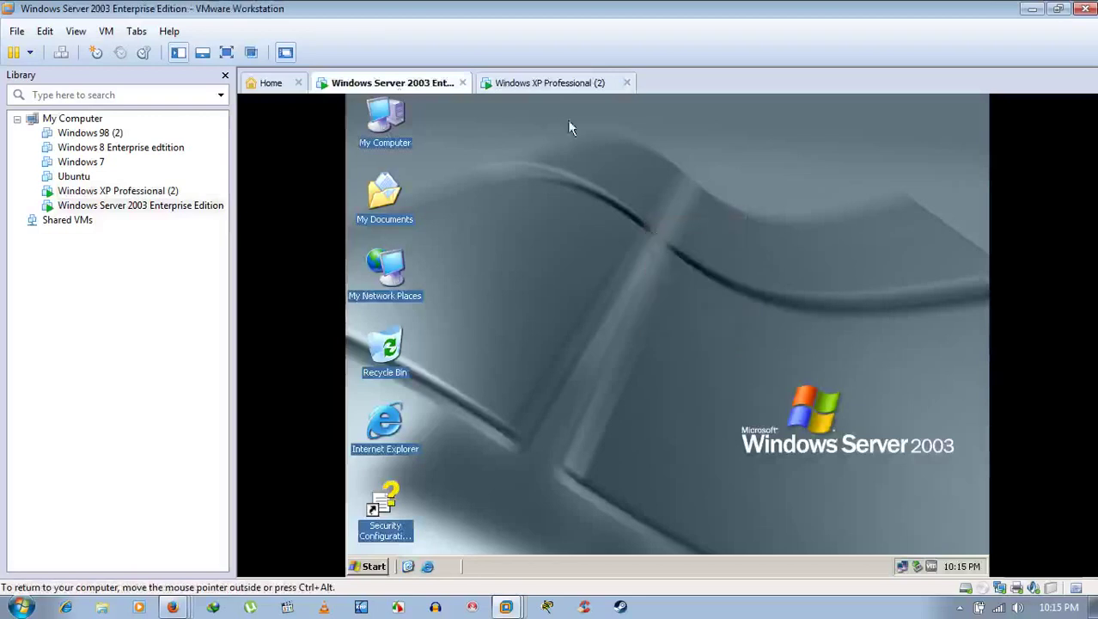
click(565, 82)
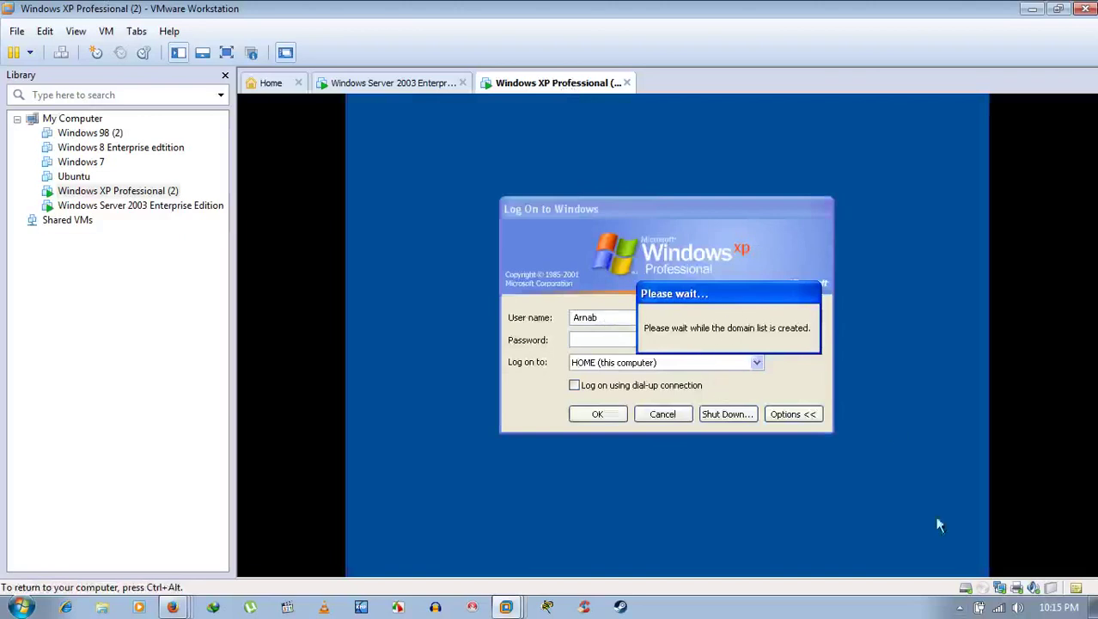
Step: Pause the screen recording from its host tray icon
click(959, 606)
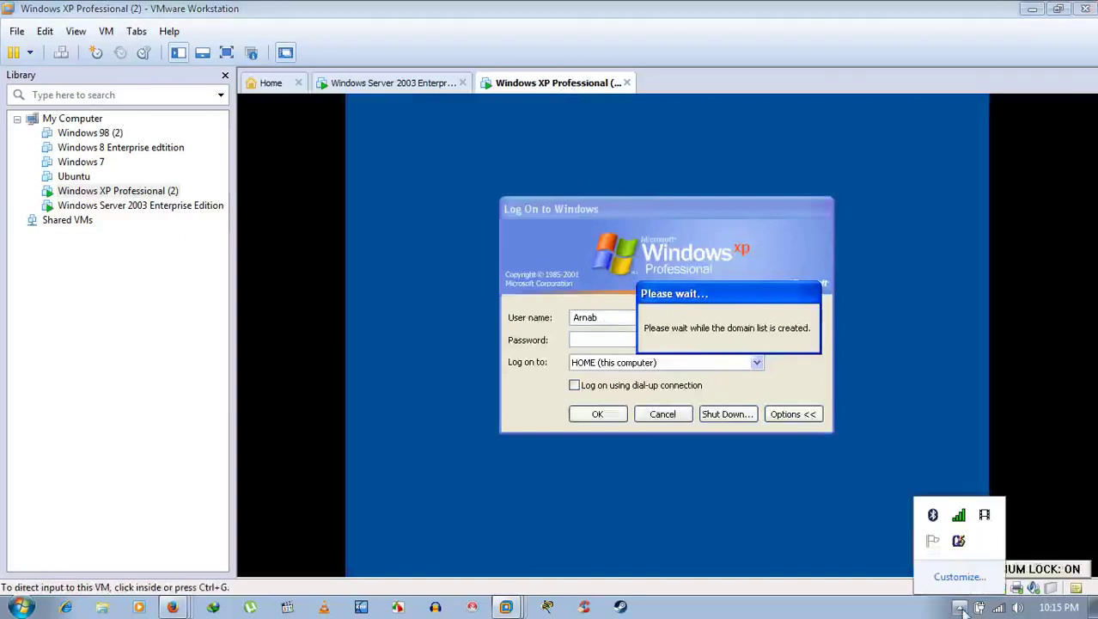
right_click(984, 516)
click(969, 522)
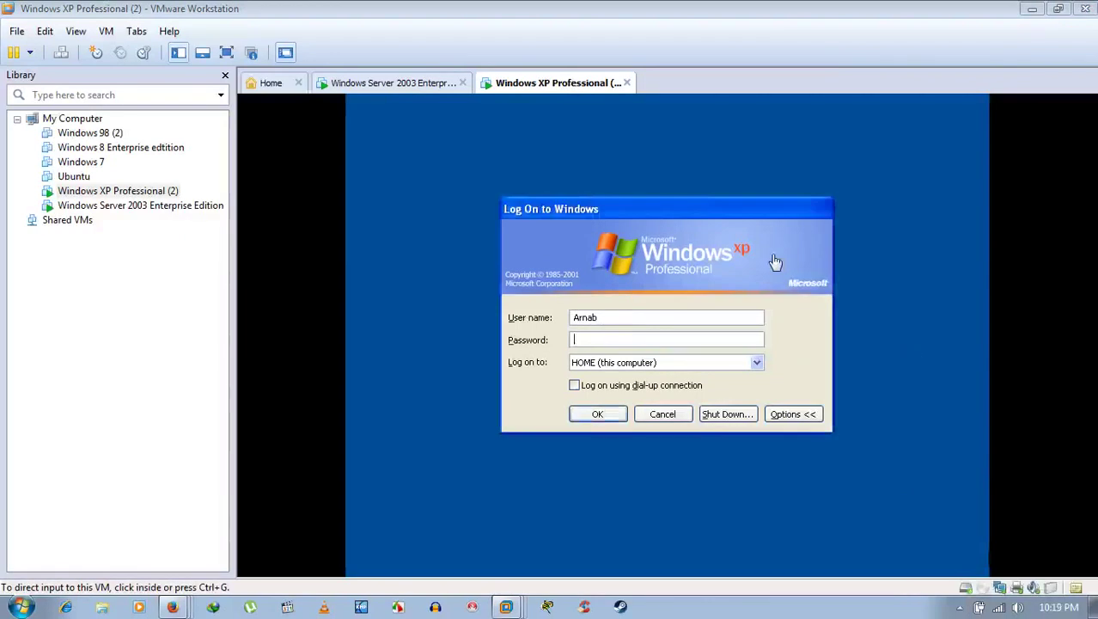
Step: Choose NICEGUY in the XP logon's Log on to dropdown
click(721, 233)
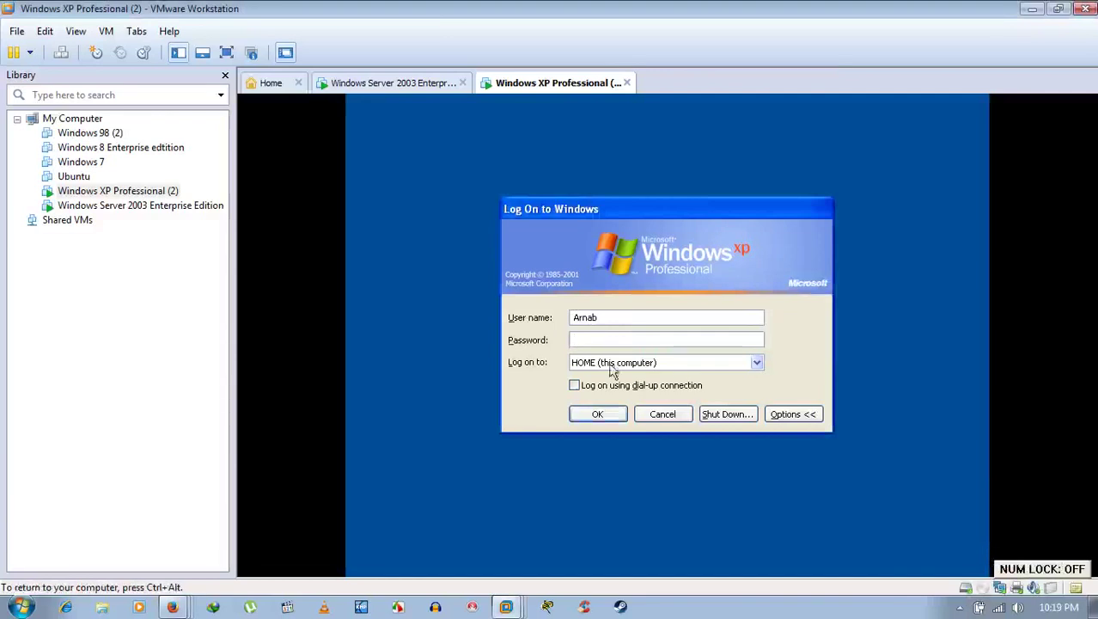
click(758, 362)
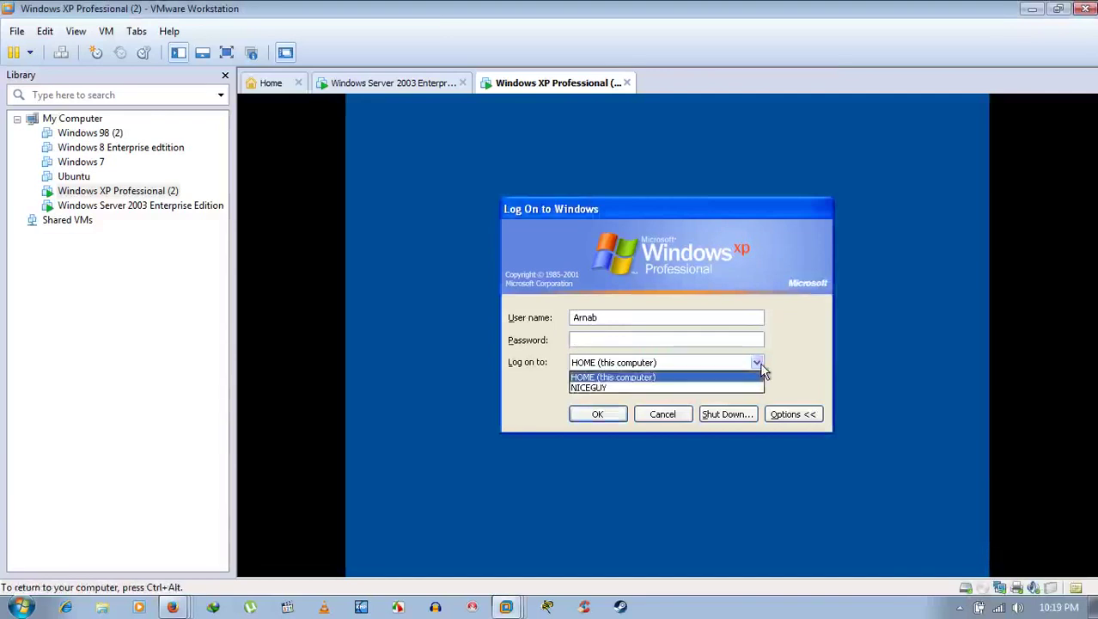
click(592, 388)
click(598, 339)
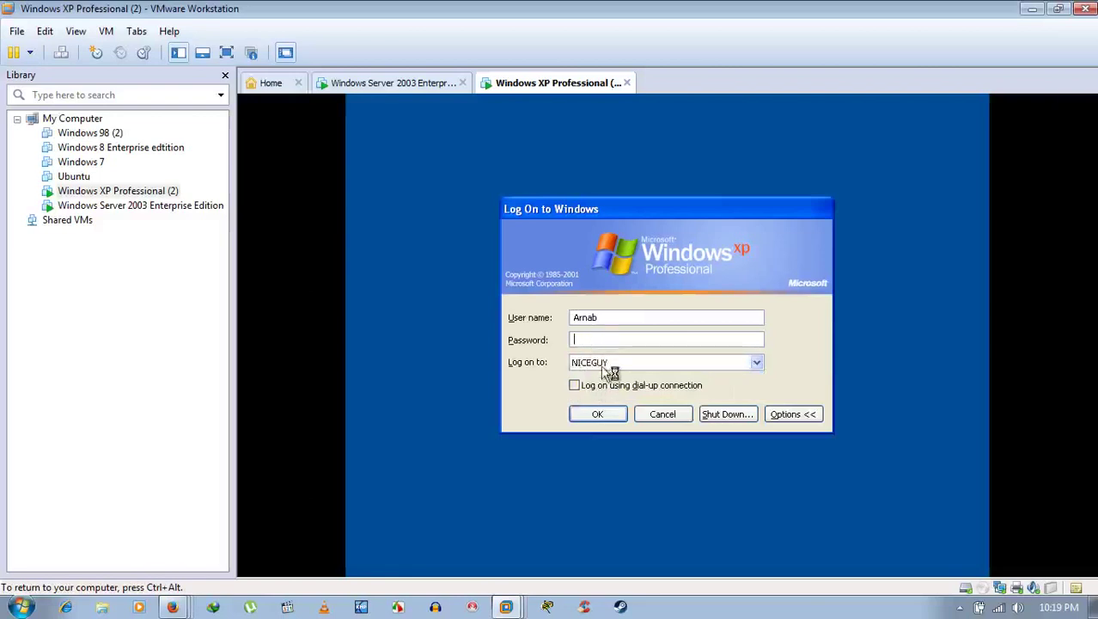
Step: Replace the user name with Administrator, enter the account password, and switch to the server
drag(612, 316, 563, 317)
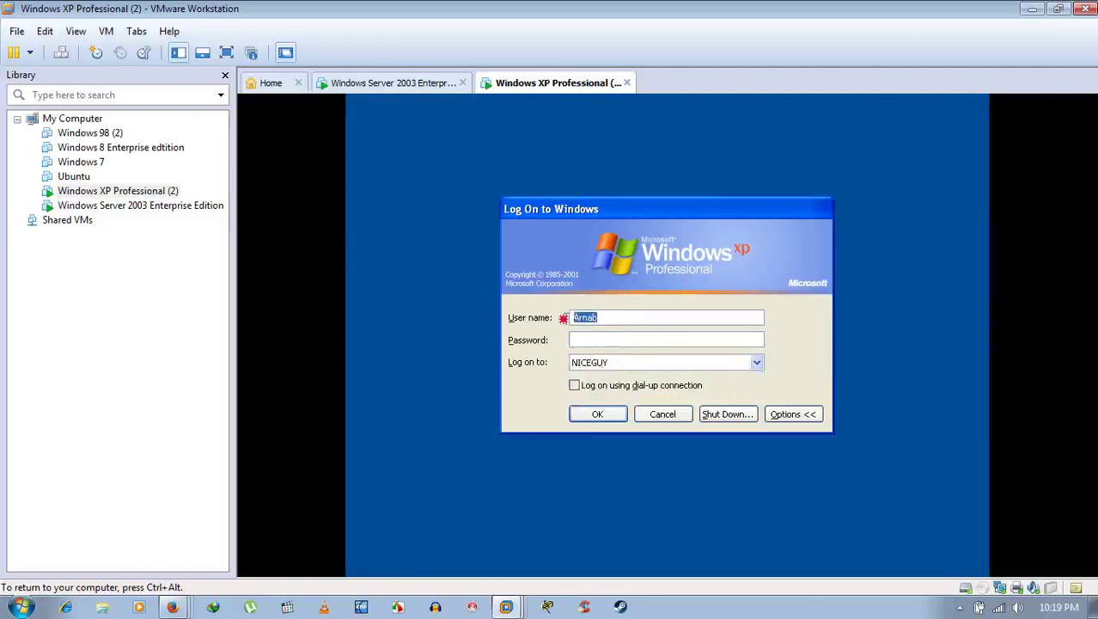
key(BackSpace)
text(Administ)
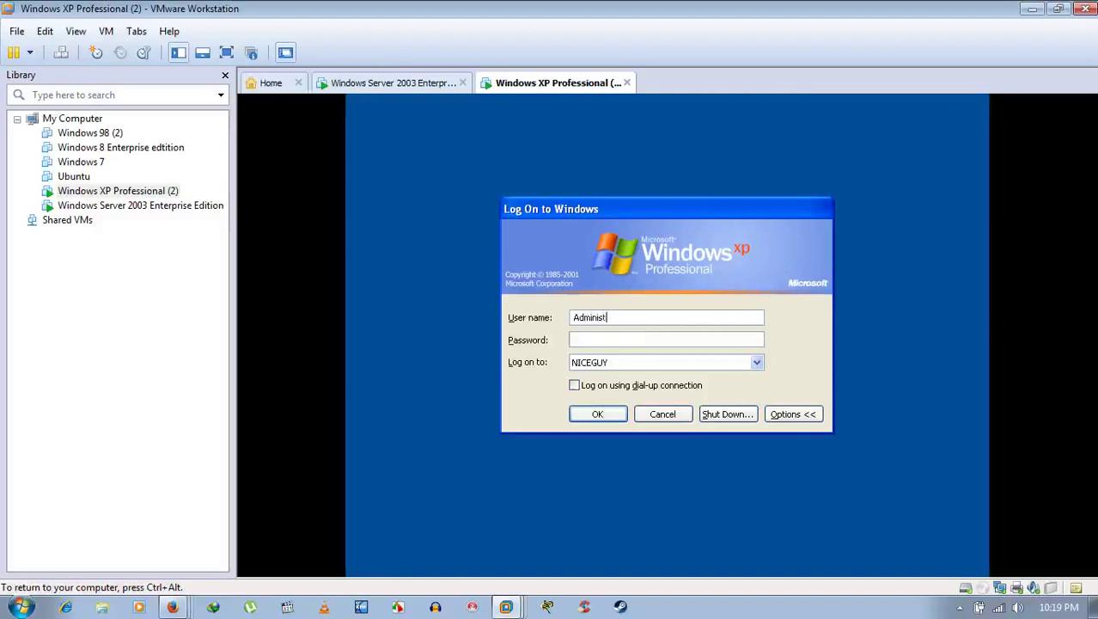
text(rator)
key(Tab)
text(****)
key(BackSpace)
text(*****)
key(ctrl+alt)
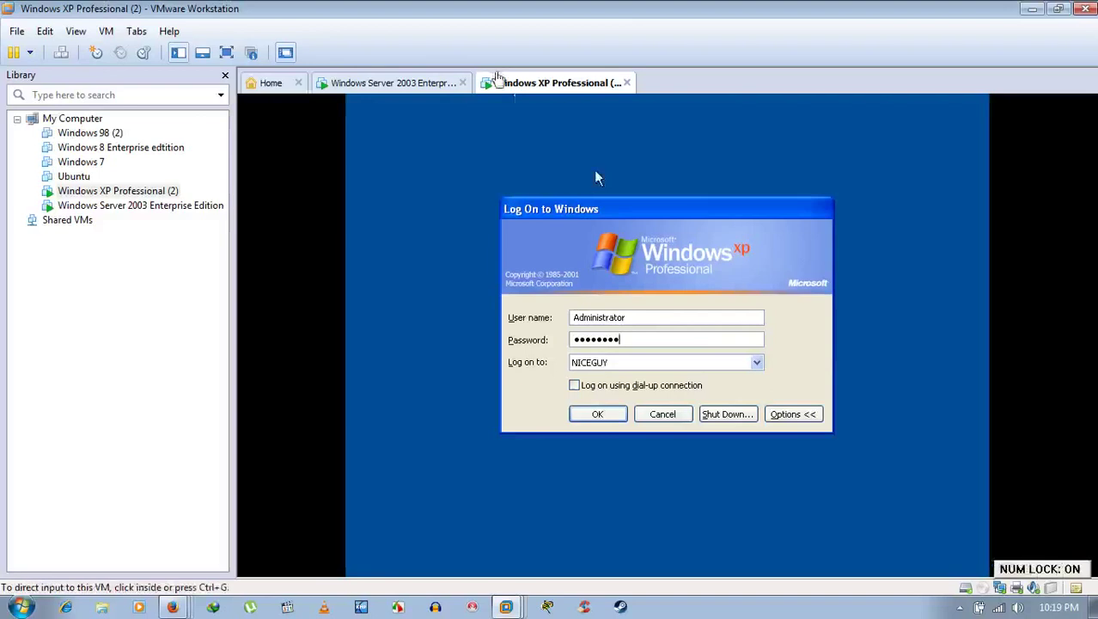
click(434, 86)
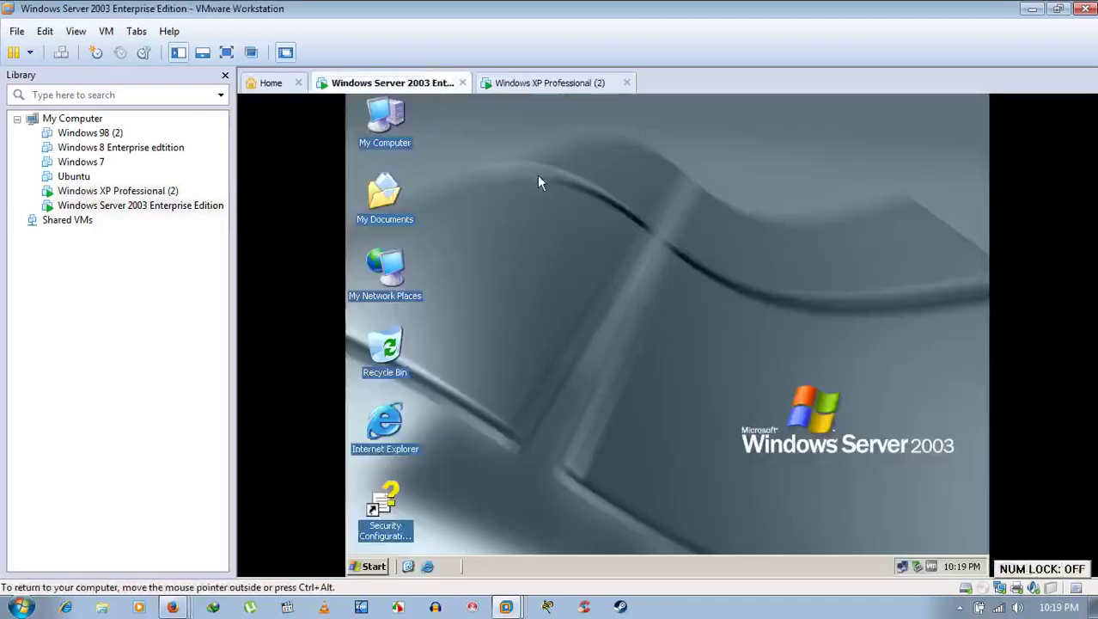
Step: Back on the XP logon dialog, select NICEGUY as the logon domain
click(372, 566)
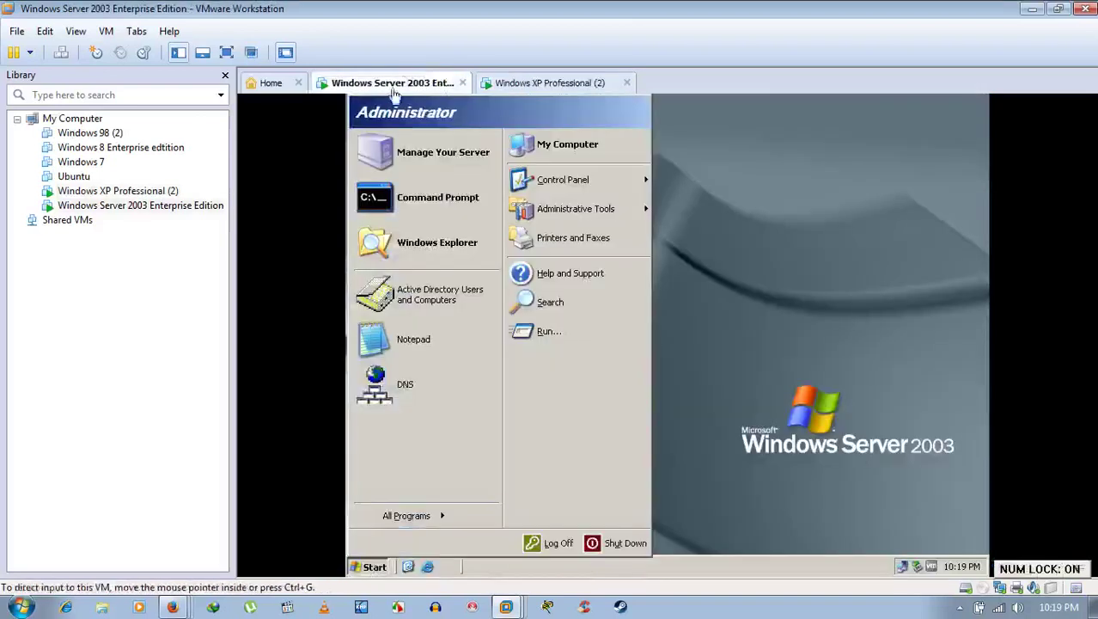
click(840, 317)
click(537, 82)
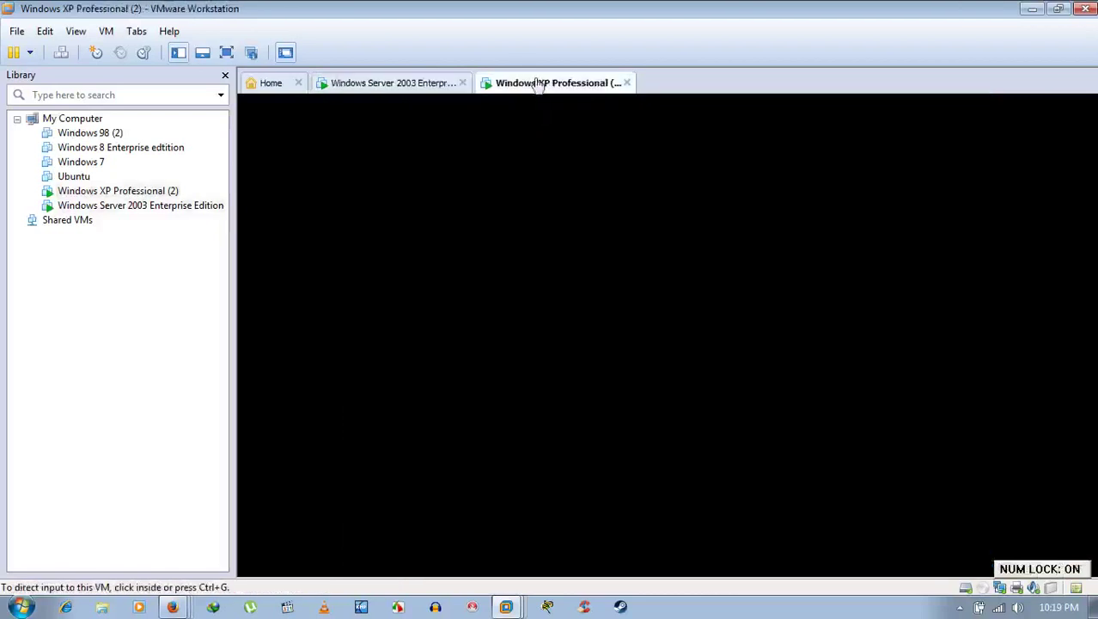
click(599, 312)
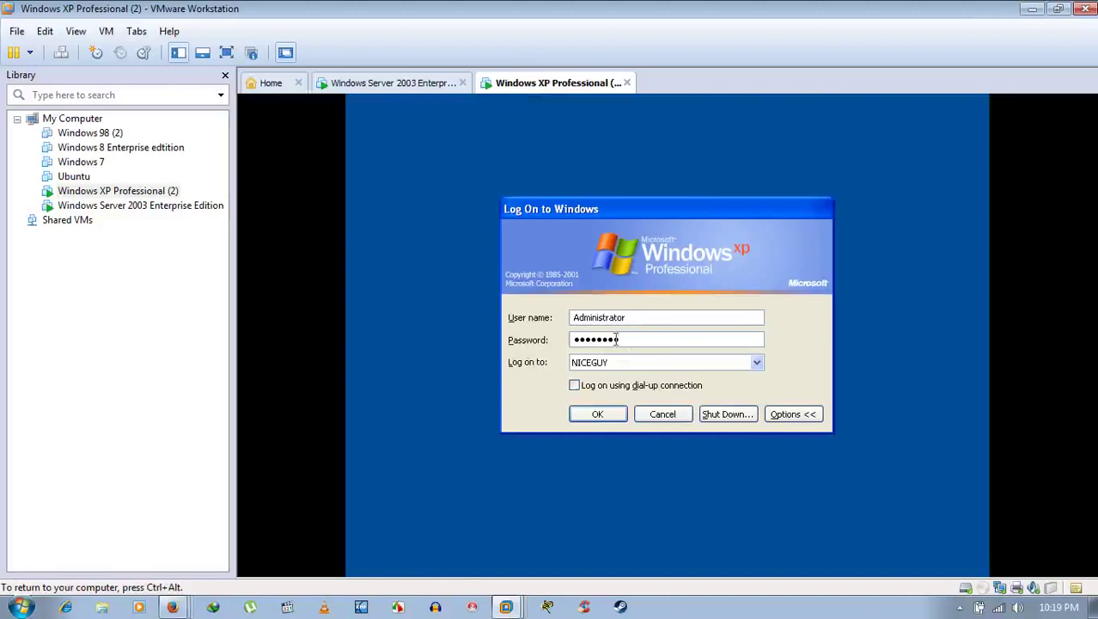
click(634, 340)
click(609, 369)
click(608, 373)
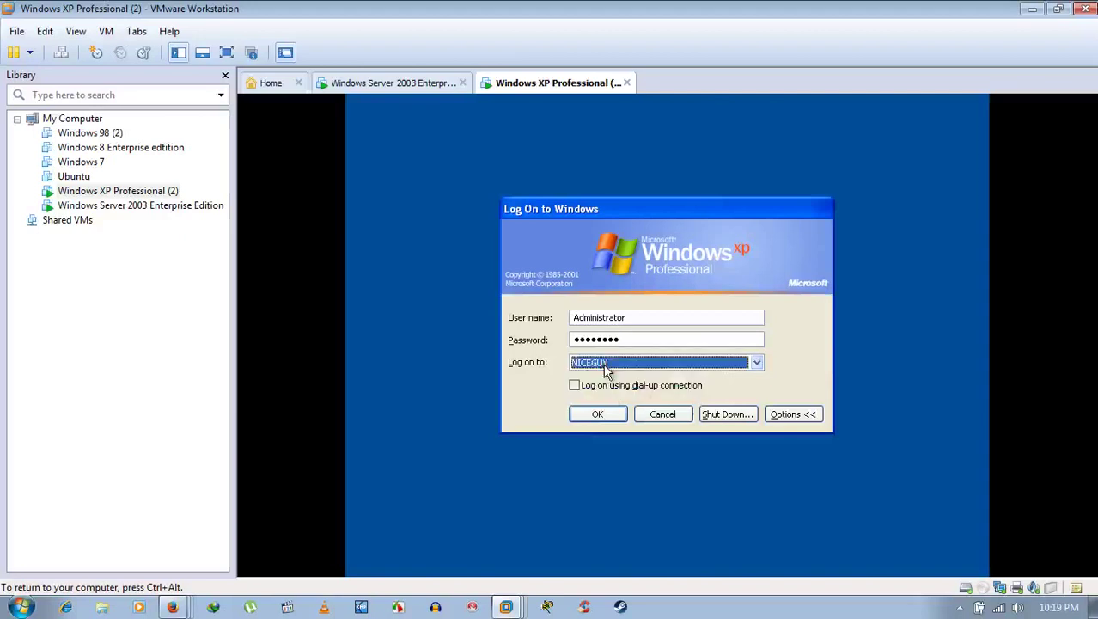
Step: Check the server's Computer Name tab shows the niceguy.com domain, cancel, and return to XP
key(ctrl+alt)
click(424, 84)
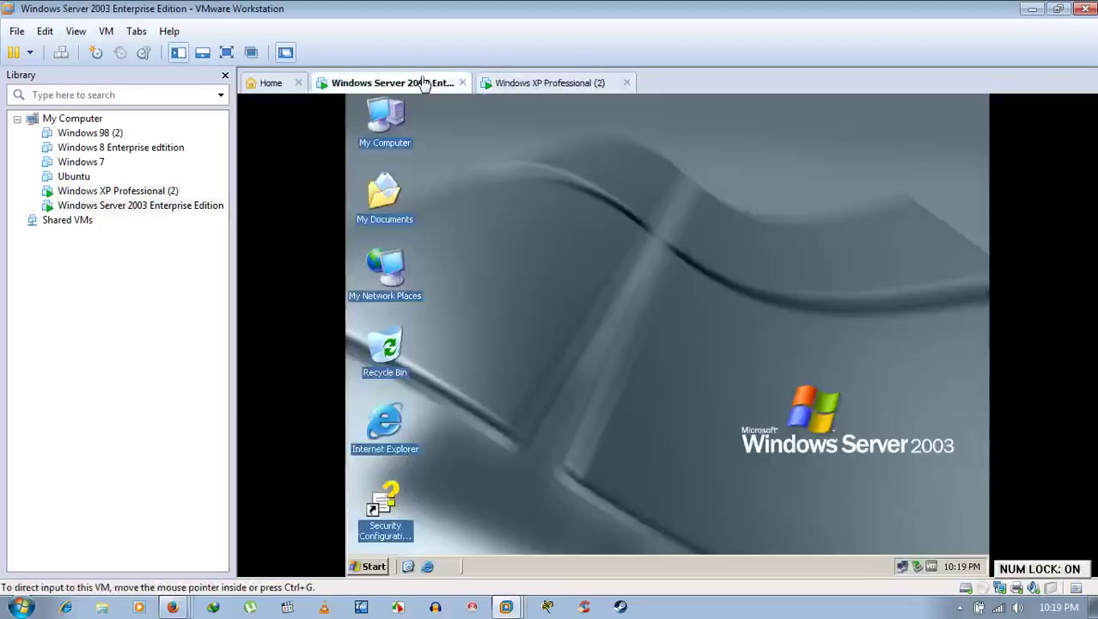
click(382, 129)
right_click(382, 129)
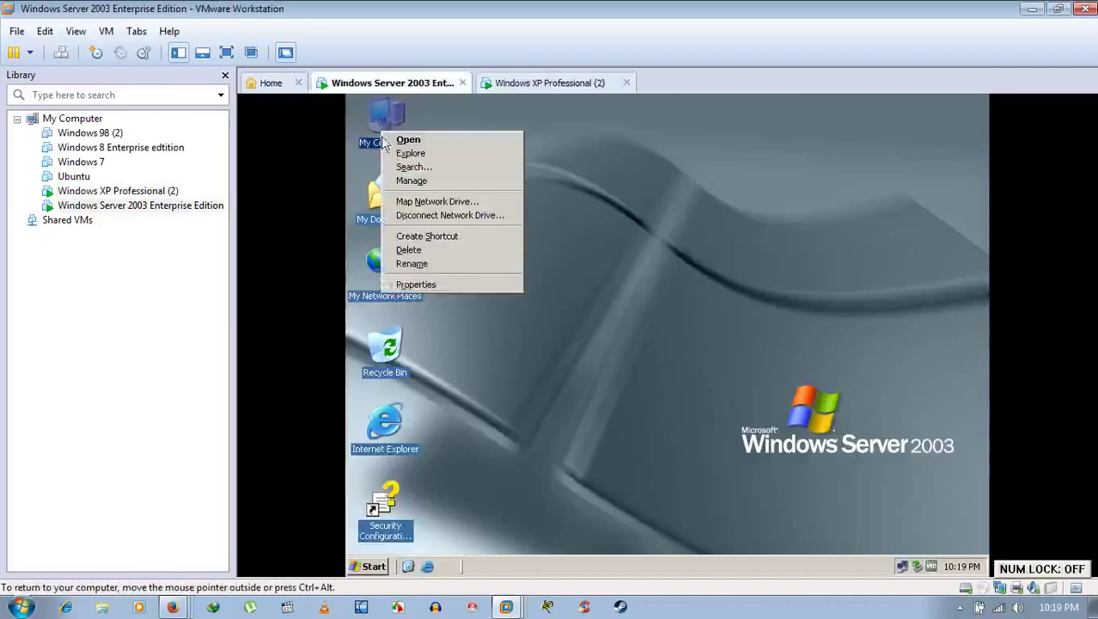
click(435, 285)
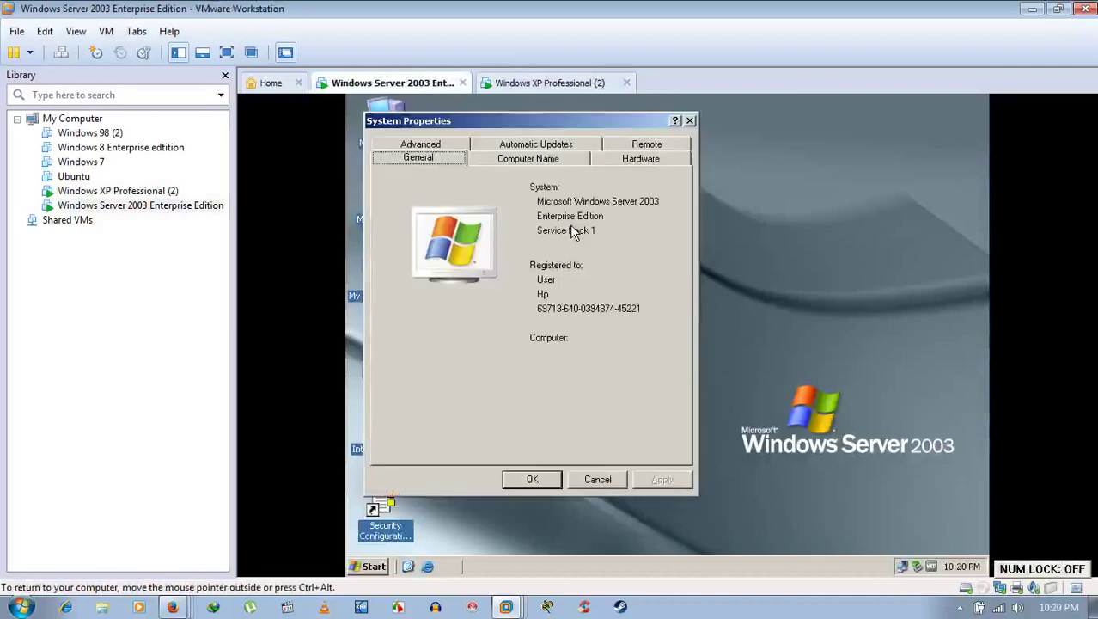
click(535, 159)
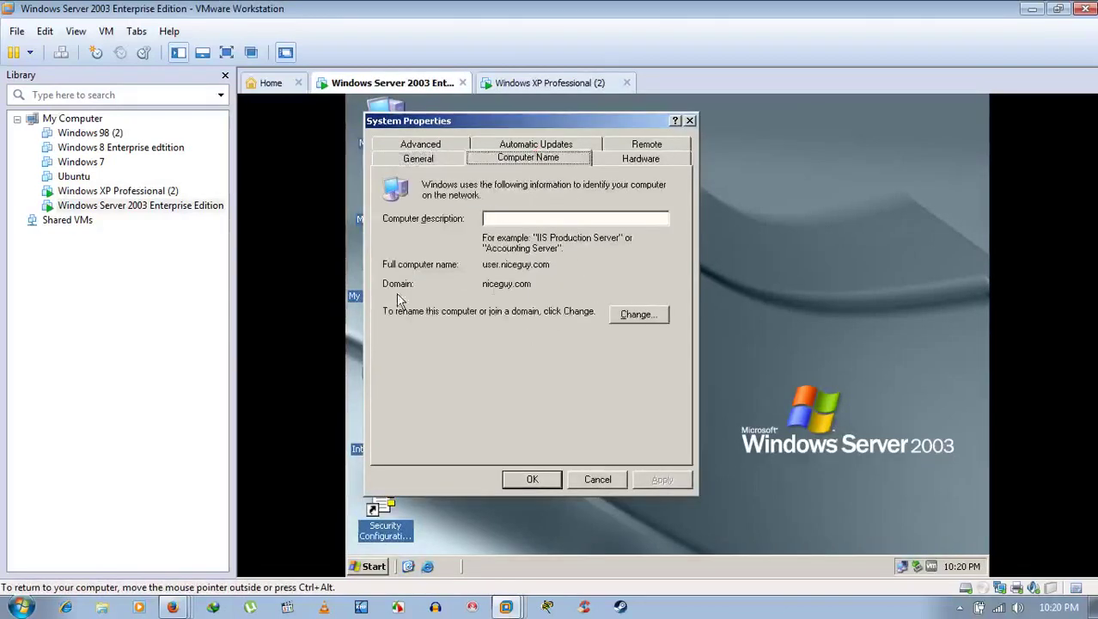
click(595, 479)
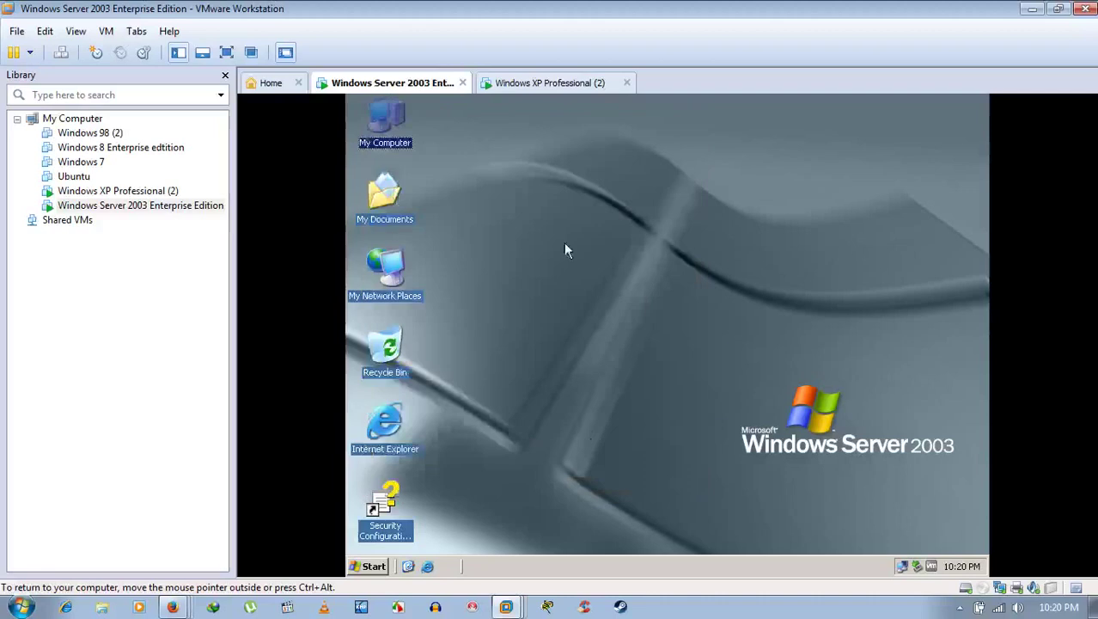
click(543, 90)
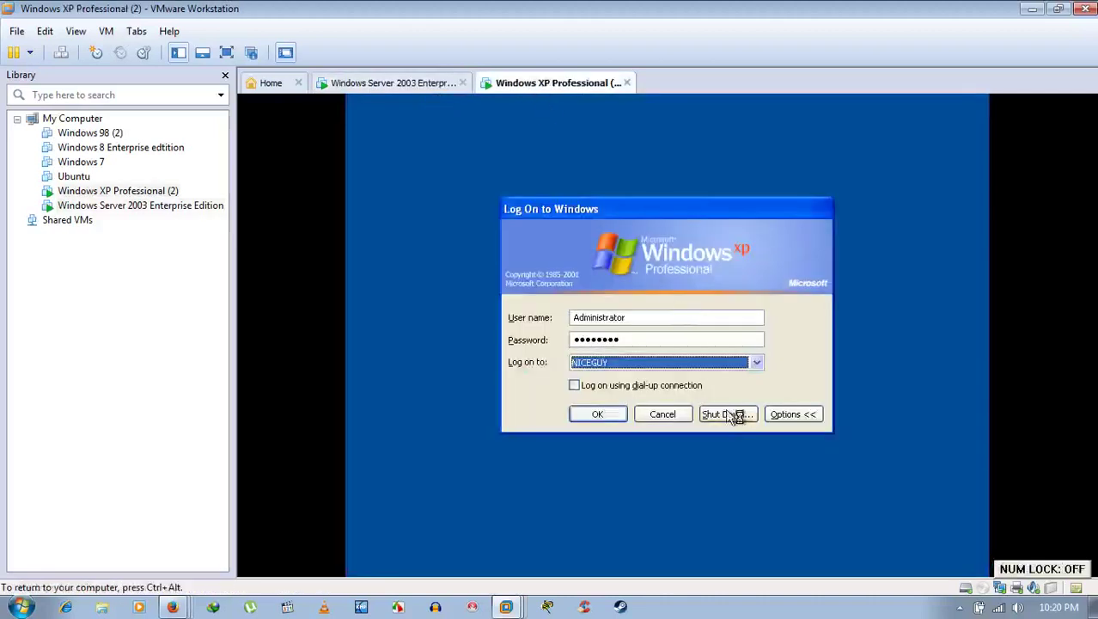
Step: Submit the logon as Administrator on NICEGUY and let the XP desktop load
click(594, 416)
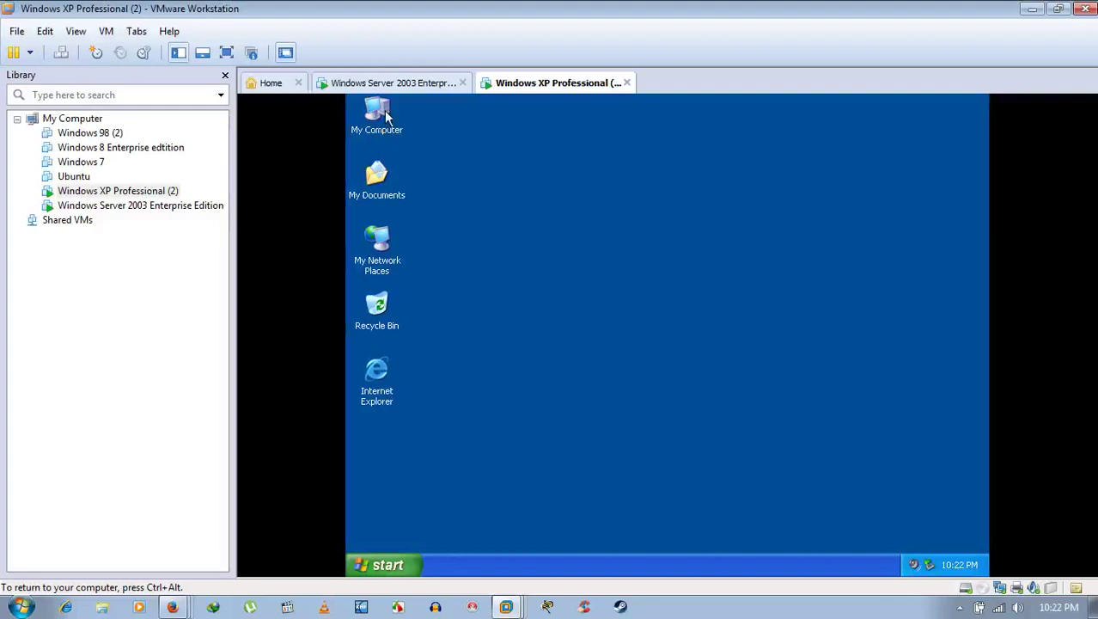
Step: Open the XP machine's System Properties from My Computer
right_click(385, 115)
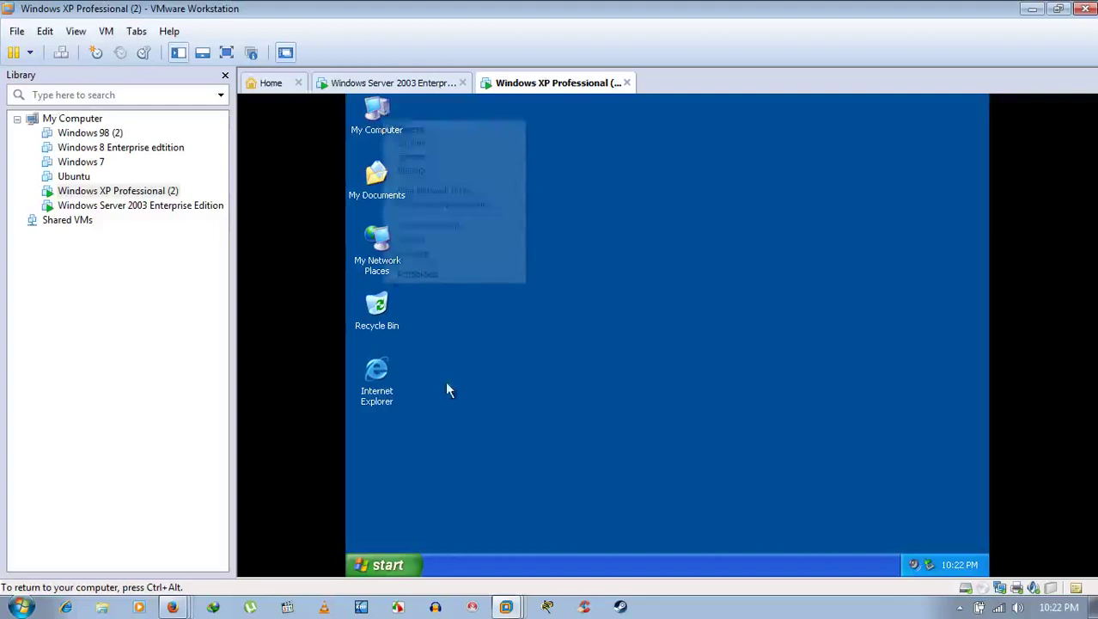
click(462, 275)
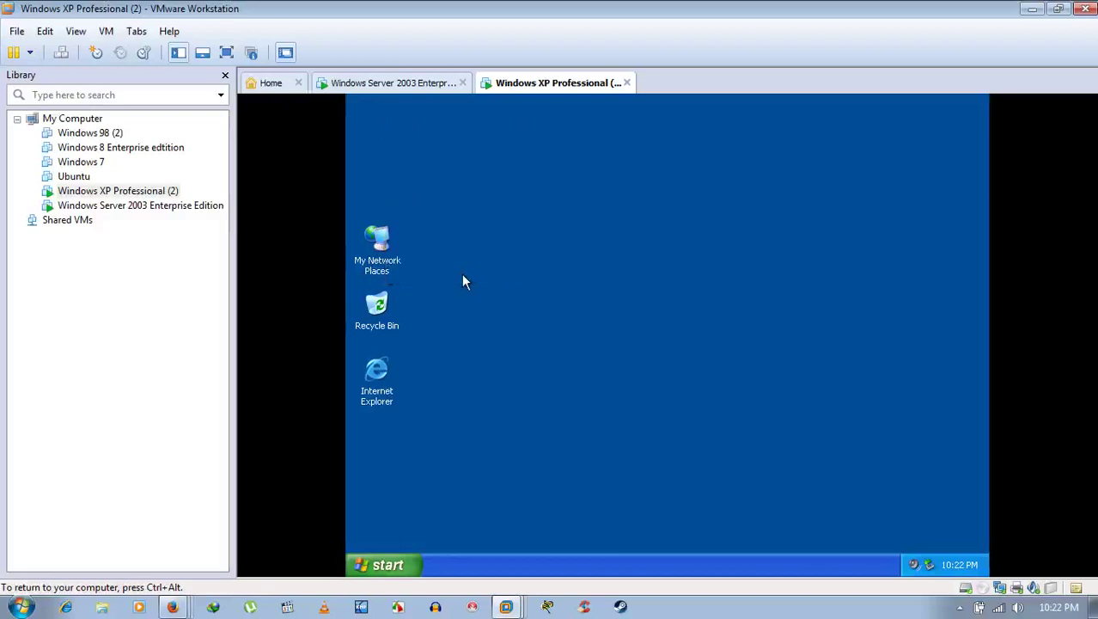
click(429, 265)
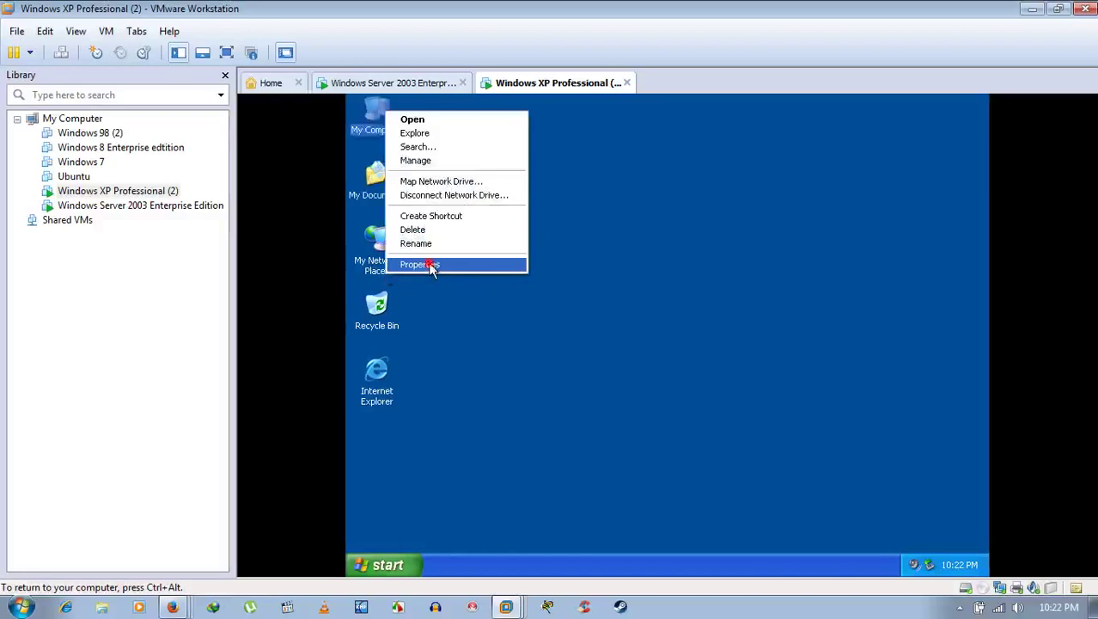
click(635, 266)
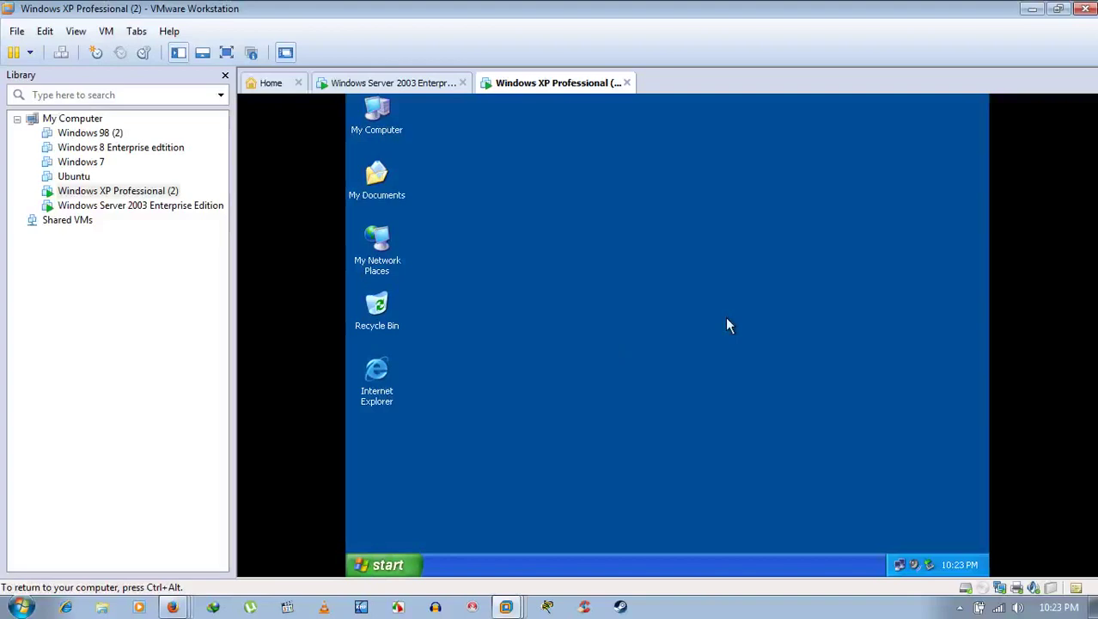
key(super)
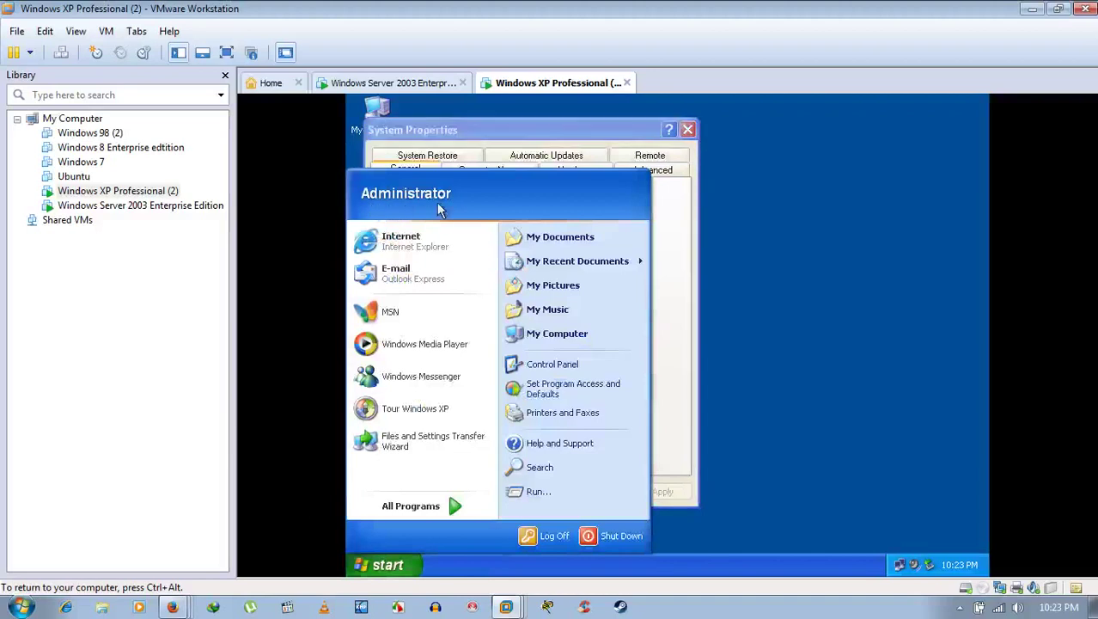
click(771, 383)
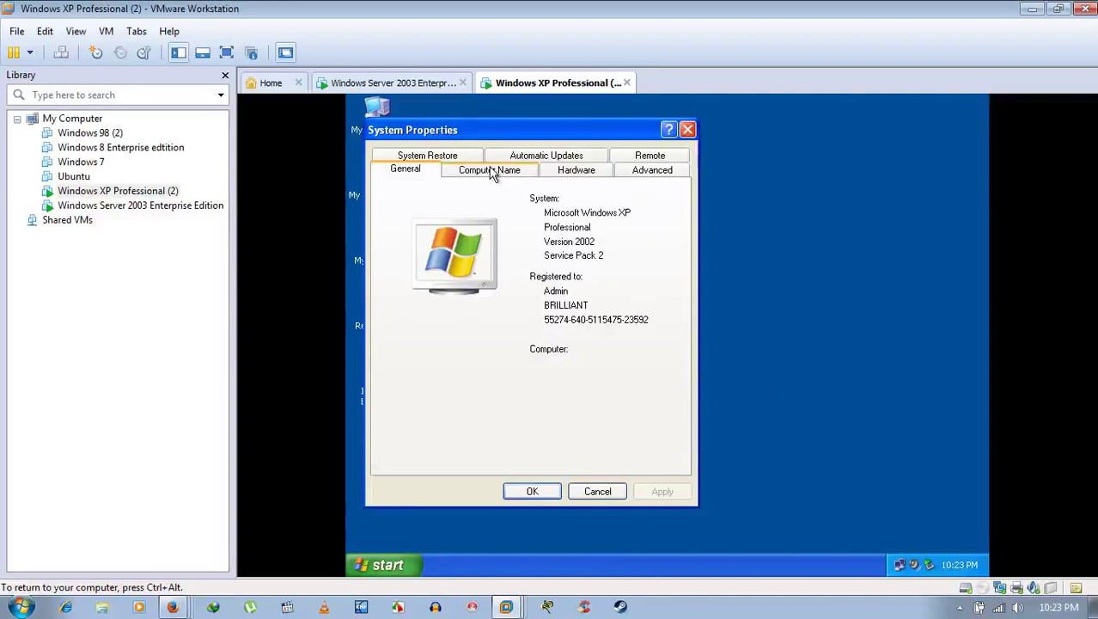
Step: Confirm the Computer Name tab shows home.niceguy.com on niceguy.com, then switch to the server
click(492, 171)
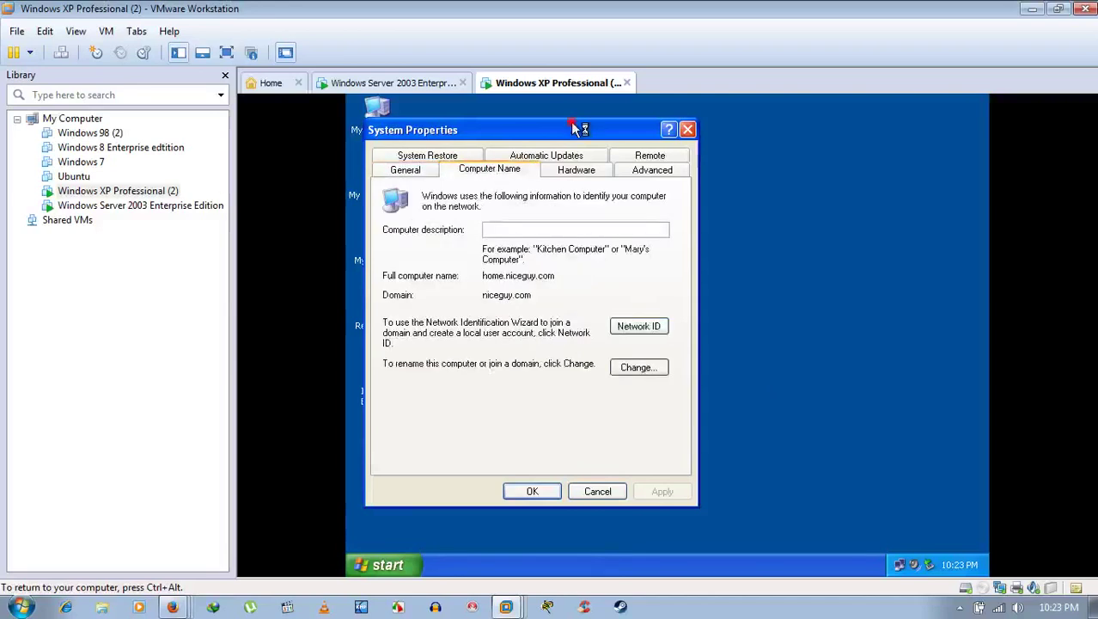
drag(576, 129, 731, 144)
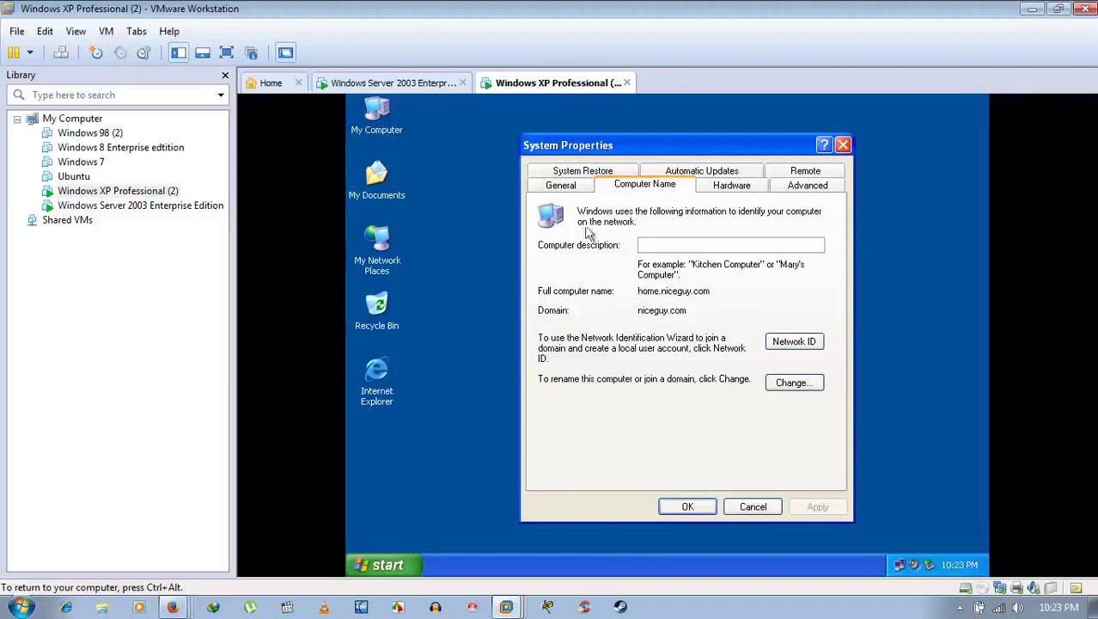
click(559, 183)
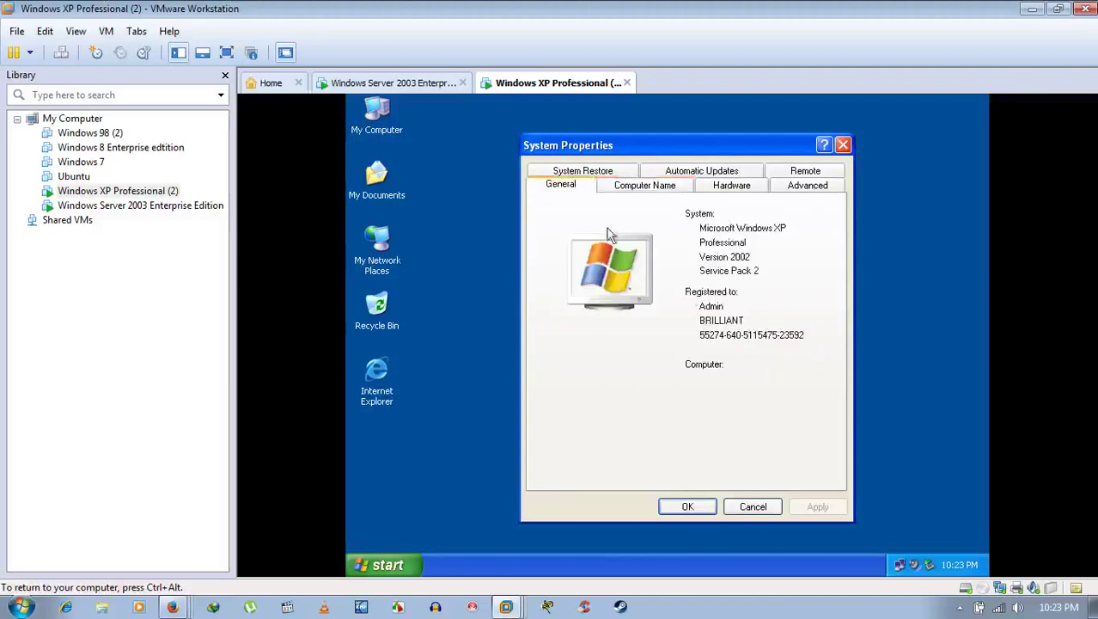
click(415, 86)
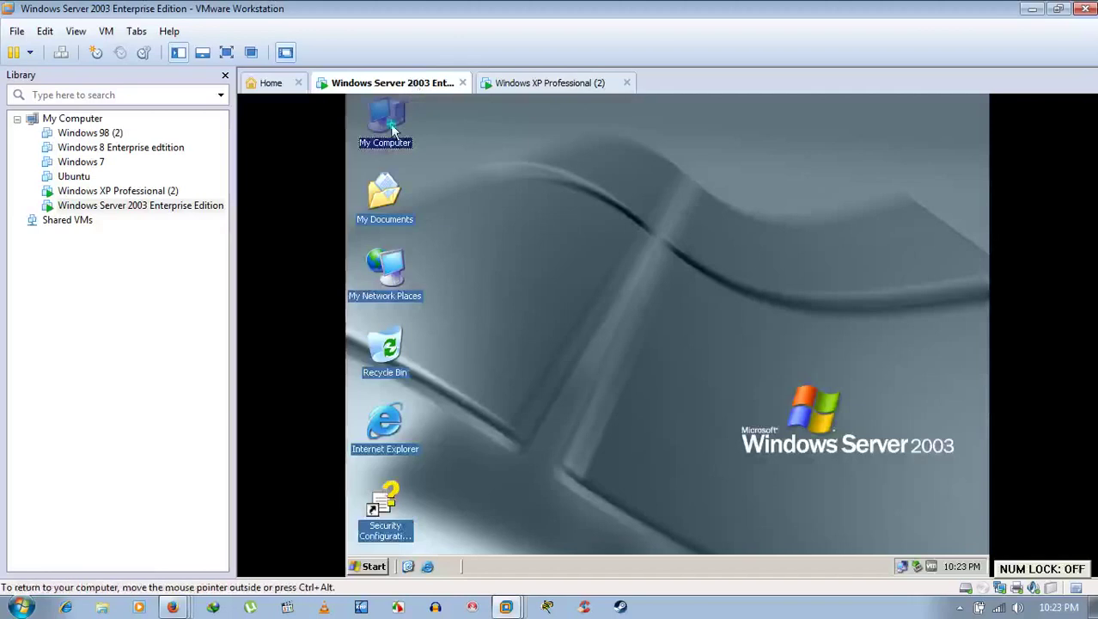
Step: Recheck the server's computer name and domain in its System Properties, then close it
right_click(392, 127)
click(440, 278)
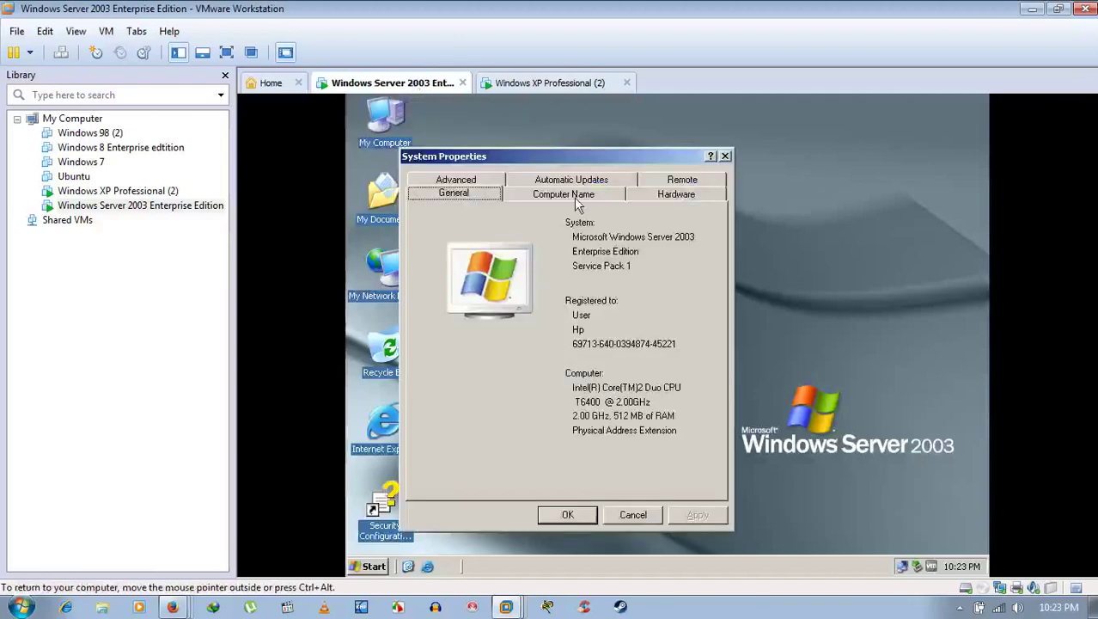
click(574, 197)
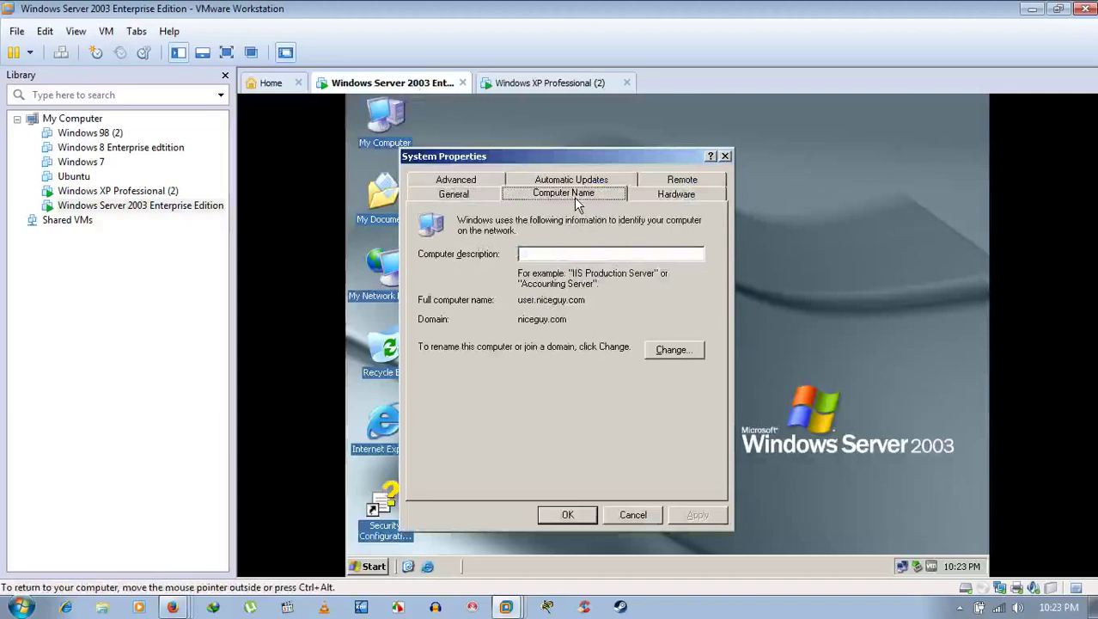
click(633, 516)
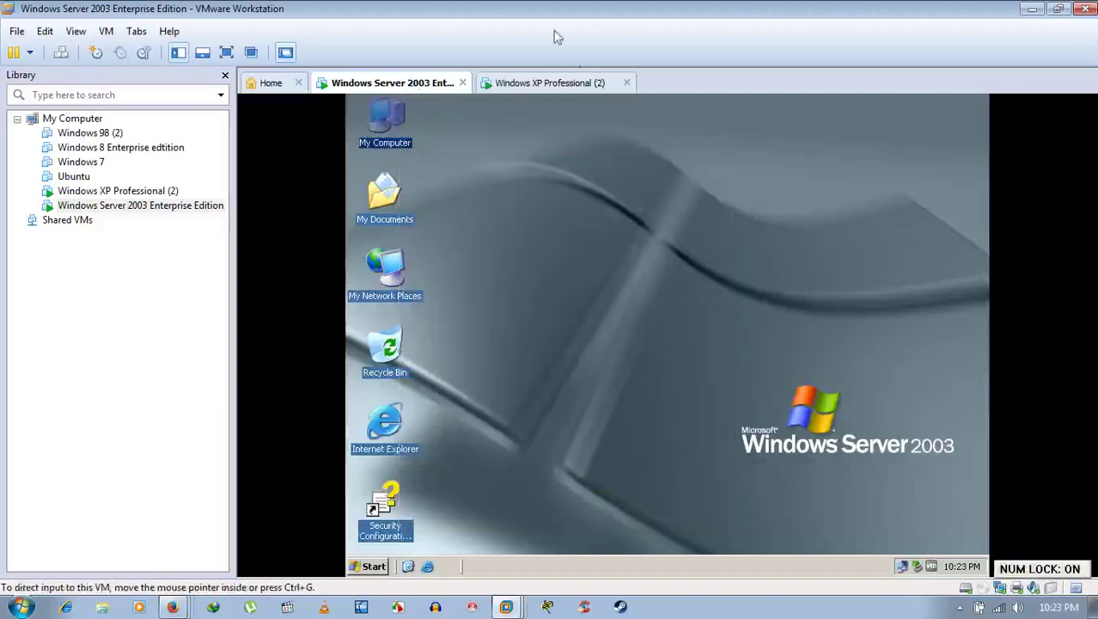
click(375, 566)
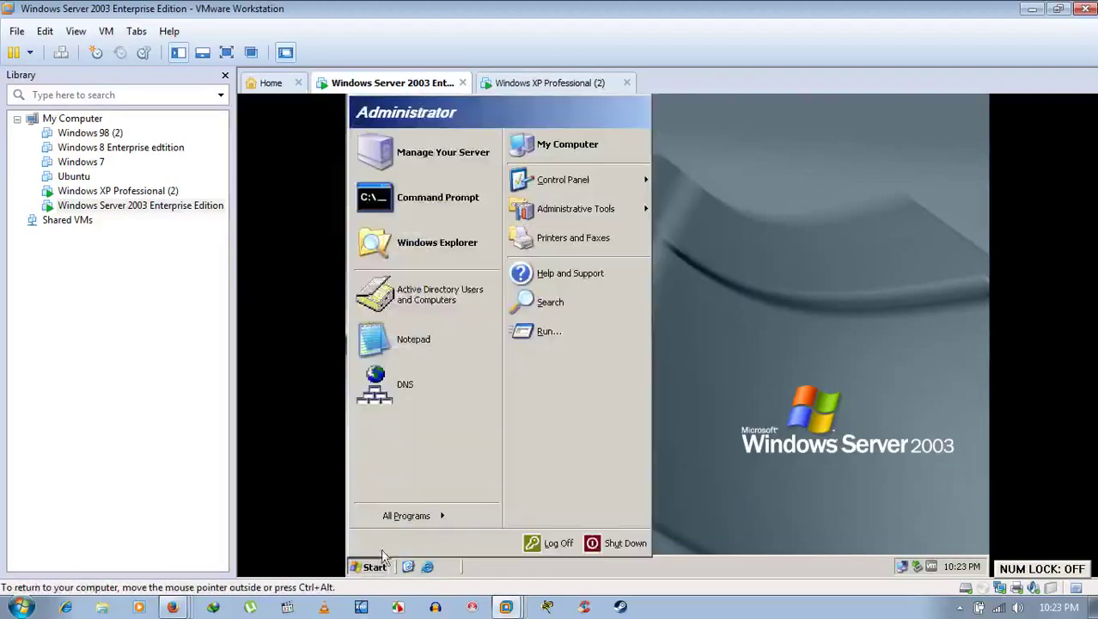
Step: On XP, dismiss the Start menu and cancel System Properties
click(545, 84)
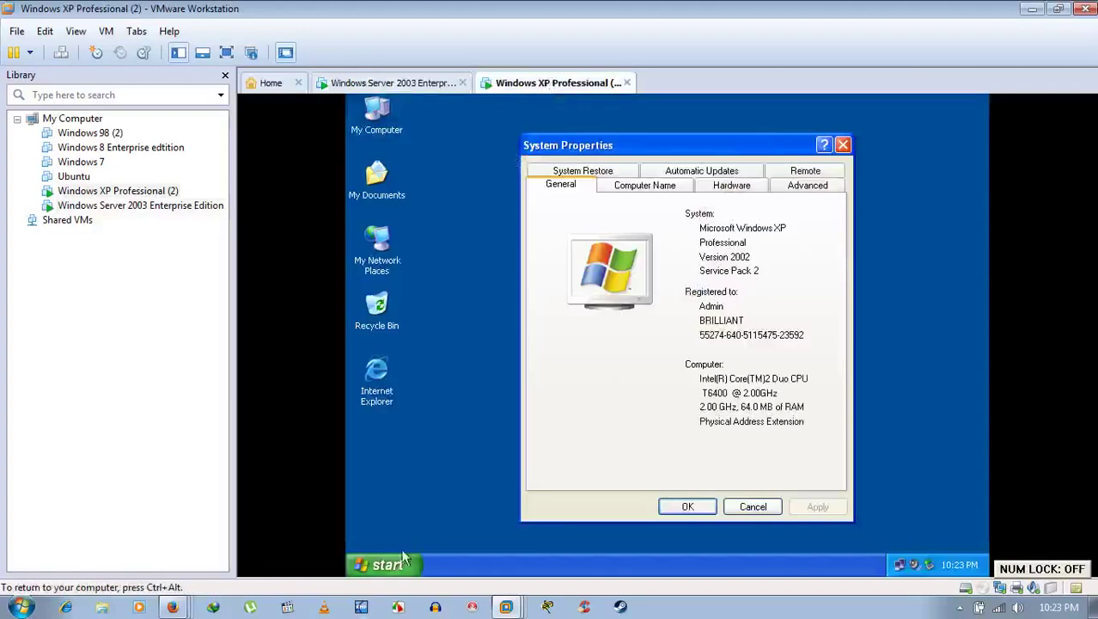
click(395, 557)
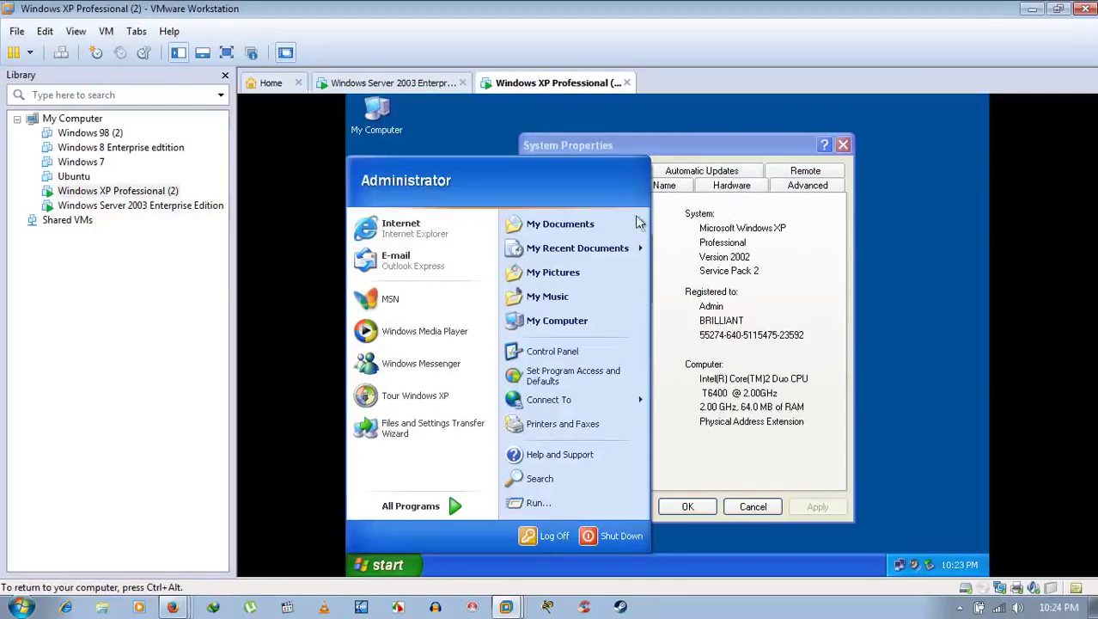
click(765, 244)
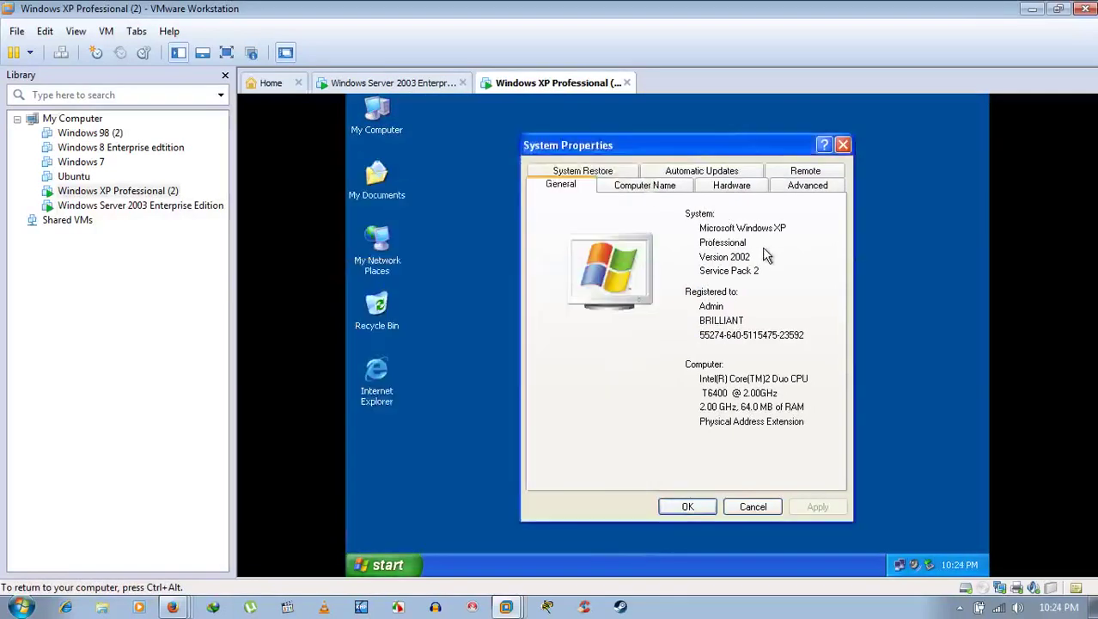
click(755, 508)
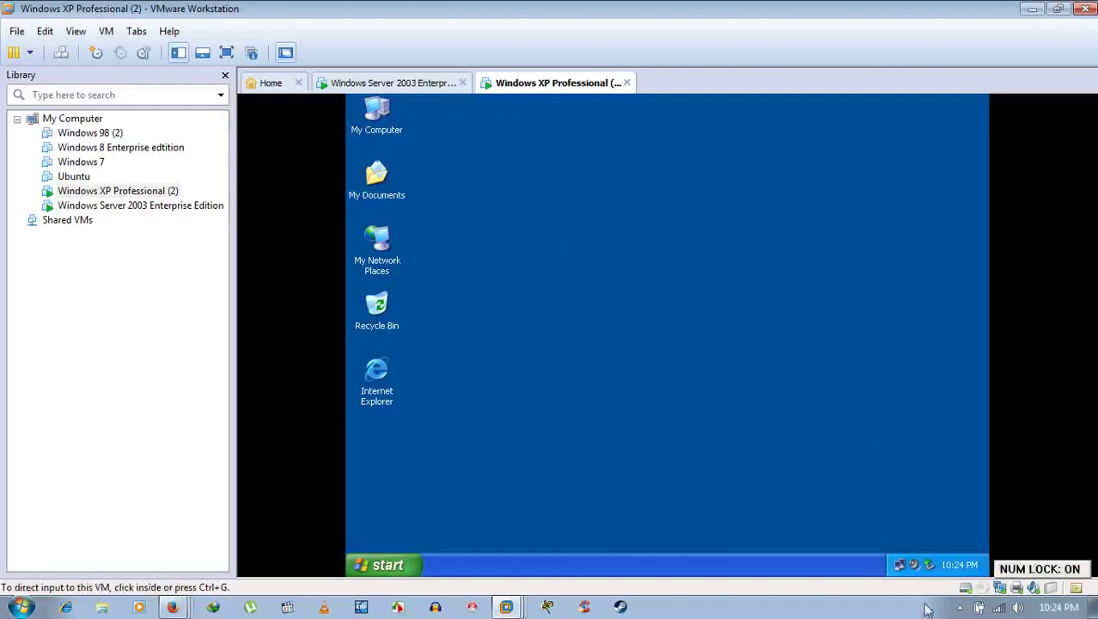
click(960, 607)
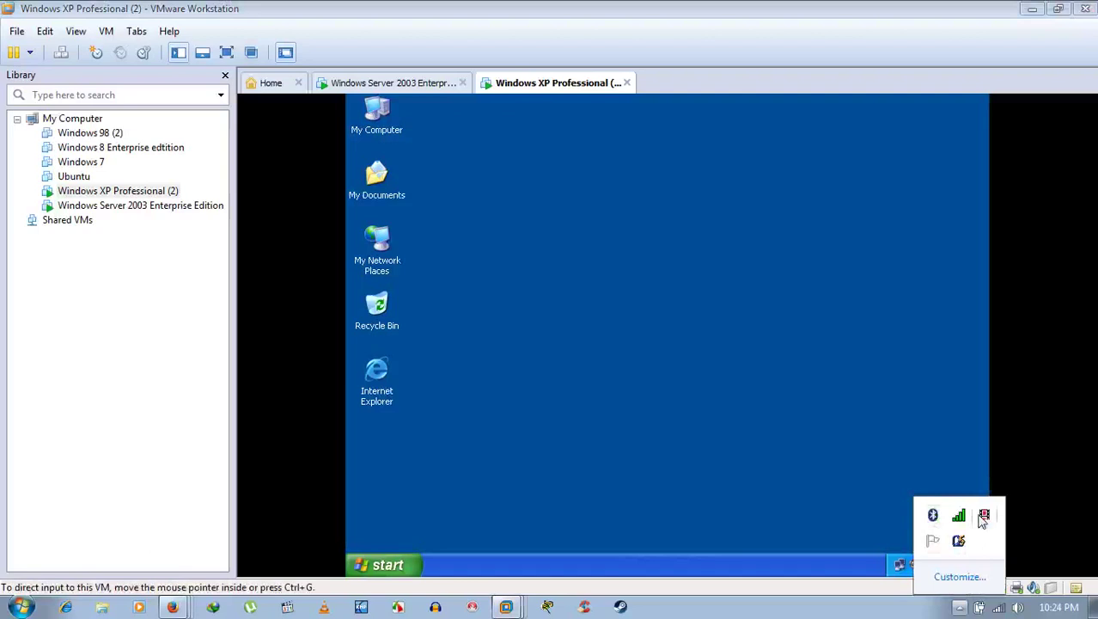
Step: Use the host tray icon's menu, then return to the Windows Server 2003 machine
right_click(984, 520)
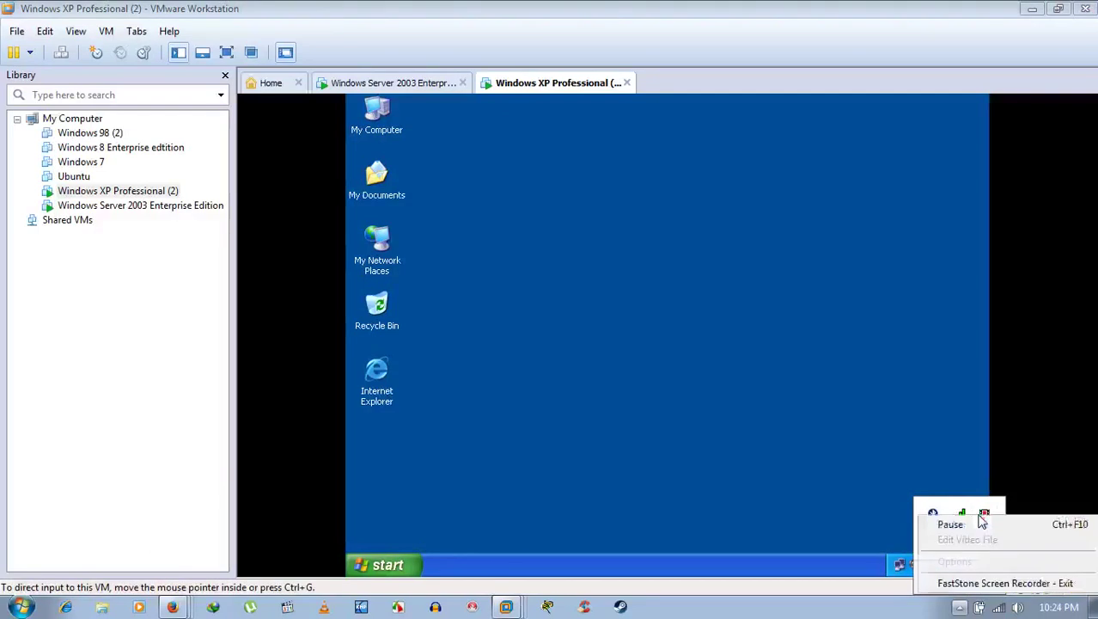
click(954, 524)
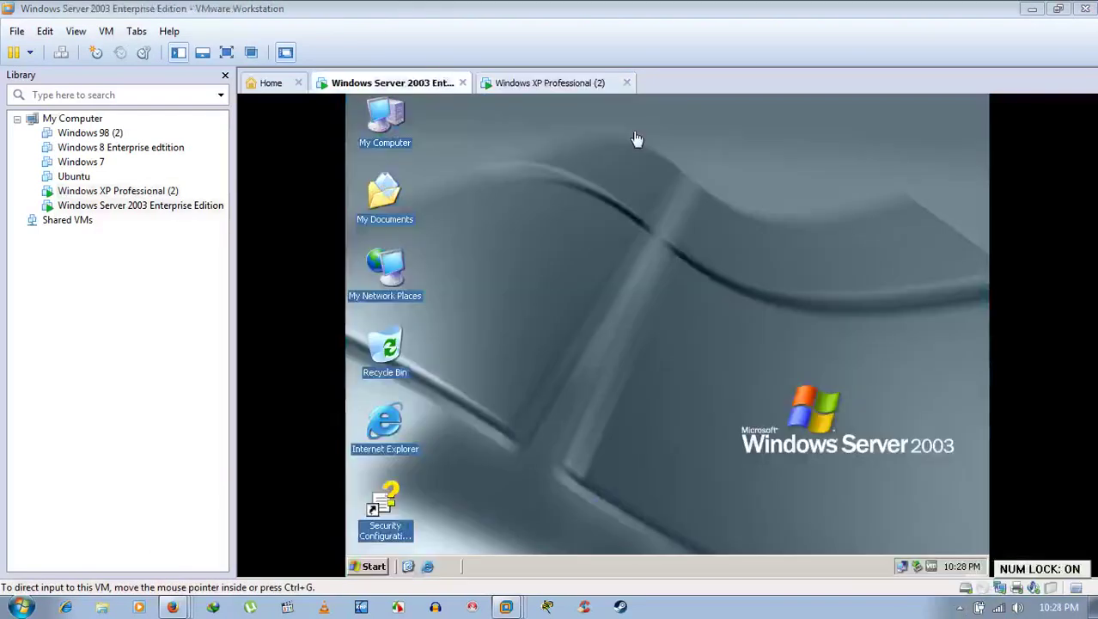
click(541, 83)
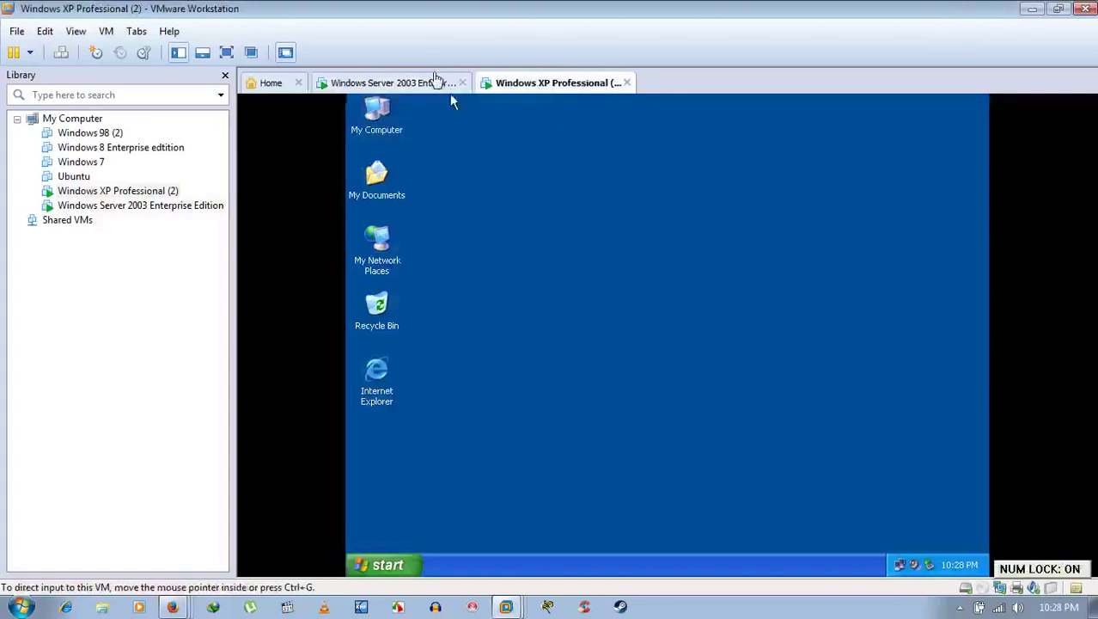
click(436, 83)
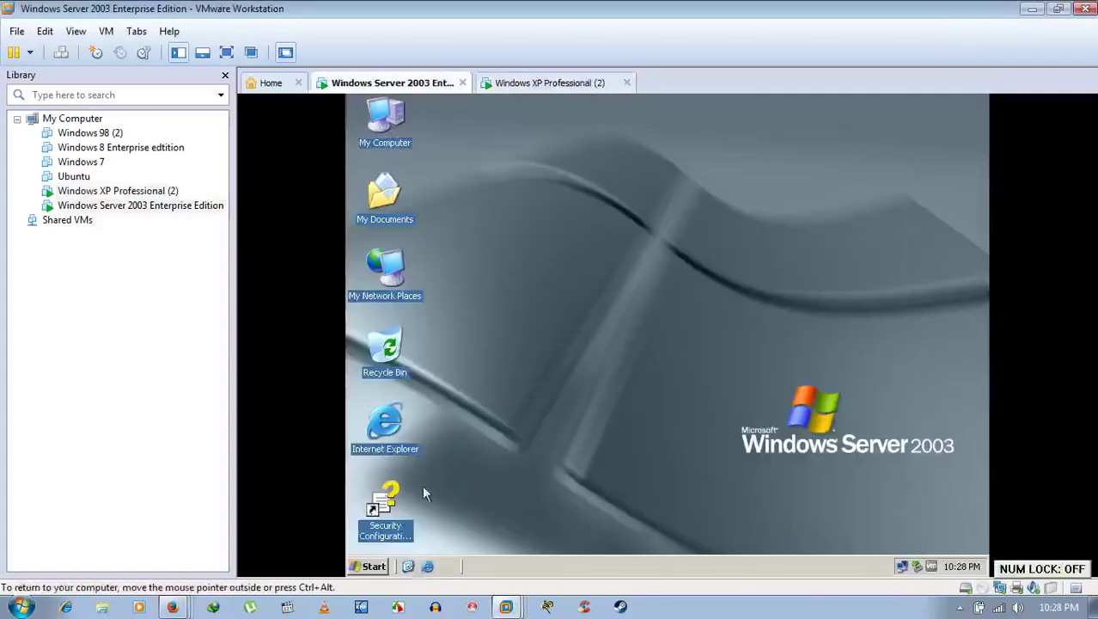
Step: Launch Active Directory Users and Computers from Start > All Programs > Administrative Tools
click(374, 566)
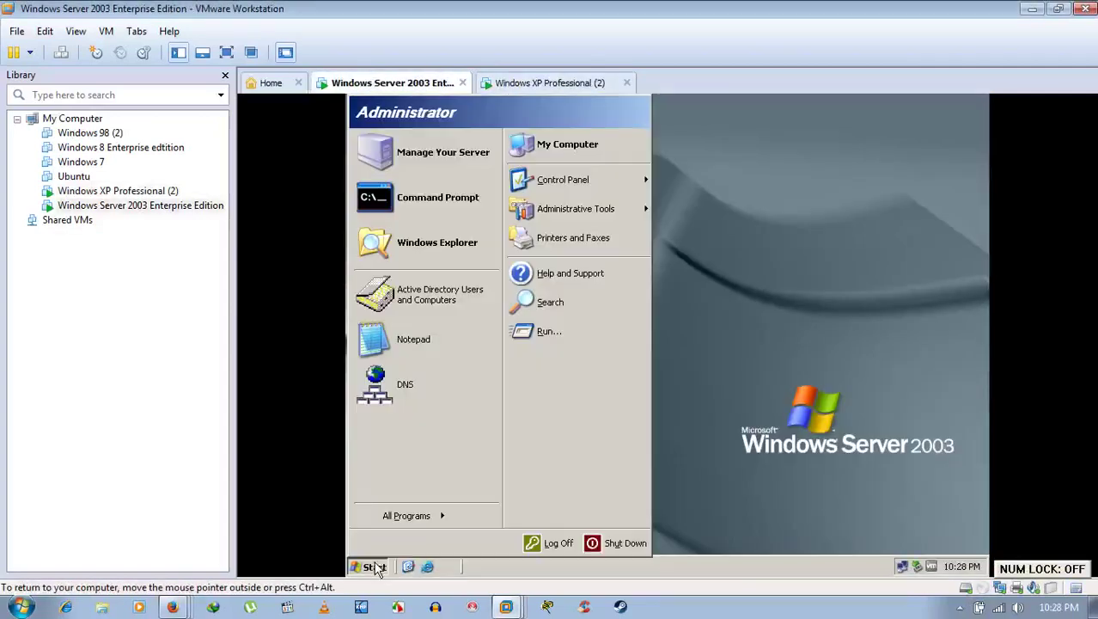
click(422, 518)
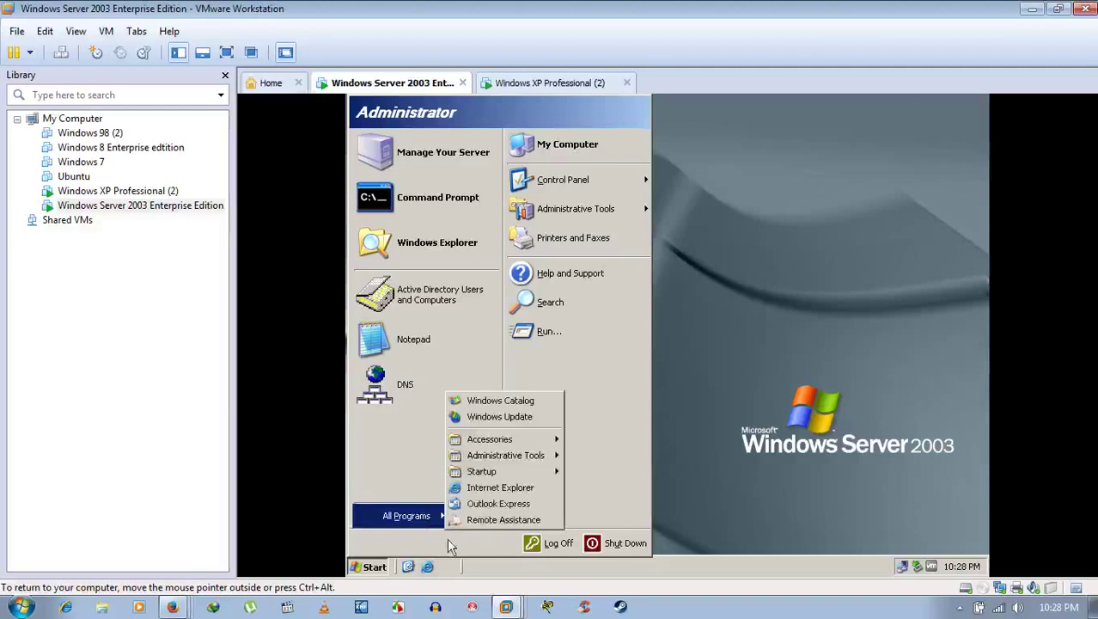
mouse_move(478, 460)
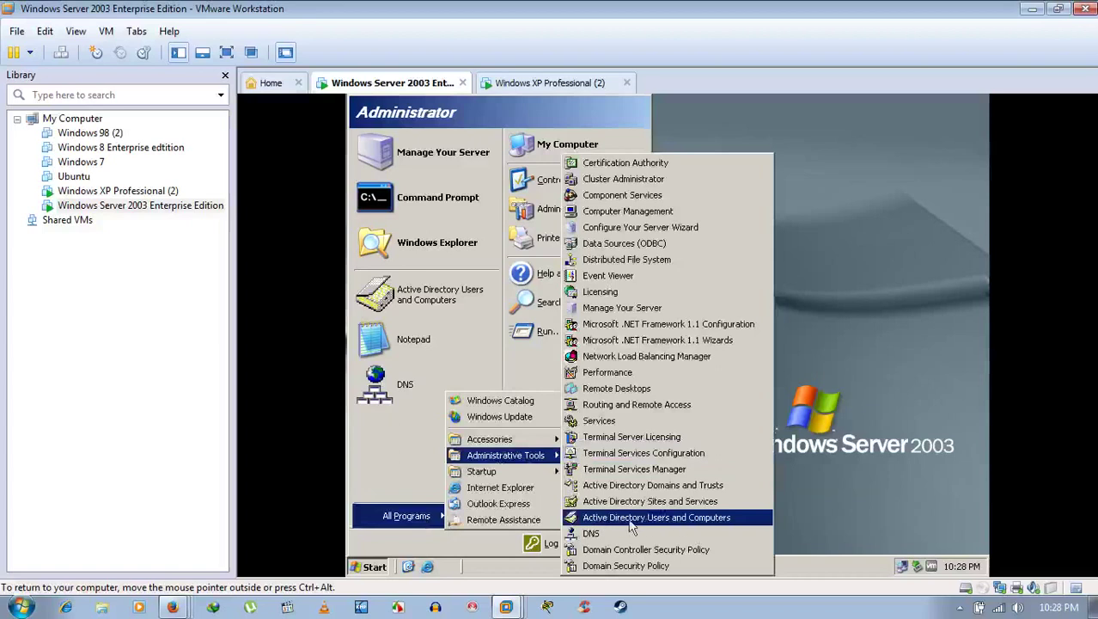
click(664, 519)
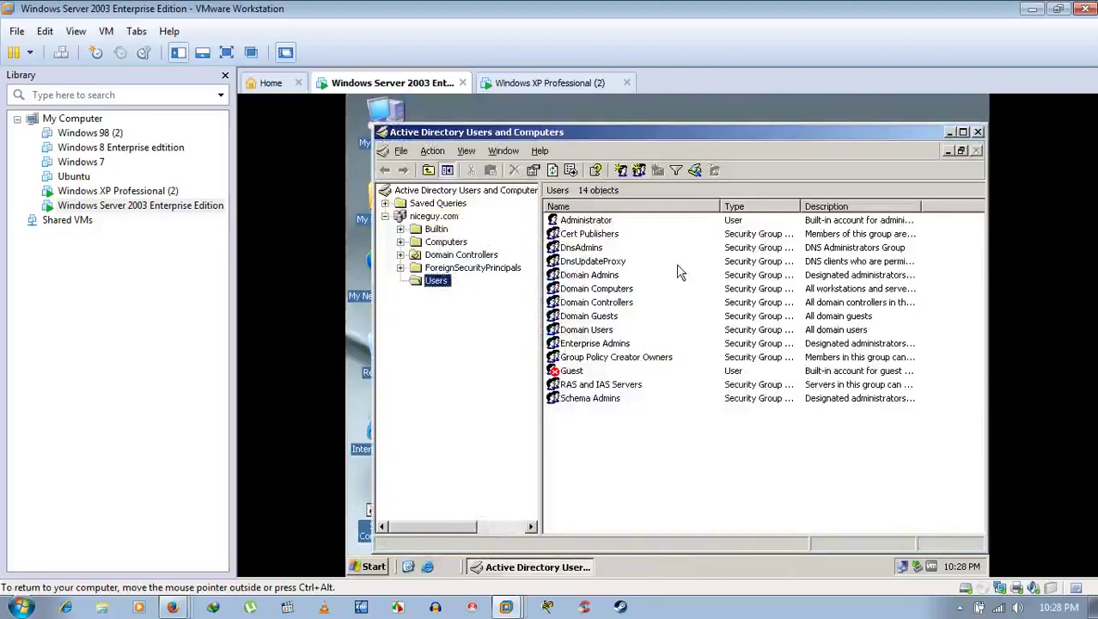
Step: Select the Administrator account, briefly check the XP machine, and return to the server
click(585, 223)
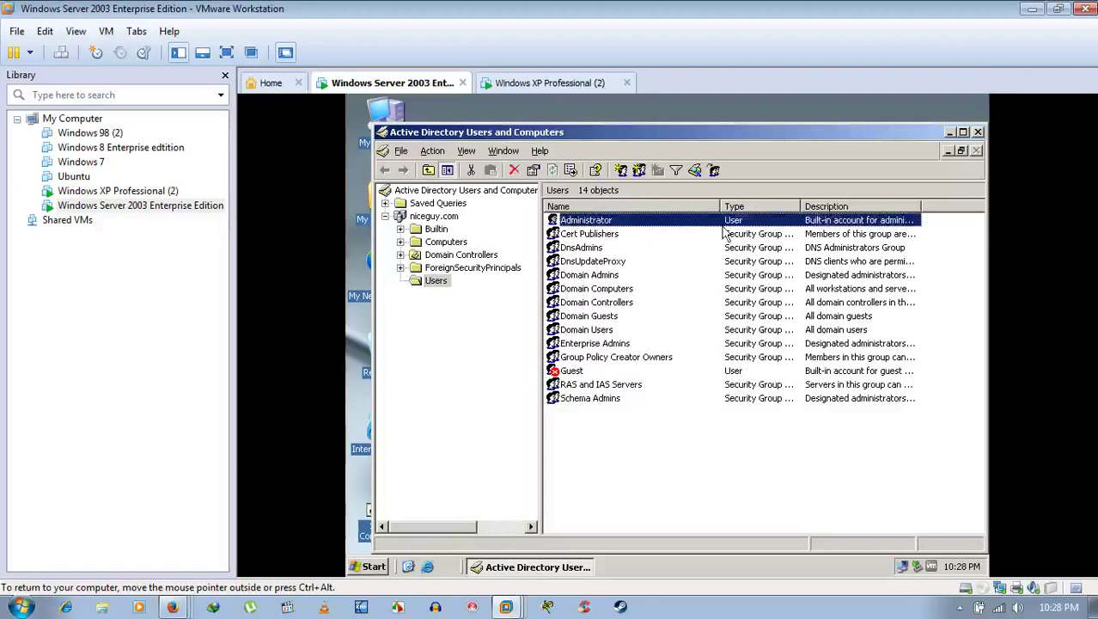
click(560, 84)
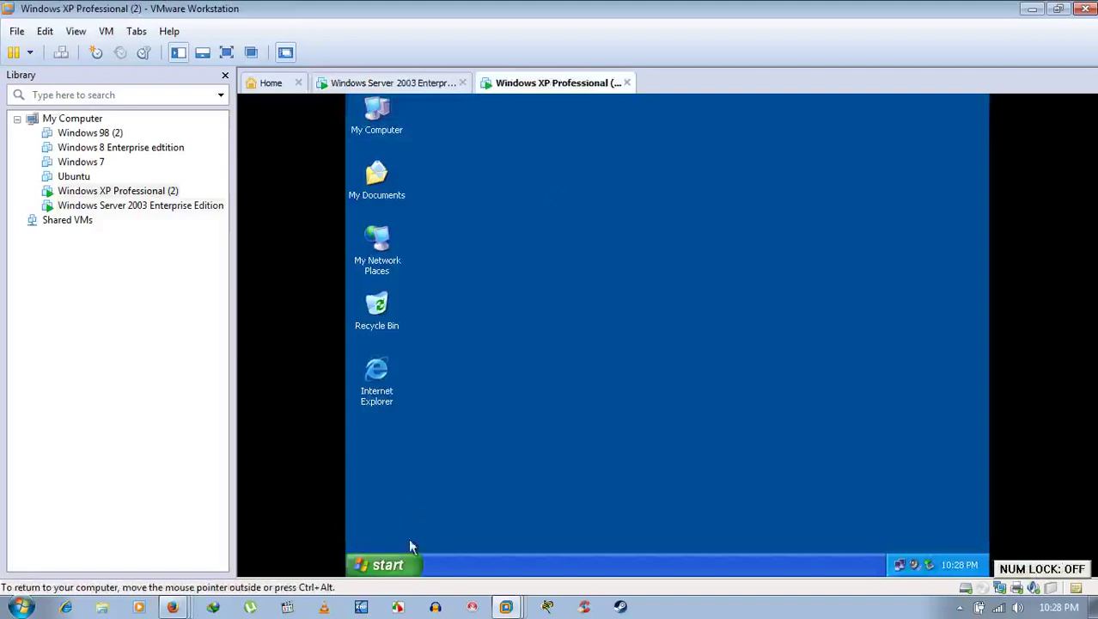
click(387, 564)
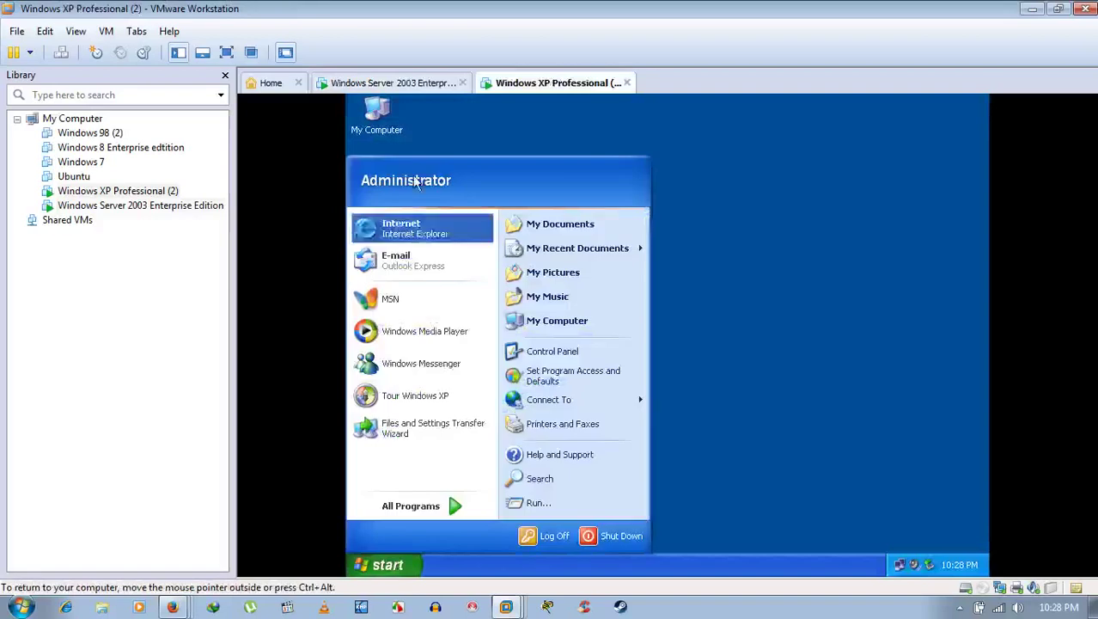
click(863, 241)
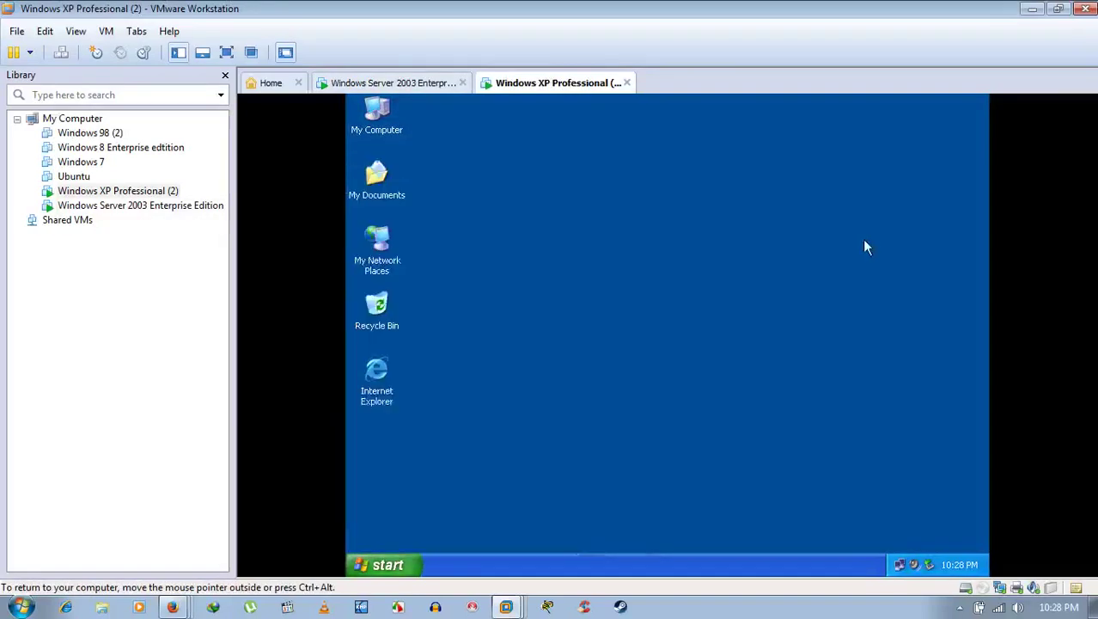
click(408, 84)
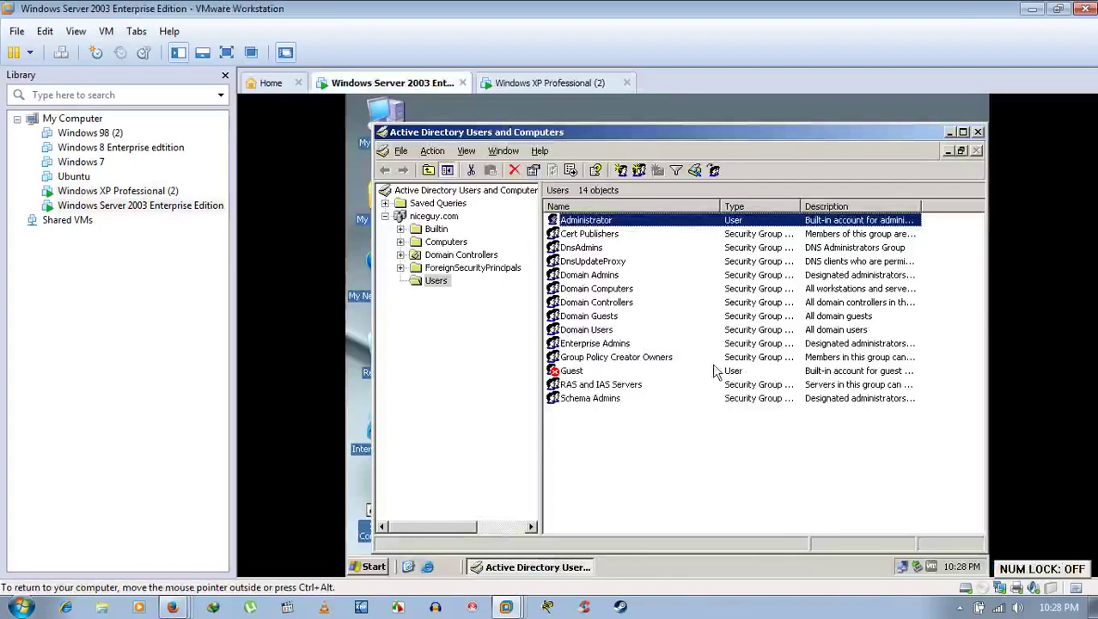
Step: Select the Users container under niceguy.com in the domain tree
click(434, 281)
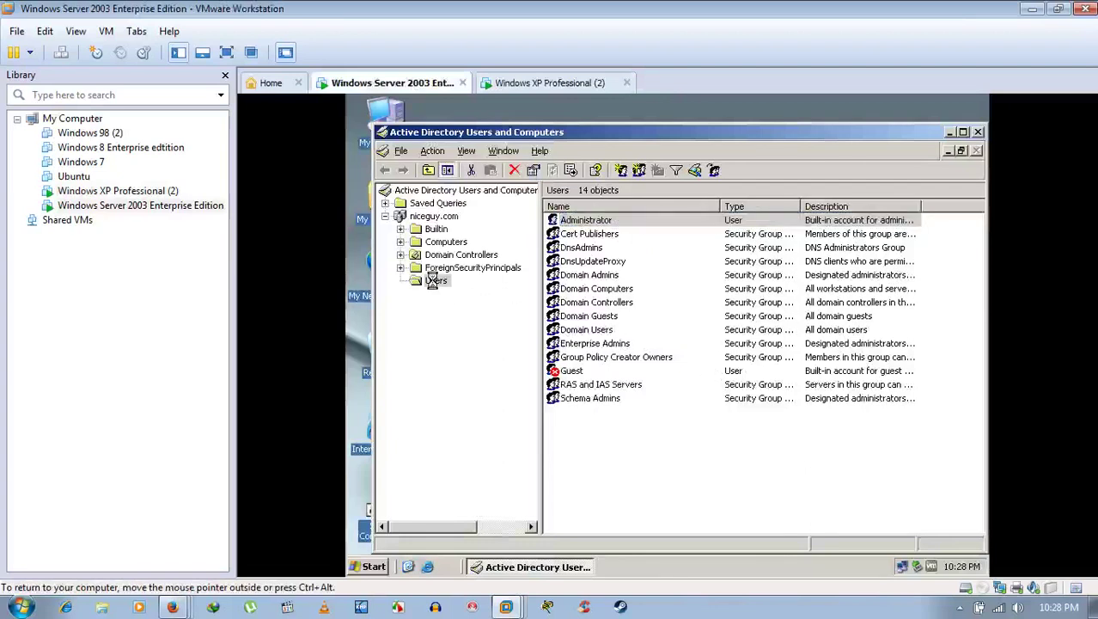
right_click(431, 282)
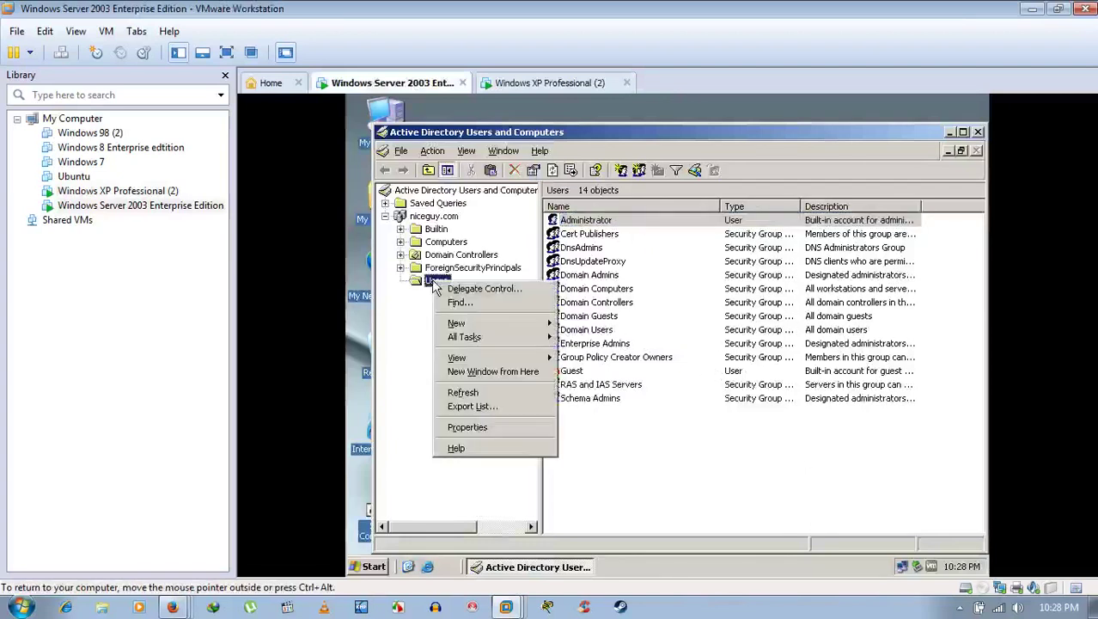
click(396, 311)
key(Up)
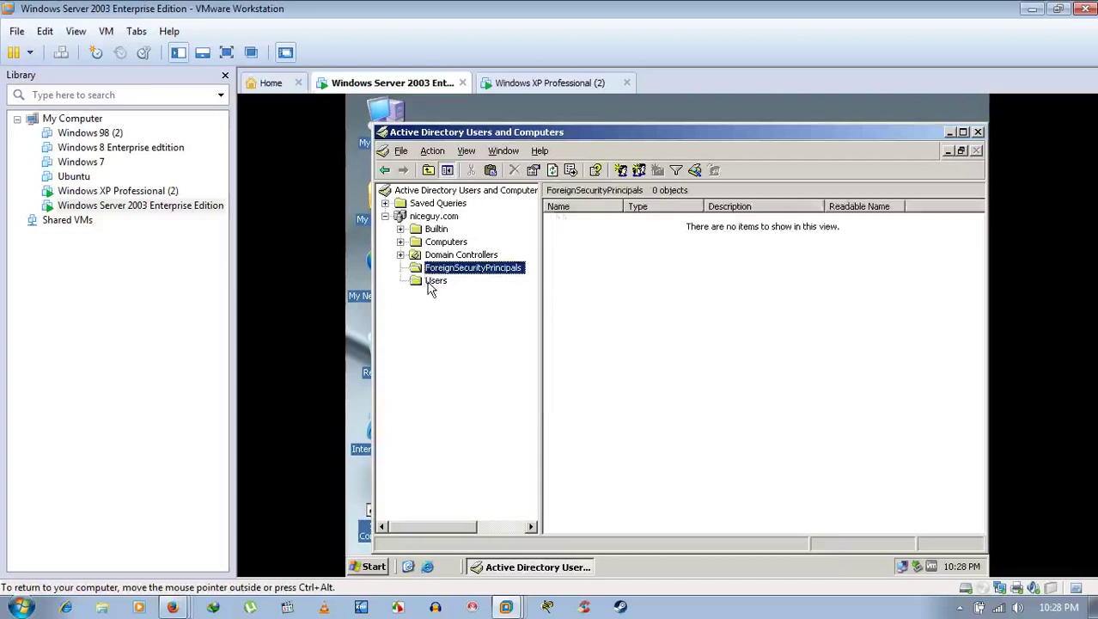
key(Down)
Step: Create a new user object in Users with the user's first name and logon name, then continue
right_click(422, 289)
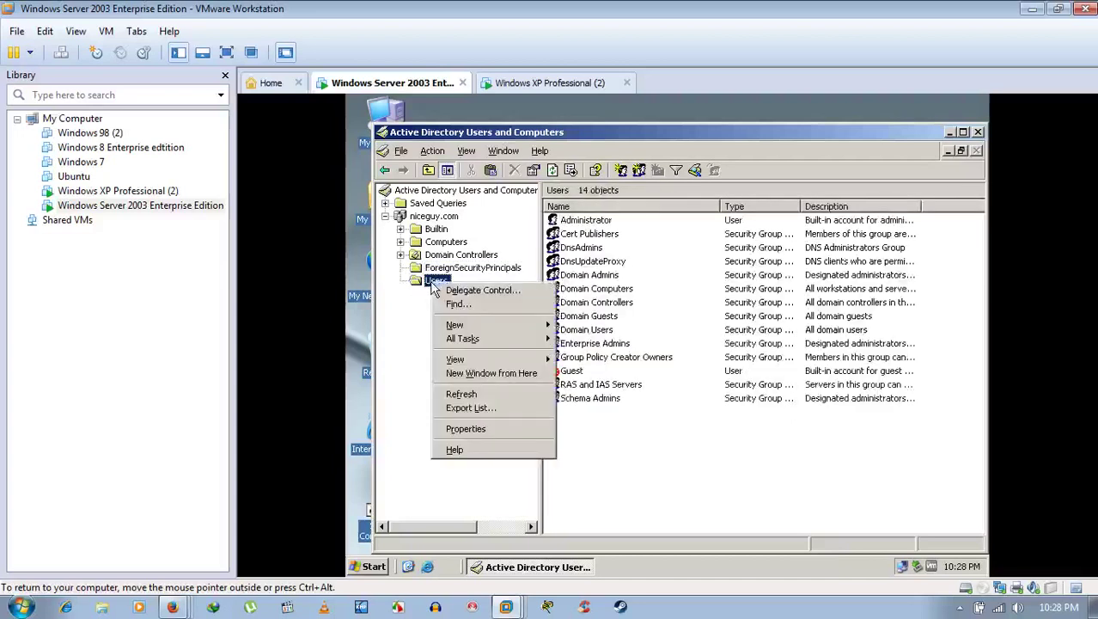
mouse_move(461, 326)
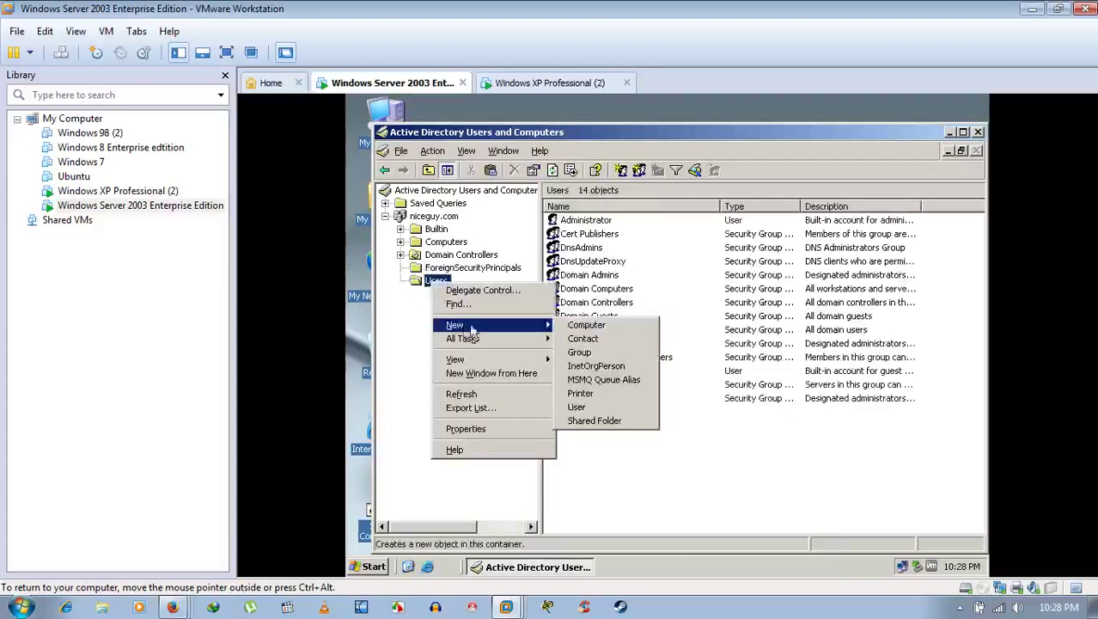
click(578, 409)
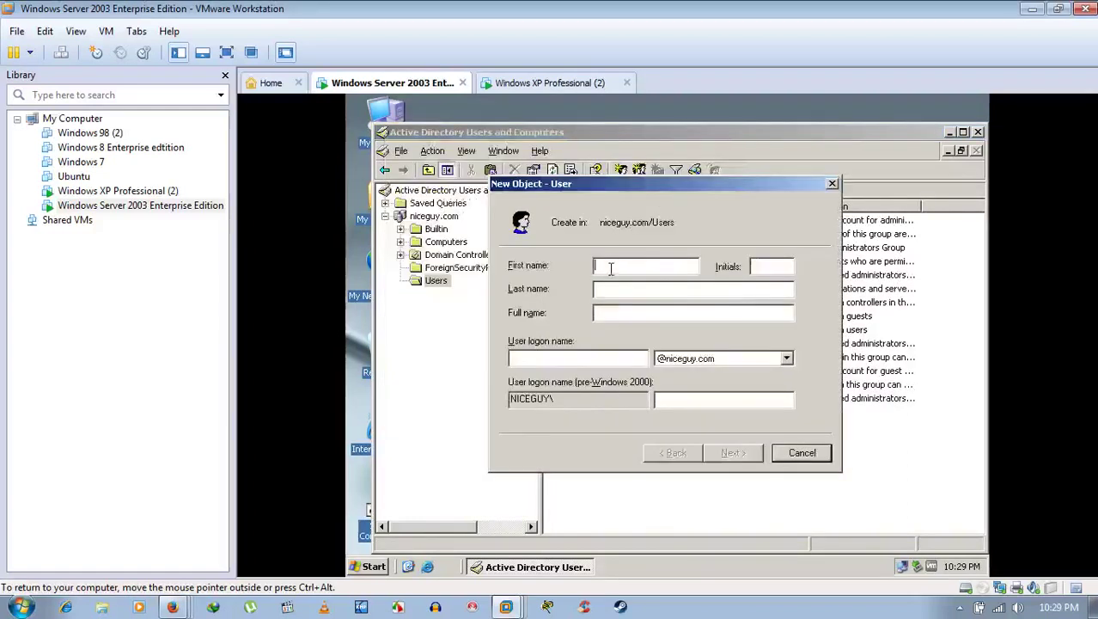
text(Arnab)
key(Tab)
key(Tab)
key(Tab)
key(Tab)
text(F)
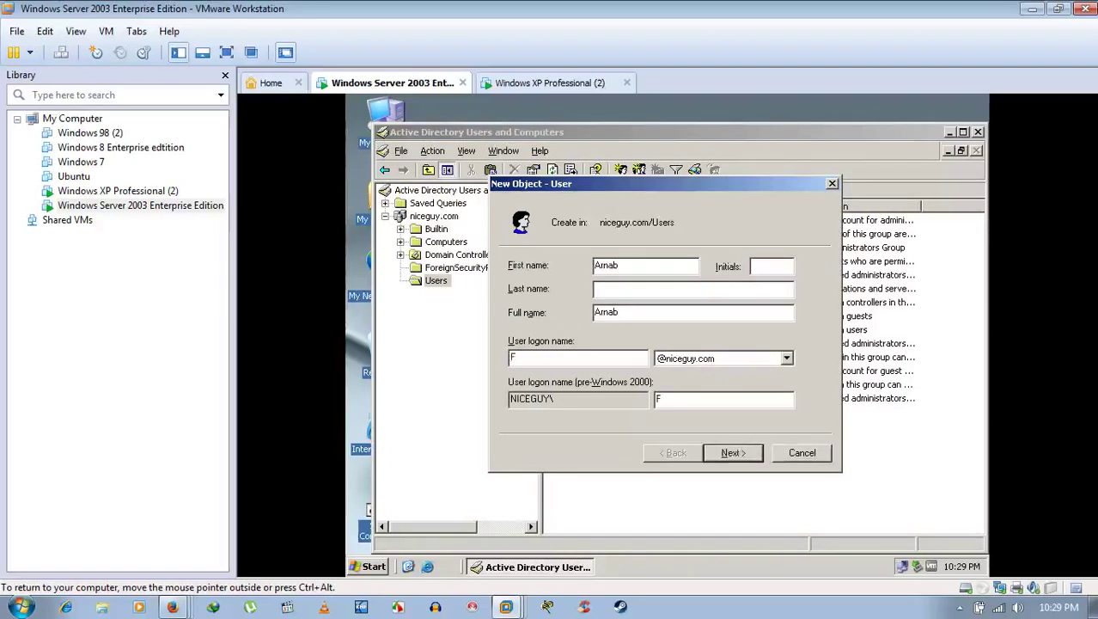
text(ood)
click(736, 453)
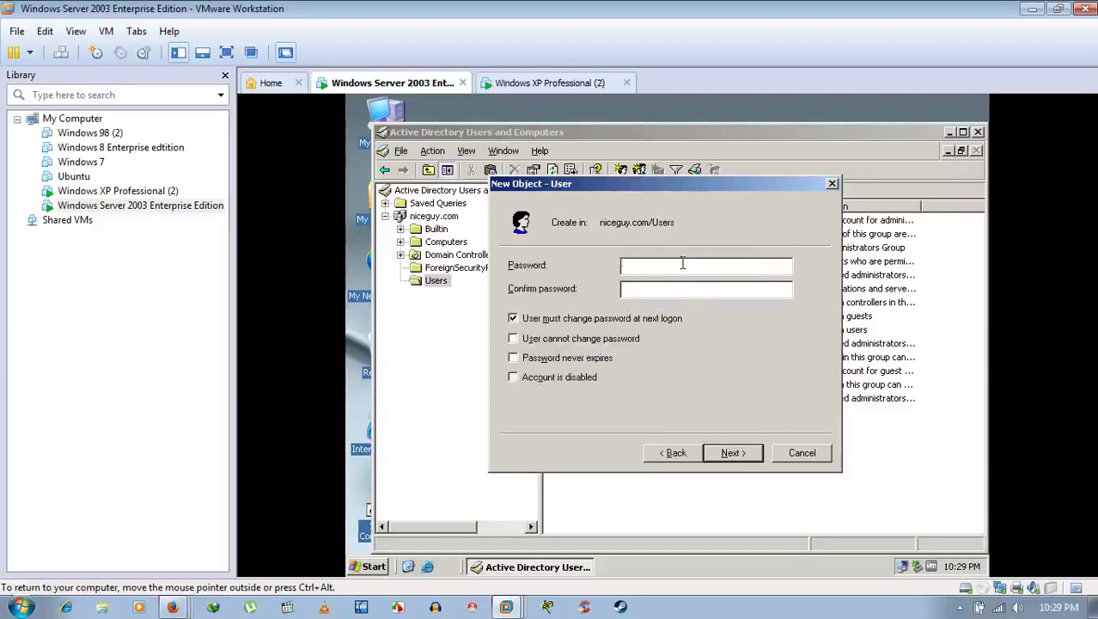
Step: Set and confirm the account password, clear the next-logon password change, and finish the wizard
text(************)
key(BackSpace)
key(BackSpace)
key(BackSpace)
key(BackSpace)
text(*********)
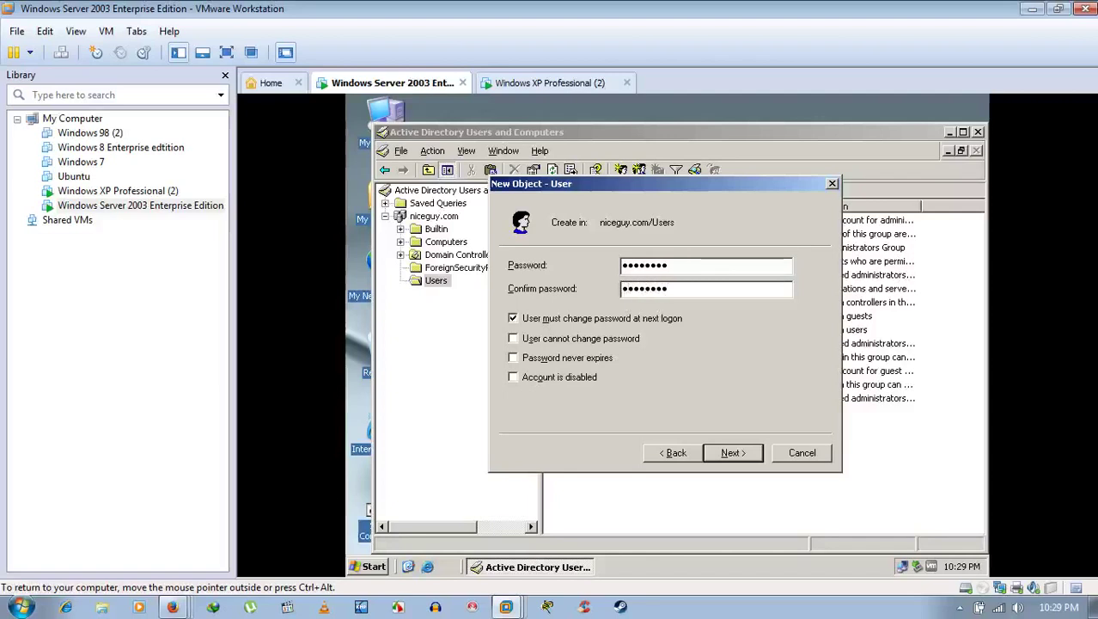
click(513, 318)
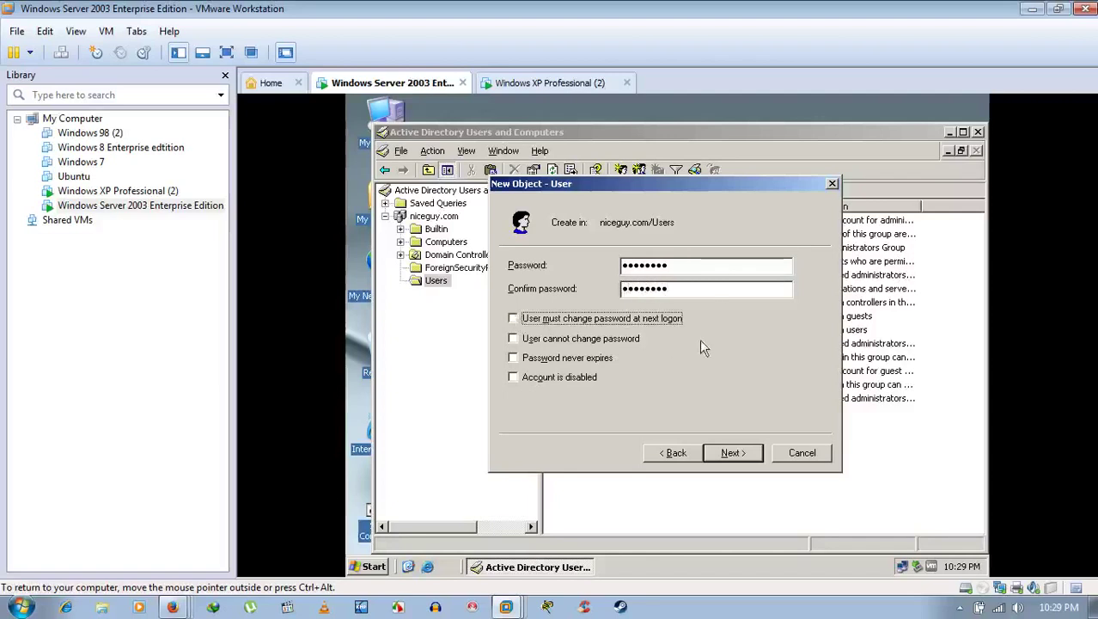
click(734, 453)
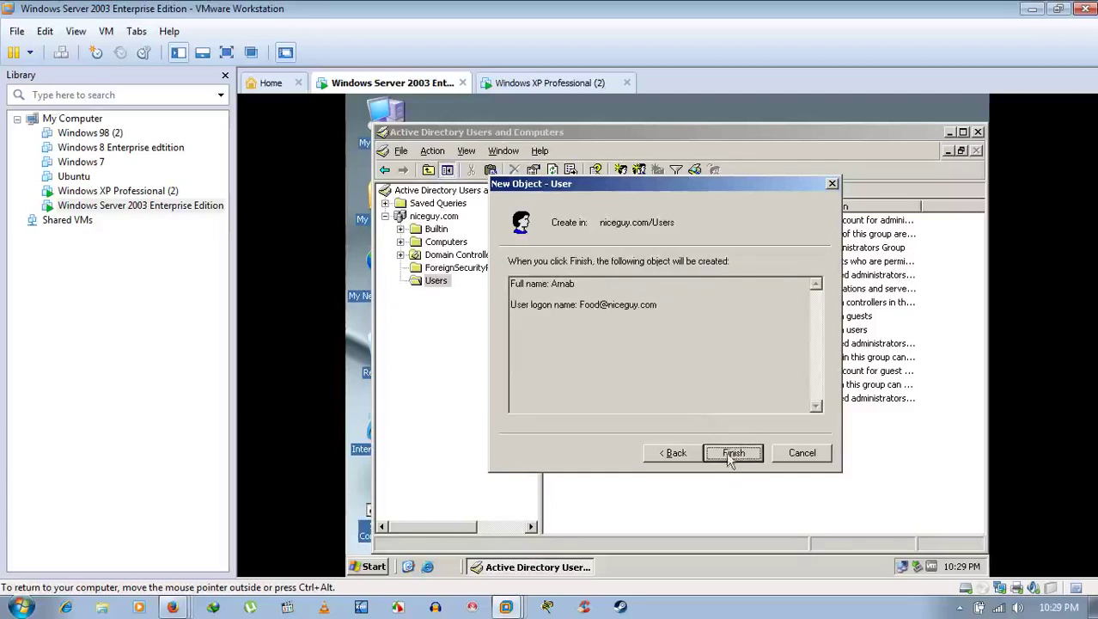
click(531, 279)
click(733, 452)
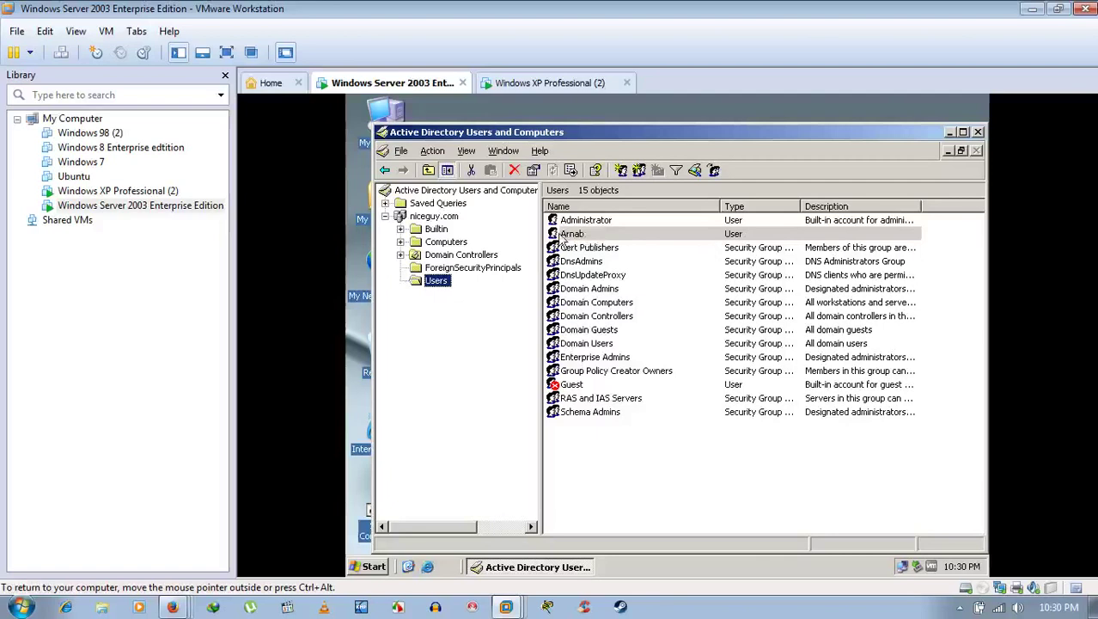
Step: Check the new user's logon name on its Account tab, then minimize Active Directory Users and Computers
click(563, 237)
double_click(565, 235)
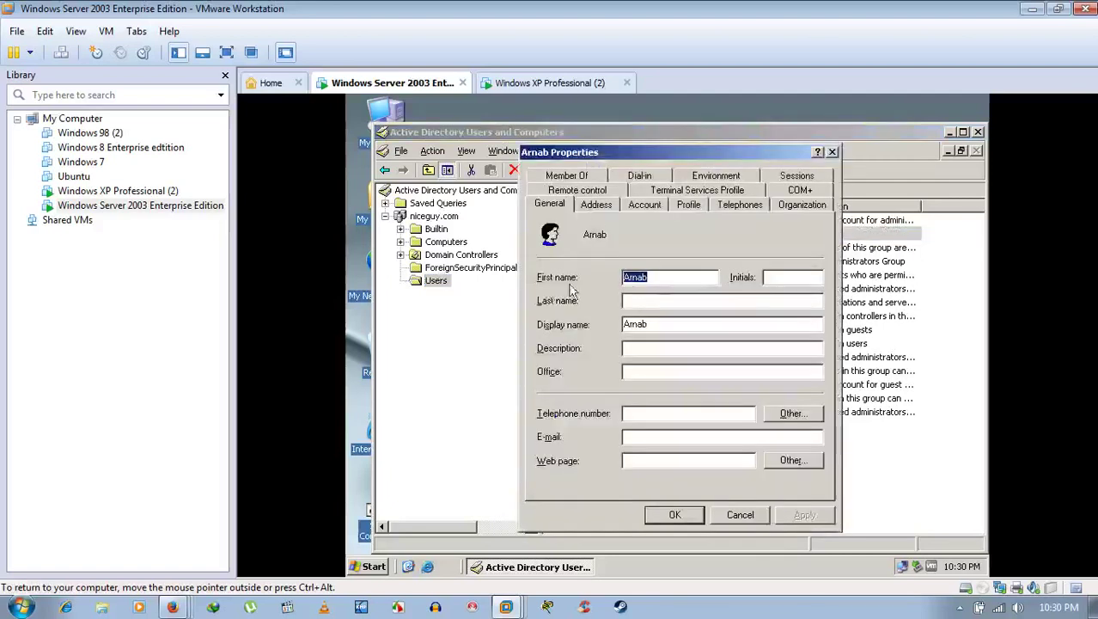
click(650, 204)
click(588, 243)
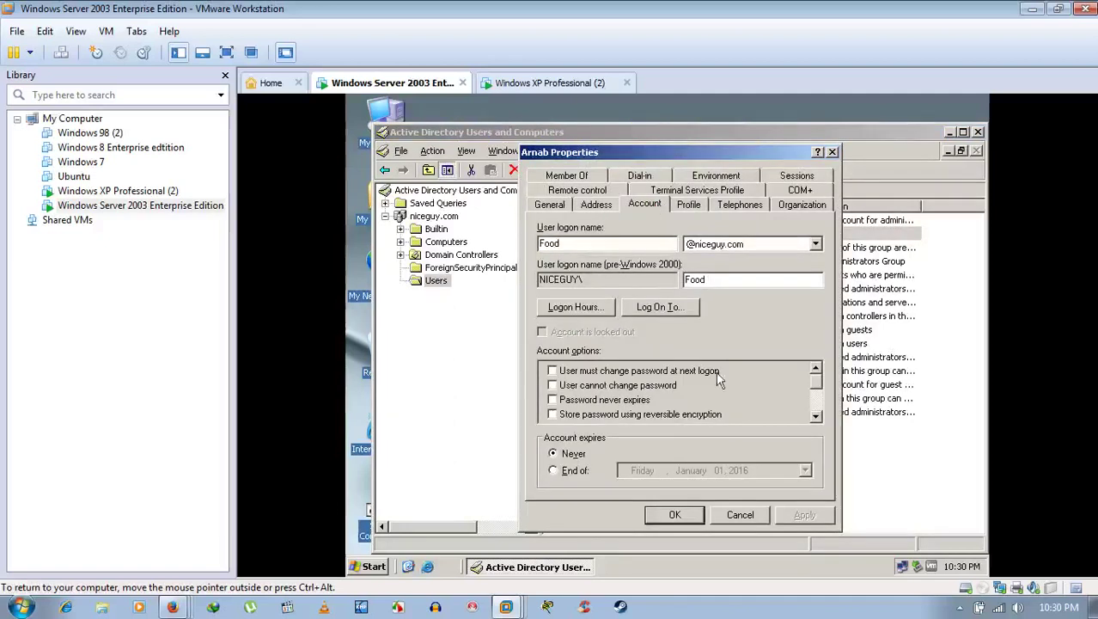
mouse_move(815, 379)
mouse_down()
mouse_move(818, 415)
mouse_move(817, 378)
mouse_up()
click(831, 151)
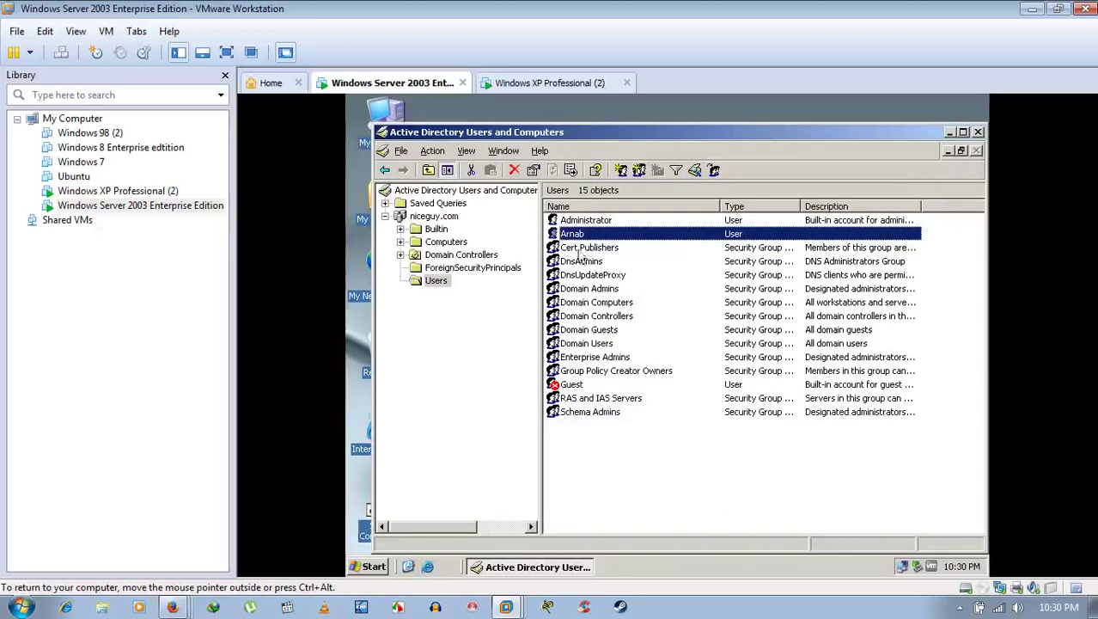
click(491, 285)
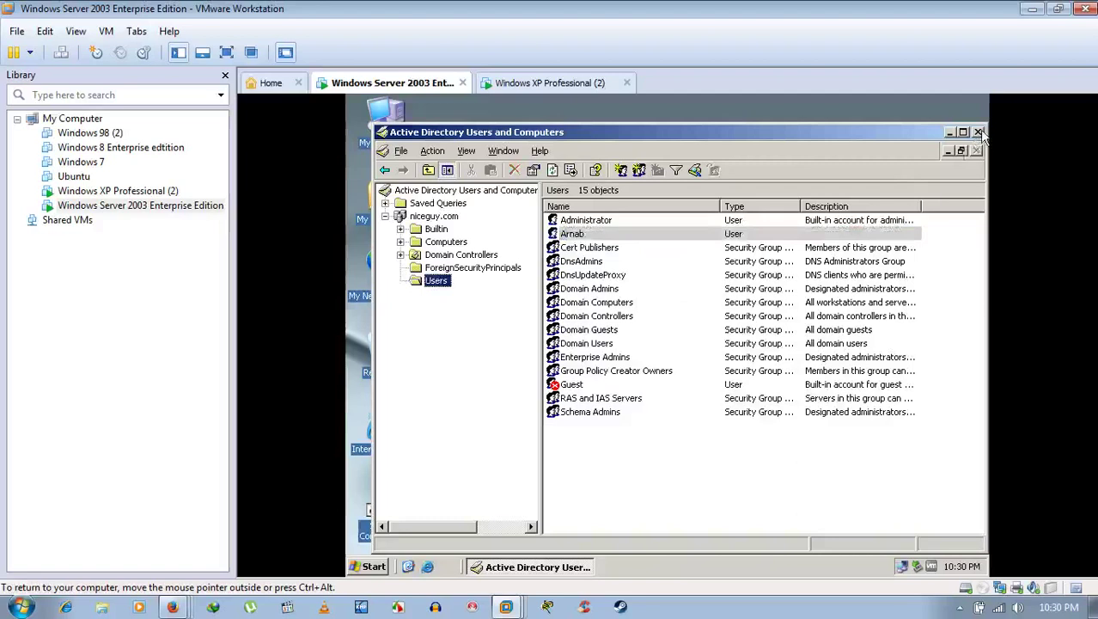
click(949, 133)
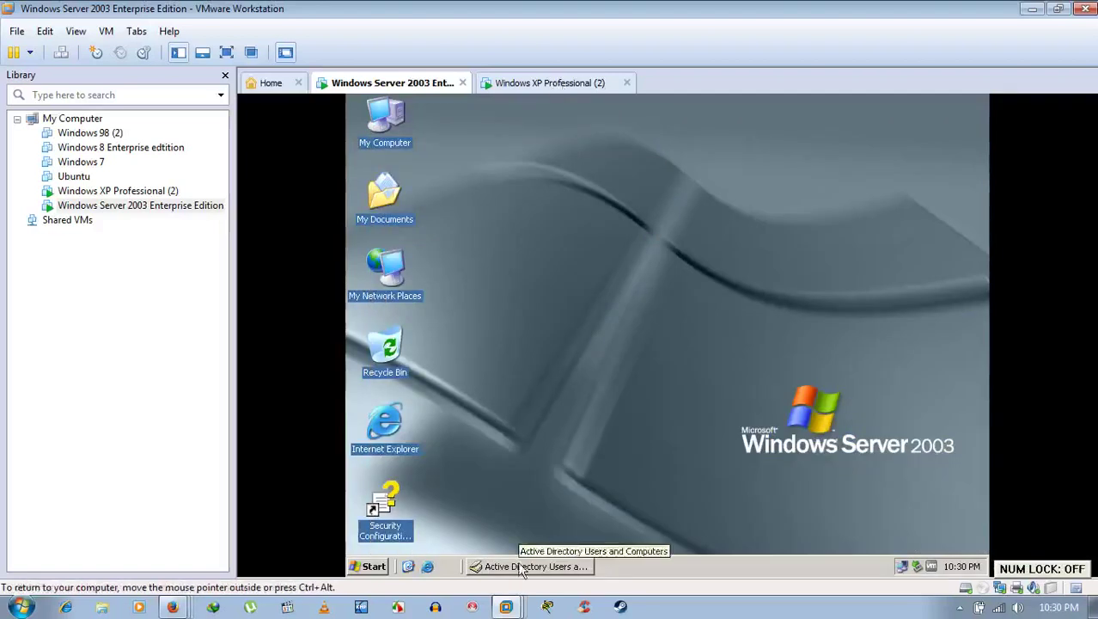
Step: Log the administrator off the Windows XP Professional (2) VM
click(549, 83)
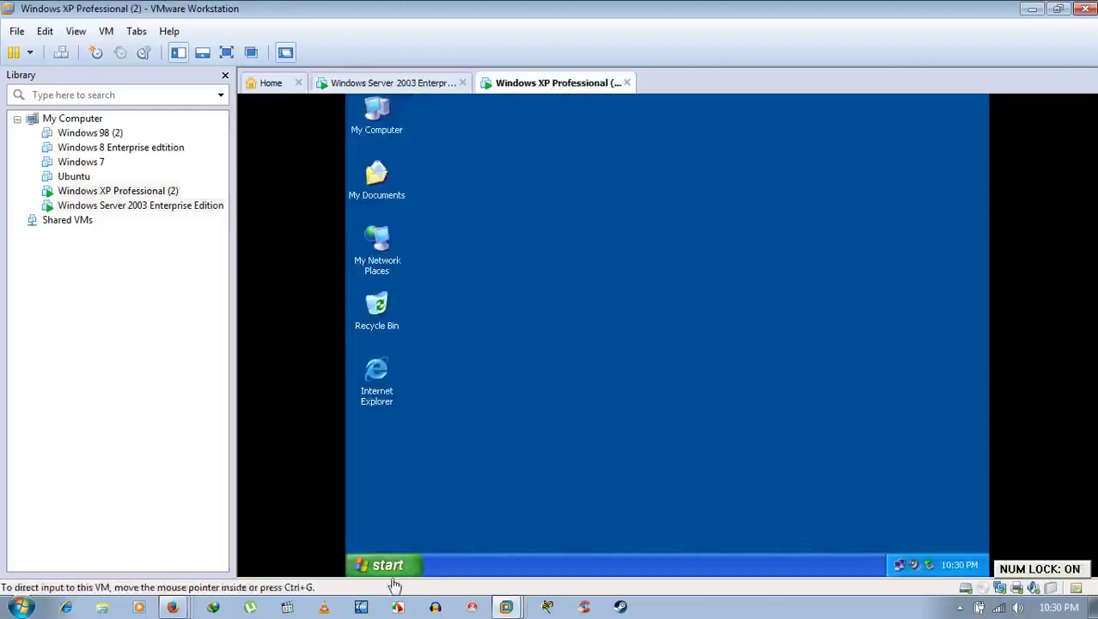
click(400, 565)
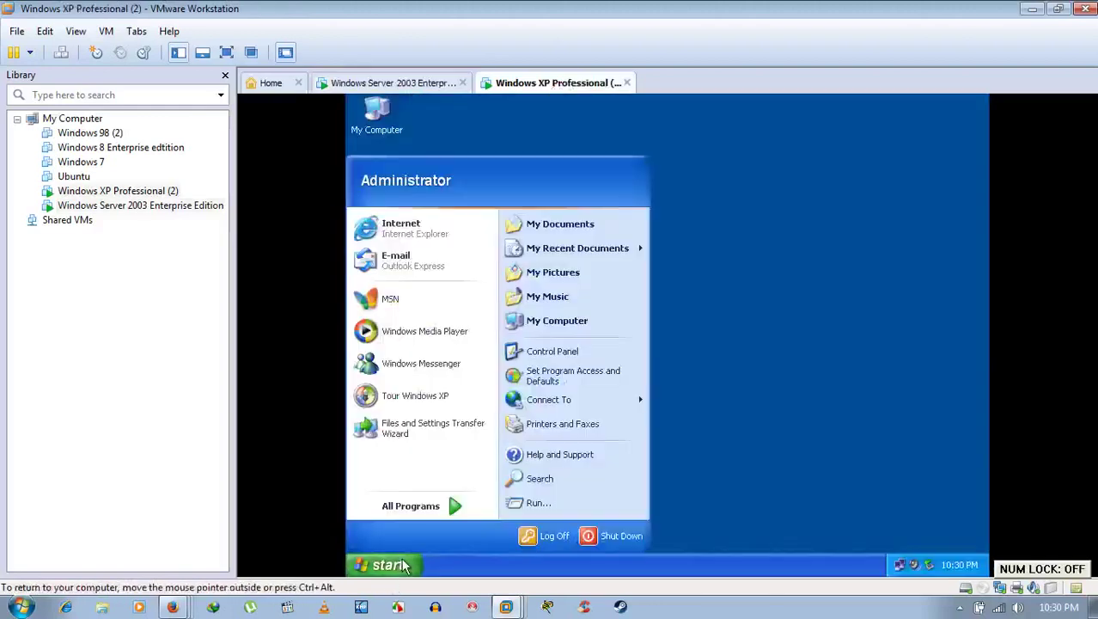
click(539, 540)
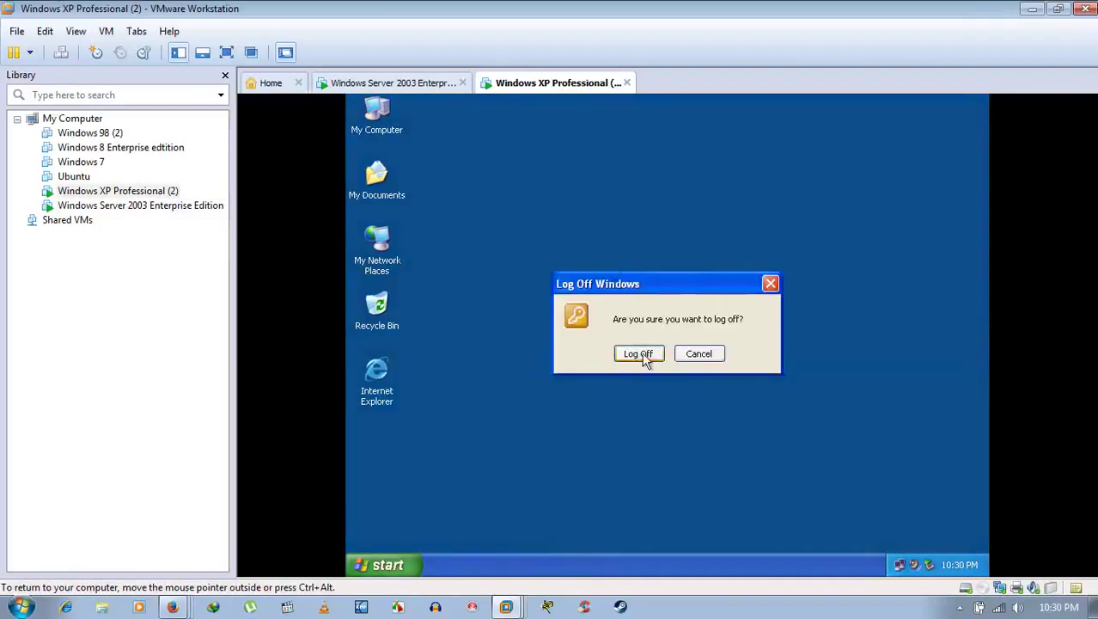
click(640, 354)
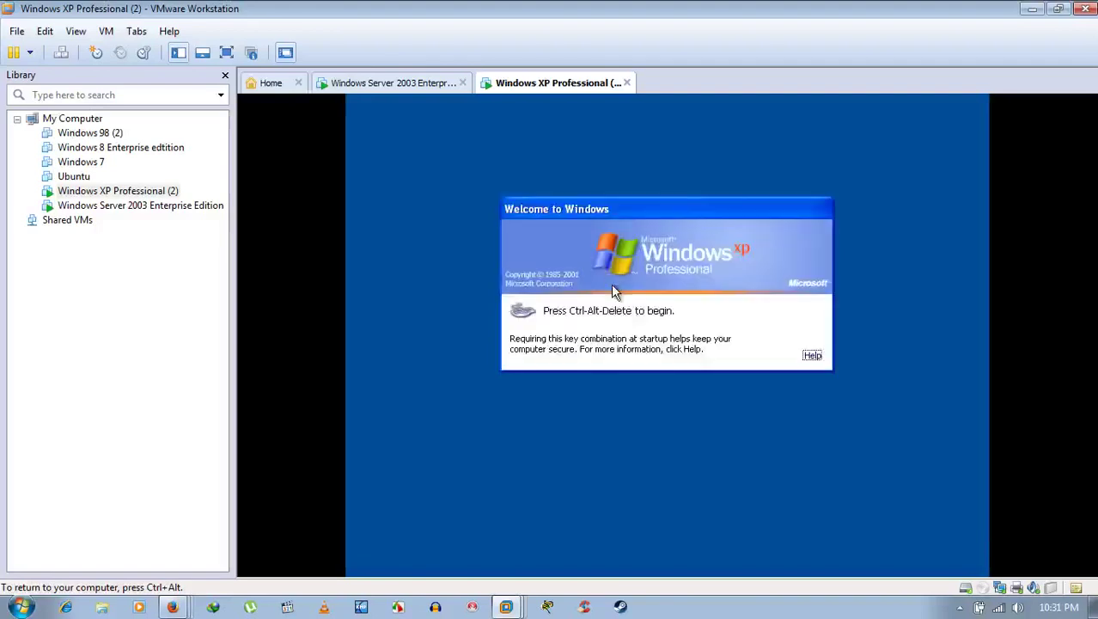
Step: Send Ctrl+Alt+Del to the XP VM, choose the NICEGUY domain, and replace Administrator with the new logon name
key(ctrl+alt)
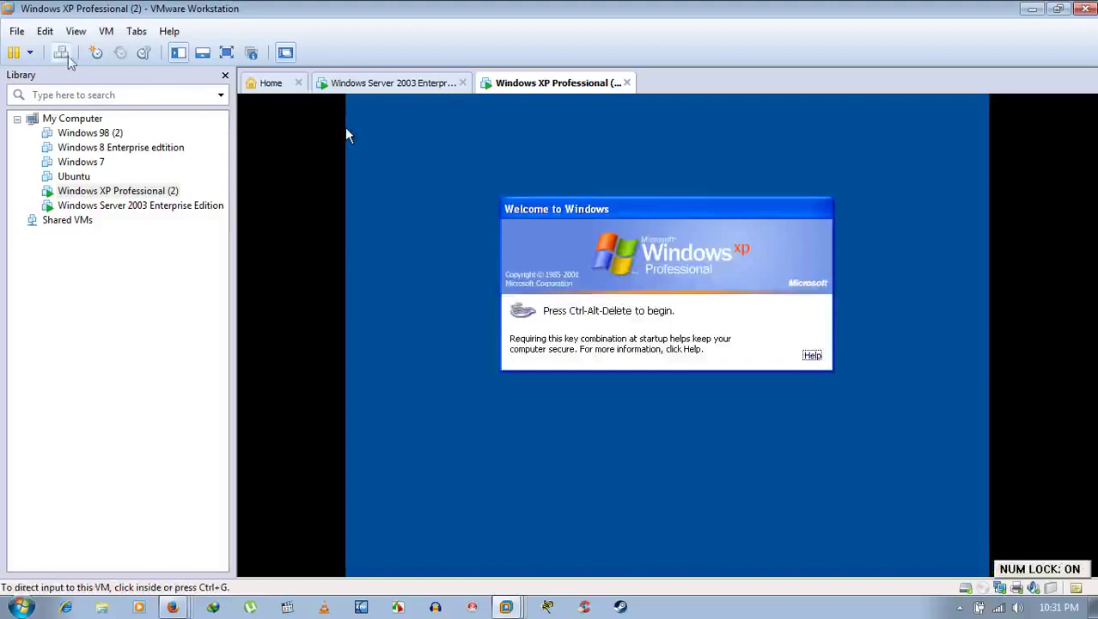
click(61, 52)
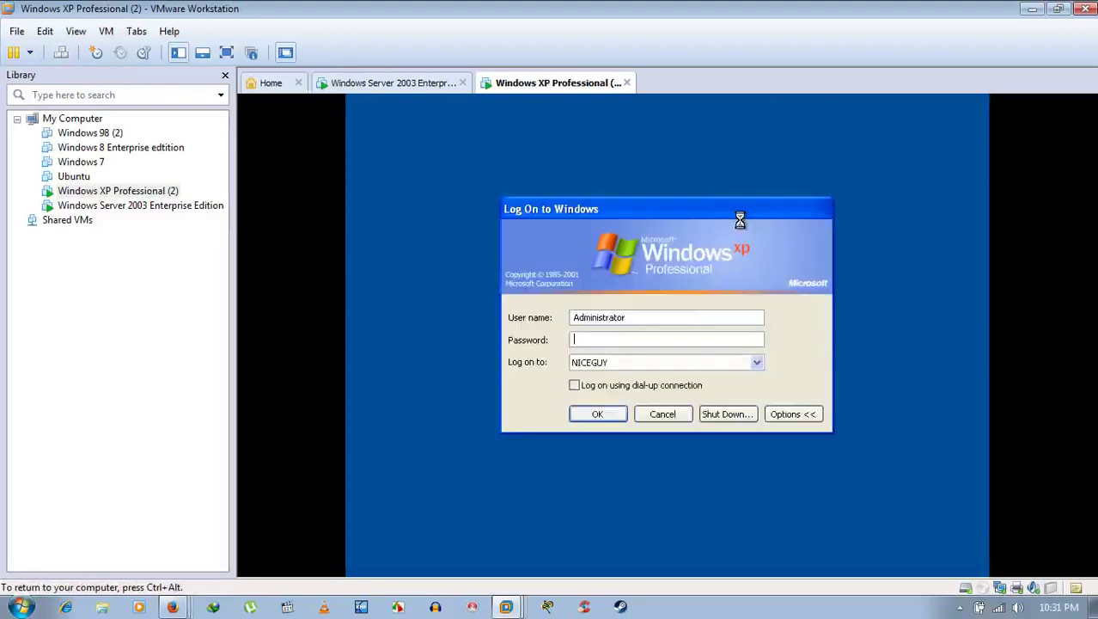
click(631, 339)
click(670, 359)
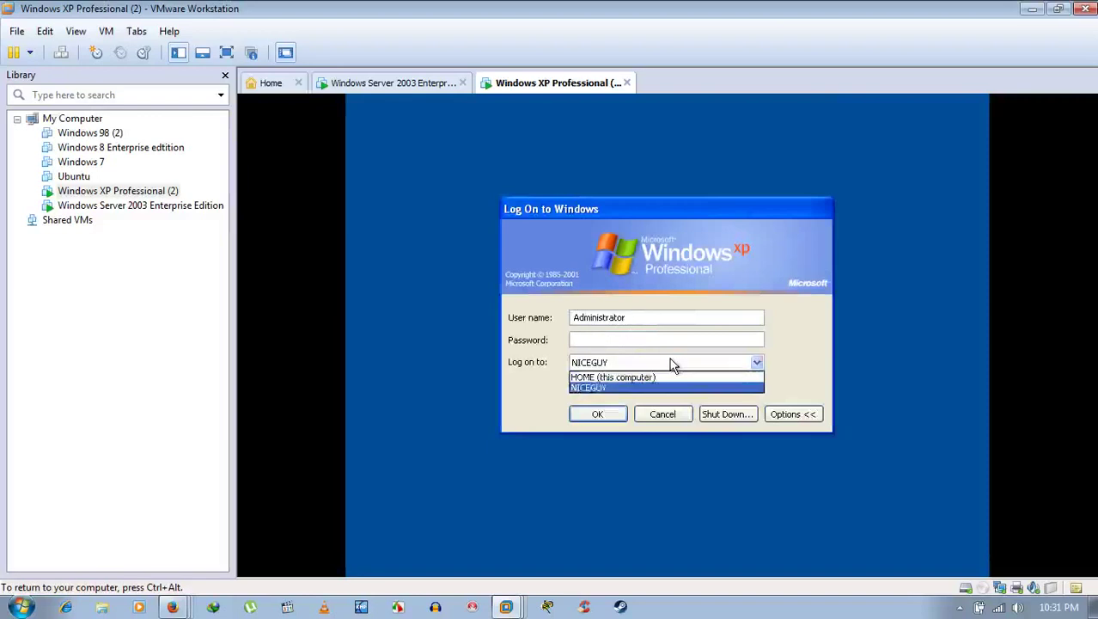
click(588, 387)
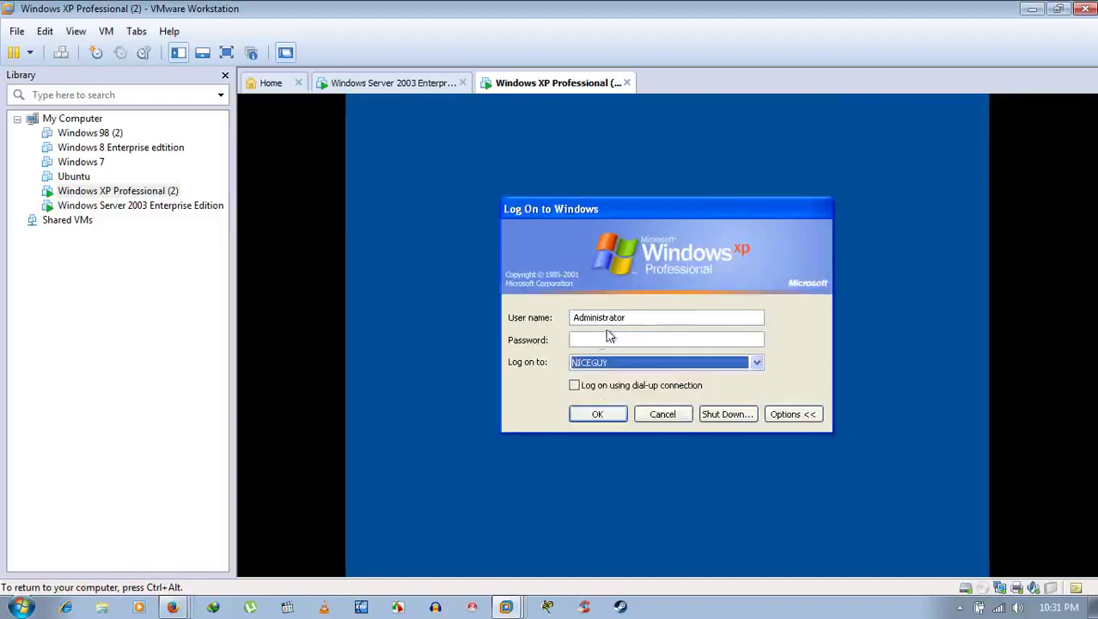
click(640, 319)
key(BackSpace)
key(BackSpace)
key(BackSpace)
key(BackSpace)
key(BackSpace)
key(BackSpace)
key(BackSpace)
key(BackSpace)
key(BackSpace)
key(BackSpace)
key(BackSpace)
key(BackSpace)
key(BackSpace)
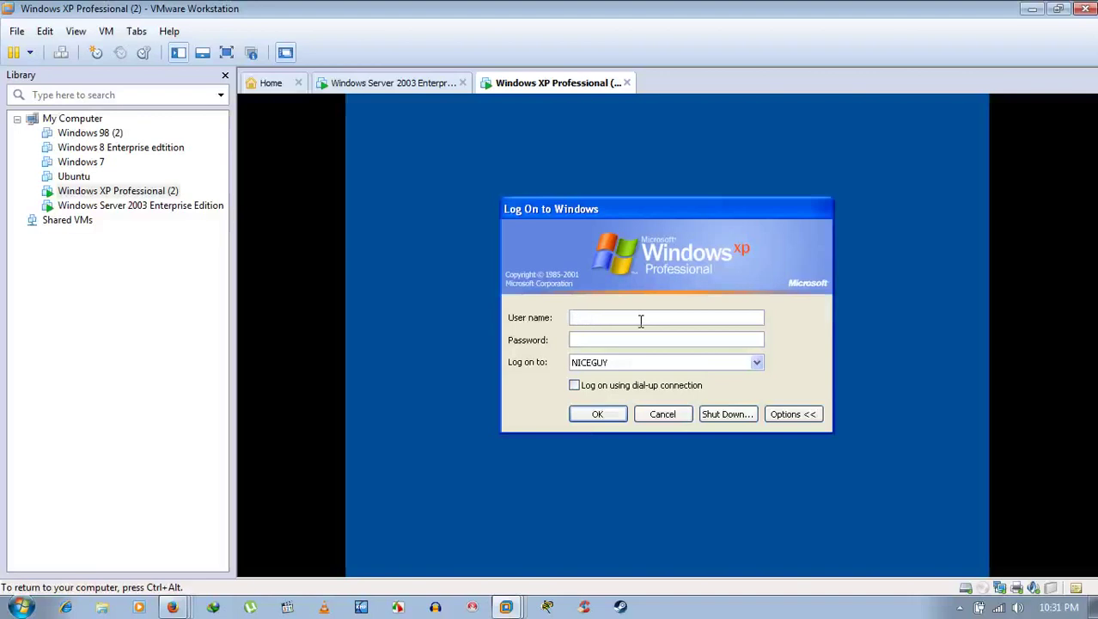
text(Food)
Step: On the Server 2003 VM, recheck the new user's logon name on its Account tab, then return to XP
click(412, 88)
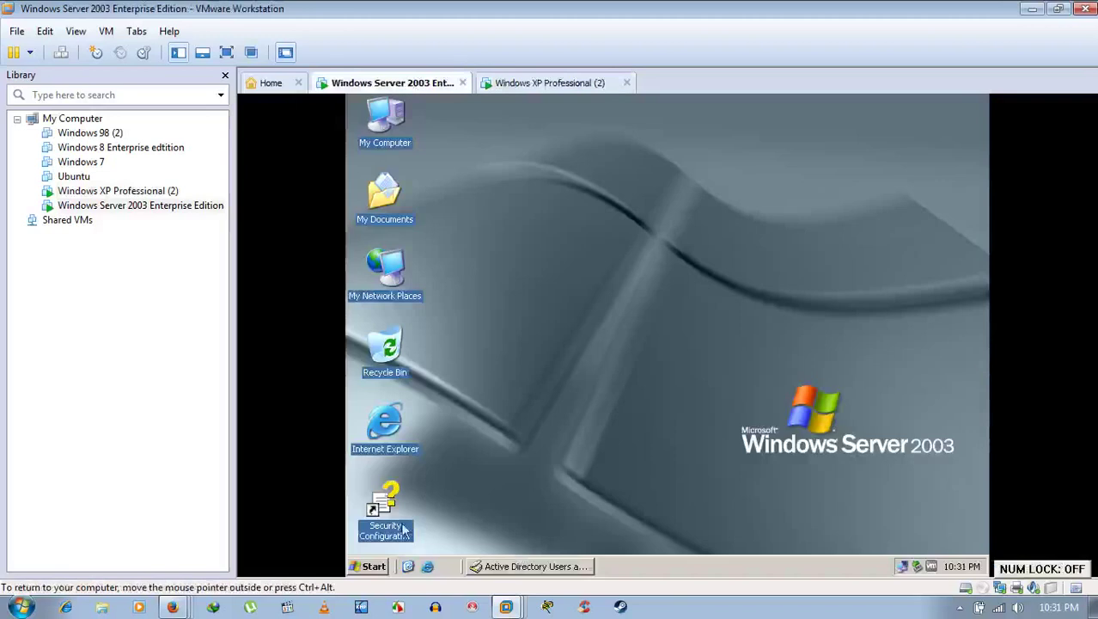
click(527, 565)
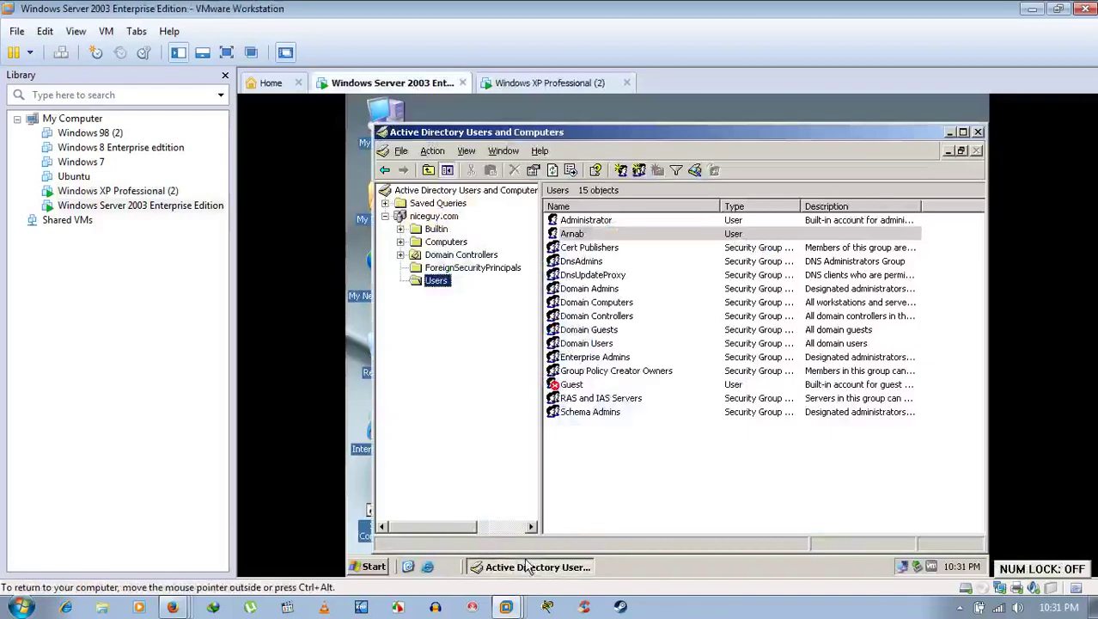
click(574, 236)
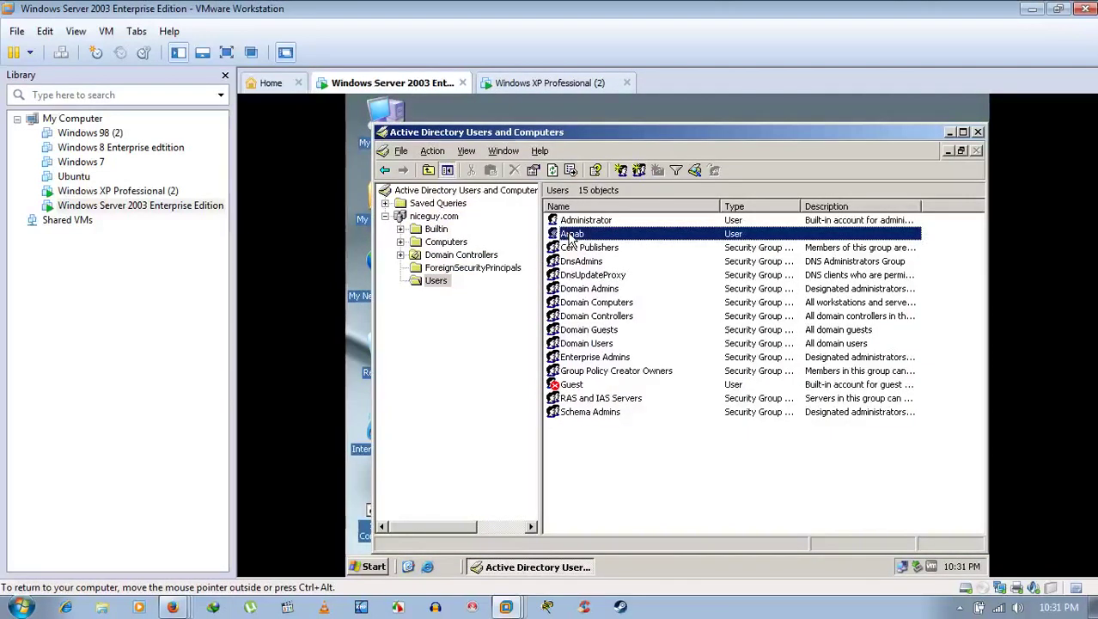
right_click(569, 235)
click(569, 239)
right_click(567, 234)
click(602, 418)
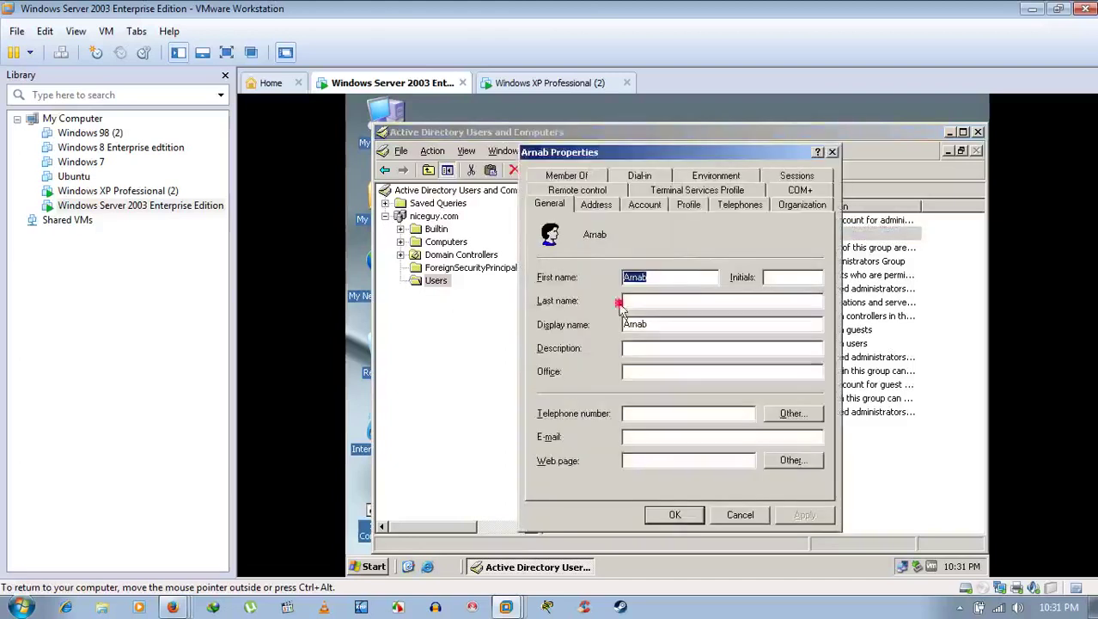
click(644, 204)
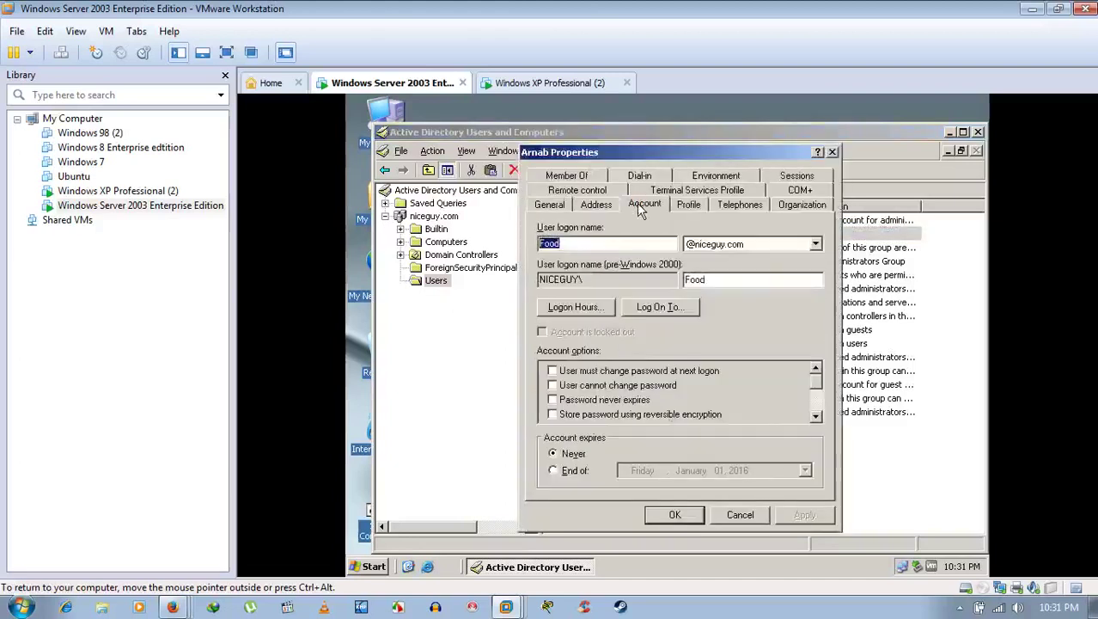
click(575, 248)
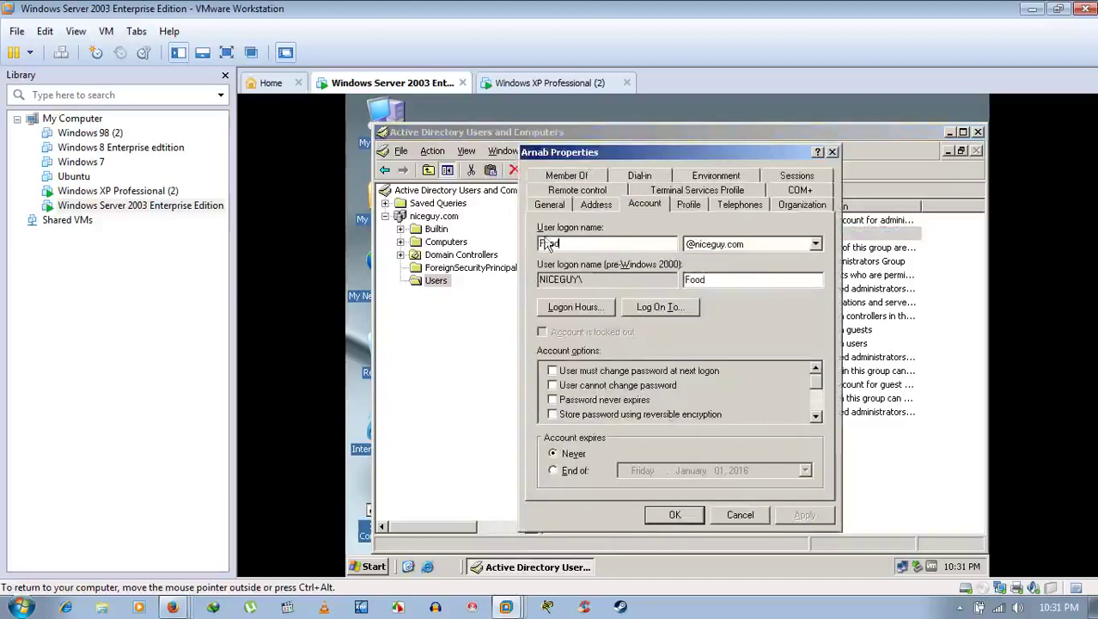
click(557, 83)
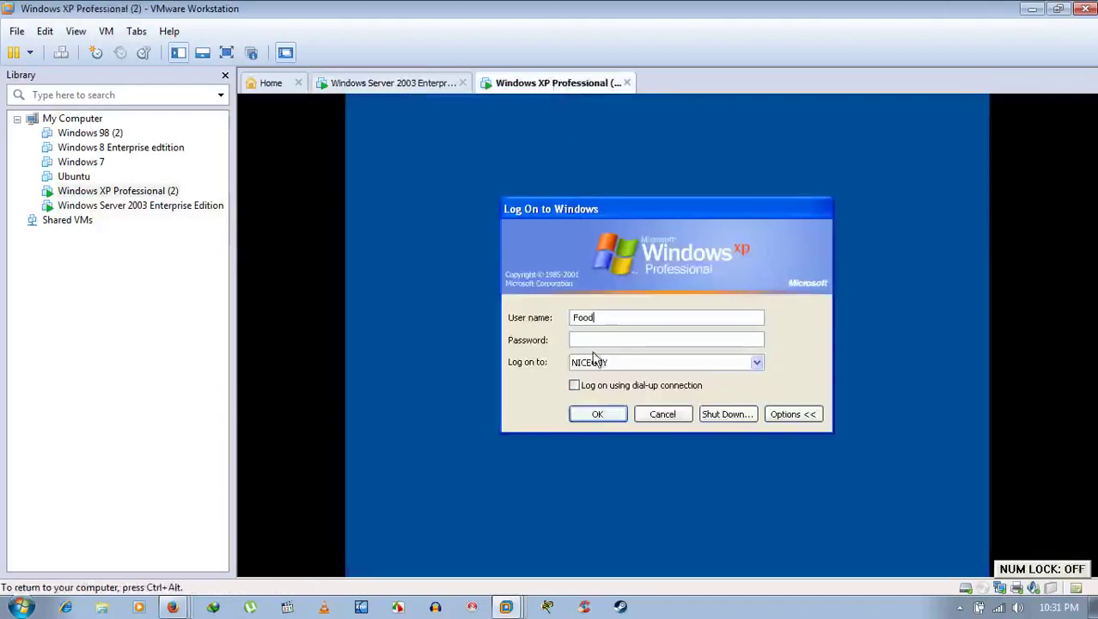
Step: Enter the new user's password and submit the NICEGUY domain logon
click(598, 338)
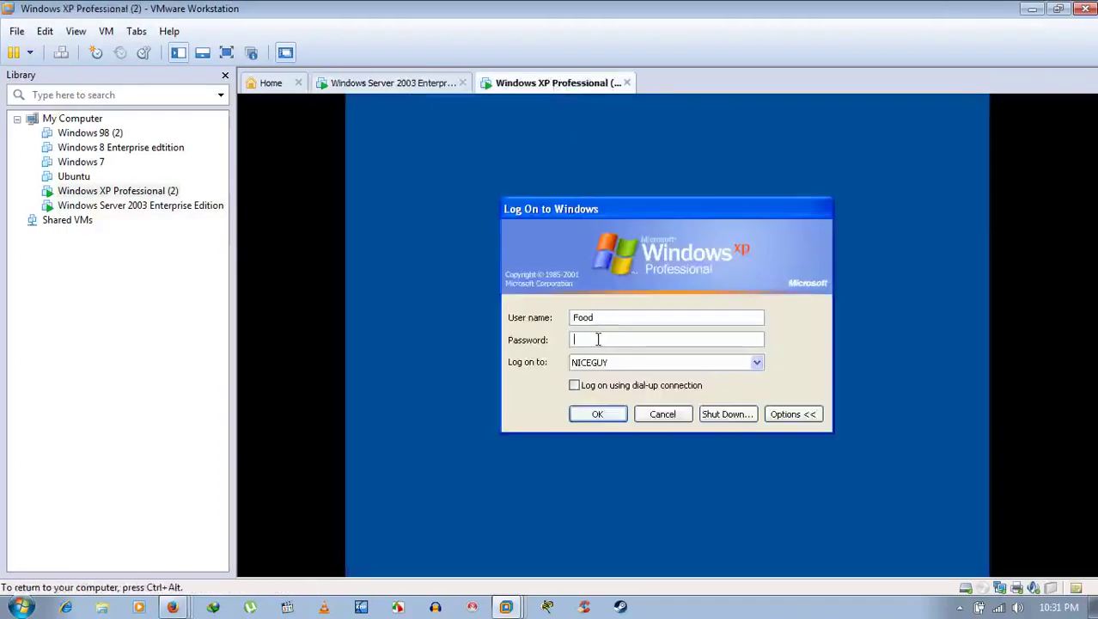
text(********)
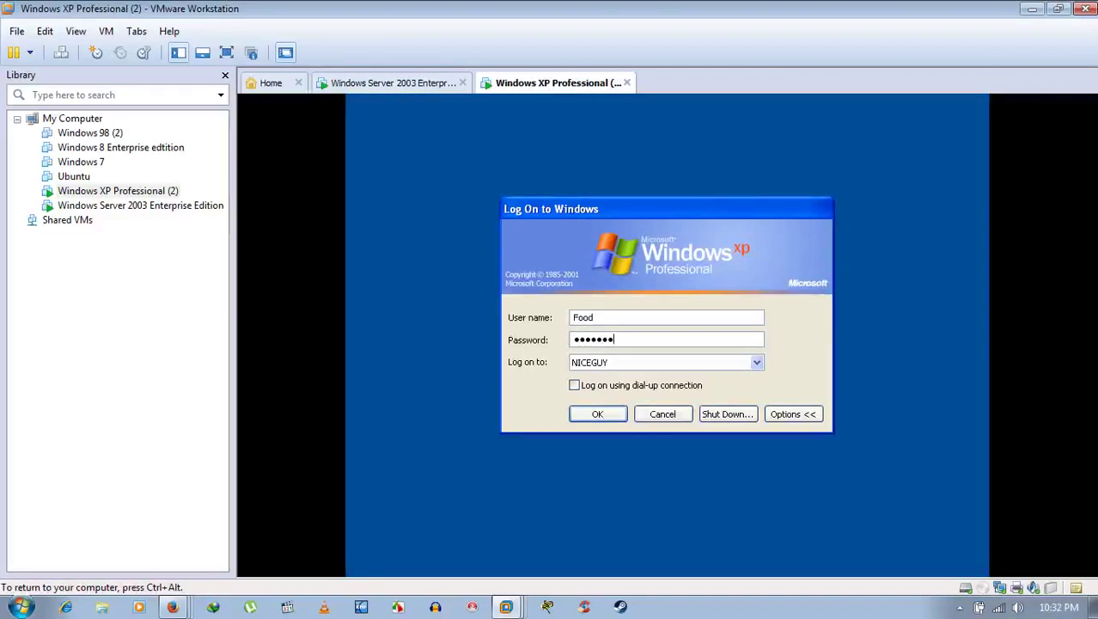
key(Return)
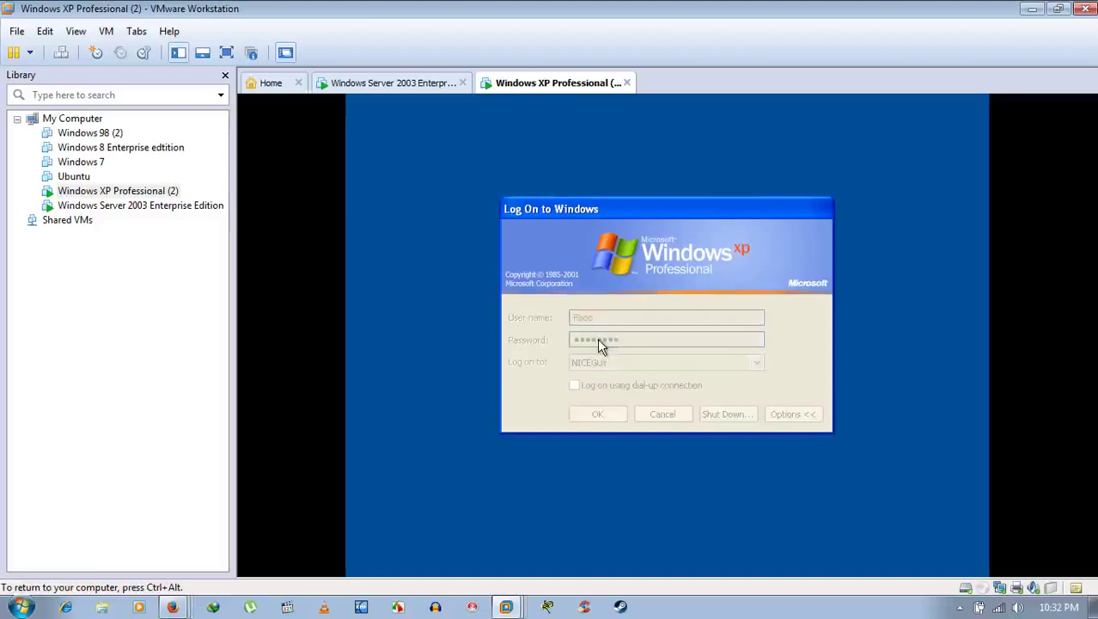
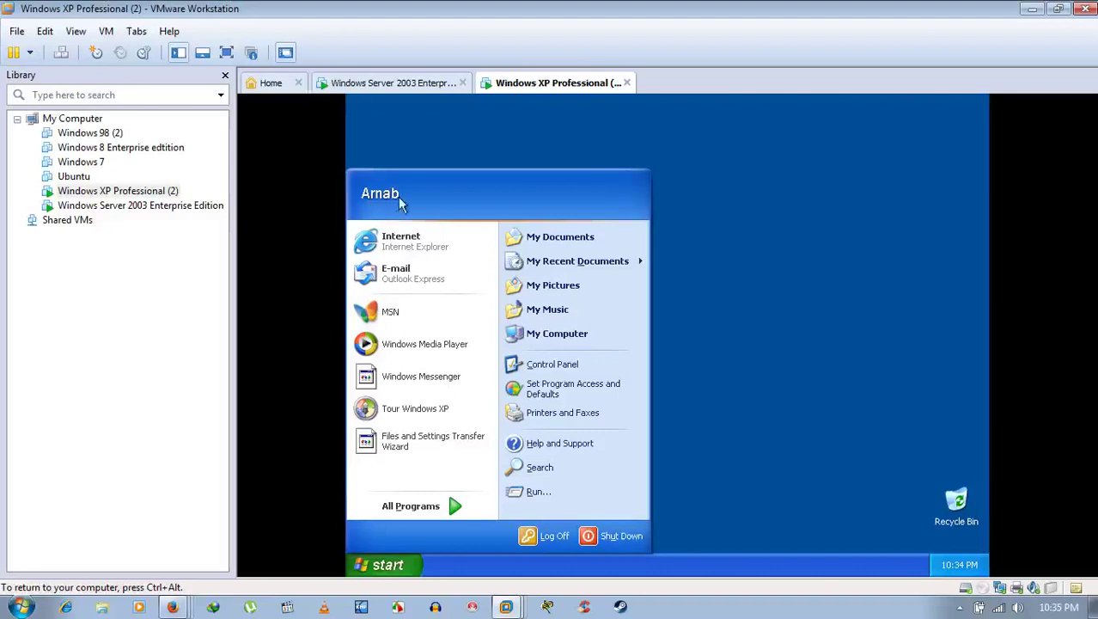
Step: Auto-arrange the XP desktop icons, then bring up Display Properties from the desktop menu
click(797, 309)
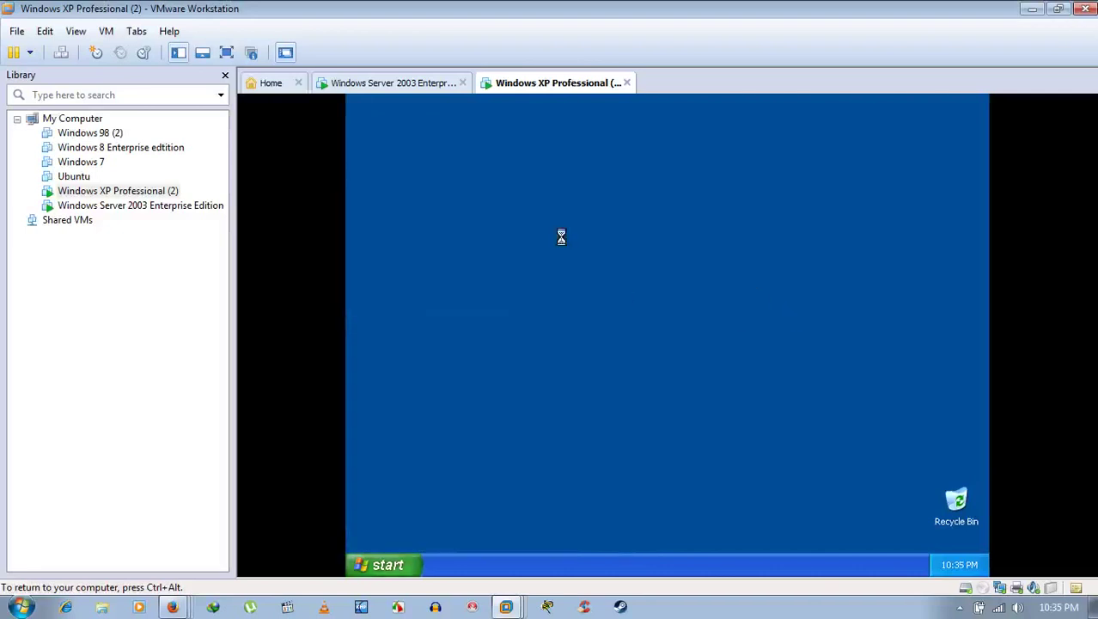
right_click(630, 241)
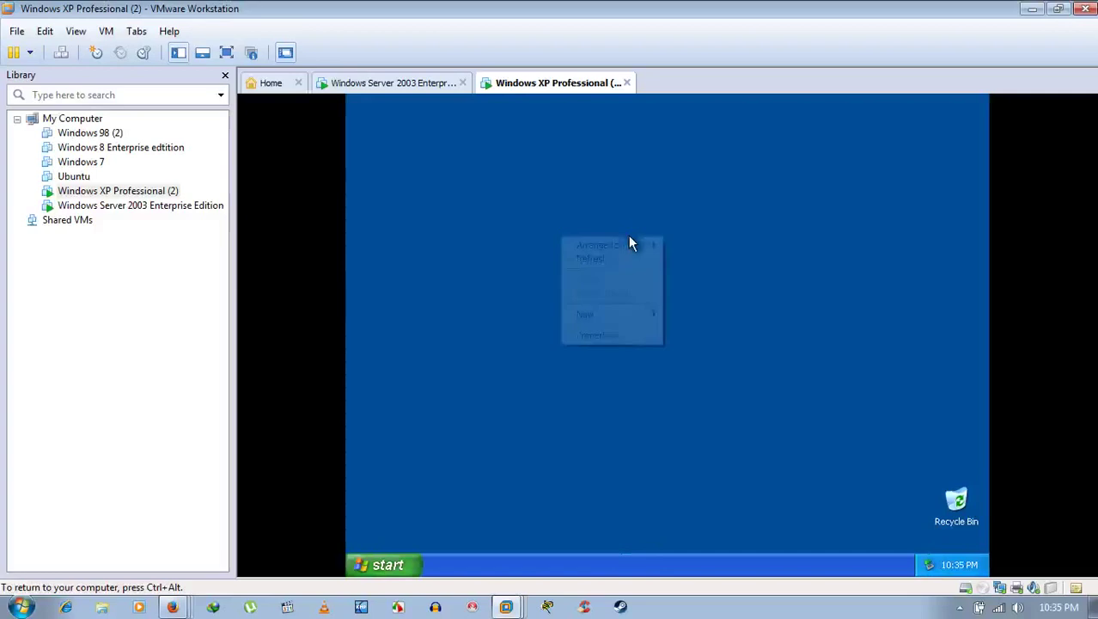
mouse_move(623, 250)
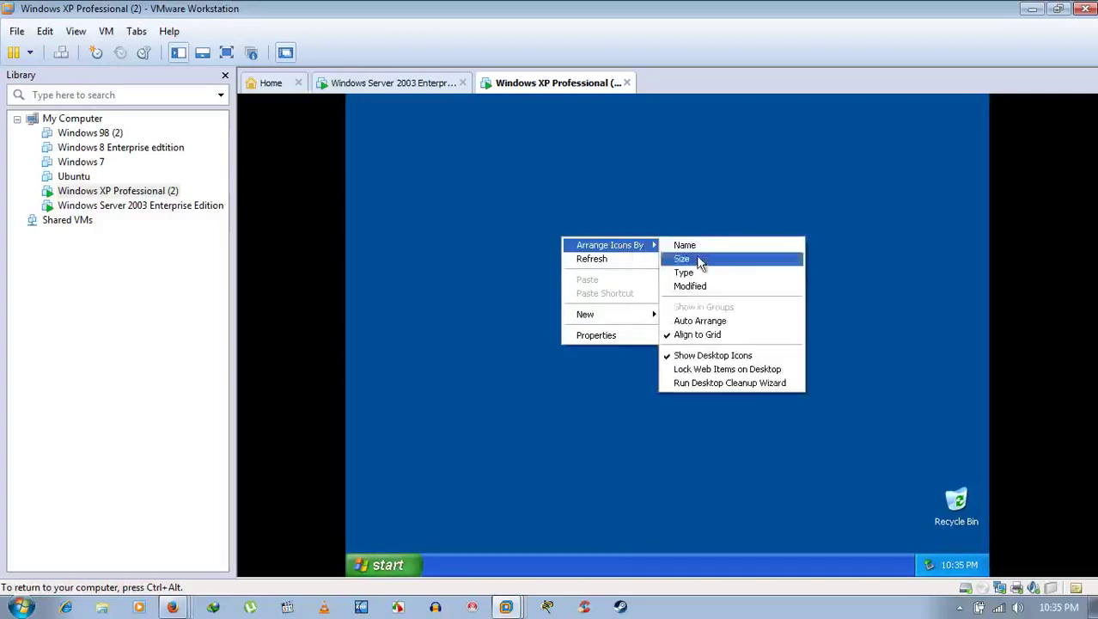
click(664, 323)
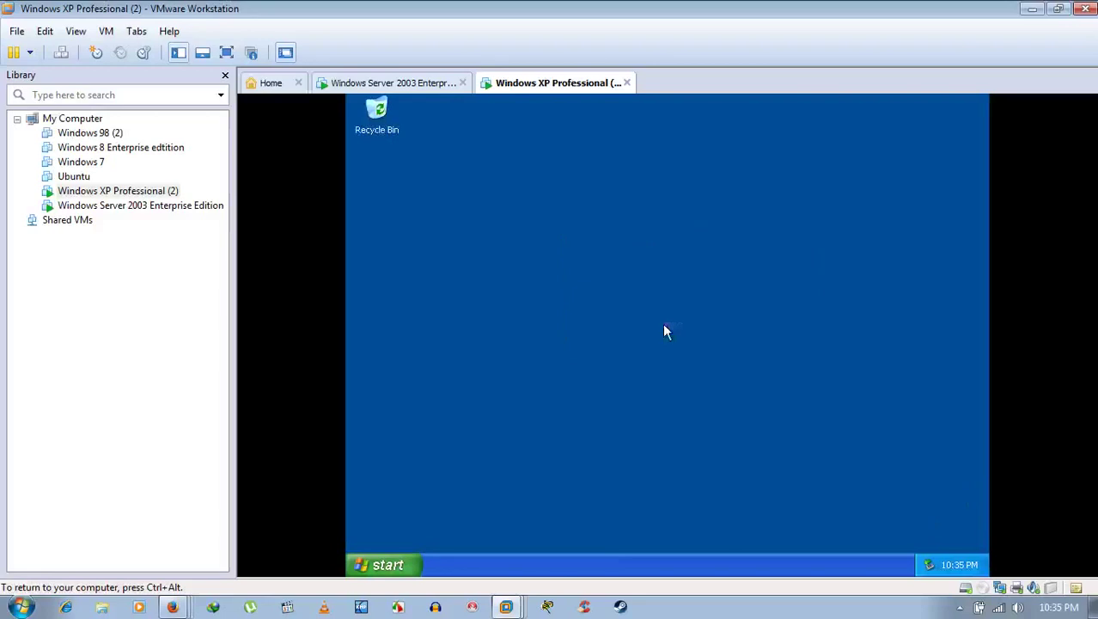
right_click(622, 235)
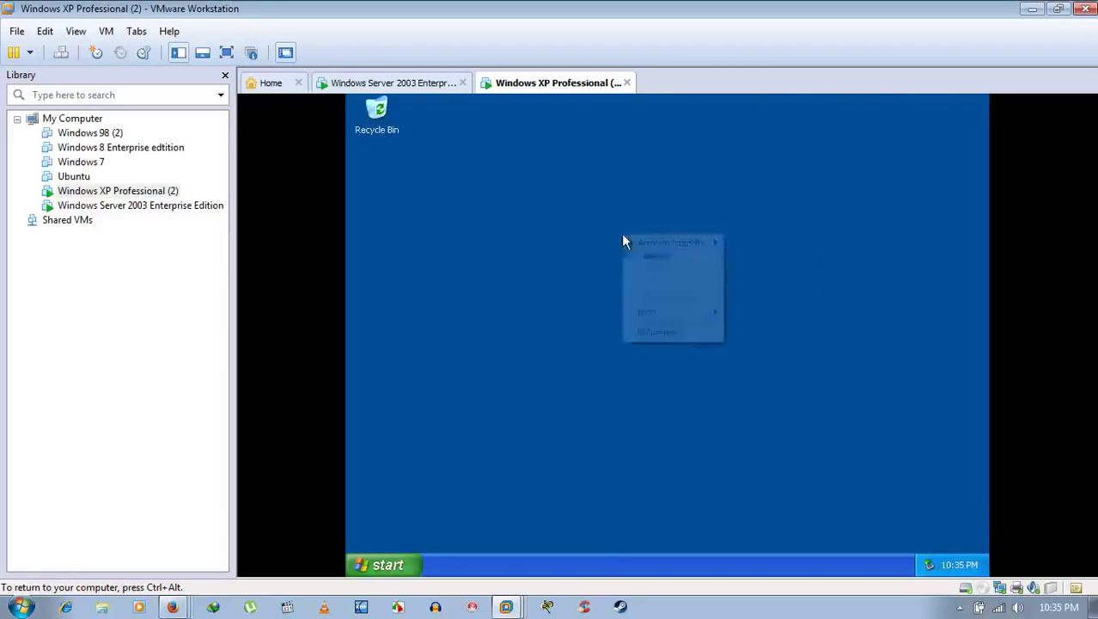
click(647, 334)
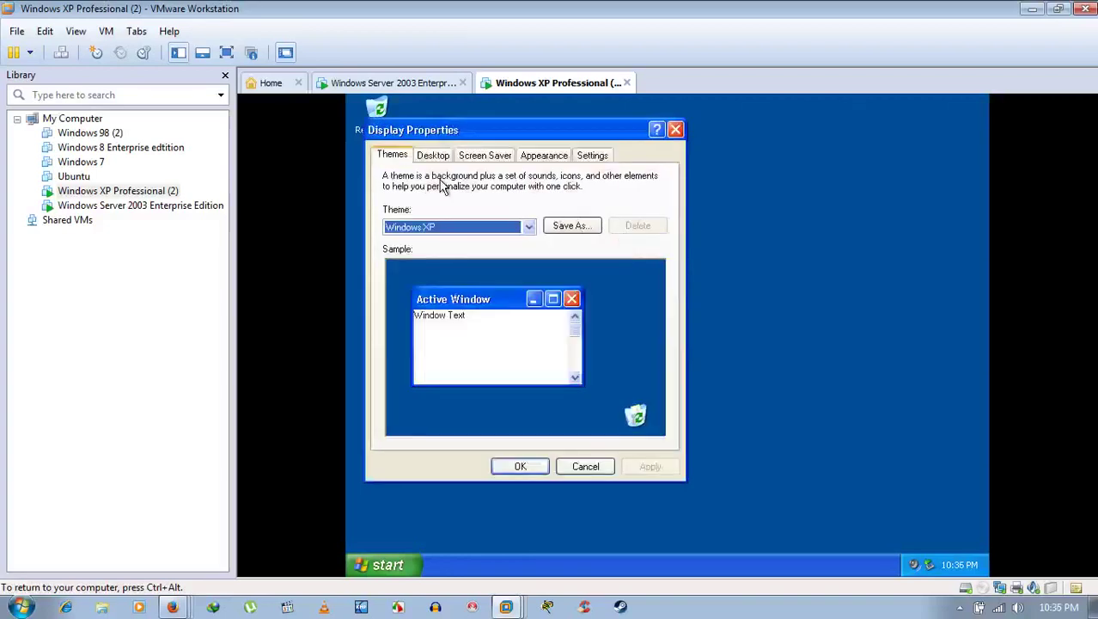
Step: Enable My Documents, My Computer, My Network Places and Internet Explorer icons, then close Display Properties
click(438, 155)
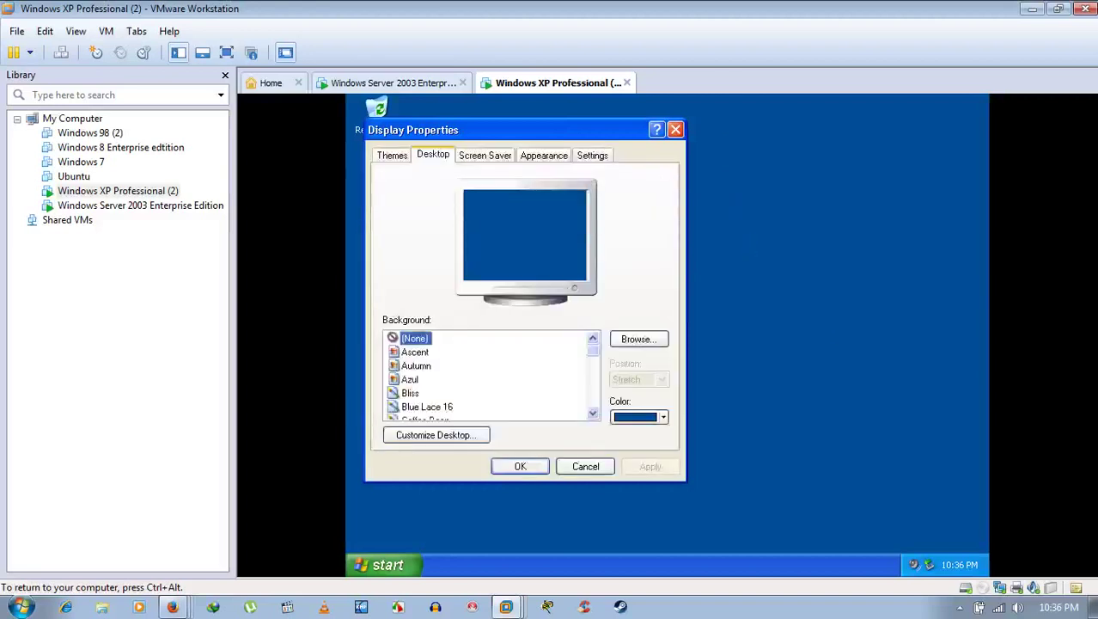
click(439, 438)
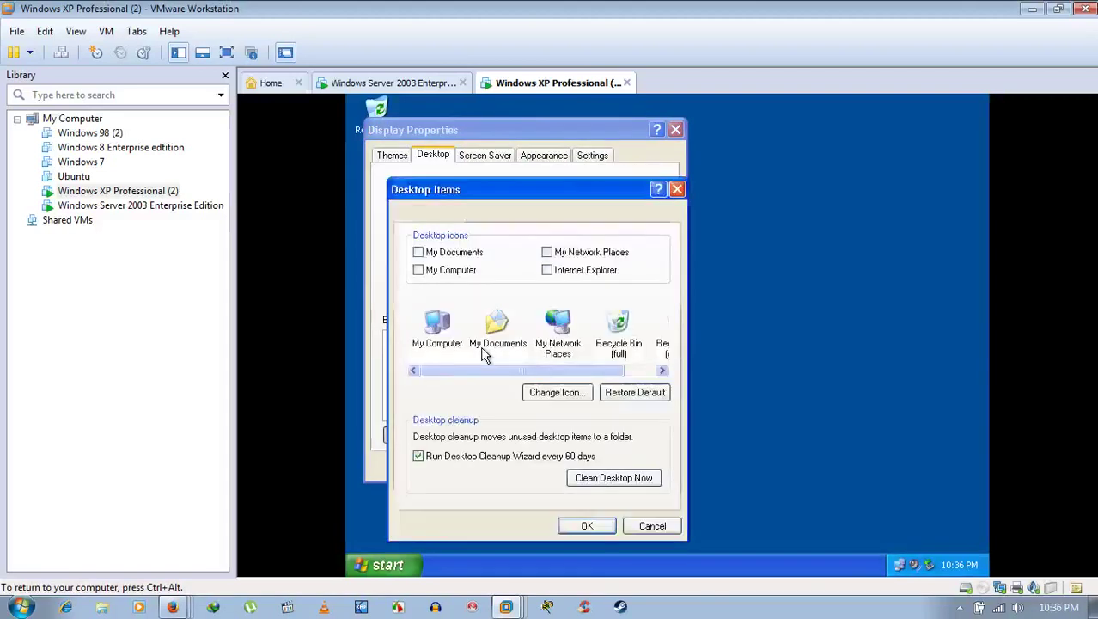
click(470, 256)
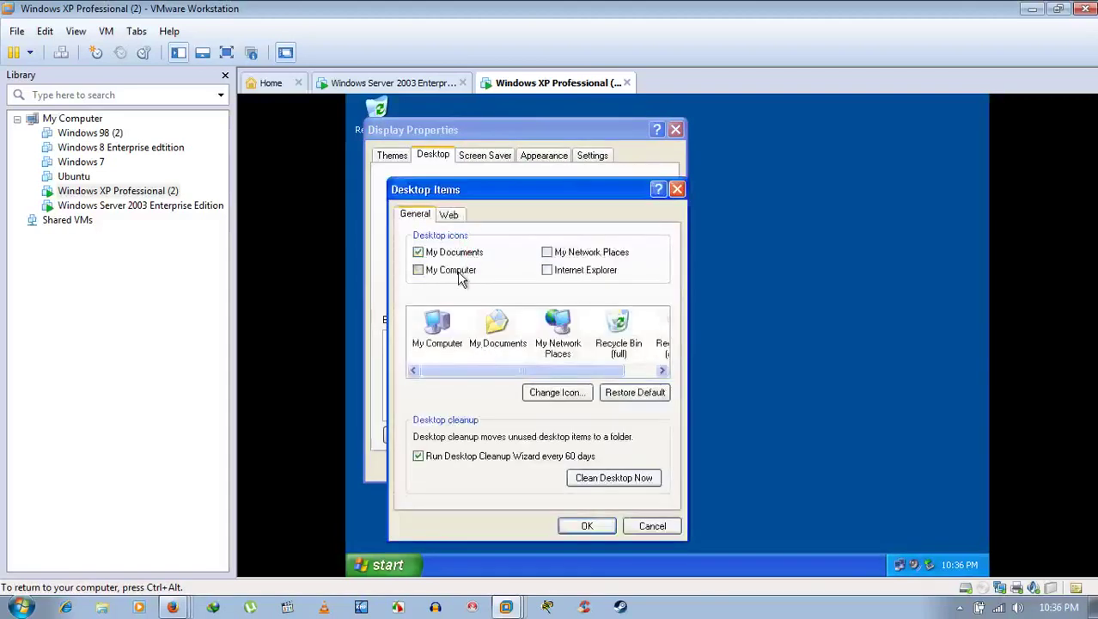
click(459, 273)
click(593, 256)
click(583, 272)
click(593, 524)
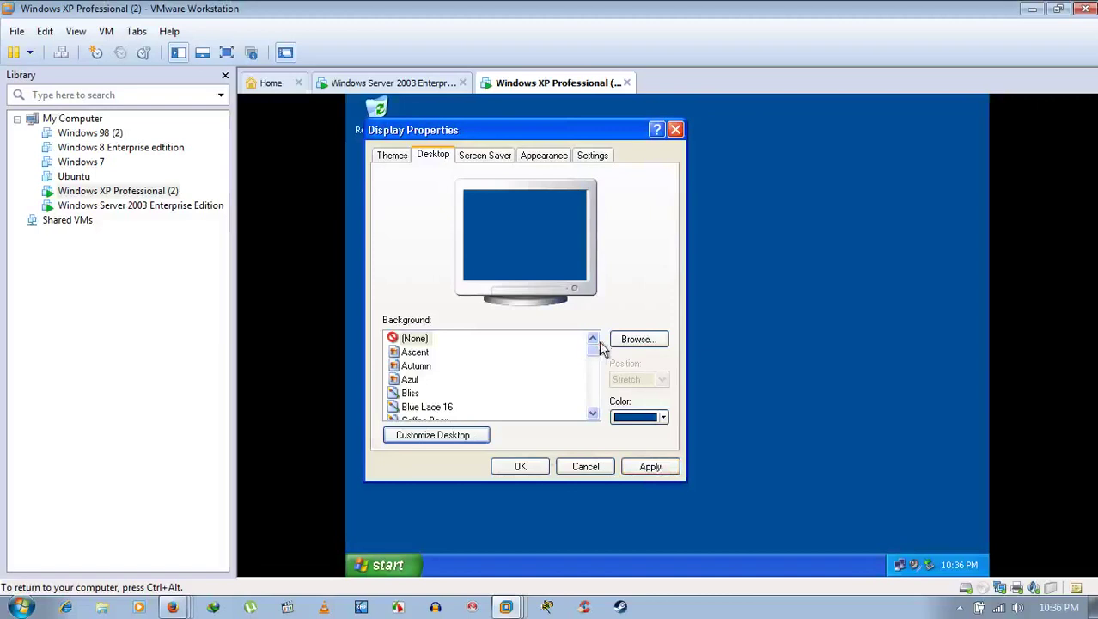
scroll(593, 375, down, 1)
click(593, 405)
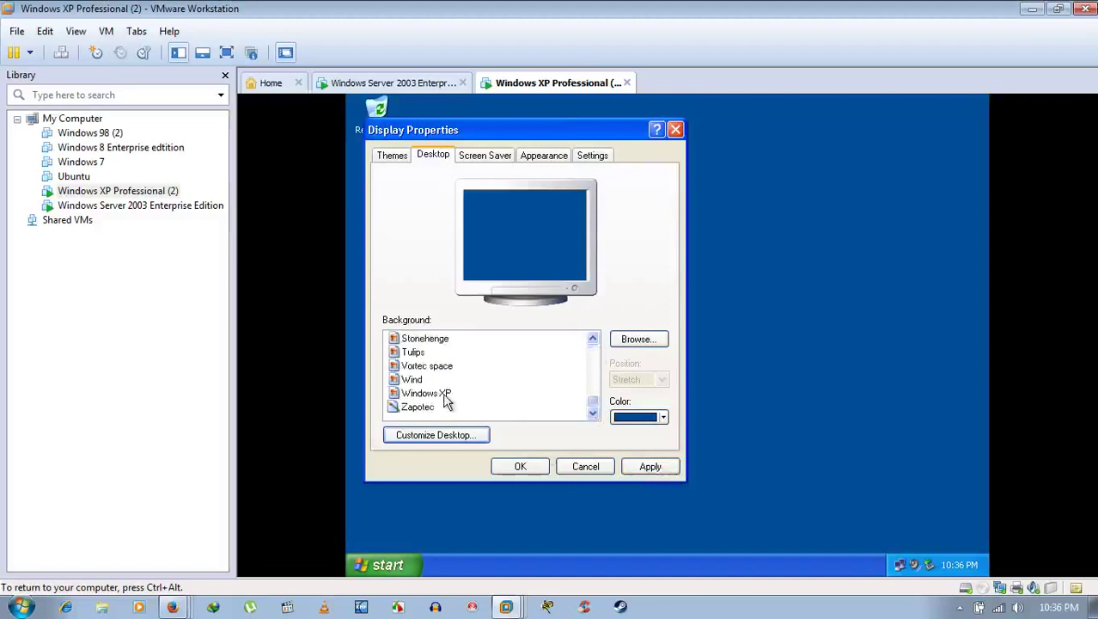
click(535, 466)
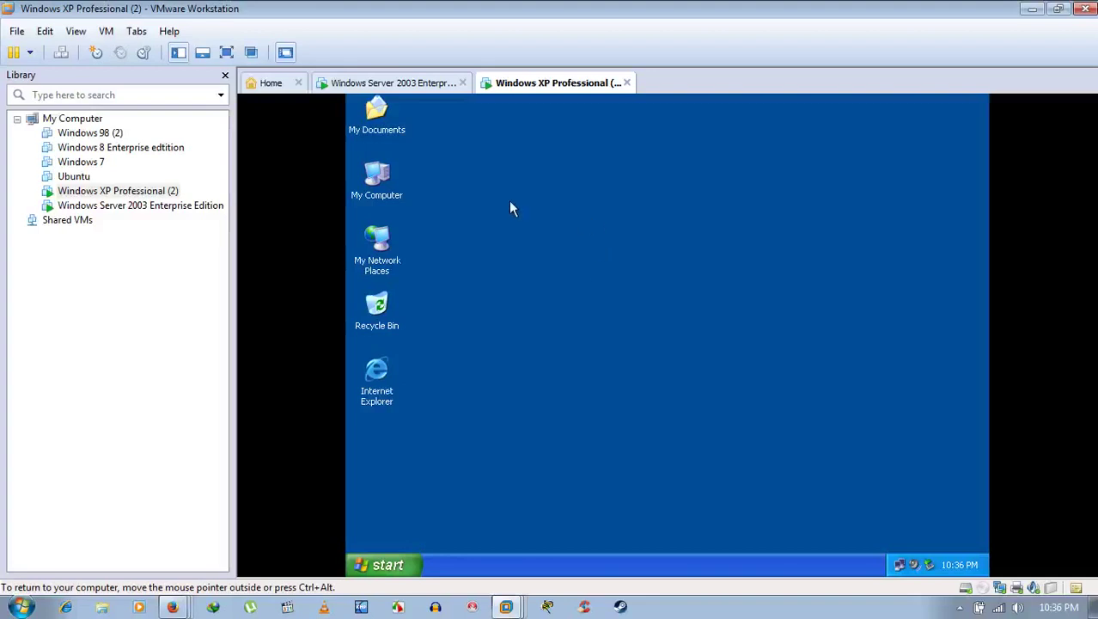
Step: Close the Server 2003 user Properties dialog and return to the XP desktop showing its new icons
click(386, 566)
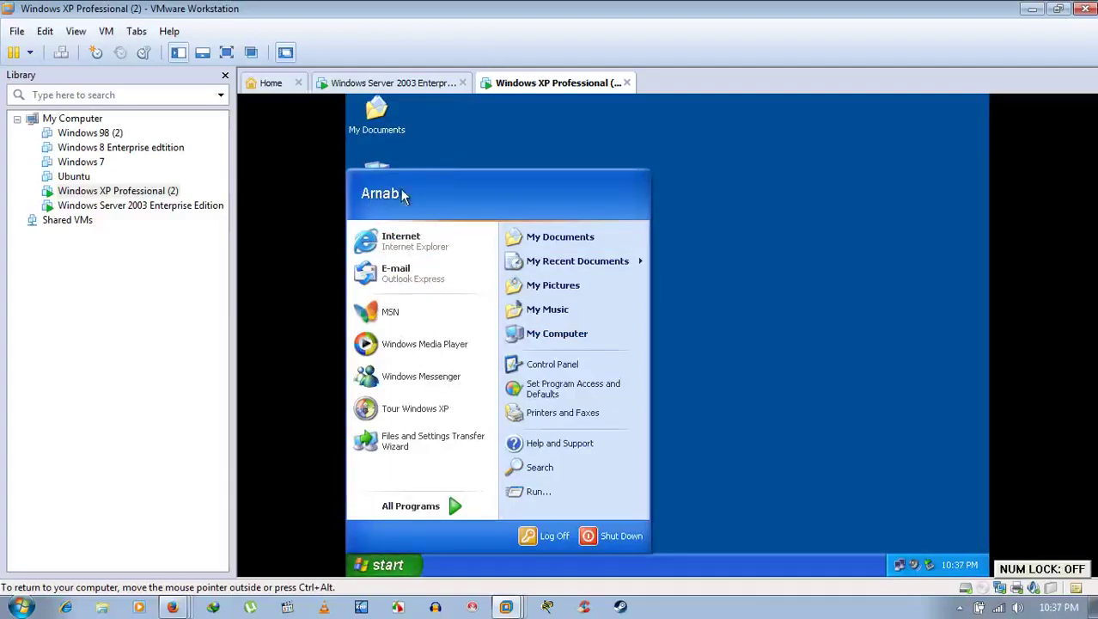
click(418, 89)
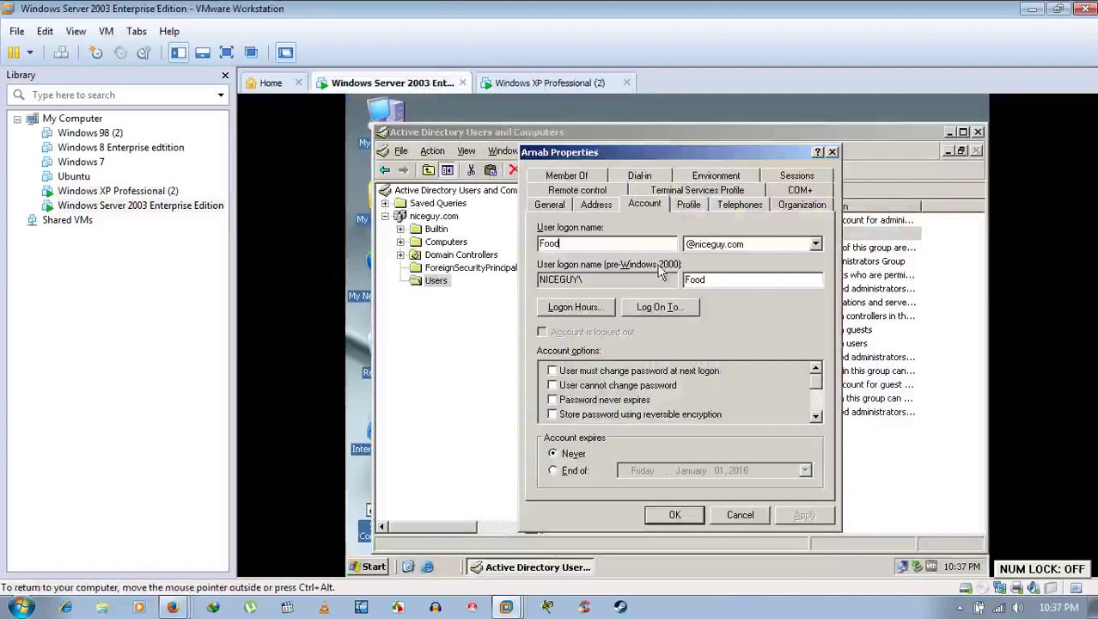
click(741, 514)
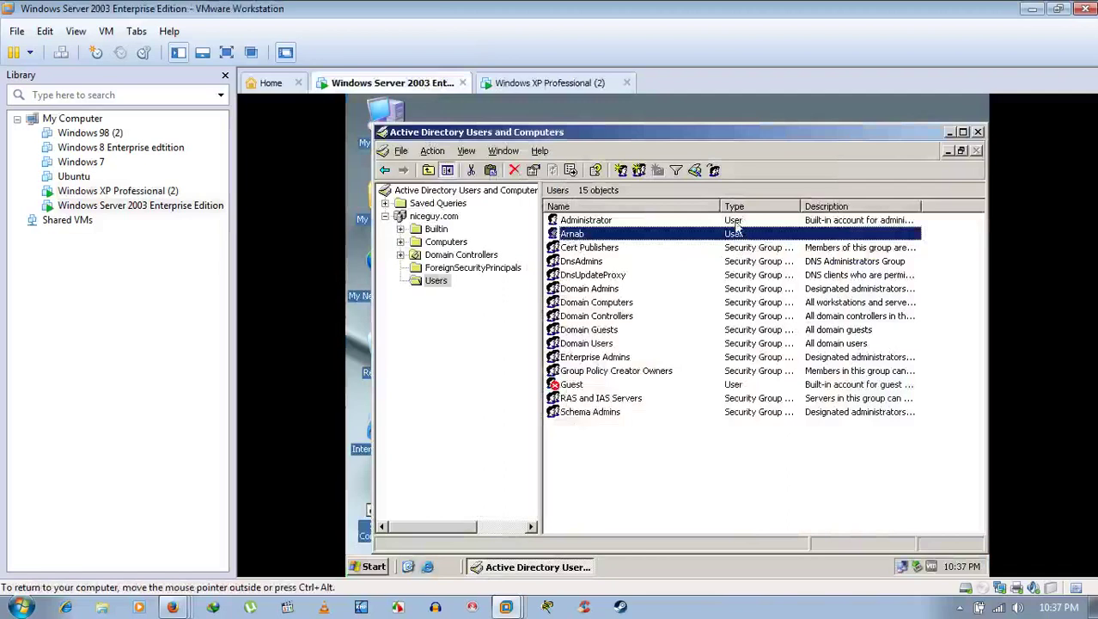
click(553, 84)
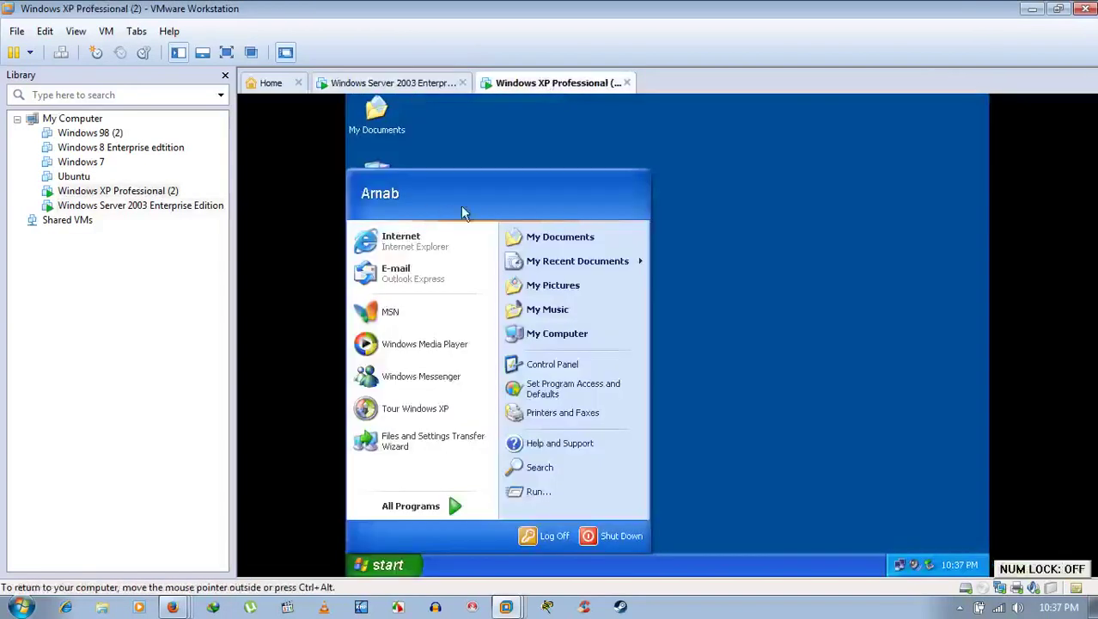
click(778, 251)
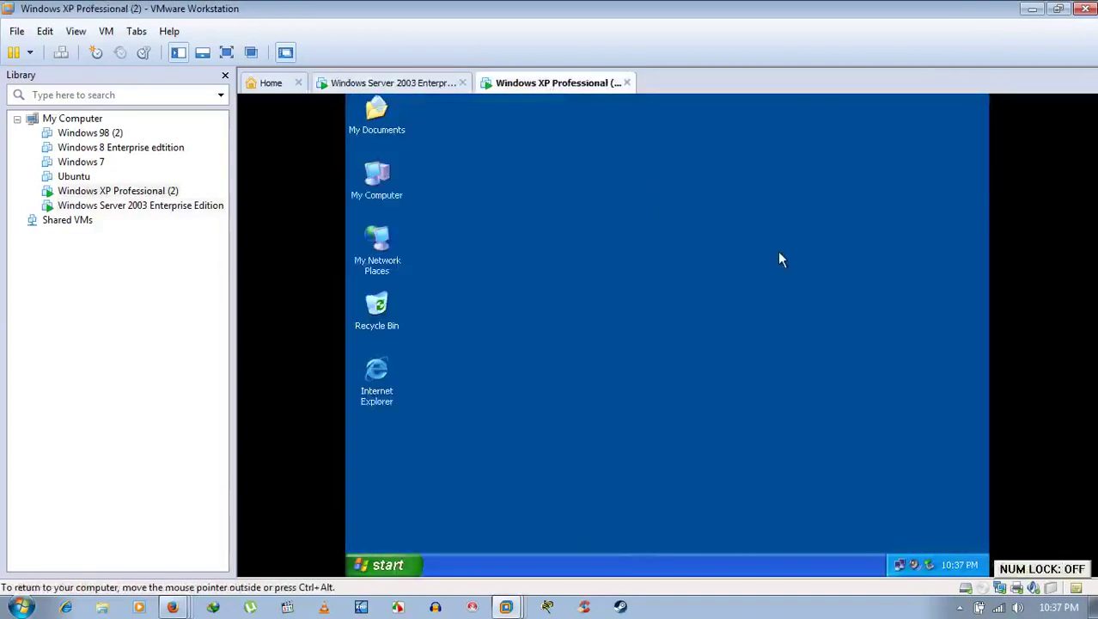
right_click(372, 187)
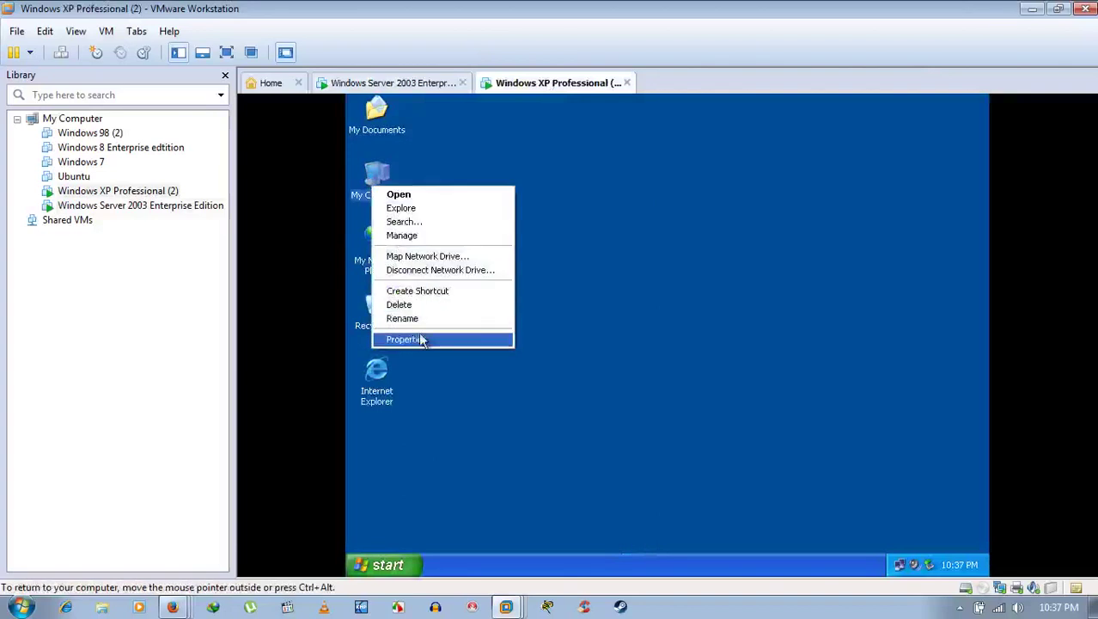
click(419, 340)
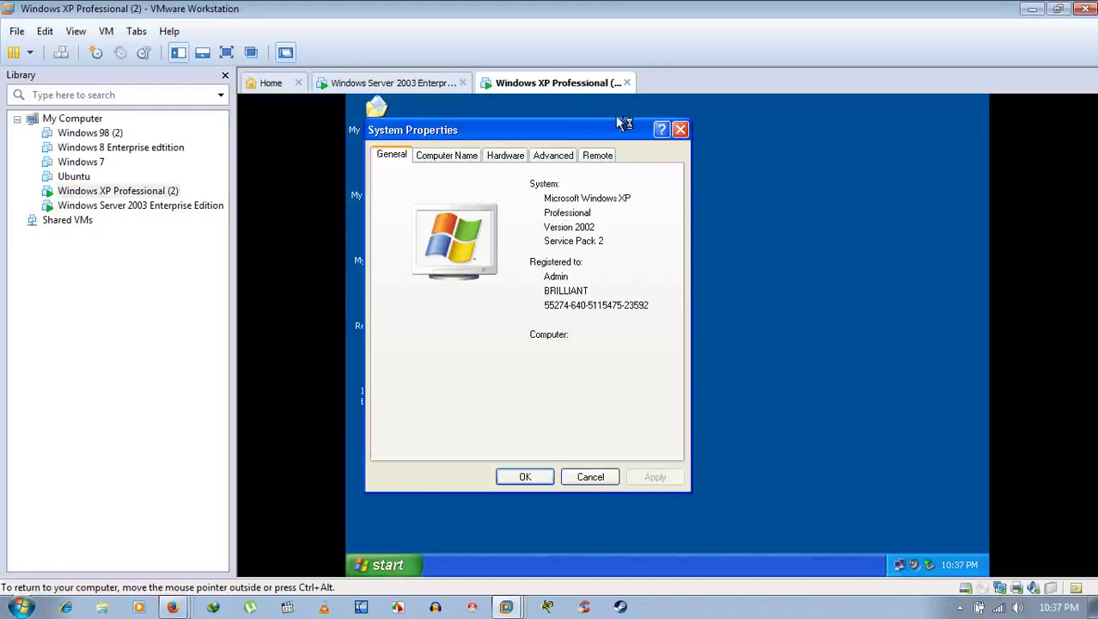
drag(599, 138, 709, 151)
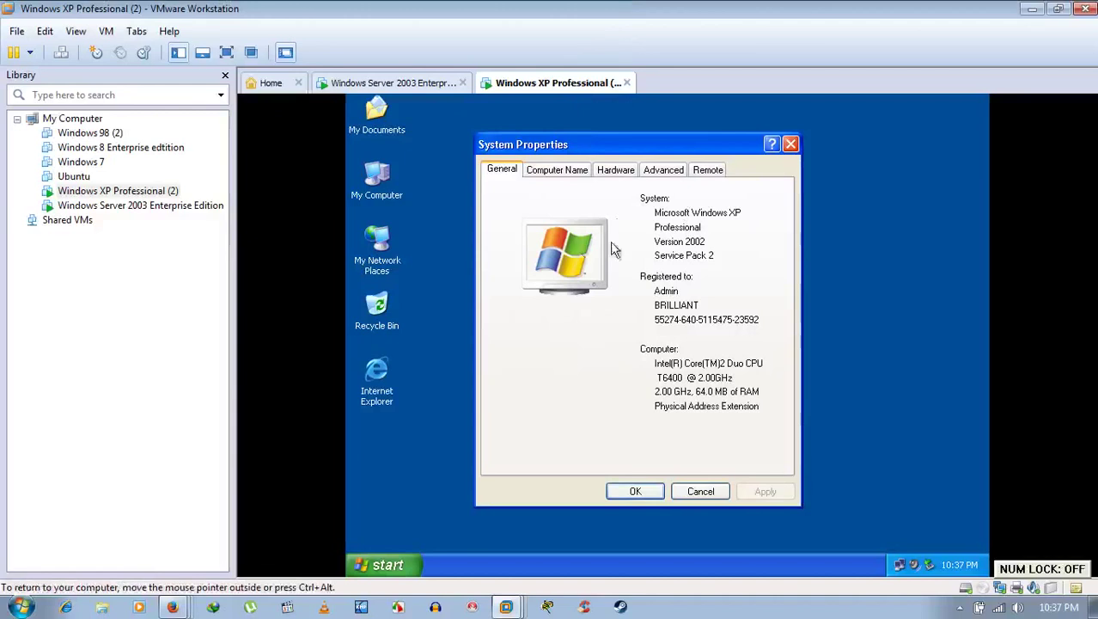
click(573, 175)
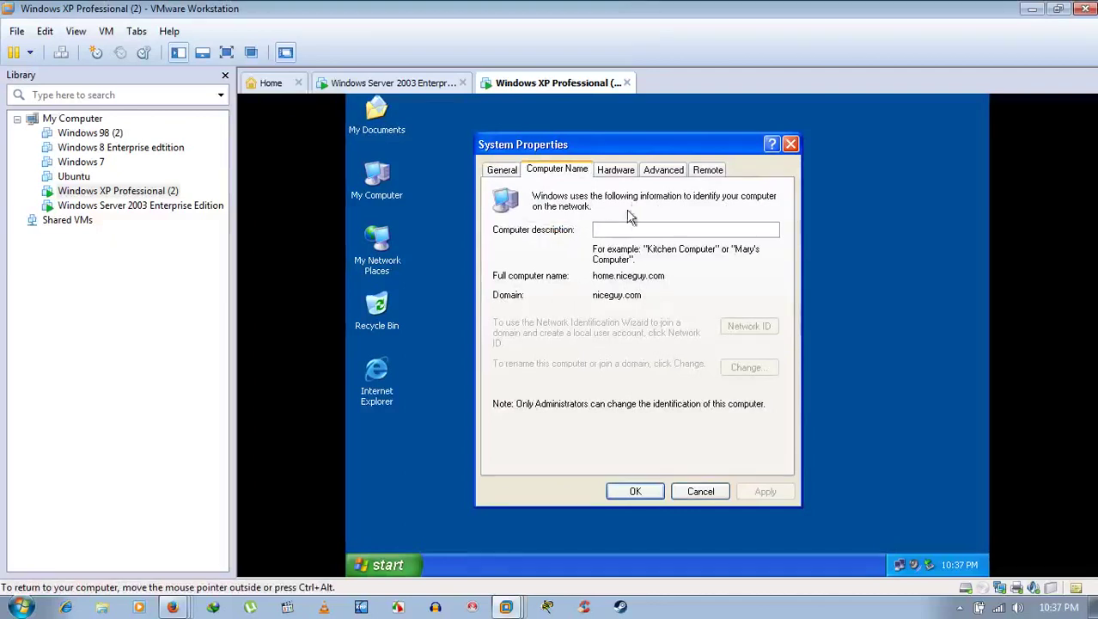
click(702, 490)
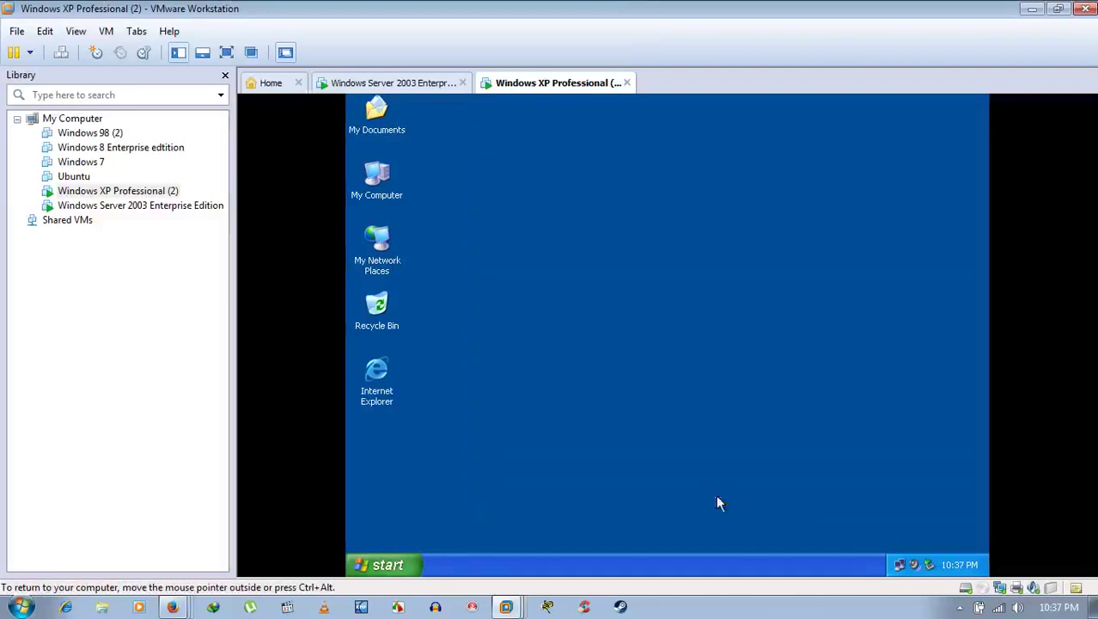
Step: On the Server 2003 VM, close the old Active Directory Users and Computers window and refresh the desktop
click(422, 86)
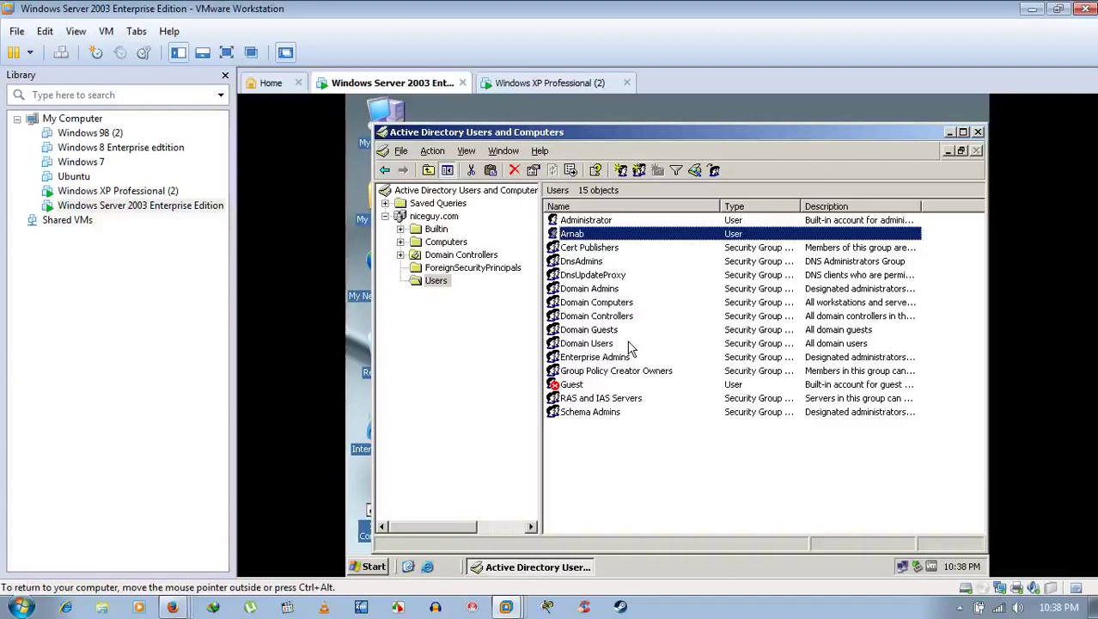
click(960, 608)
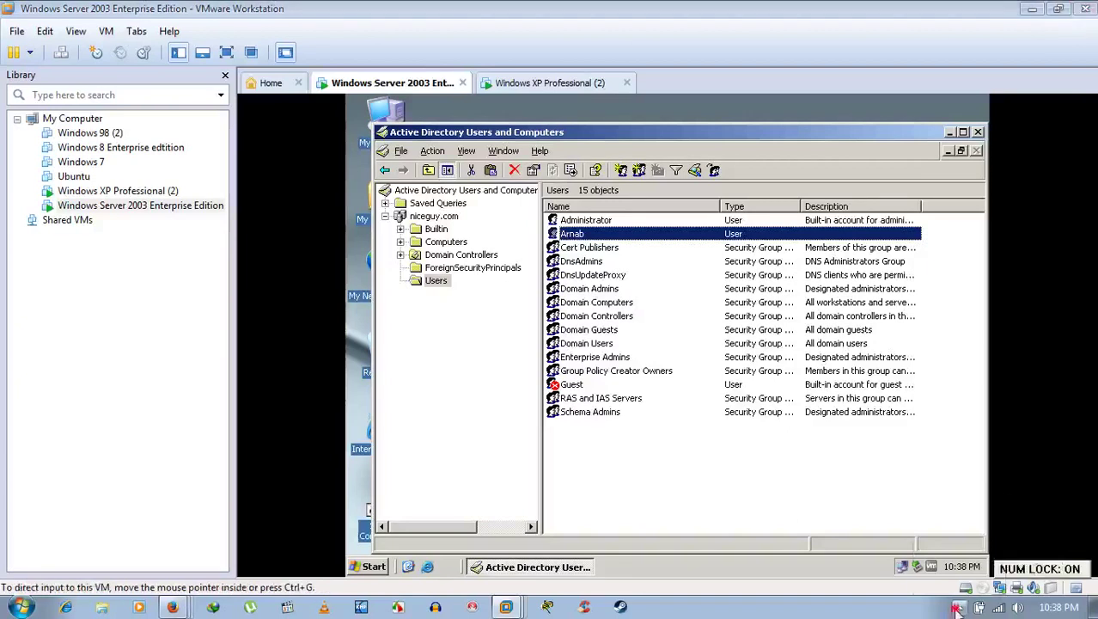
right_click(983, 514)
click(945, 517)
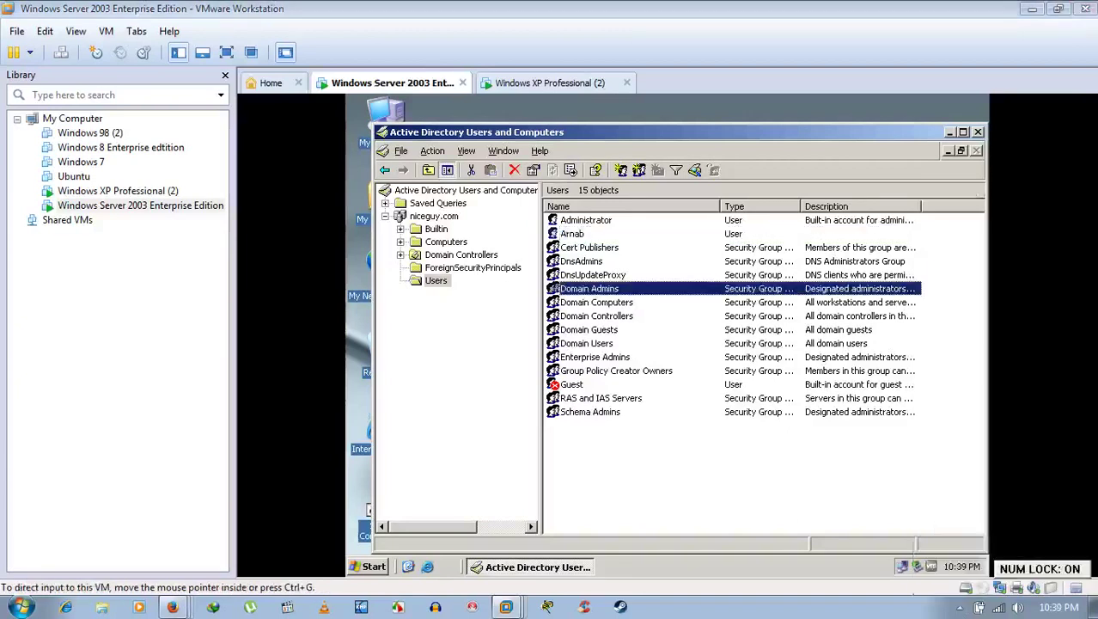
click(978, 133)
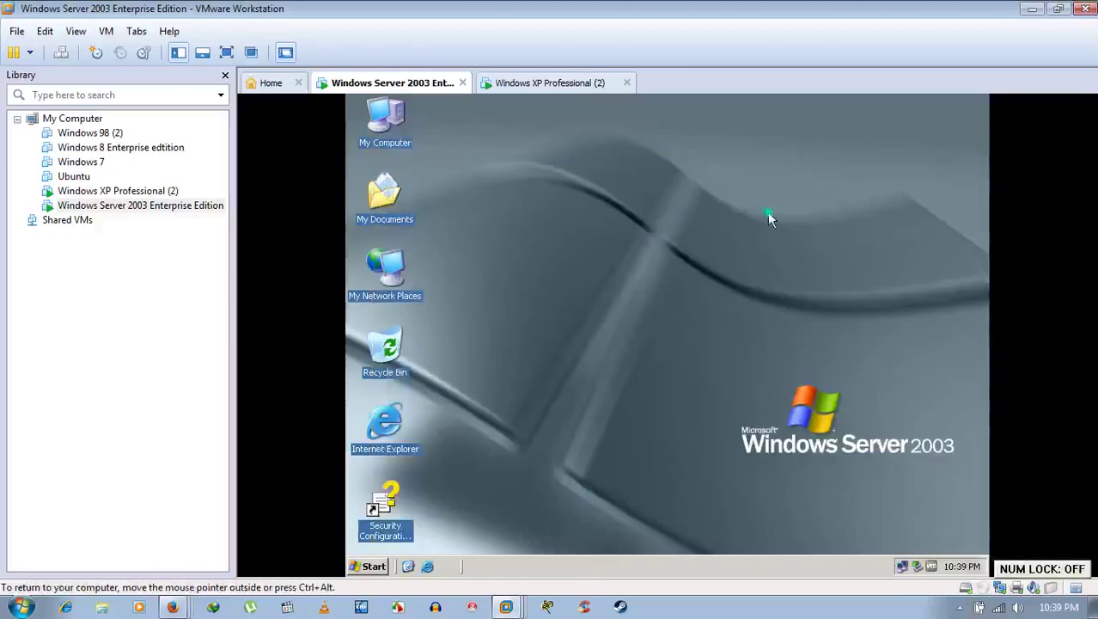
right_click(767, 211)
click(803, 234)
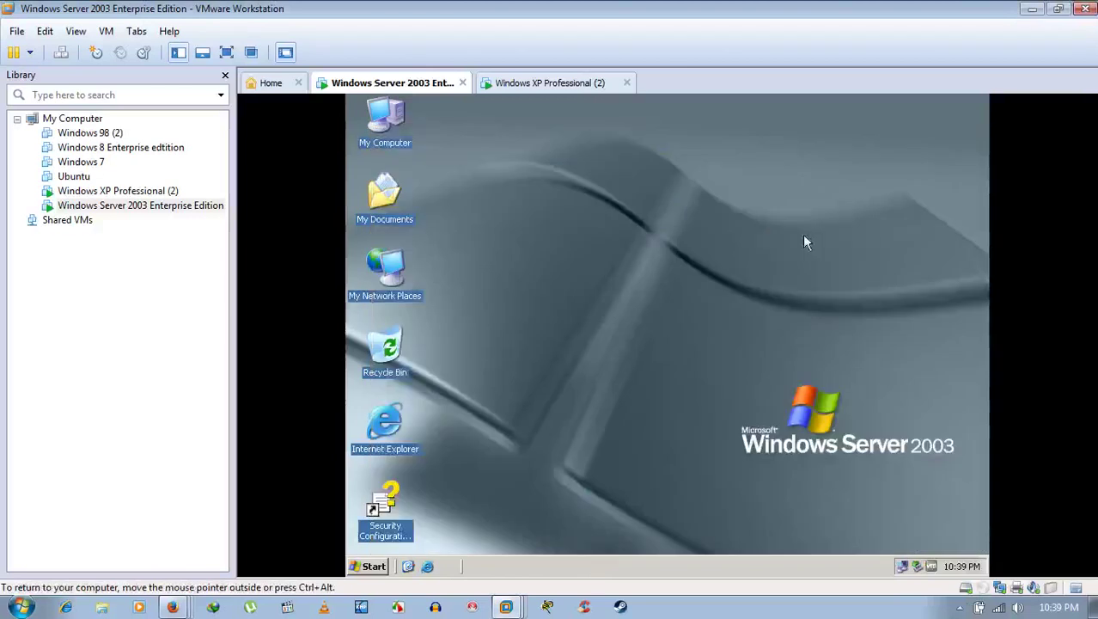
Step: Launch Active Directory Users and Computers from Start > Administrative Tools
click(373, 567)
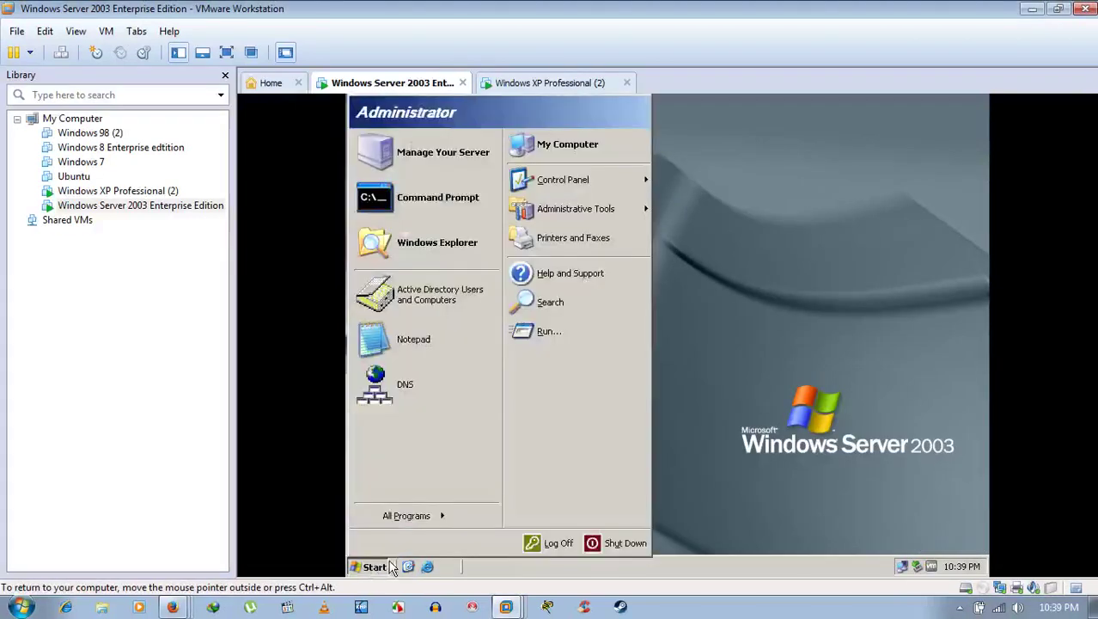
mouse_move(419, 518)
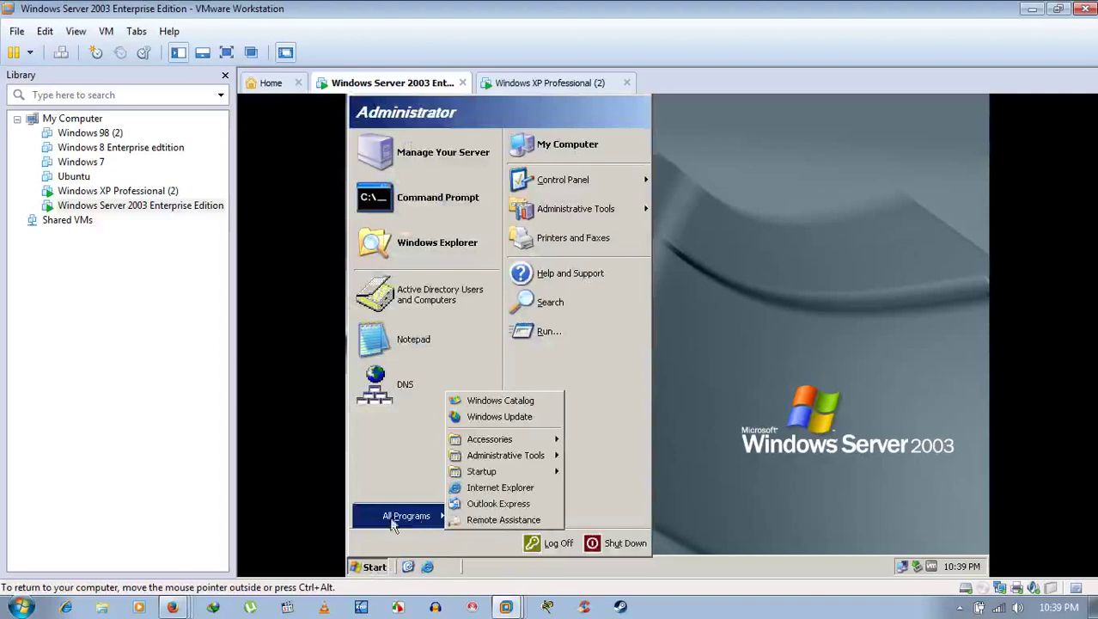
mouse_move(518, 456)
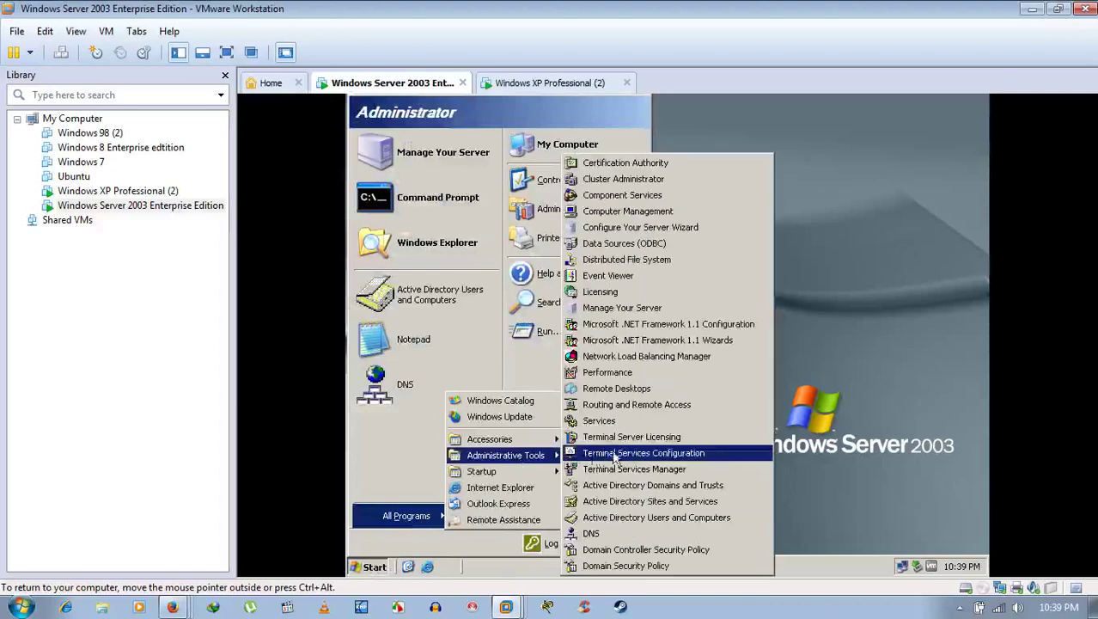
click(627, 517)
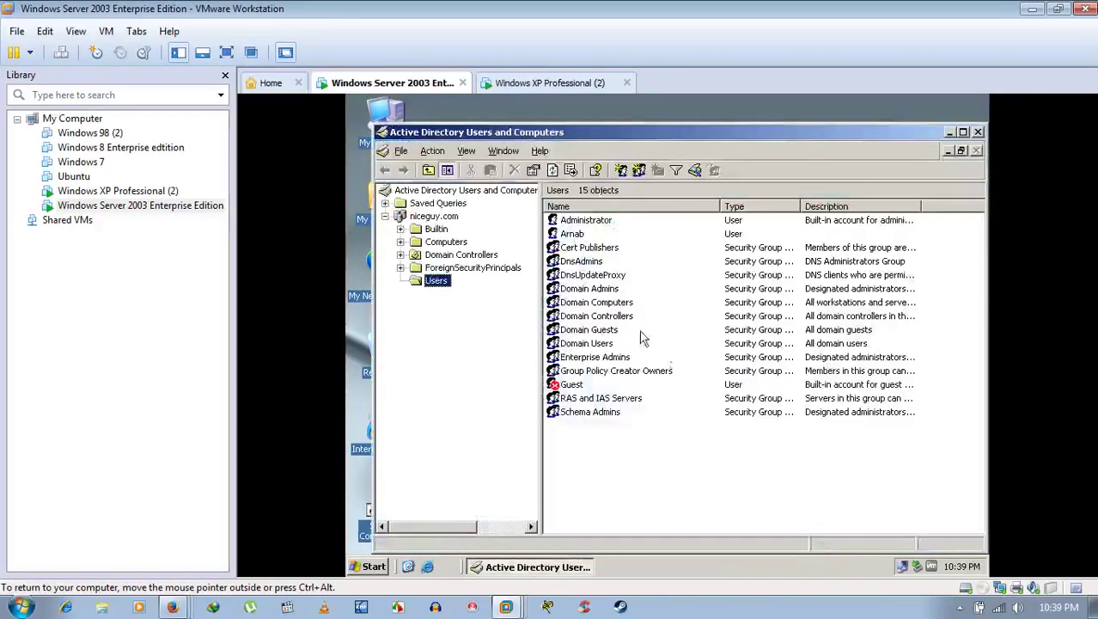
Step: In Domain Admins properties, start adding a member with object types limited to Users
click(591, 290)
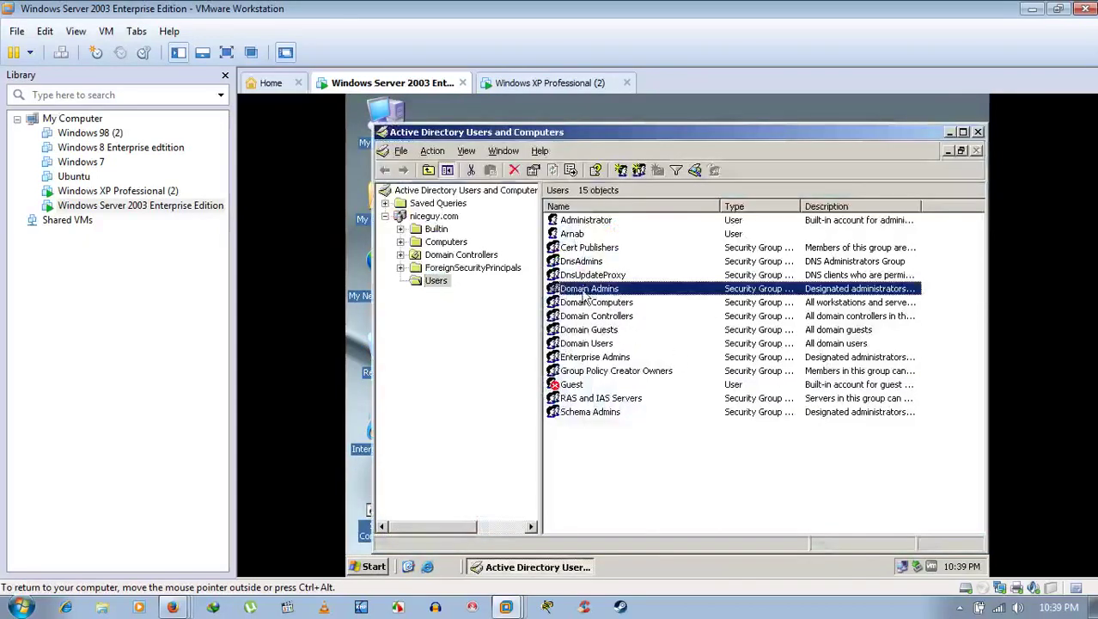
double_click(584, 290)
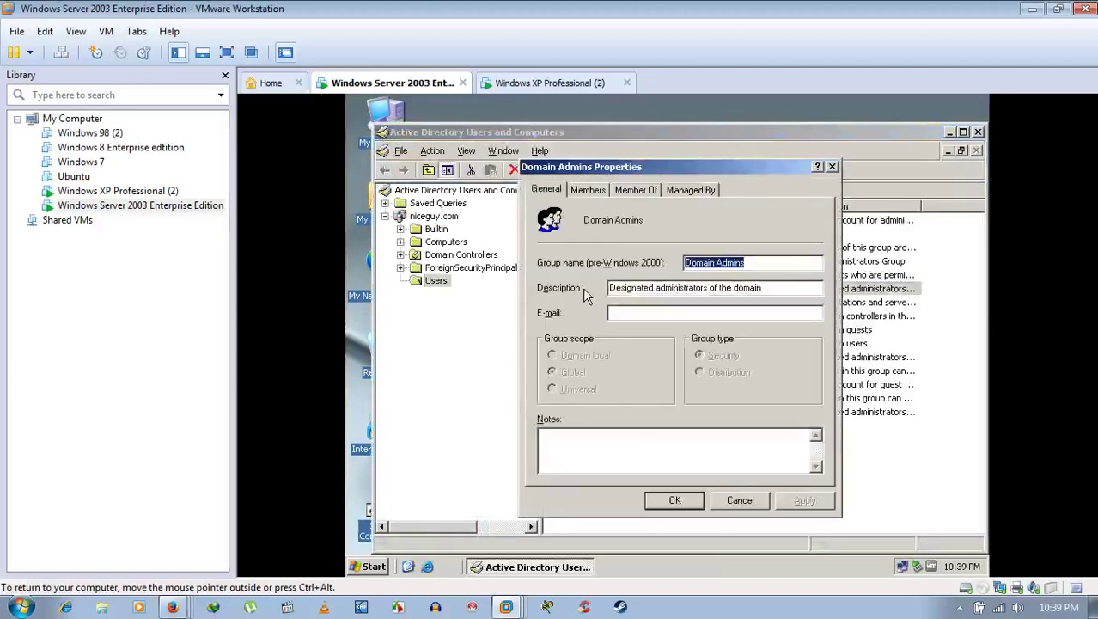
click(588, 191)
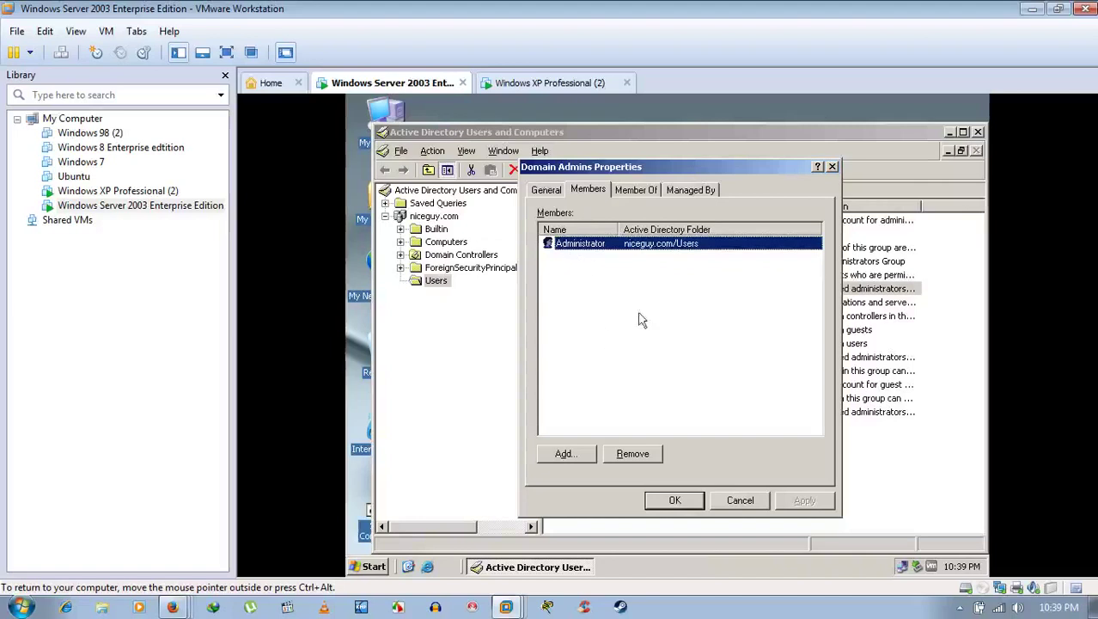
click(565, 454)
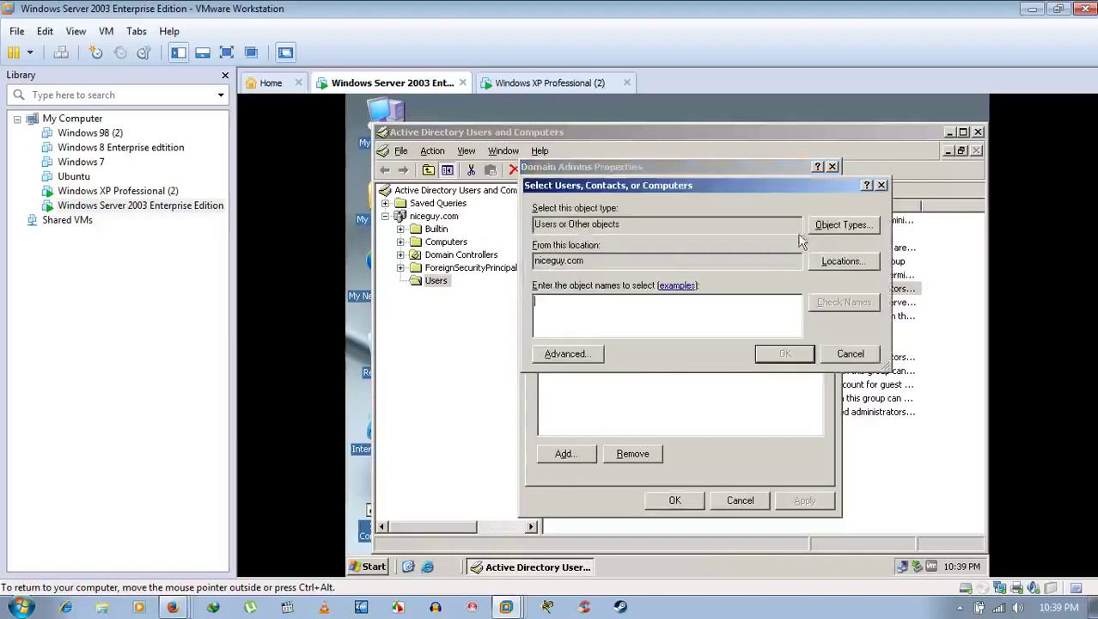
click(829, 226)
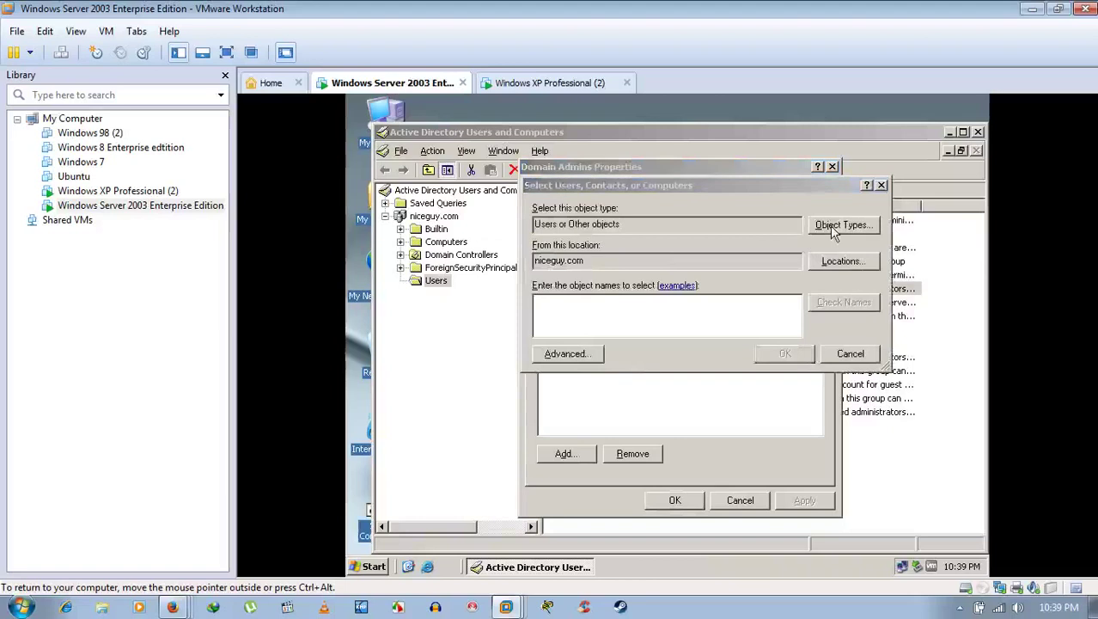
click(546, 268)
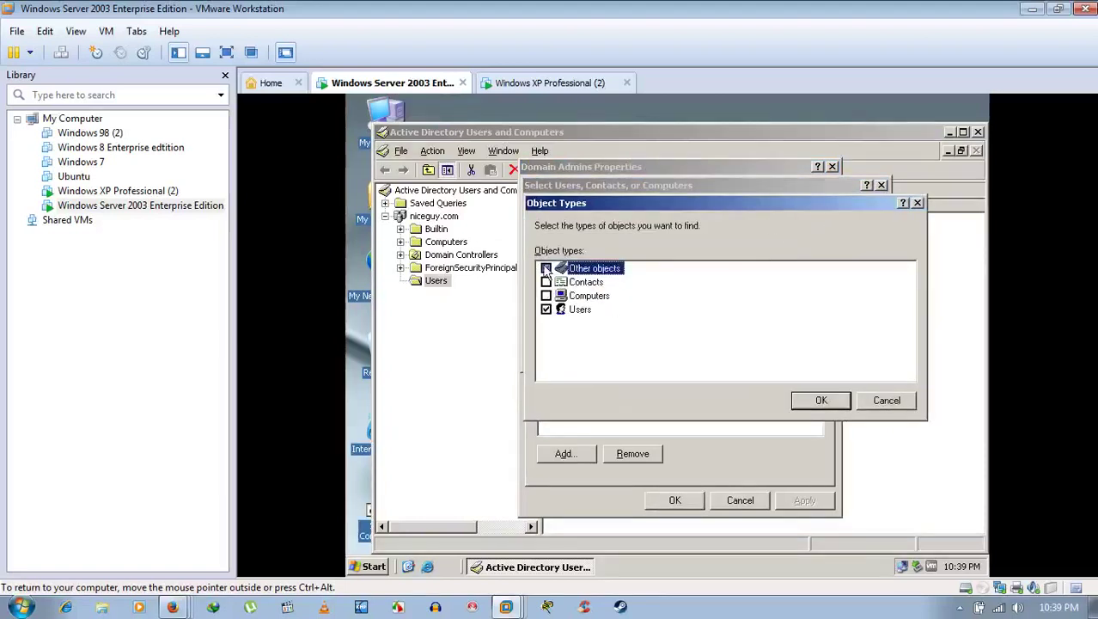
click(825, 402)
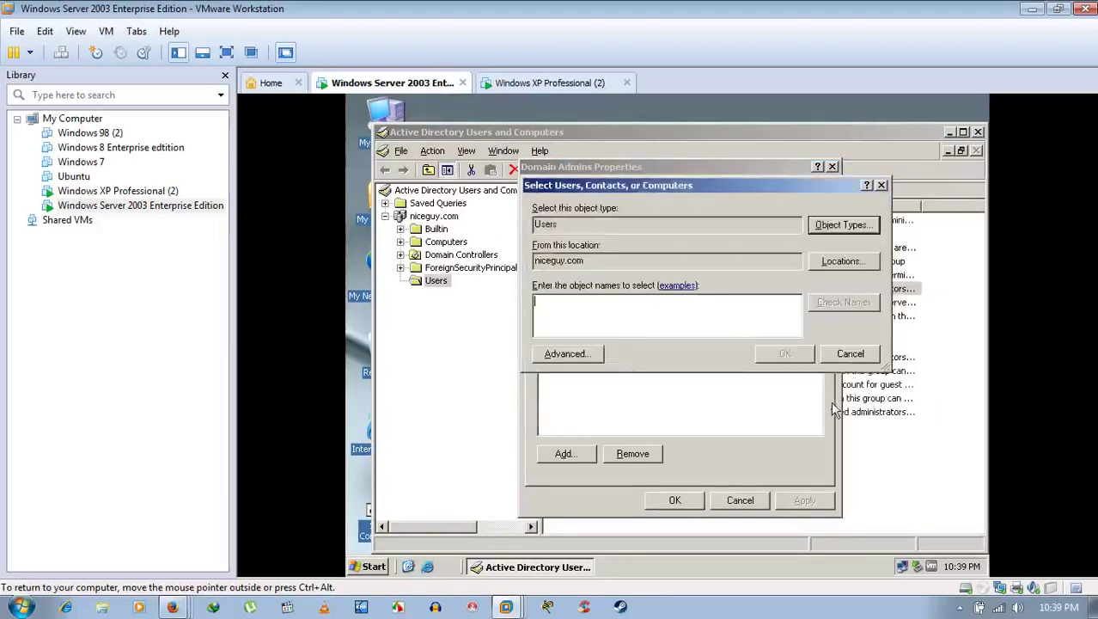
Step: Find all domain users, add the second user account to Domain Admins, and apply
click(567, 353)
click(895, 254)
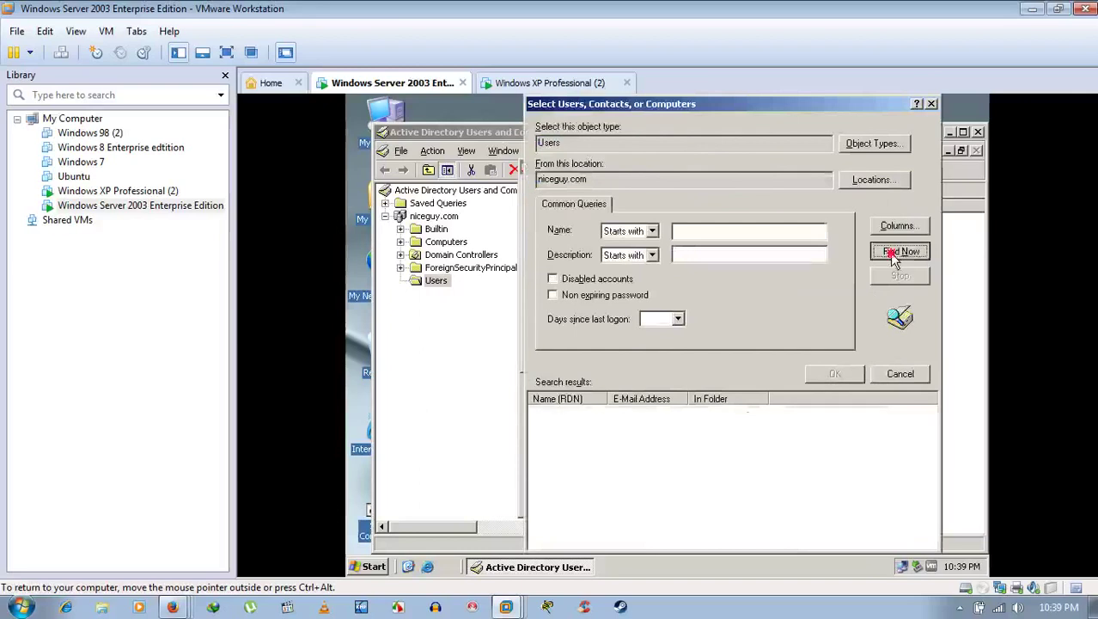
click(556, 428)
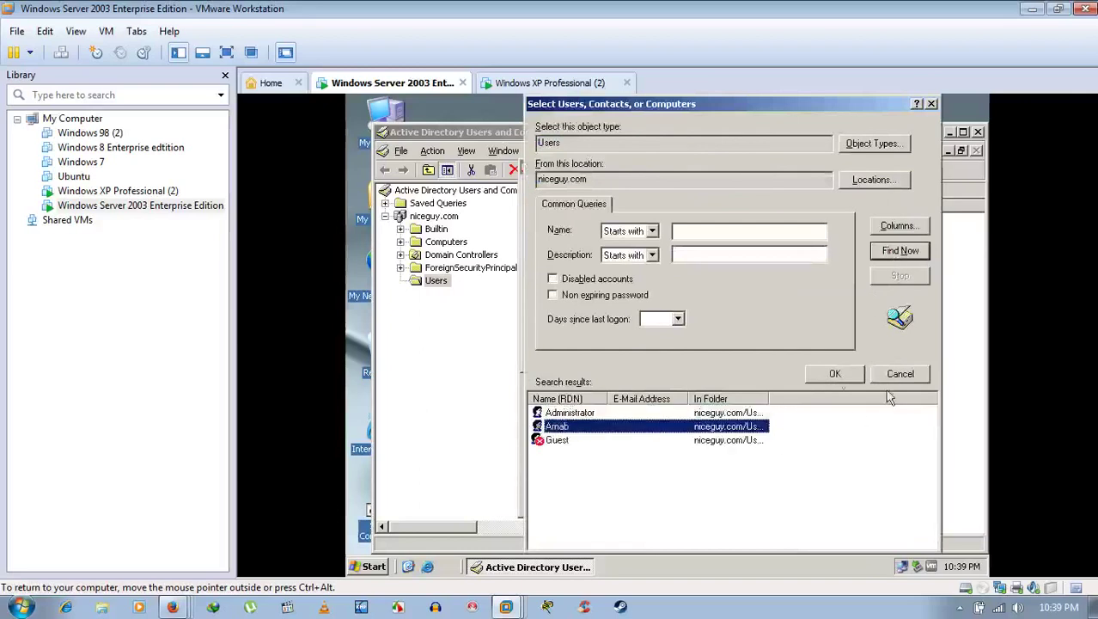
click(835, 375)
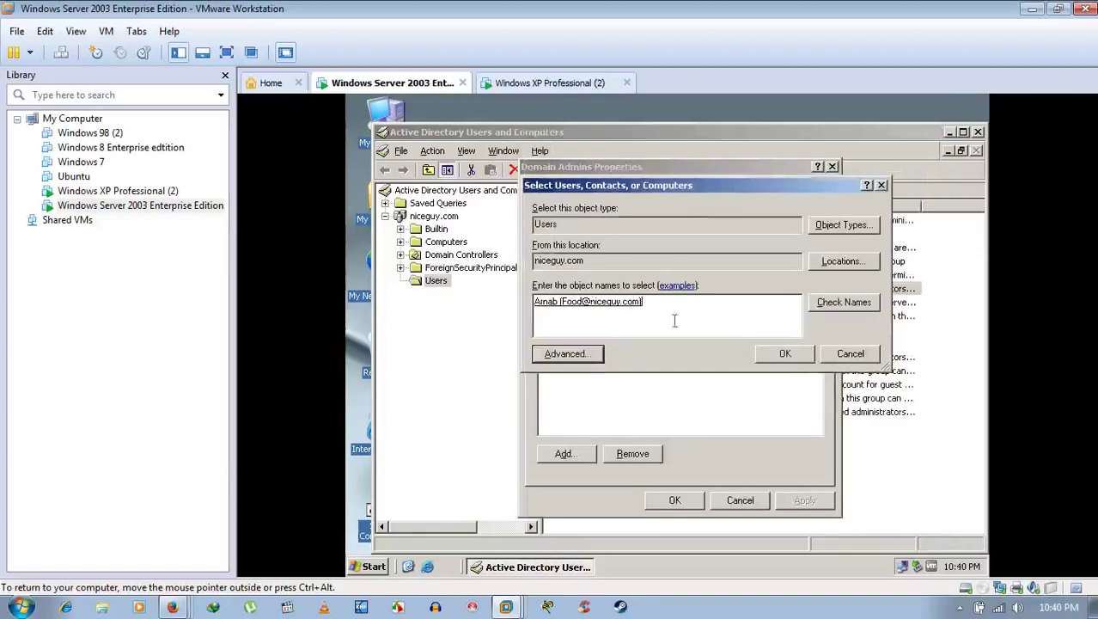
click(776, 358)
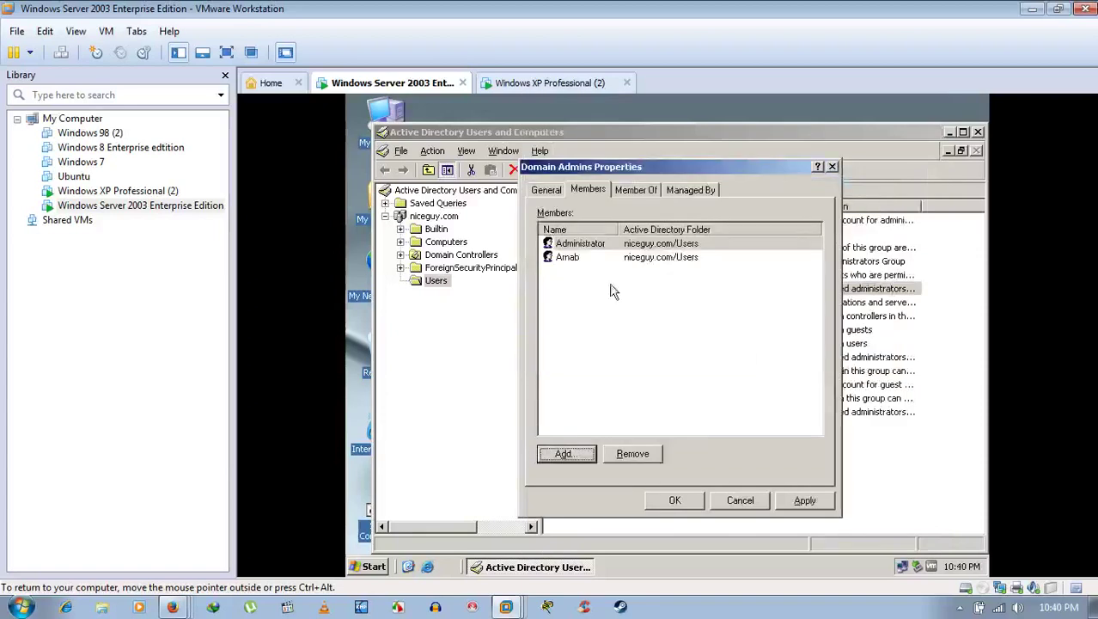
click(595, 260)
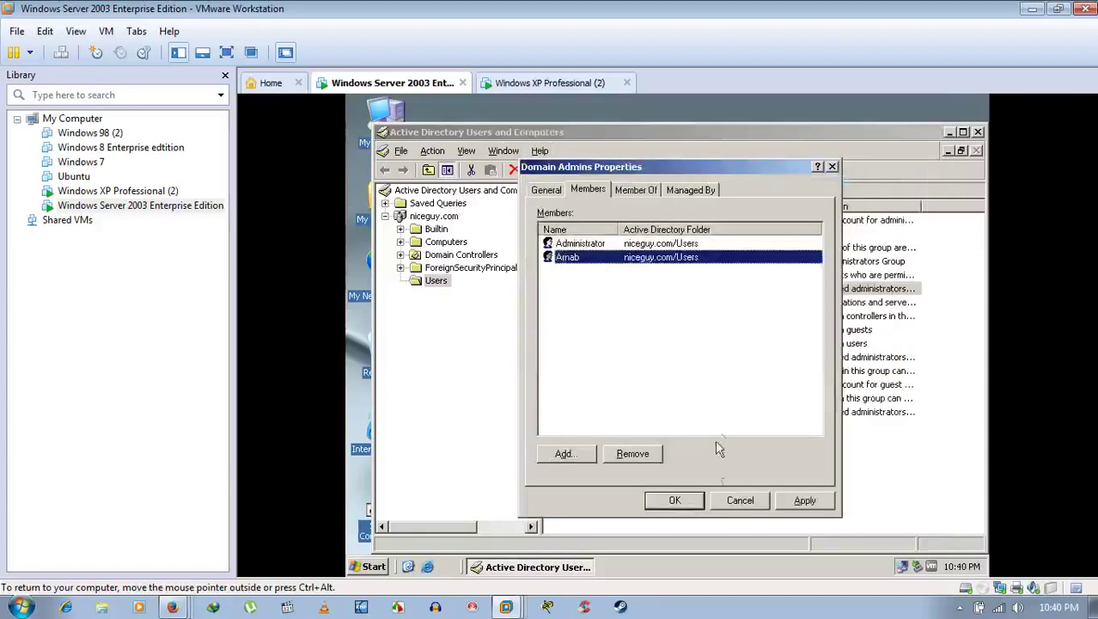
click(810, 501)
click(674, 500)
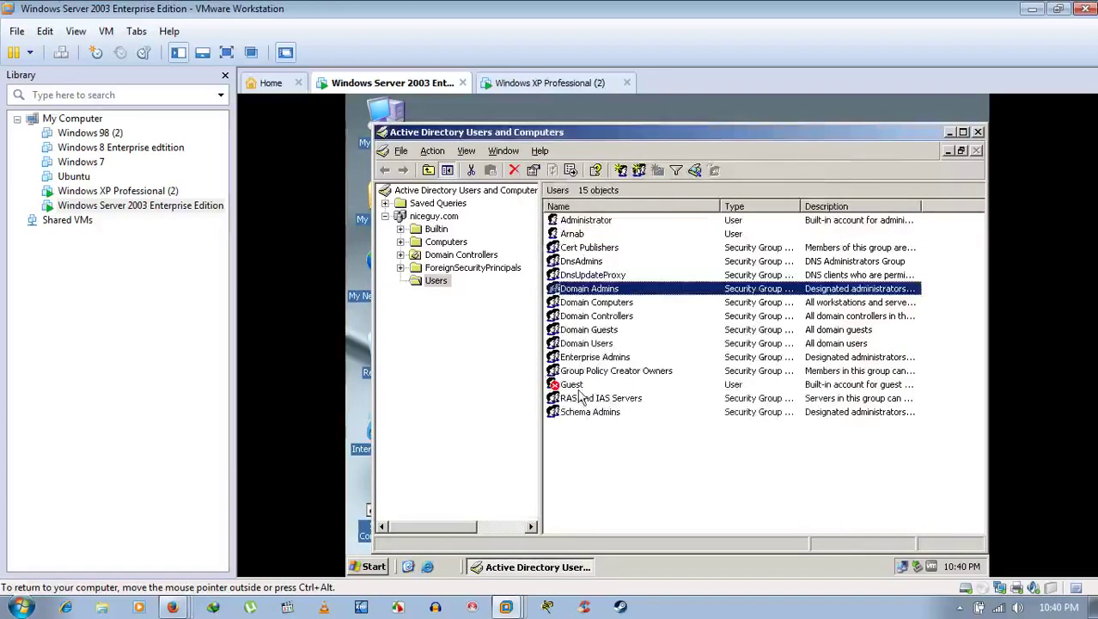
Step: Reopen Domain Admins properties to review its Members list
click(494, 328)
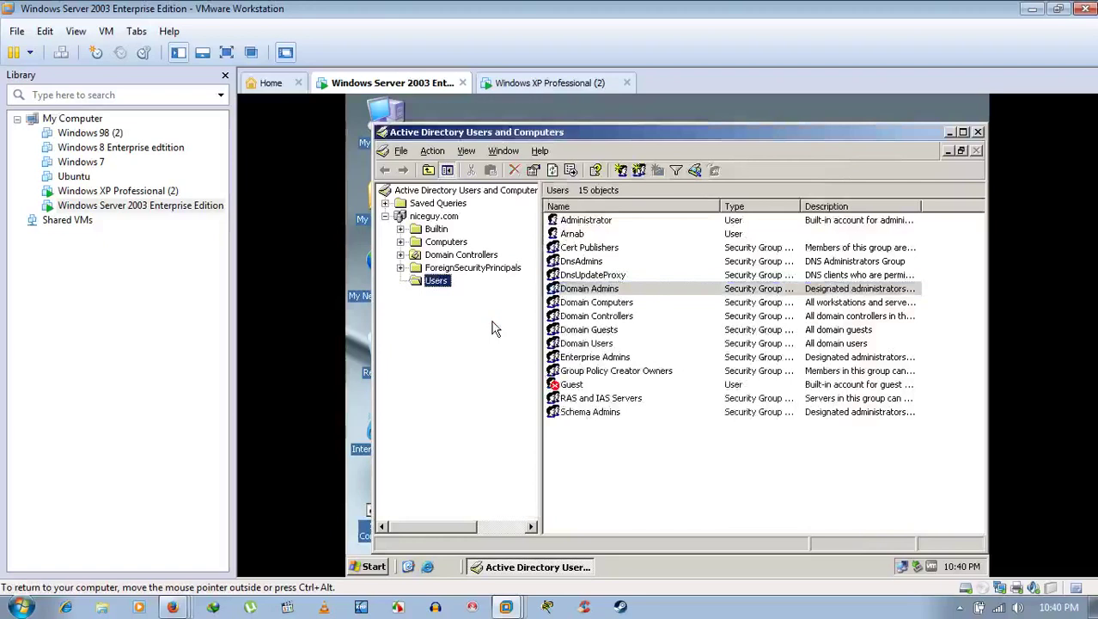
right_click(599, 290)
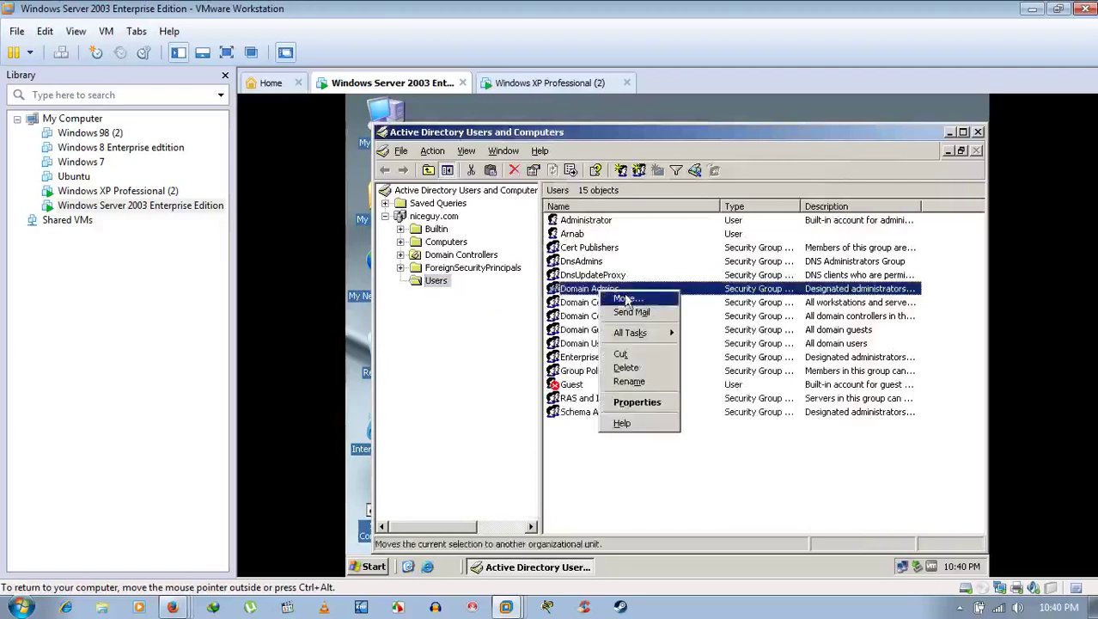
click(636, 404)
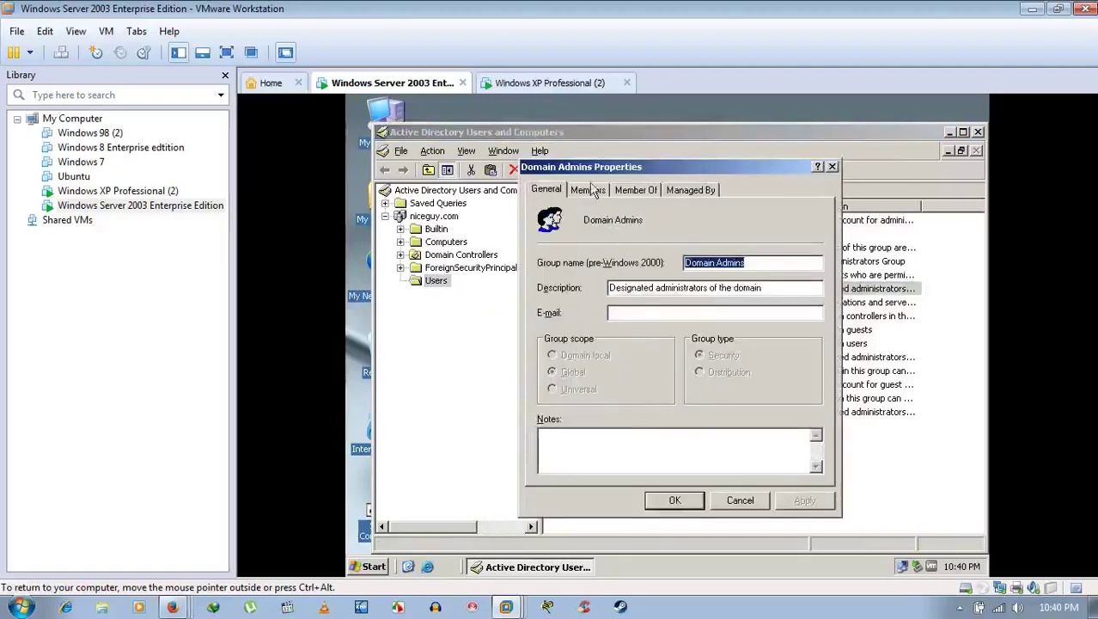
click(591, 190)
Step: Close Domain Admins properties and open the context menu of the Computers container listing HOME
click(672, 500)
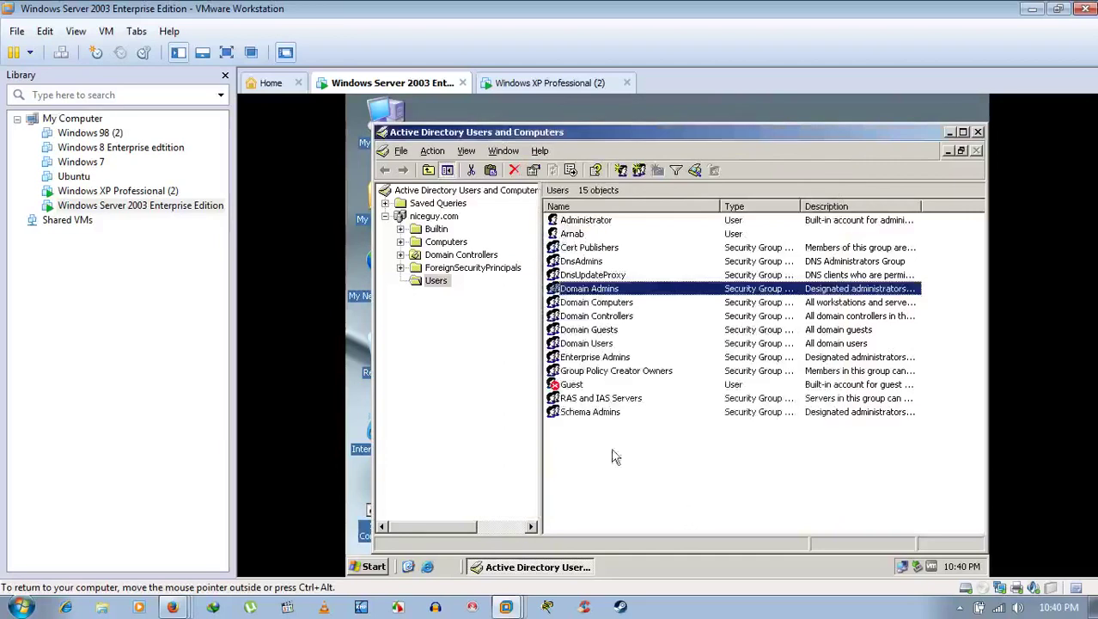
click(446, 243)
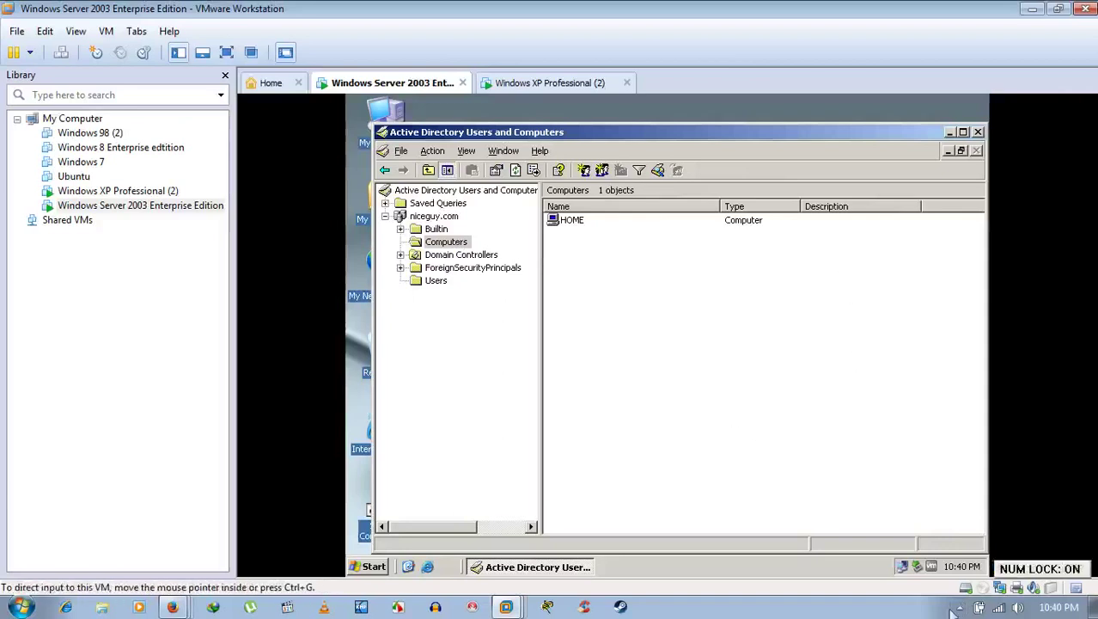
click(958, 607)
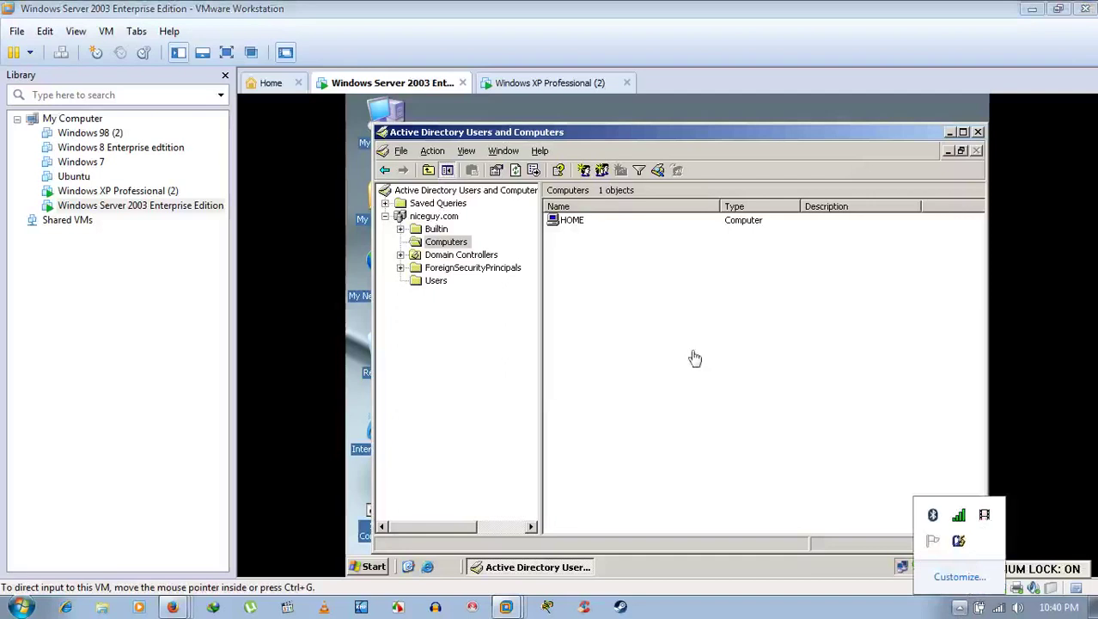
right_click(443, 245)
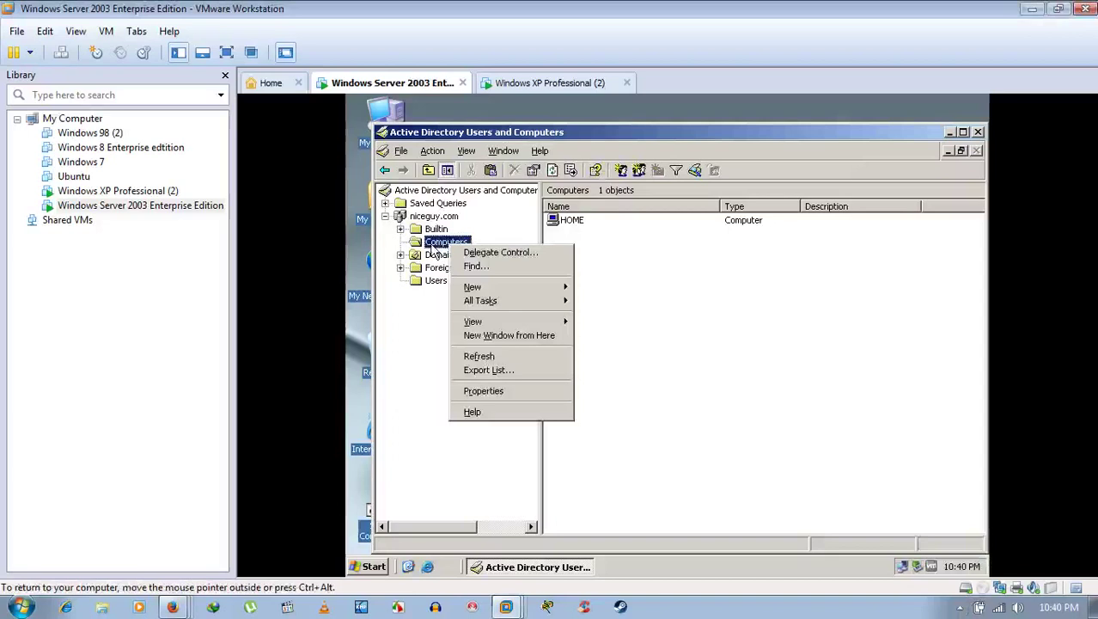
click(430, 356)
click(445, 255)
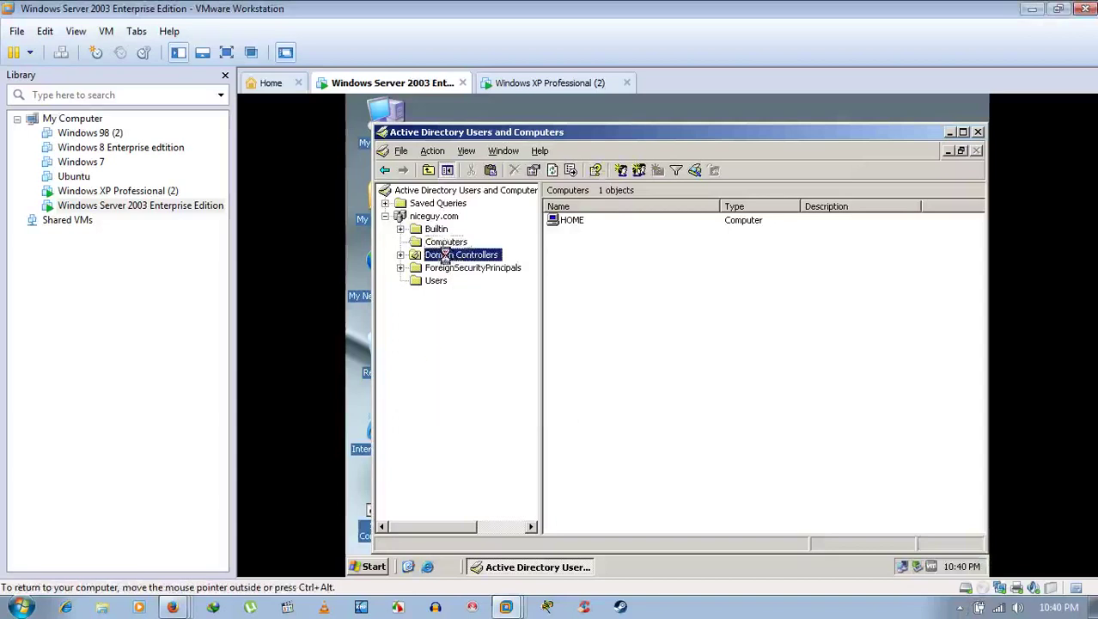
click(442, 243)
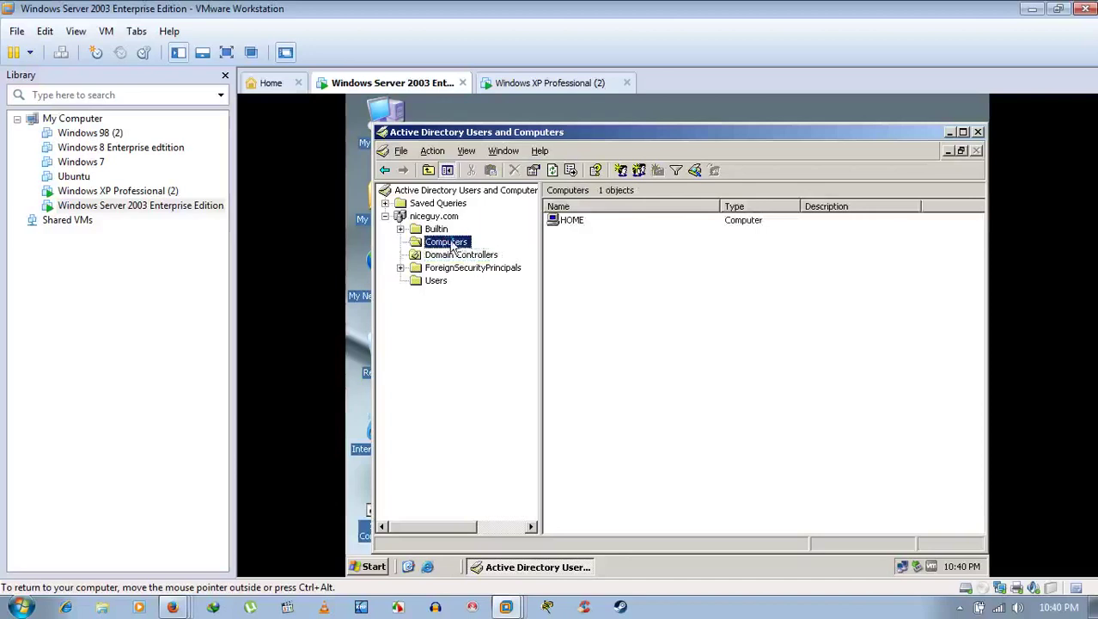
right_click(450, 245)
Step: Choose New > Computer and centre the New Object – Computer dialog
mouse_move(478, 284)
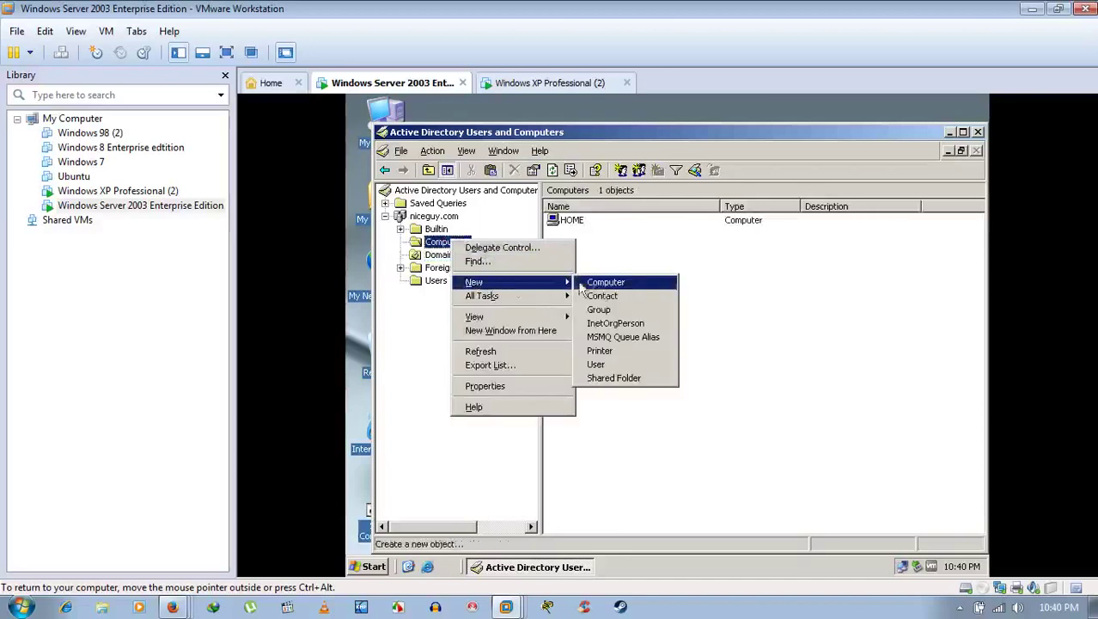
click(611, 284)
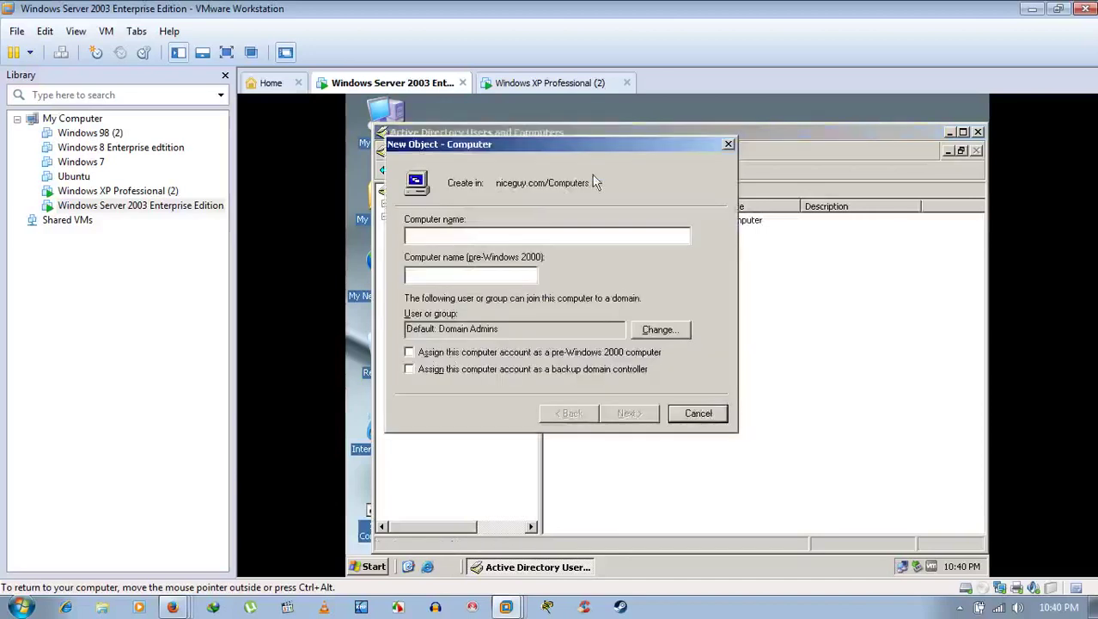
drag(597, 143, 722, 187)
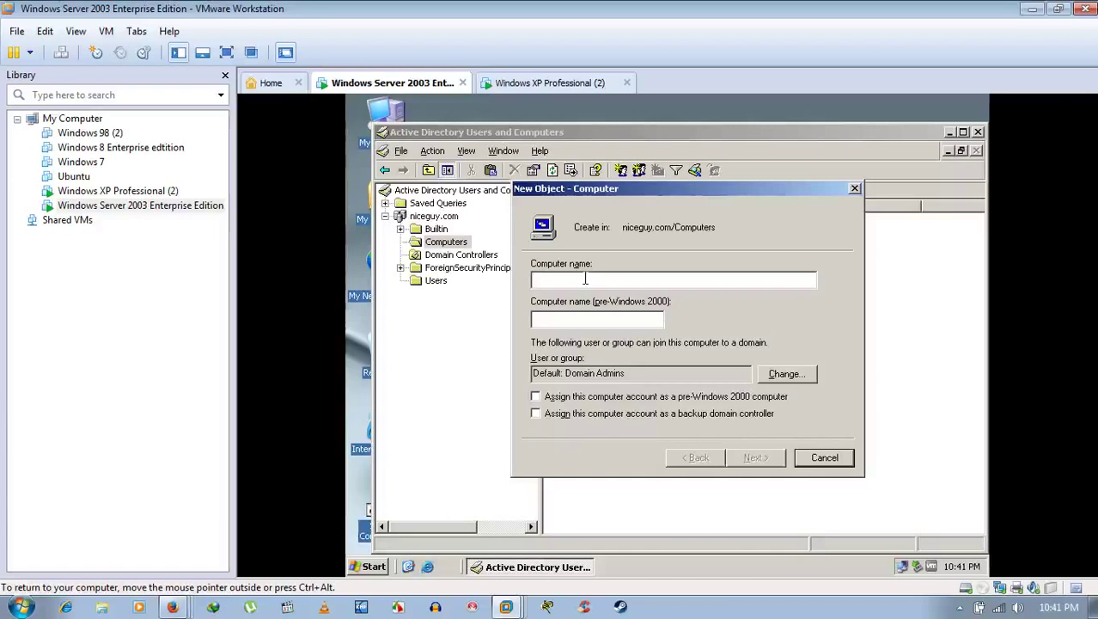
Step: Check the XP machine's computer name in System Properties, cancel, and return to Server 2003
click(564, 86)
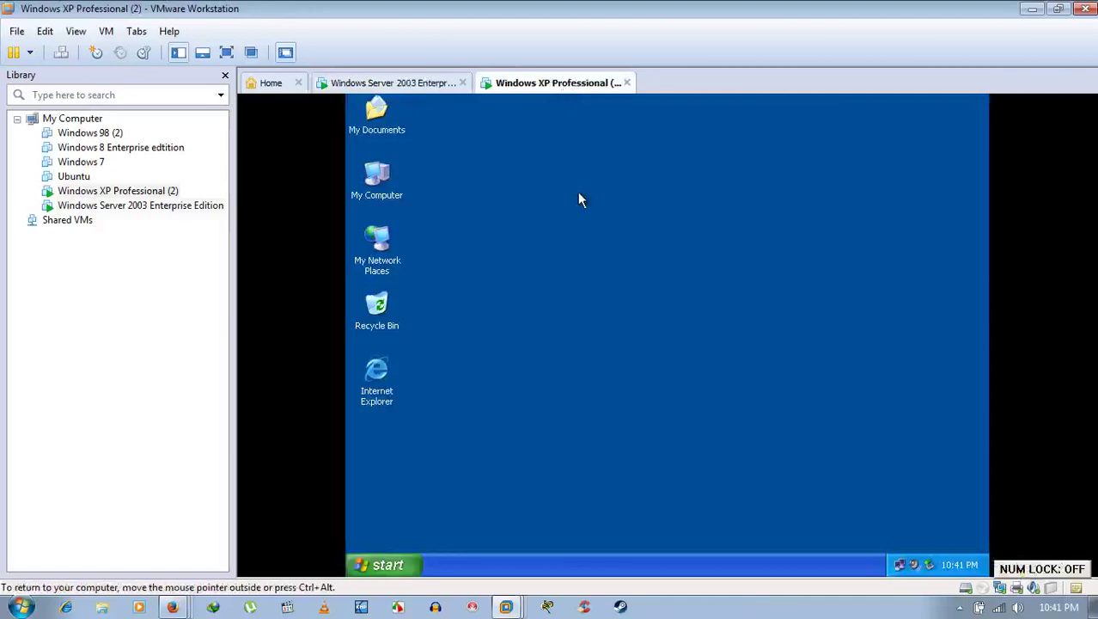
right_click(375, 172)
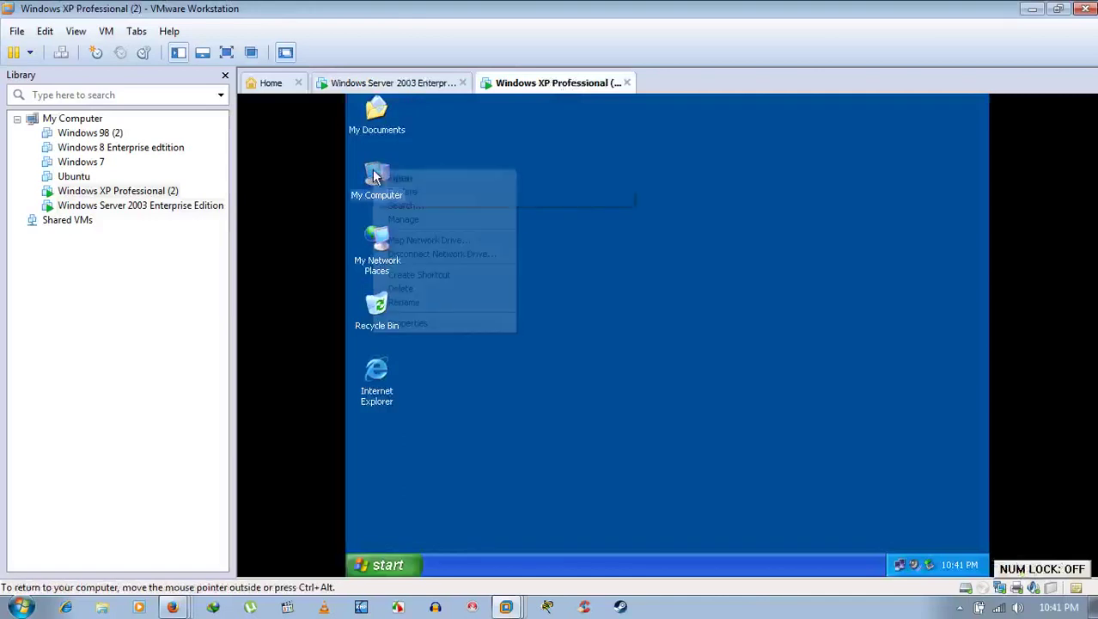
click(418, 324)
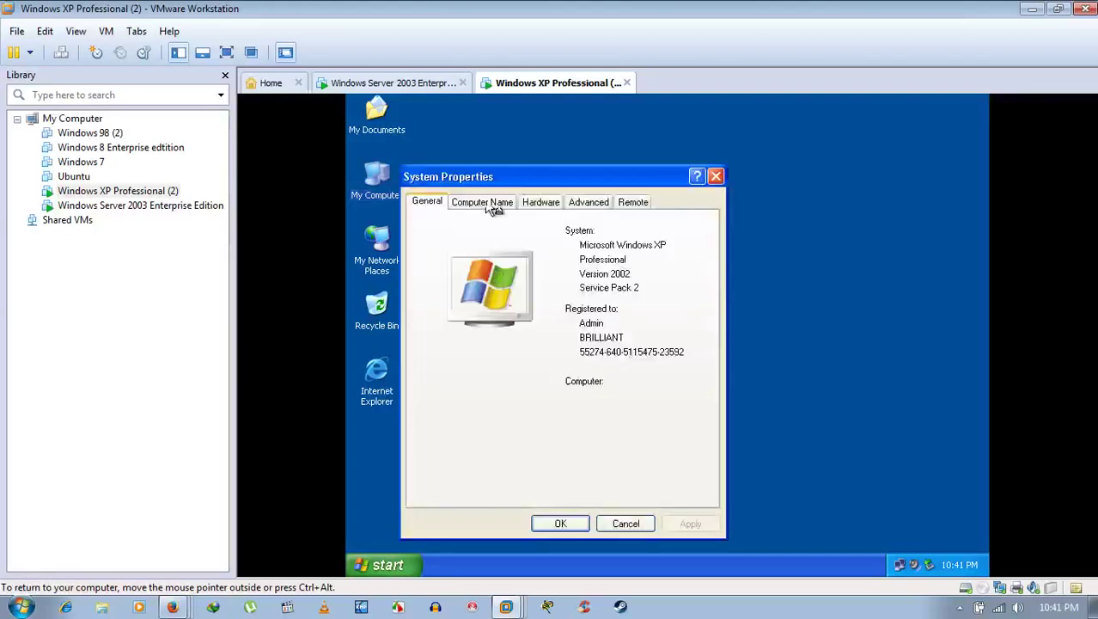
click(482, 201)
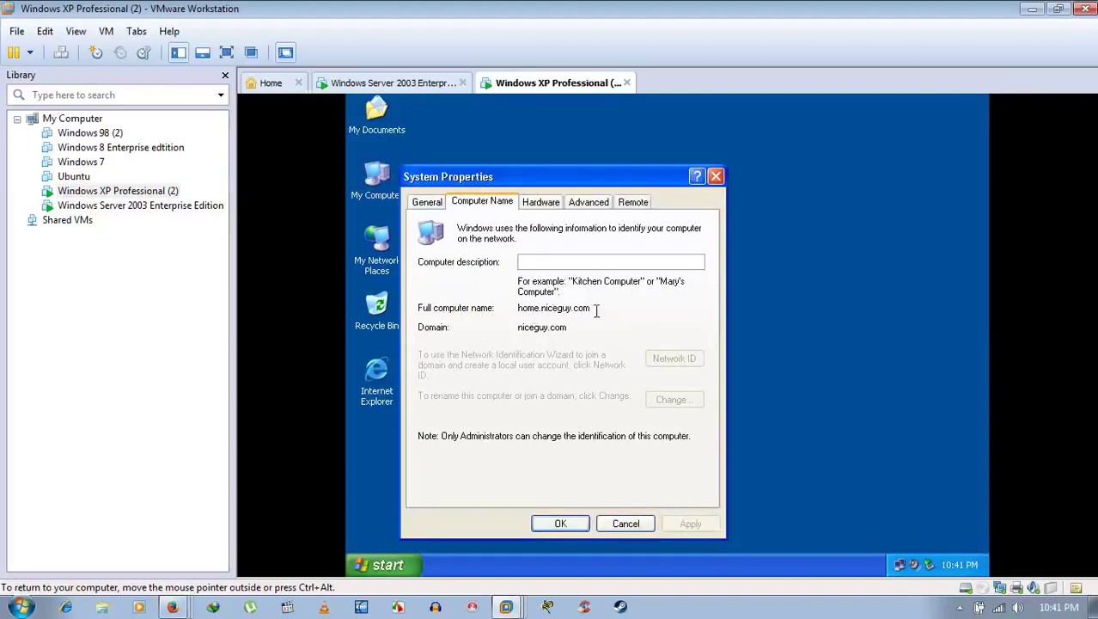
click(634, 526)
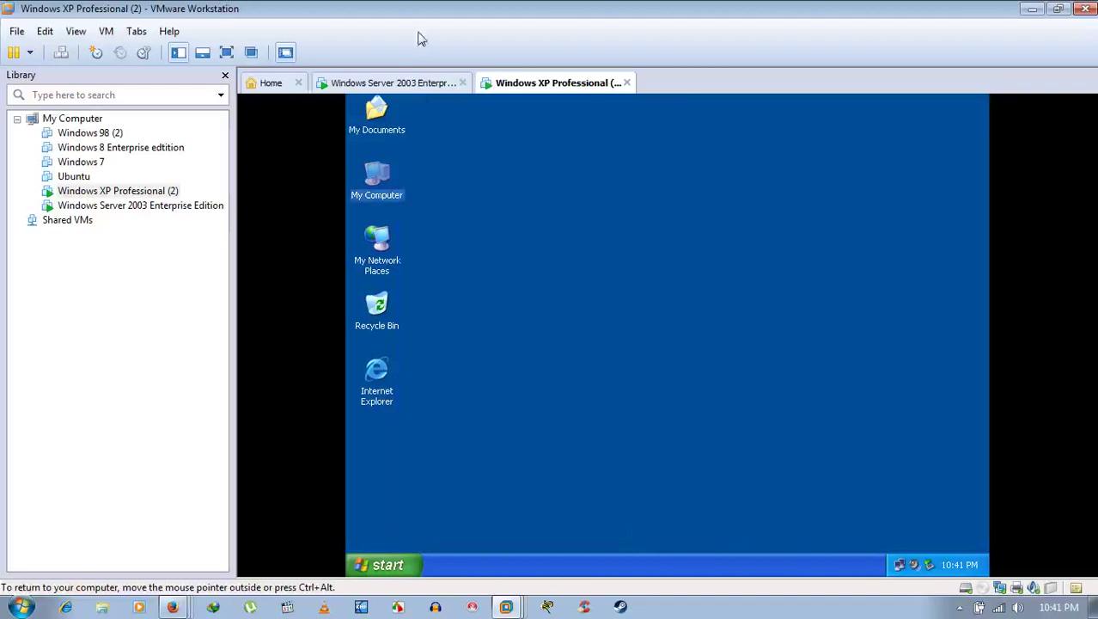
click(416, 86)
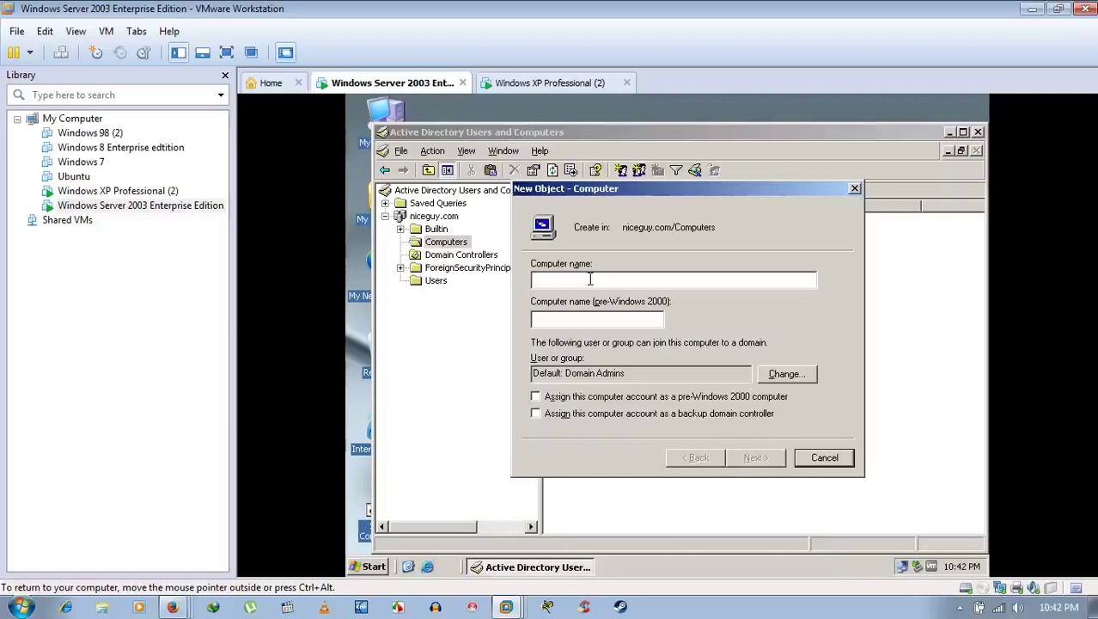
Step: Enter 'home' as the computer name, auto-filling HOME as the pre-Windows 2000 name
text(H)
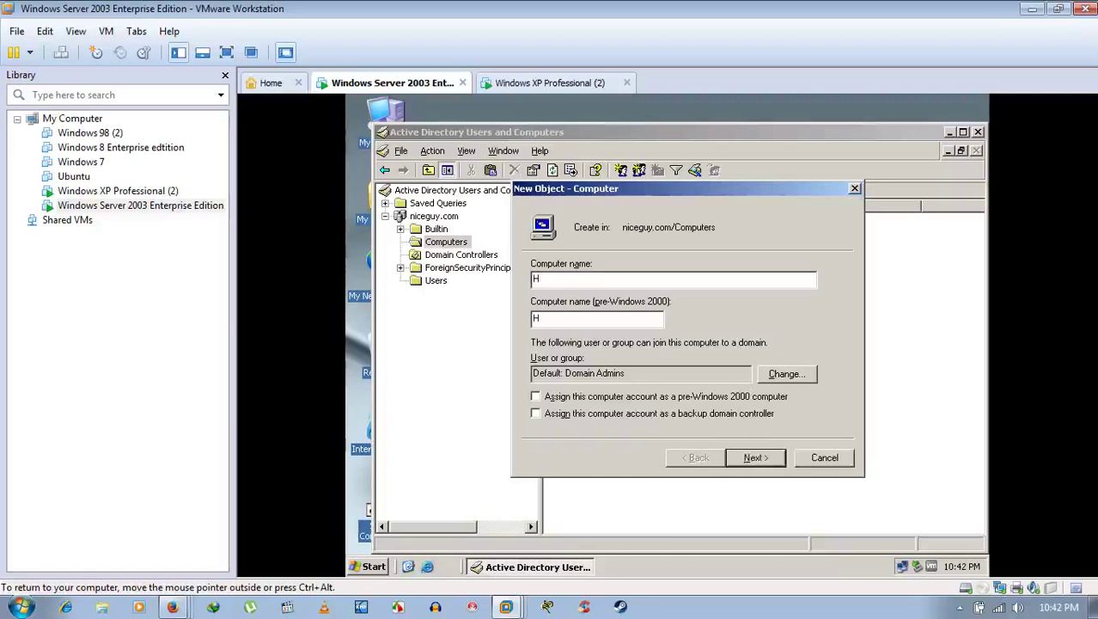
key(BackSpace)
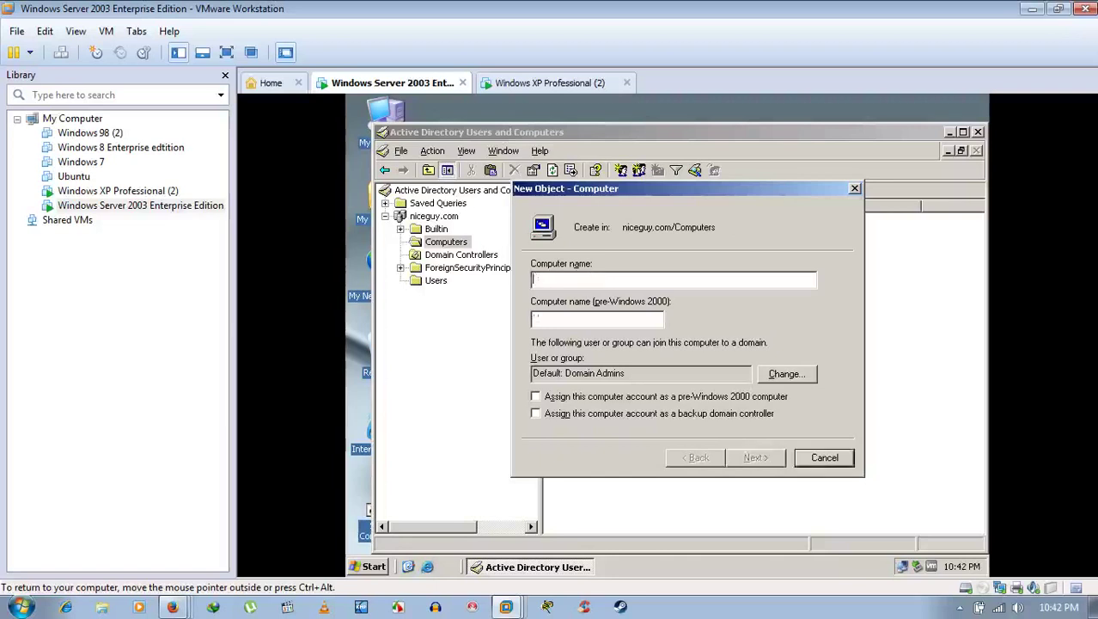
text(home)
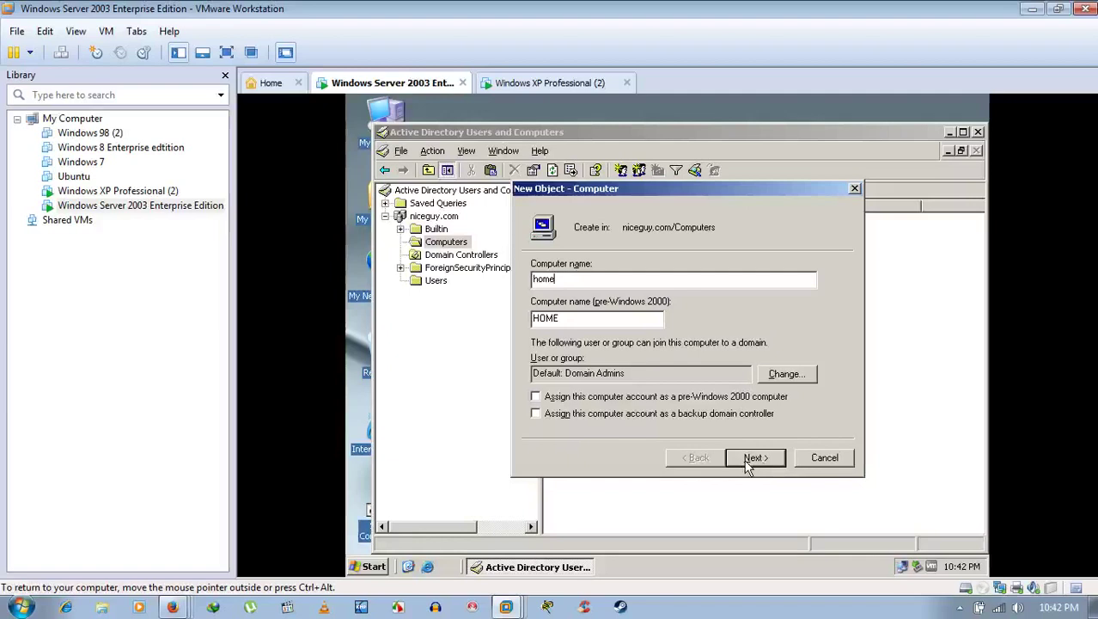
click(756, 457)
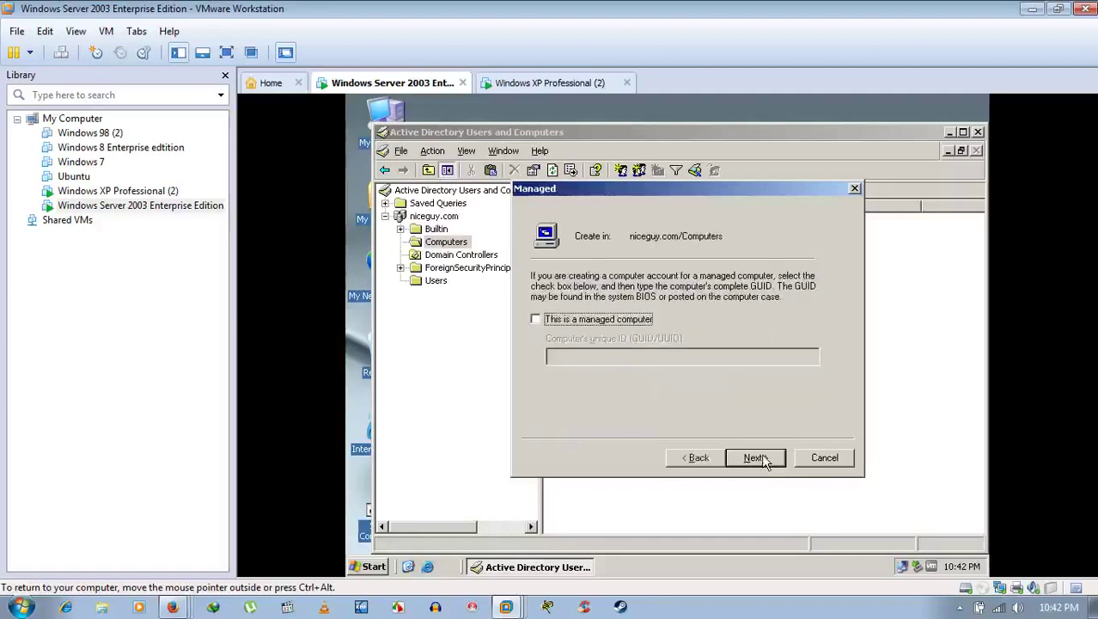
click(756, 457)
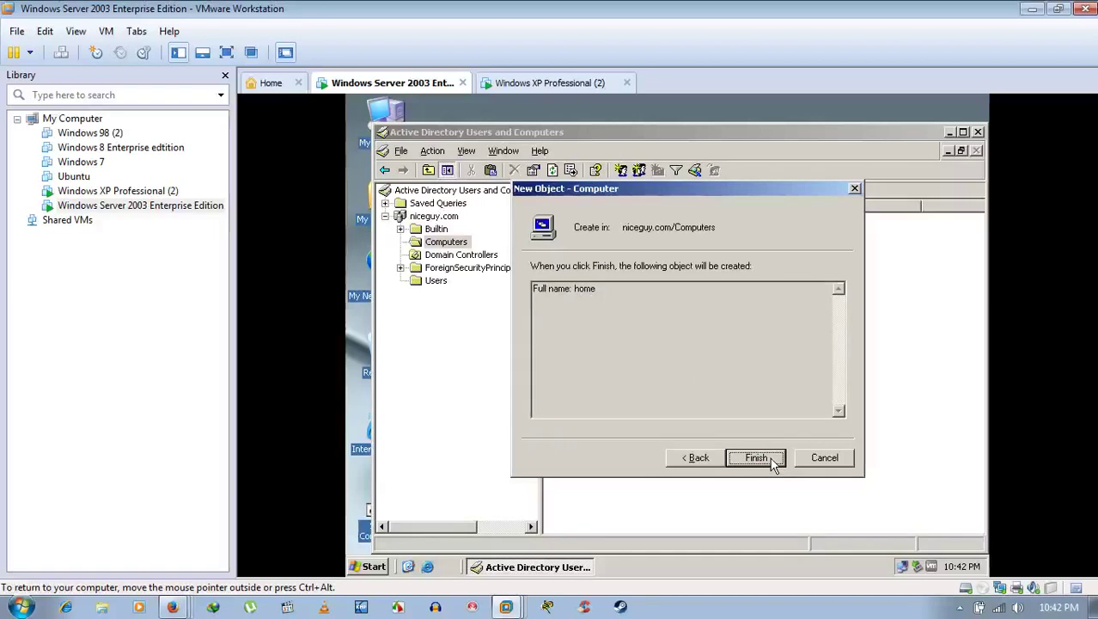
click(761, 460)
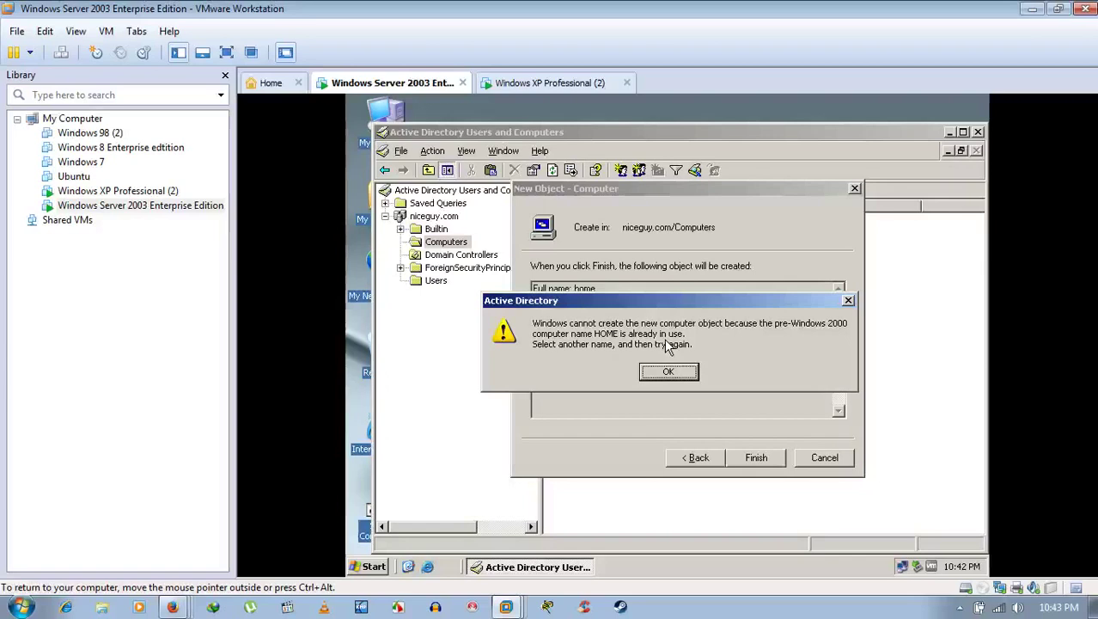
click(667, 371)
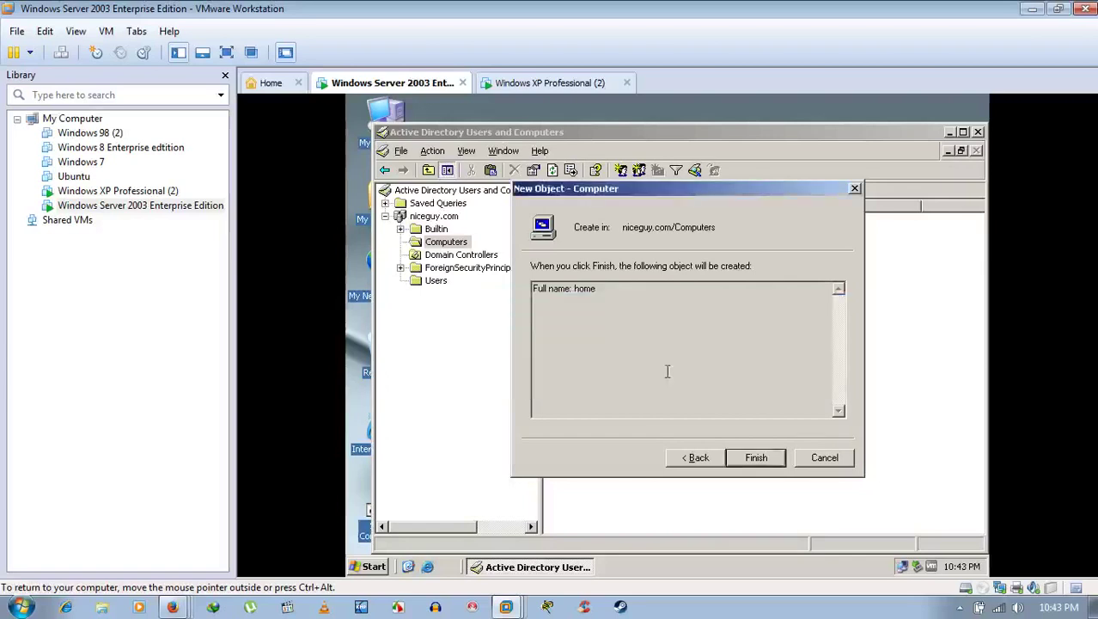
click(696, 457)
click(696, 457)
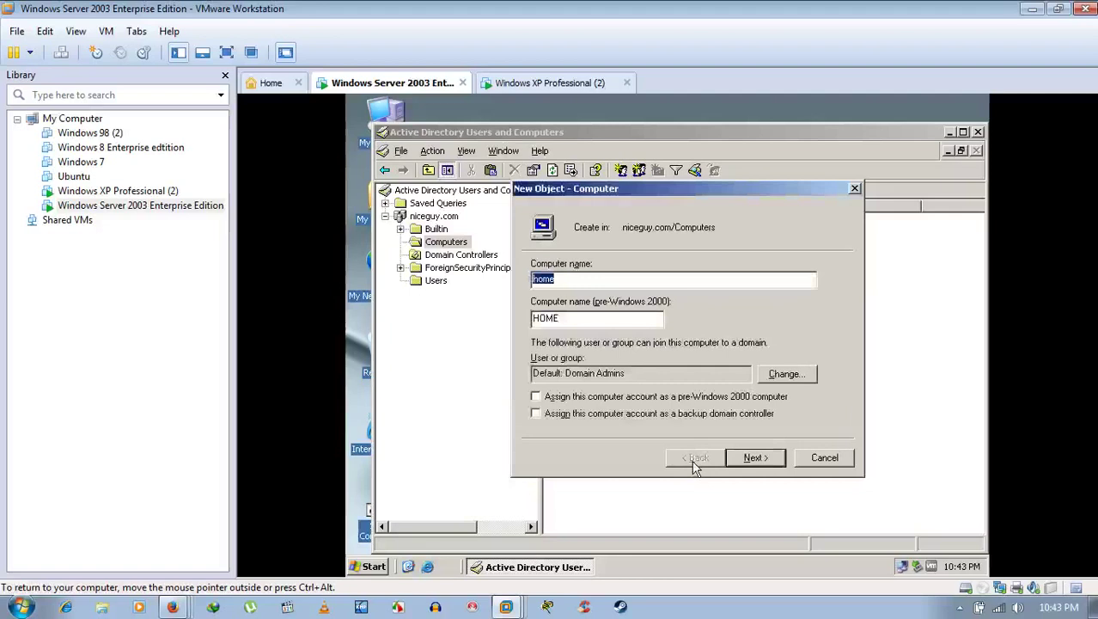
click(602, 280)
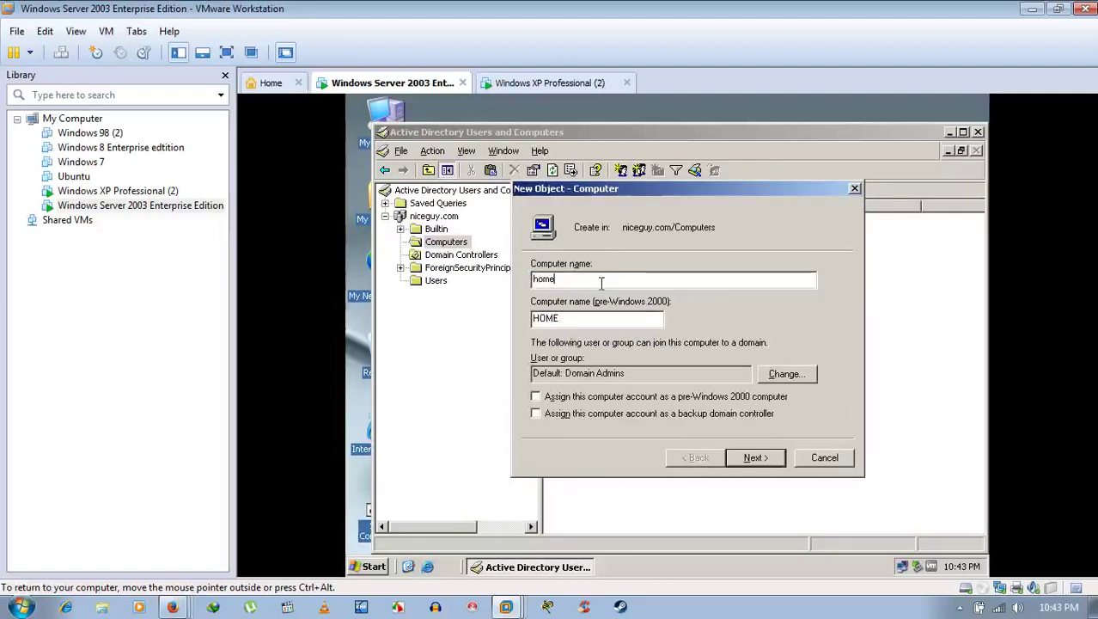
Step: Confirm the XP machine's full computer name home.niceguy.com in System Properties, then cancel
click(566, 85)
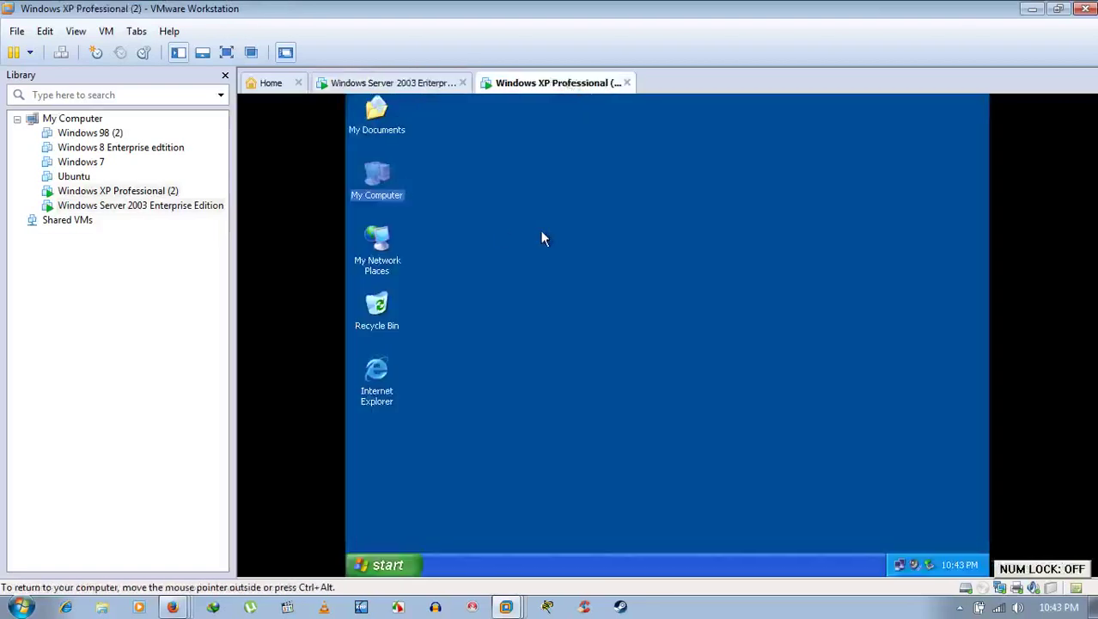
click(540, 230)
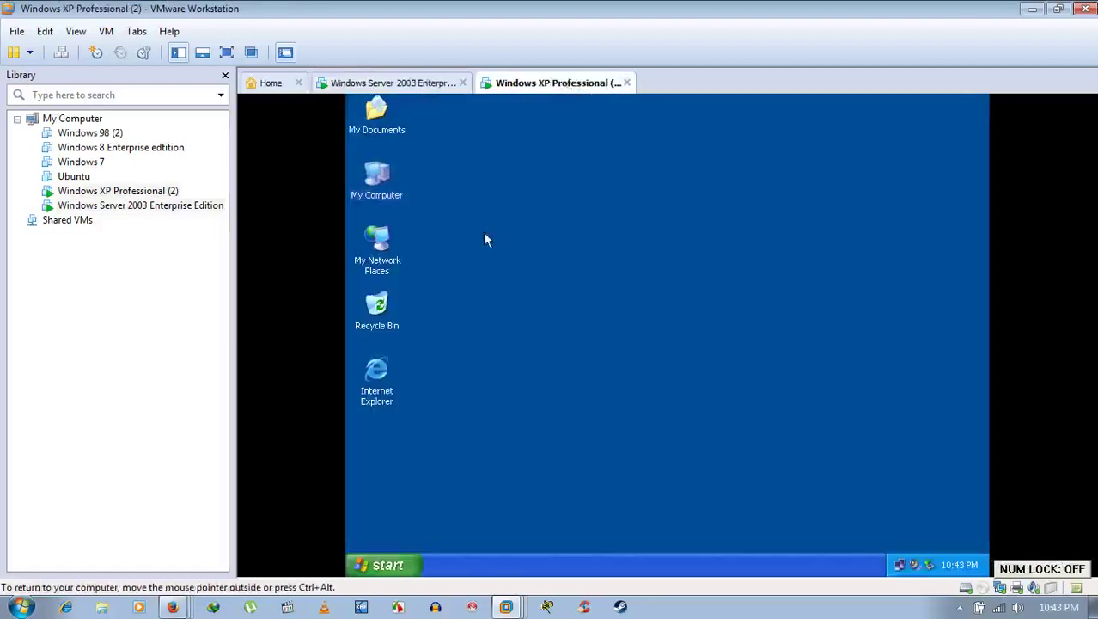
right_click(375, 181)
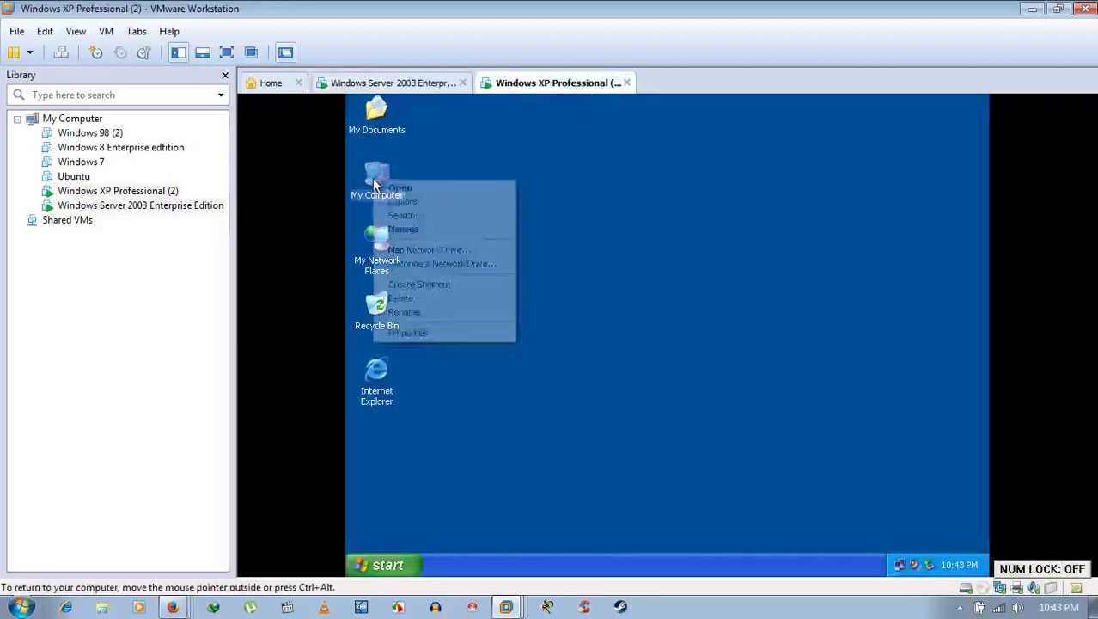
click(436, 333)
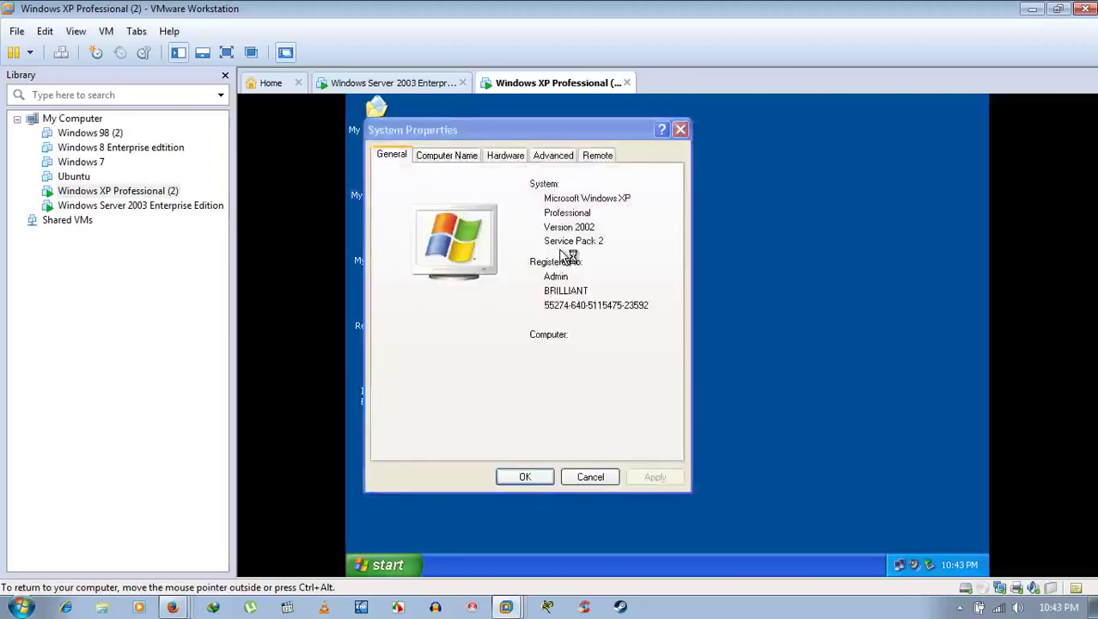
click(444, 158)
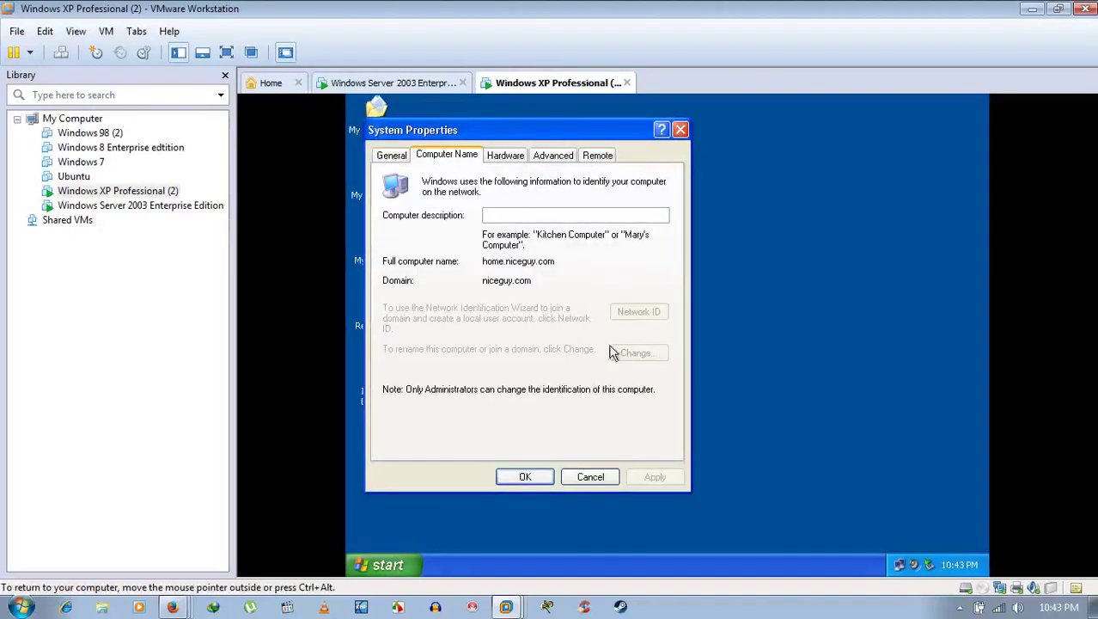
click(603, 479)
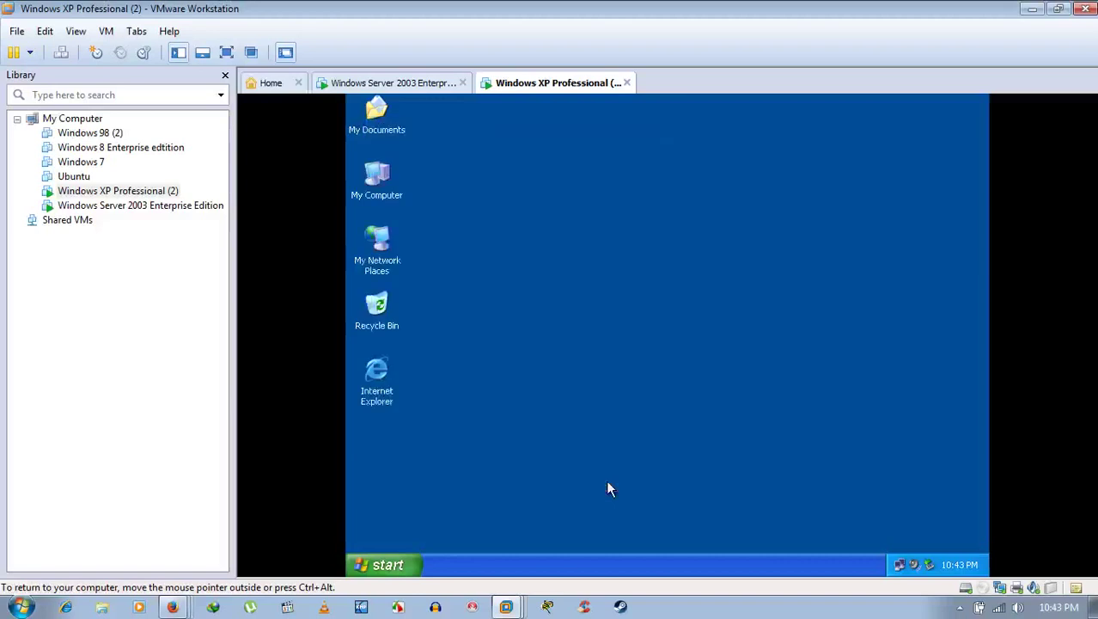
Step: On the Server 2003 guest, edit and trim the new computer's name fields, then cancel New Object - Computer
click(434, 85)
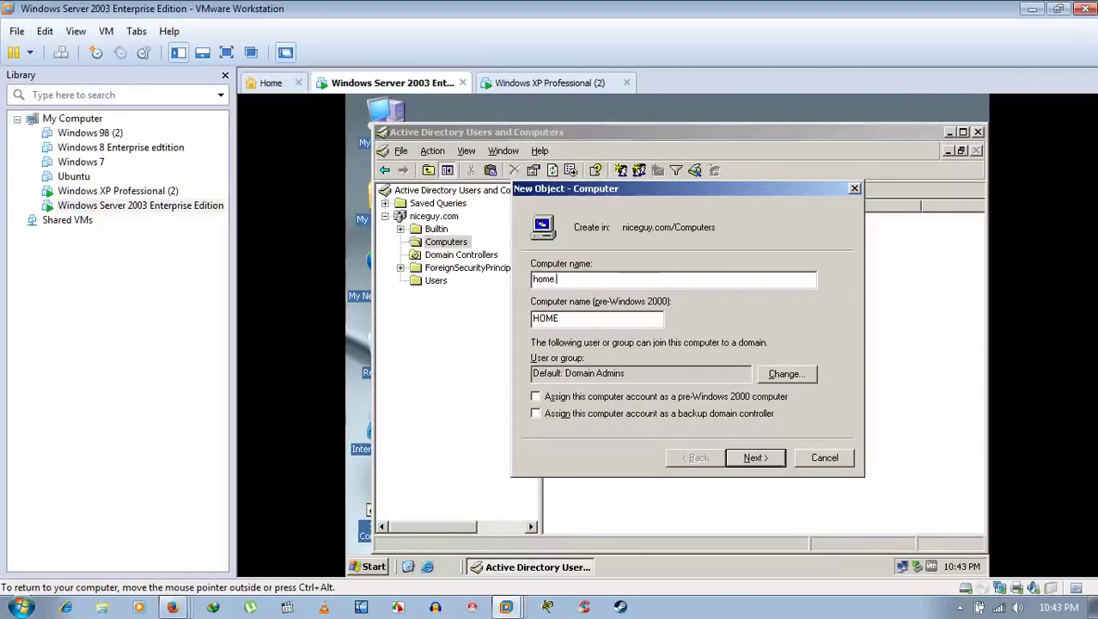
text(niceguy)
text(y)
text(.com)
click(603, 320)
text(NICE)
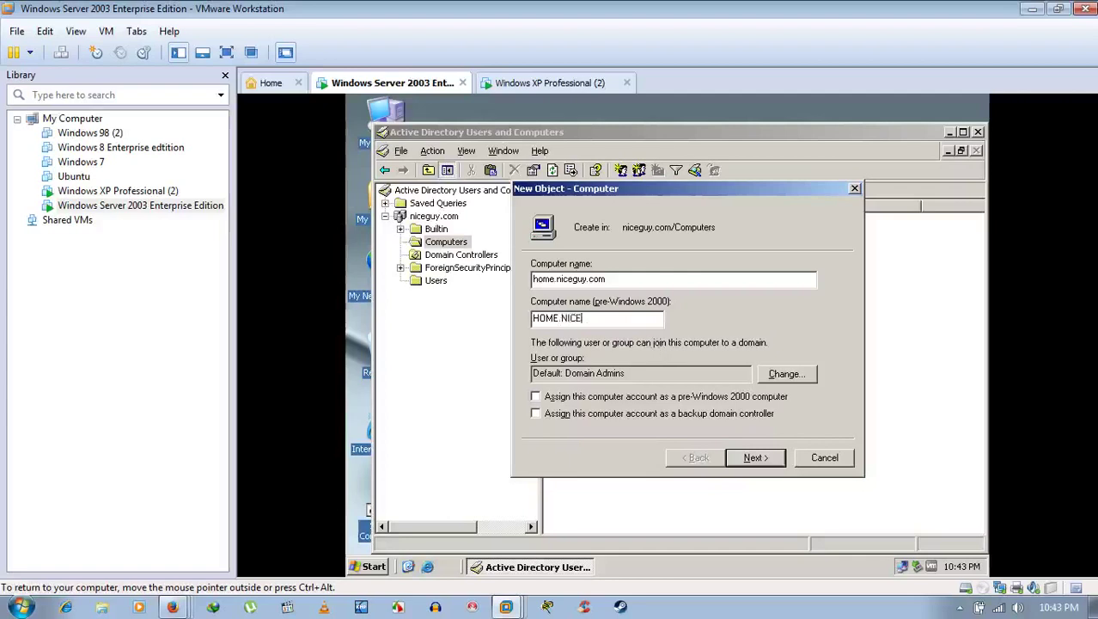
text(GUY.CO)
key(BackSpace)
key(BackSpace)
key(BackSpace)
click(615, 279)
key(BackSpace)
key(BackSpace)
key(BackSpace)
key(BackSpace)
key(BackSpace)
key(BackSpace)
key(BackSpace)
key(BackSpace)
key(BackSpace)
key(BackSpace)
key(BackSpace)
key(BackSpace)
key(BackSpace)
key(BackSpace)
key(BackSpace)
key(BackSpace)
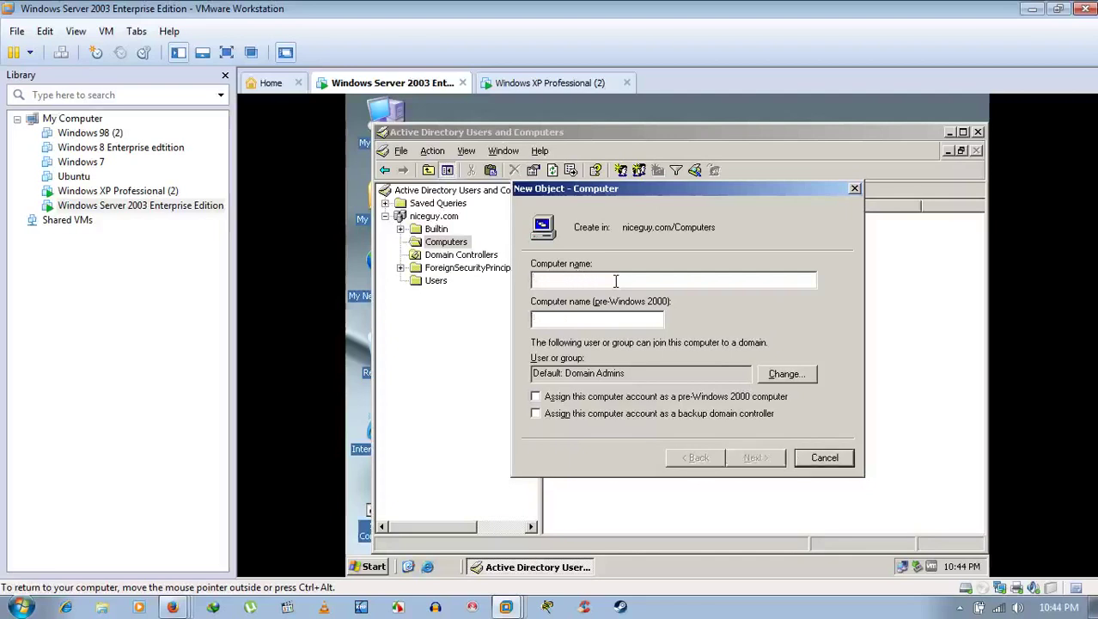
click(824, 457)
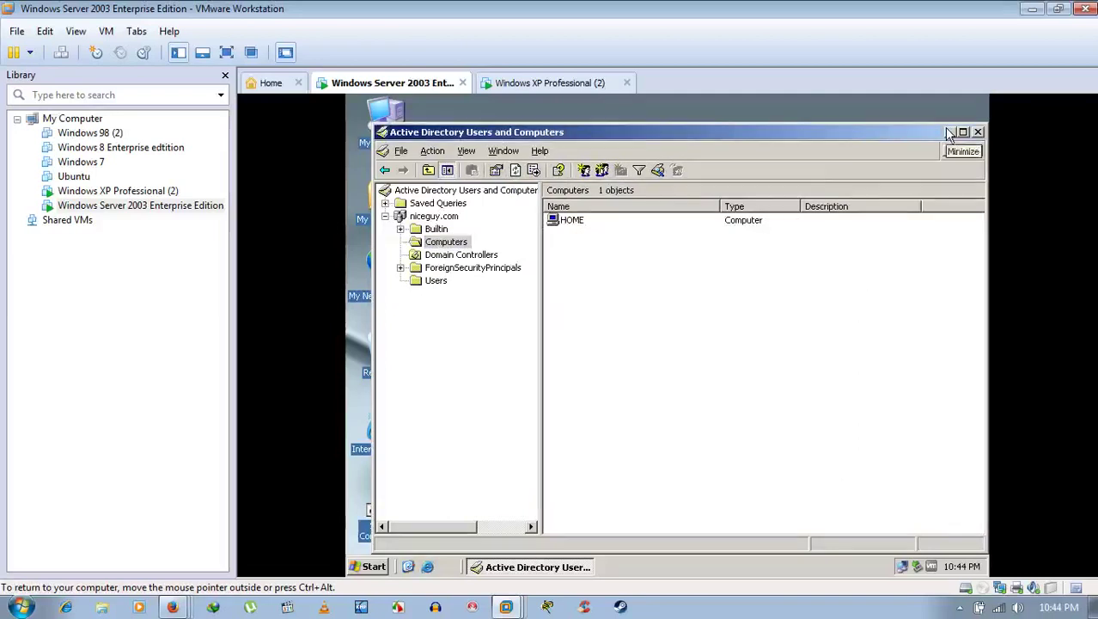
Step: Minimize Active Directory Users and Computers on the Server 2003 guest
click(950, 131)
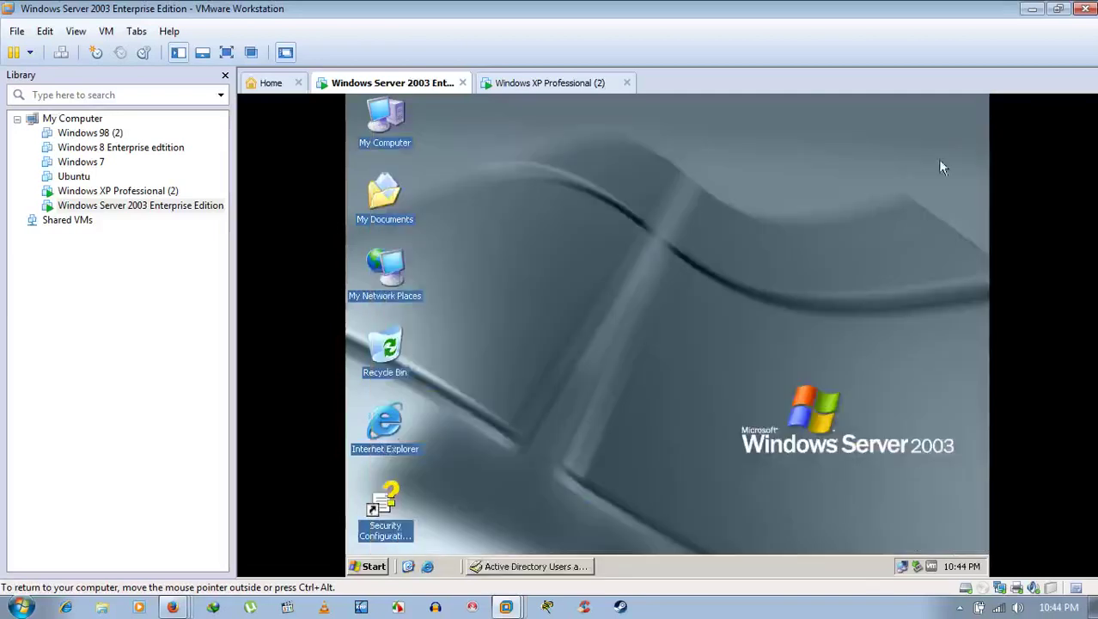
click(960, 606)
right_click(976, 539)
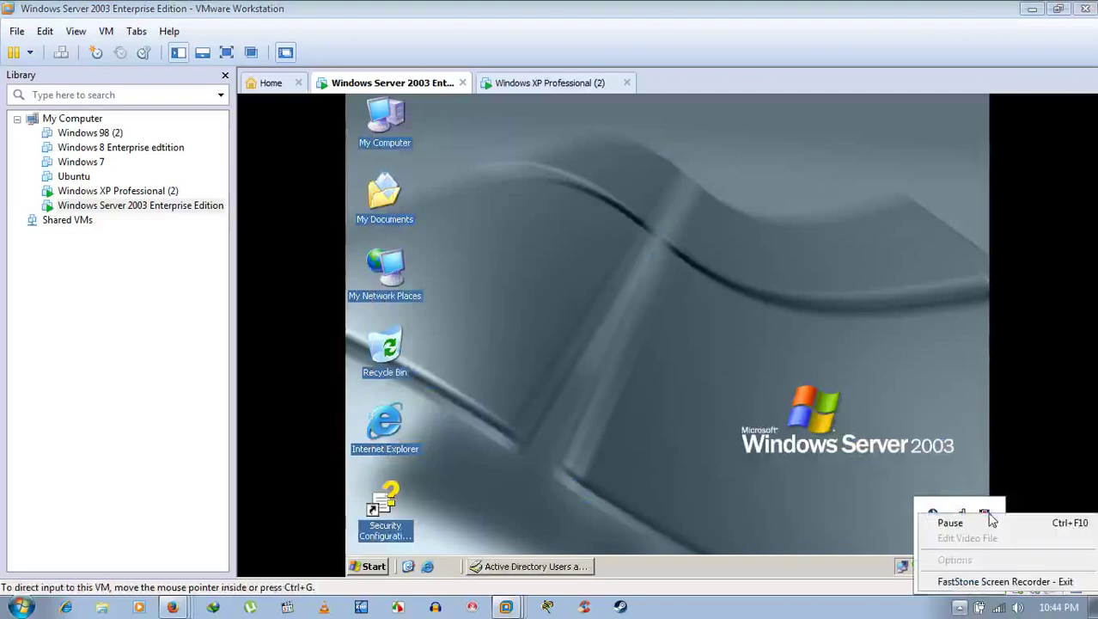
click(978, 522)
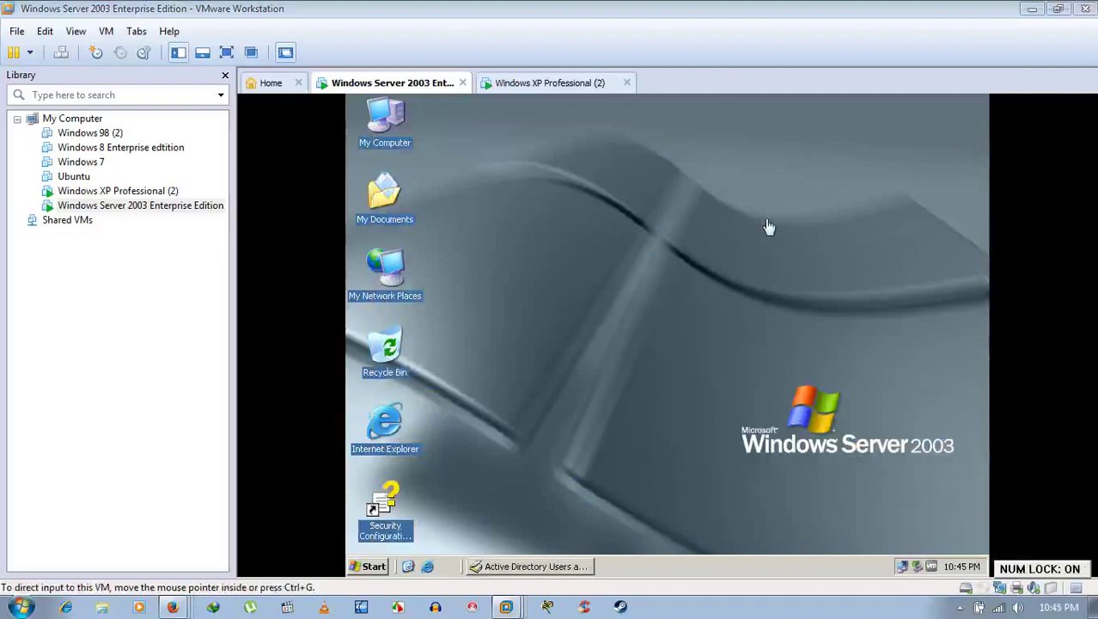
click(685, 226)
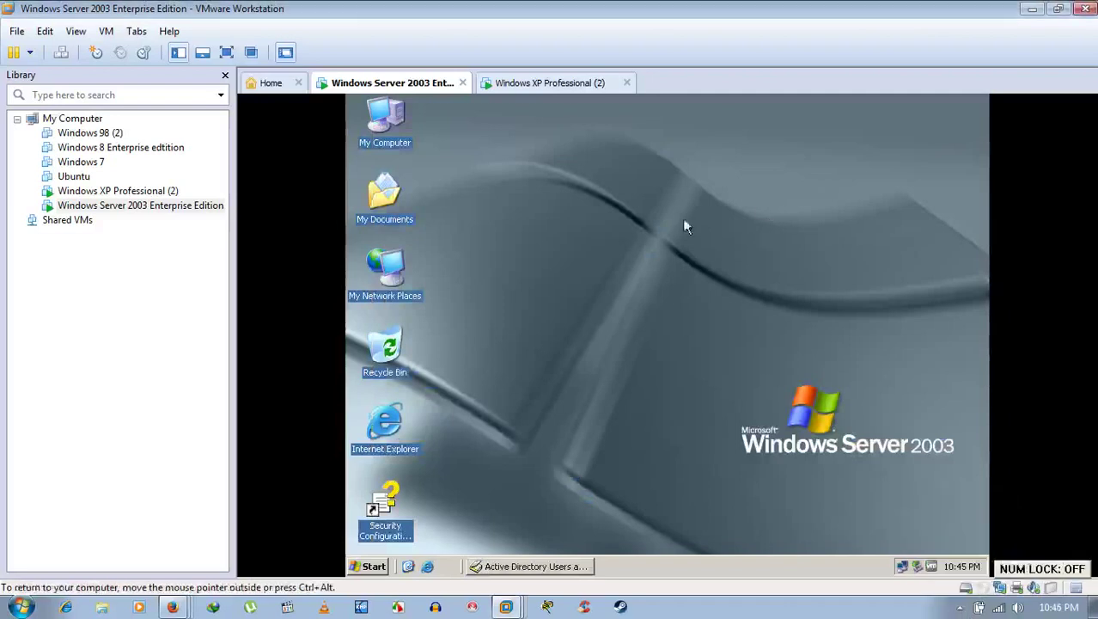
Step: On the XP guest, check the computer name home.niceguy.com in System Properties, then open Start
click(544, 83)
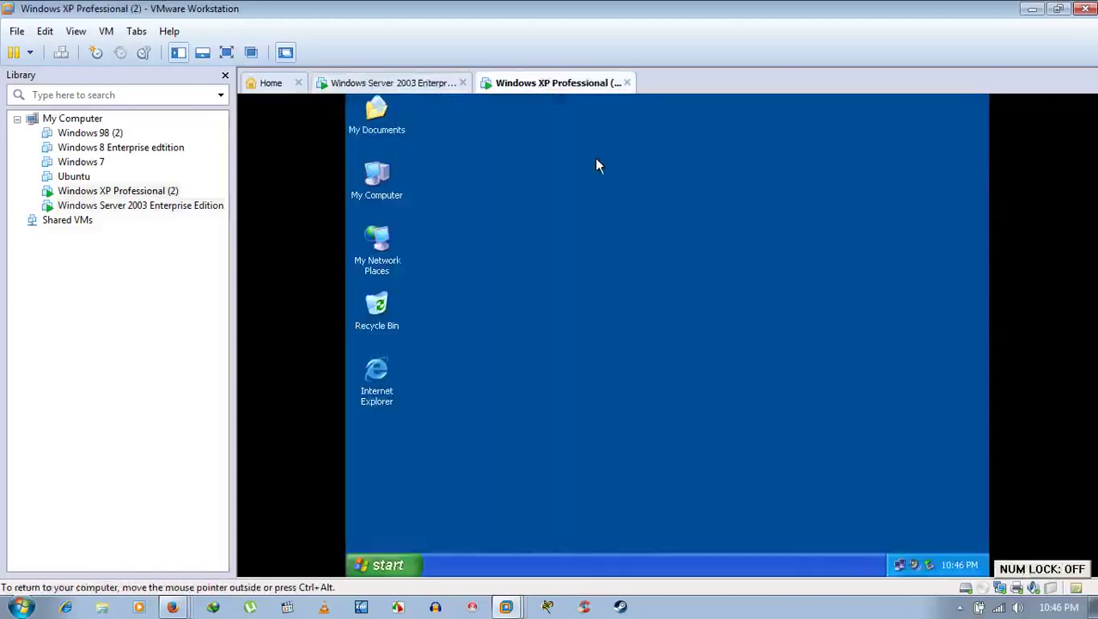
right_click(370, 171)
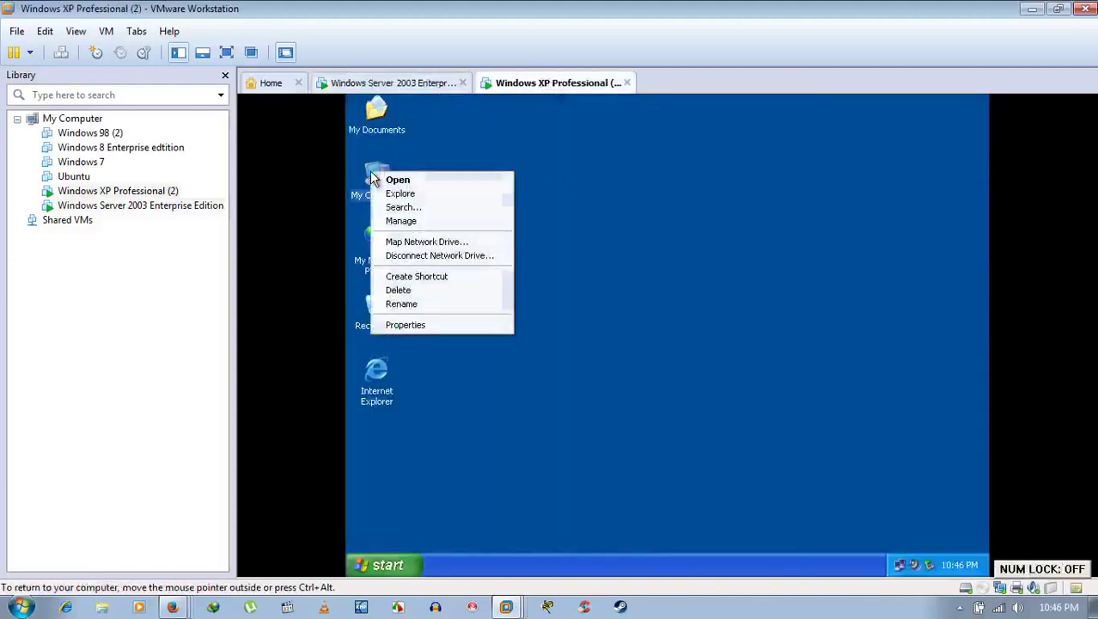
click(434, 325)
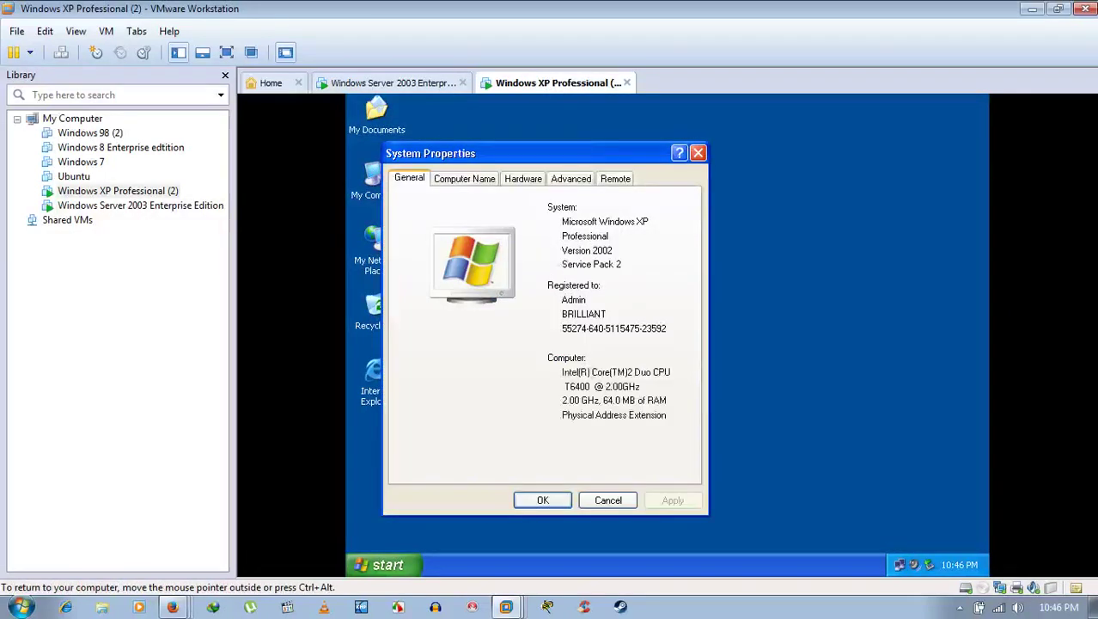
click(465, 179)
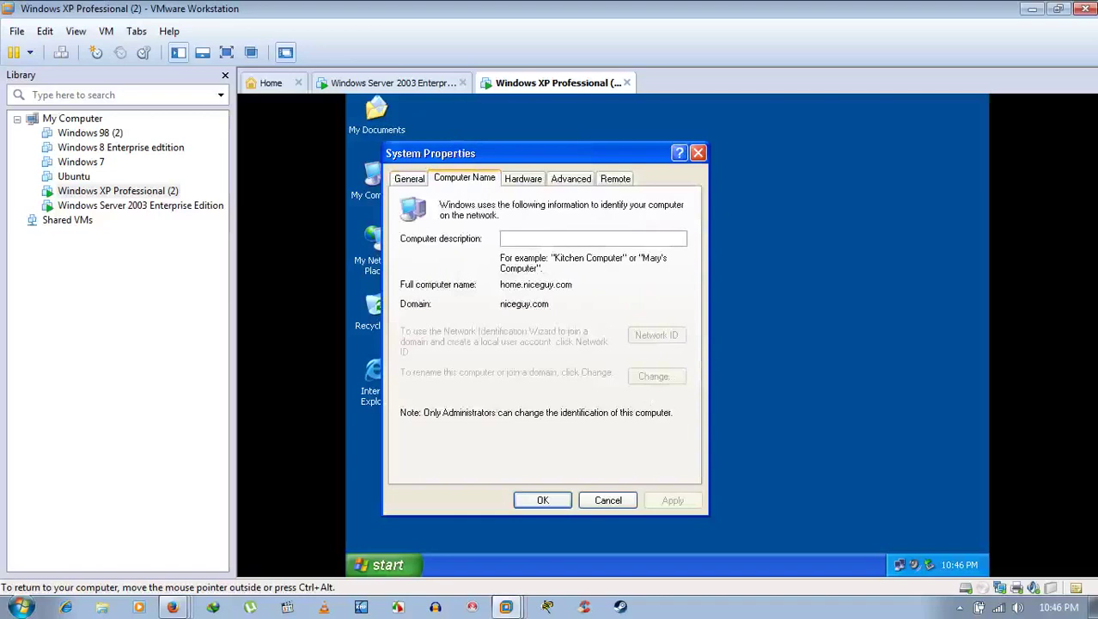
click(607, 501)
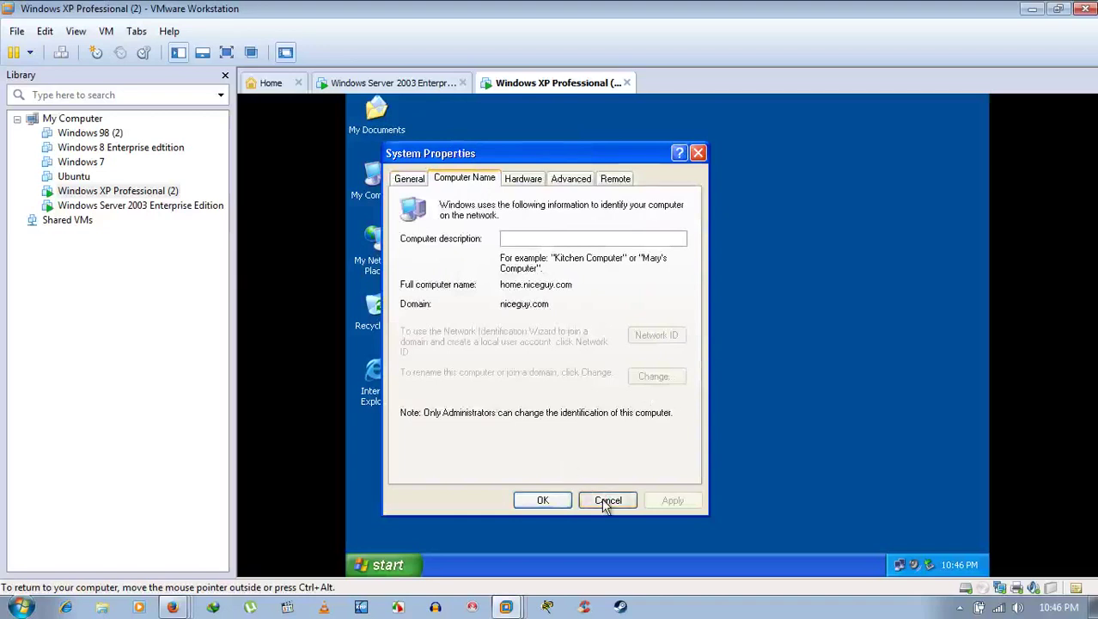
click(411, 565)
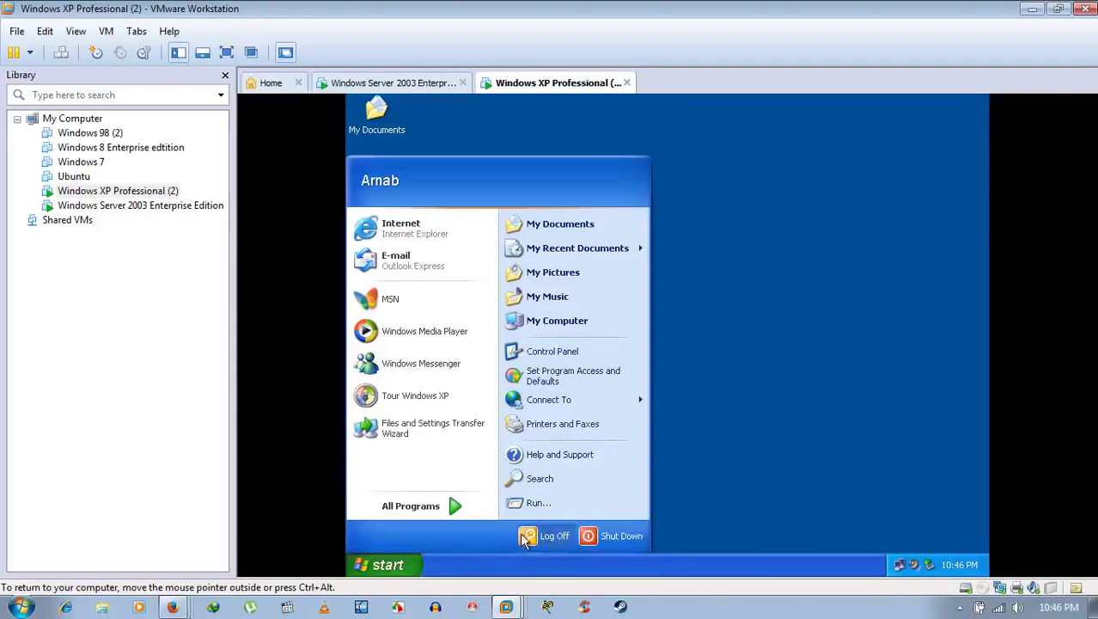
Step: Log off the XP session and bring up the logon prompt with Ctrl+Alt+Del
click(527, 535)
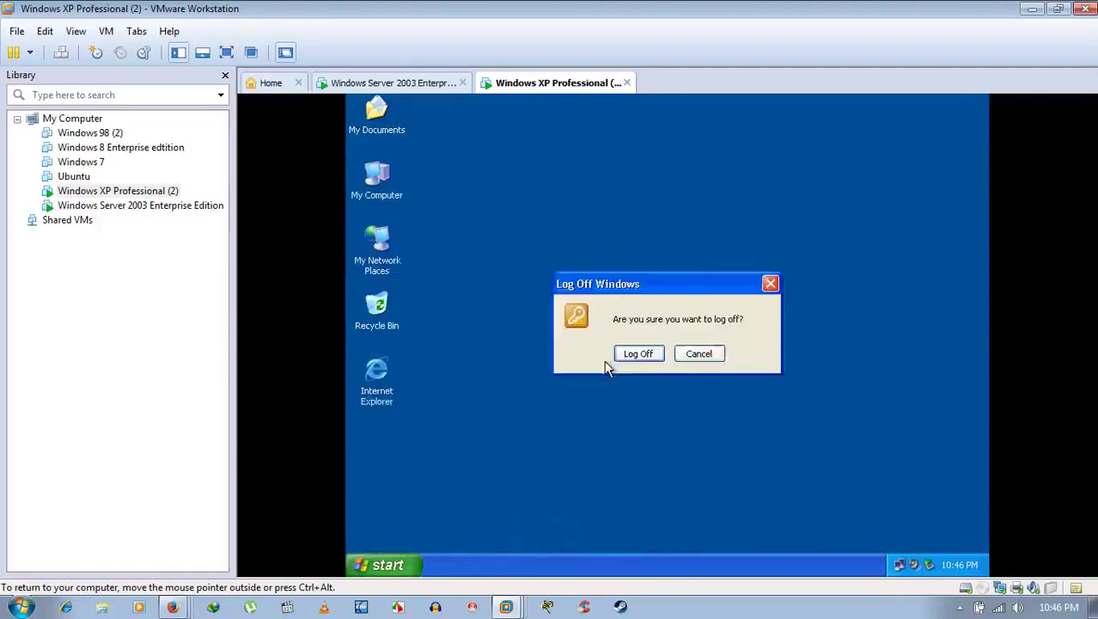
click(639, 354)
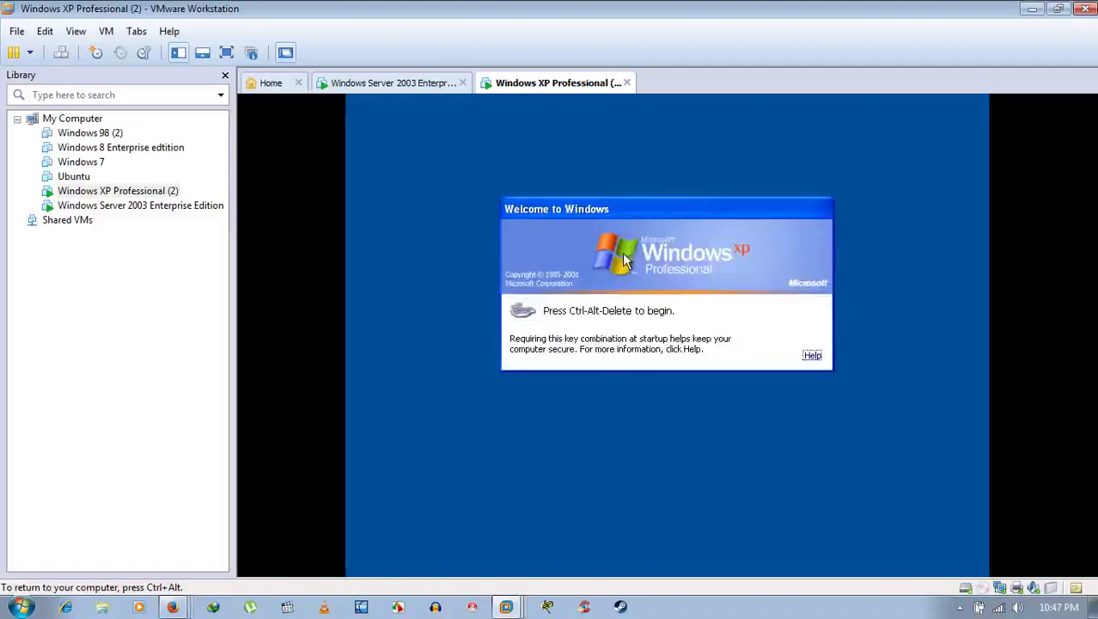
key(ctrl+alt)
click(624, 101)
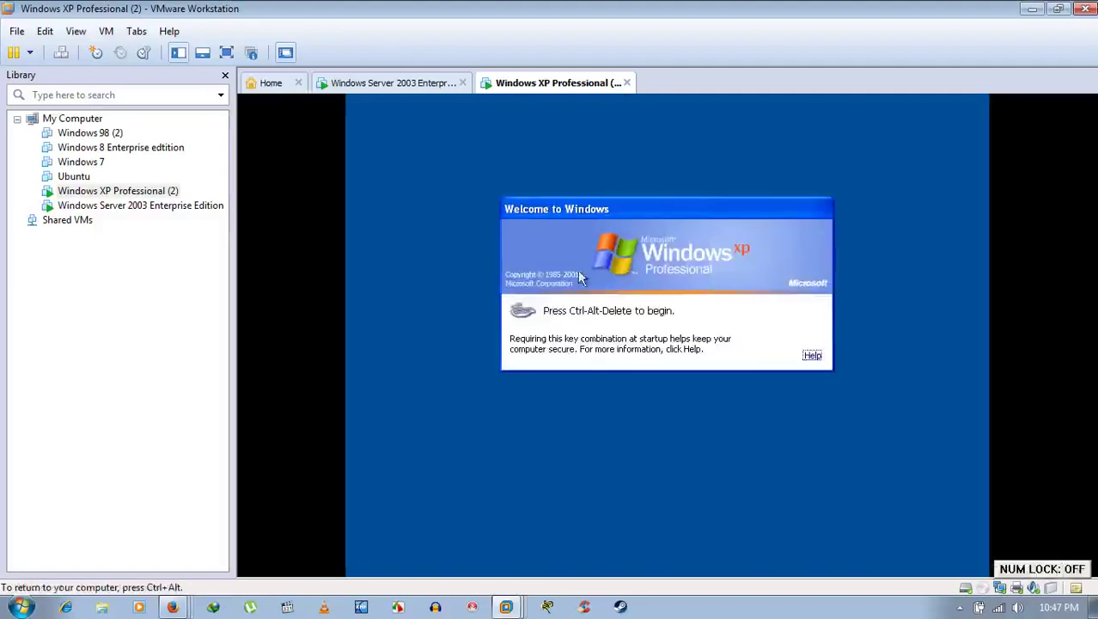
key(ctrl+alt)
click(505, 271)
key(ctrl+alt+Delete)
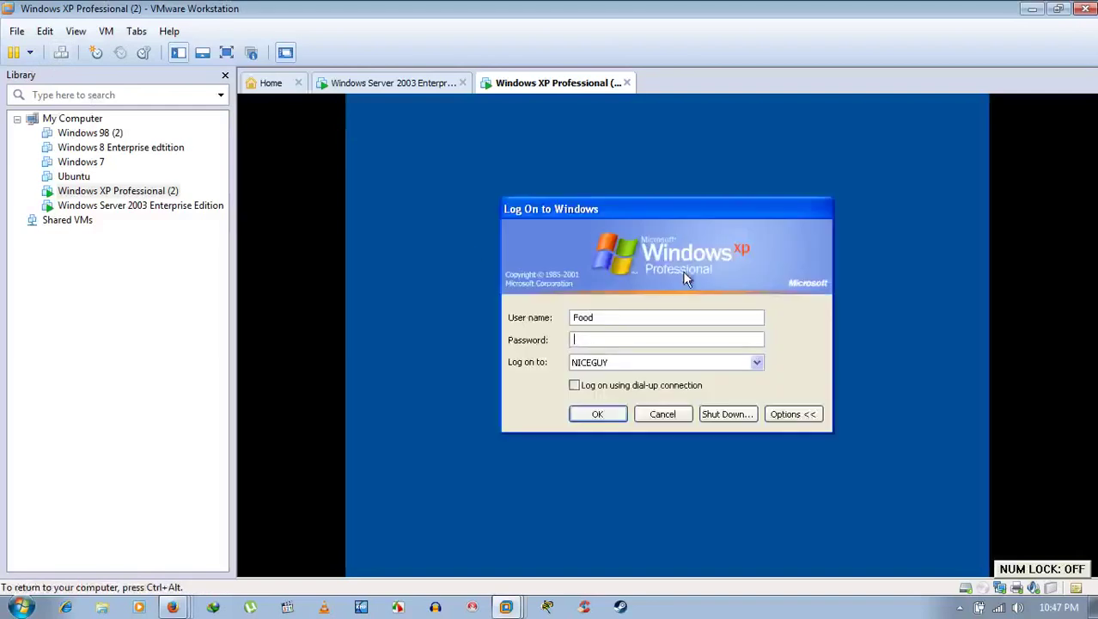
Step: Log on to HOME (this computer) with the local account's user name and password
click(617, 365)
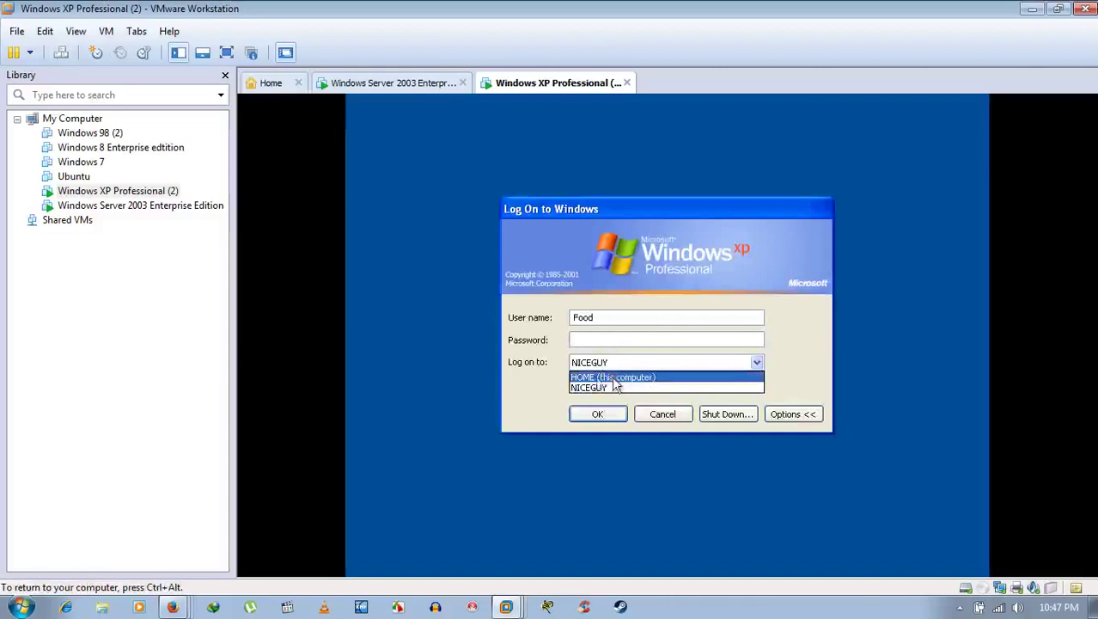
click(614, 378)
click(612, 338)
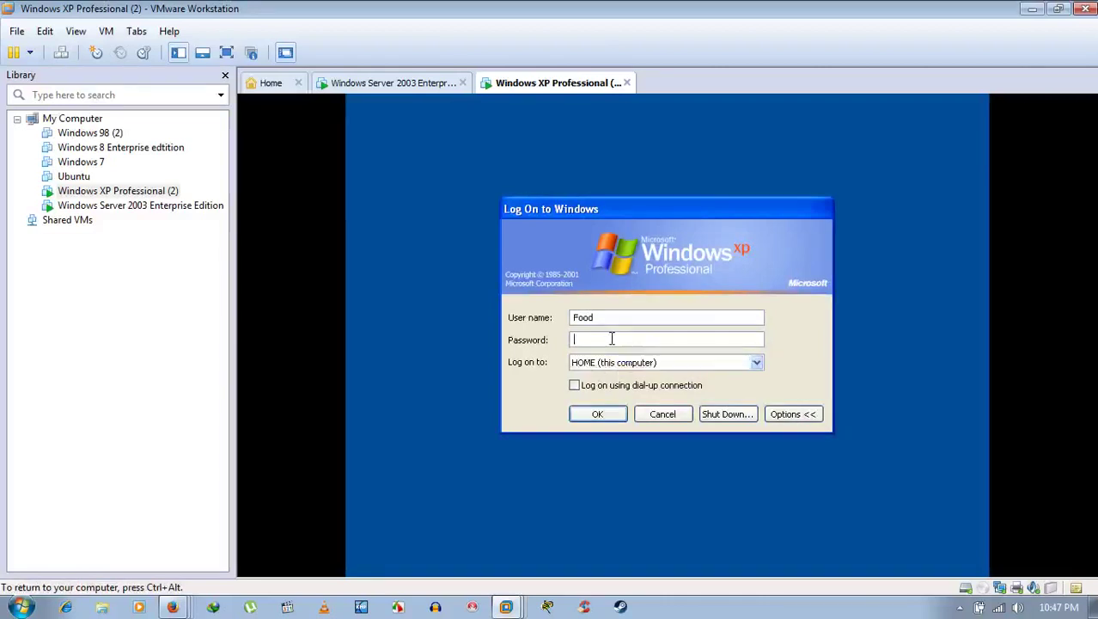
click(617, 320)
key(BackSpace)
key(BackSpace)
key(BackSpace)
key(BackSpace)
text(Arn)
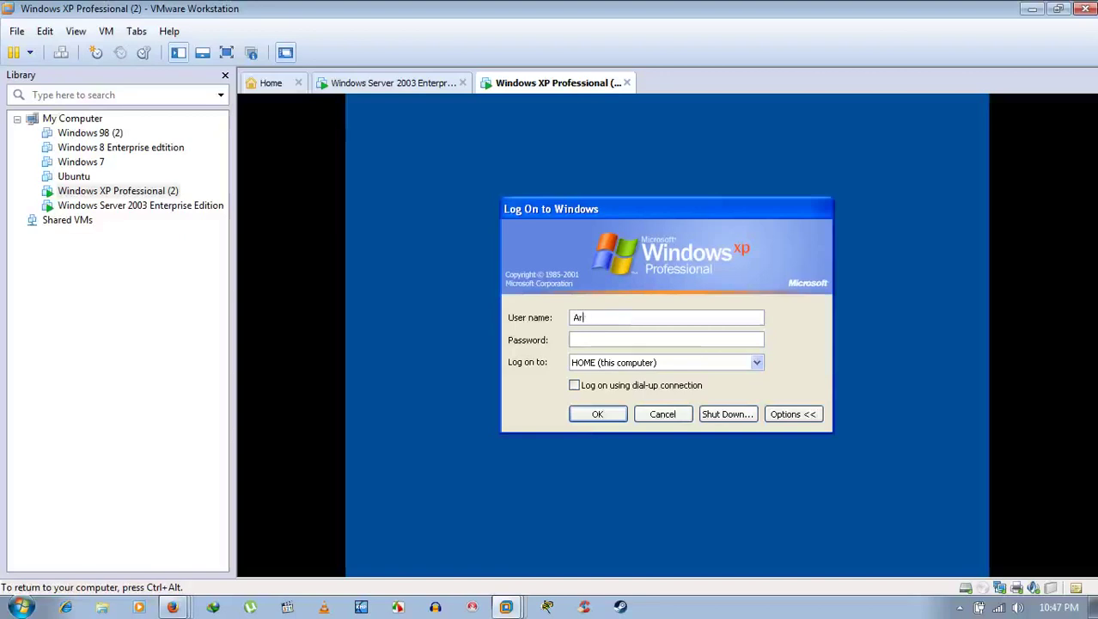
text(ab*****)
key(BackSpace)
key(Return)
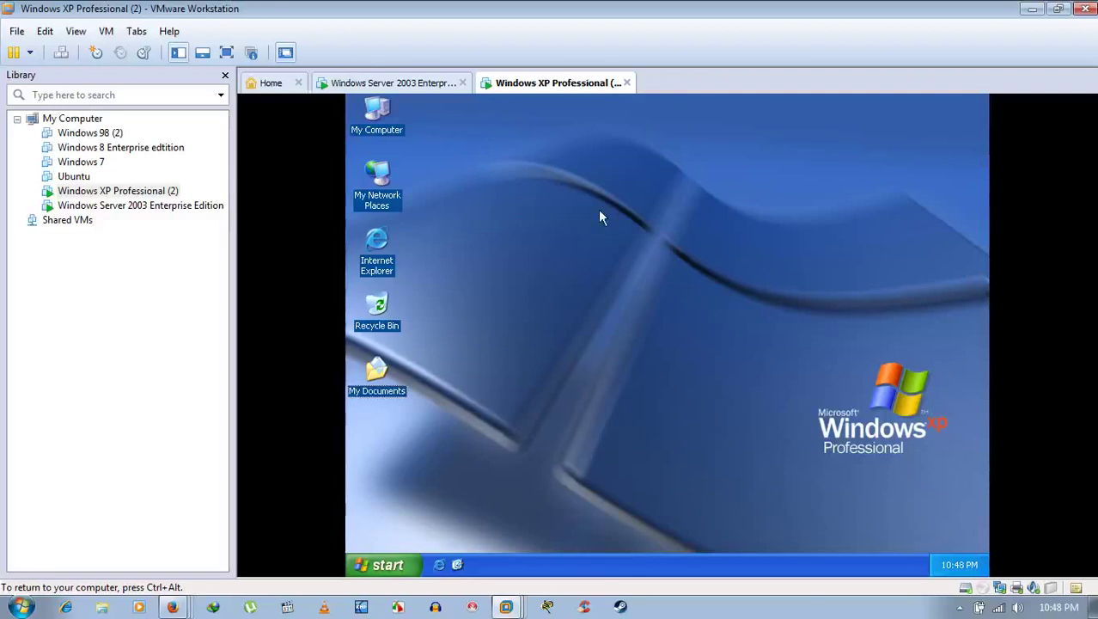
Step: Once the local logon finishes, open My Computer on the XP desktop
double_click(385, 110)
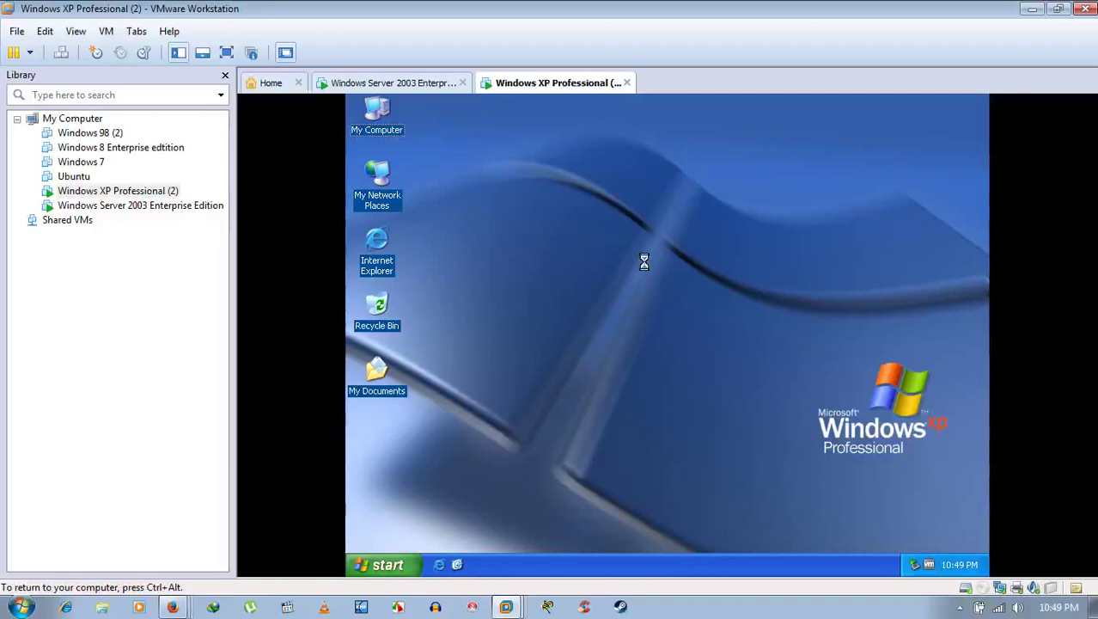
click(458, 144)
right_click(381, 122)
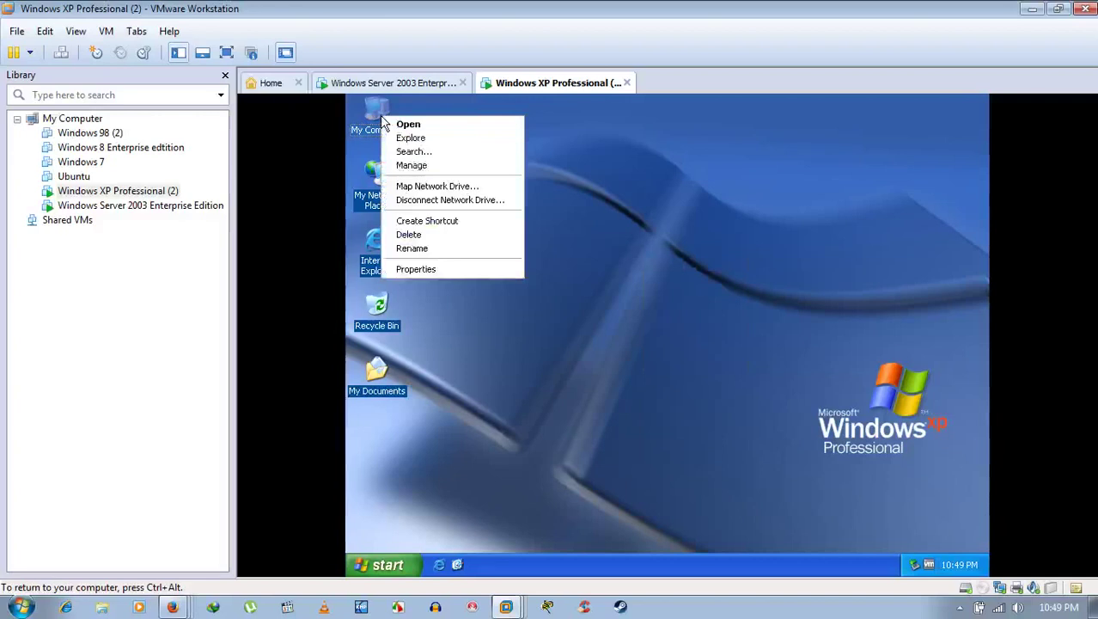
click(424, 268)
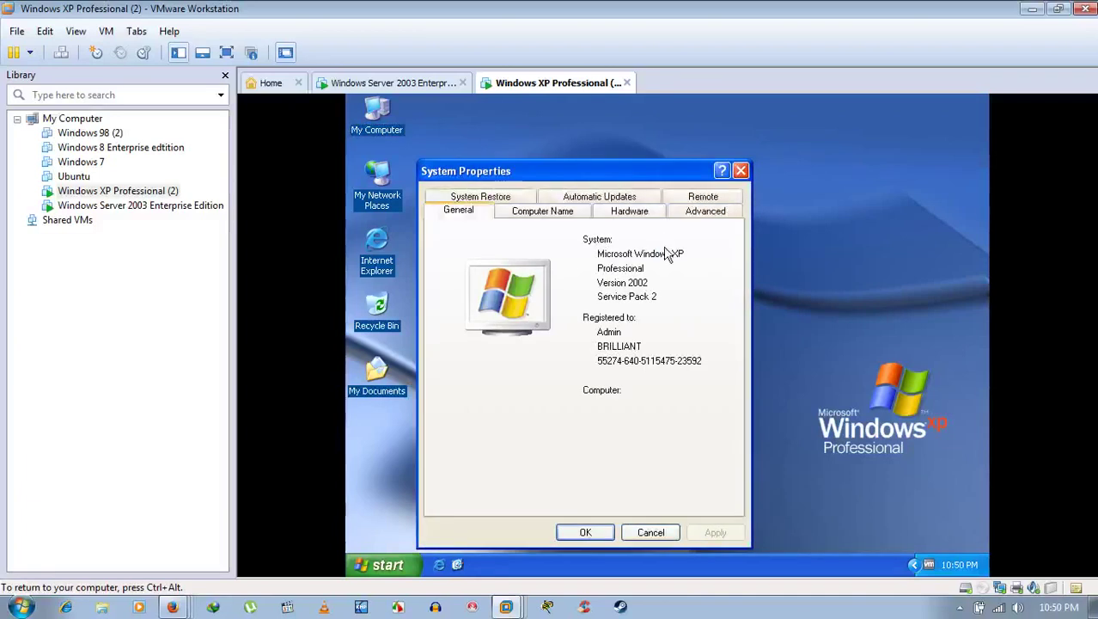
click(556, 213)
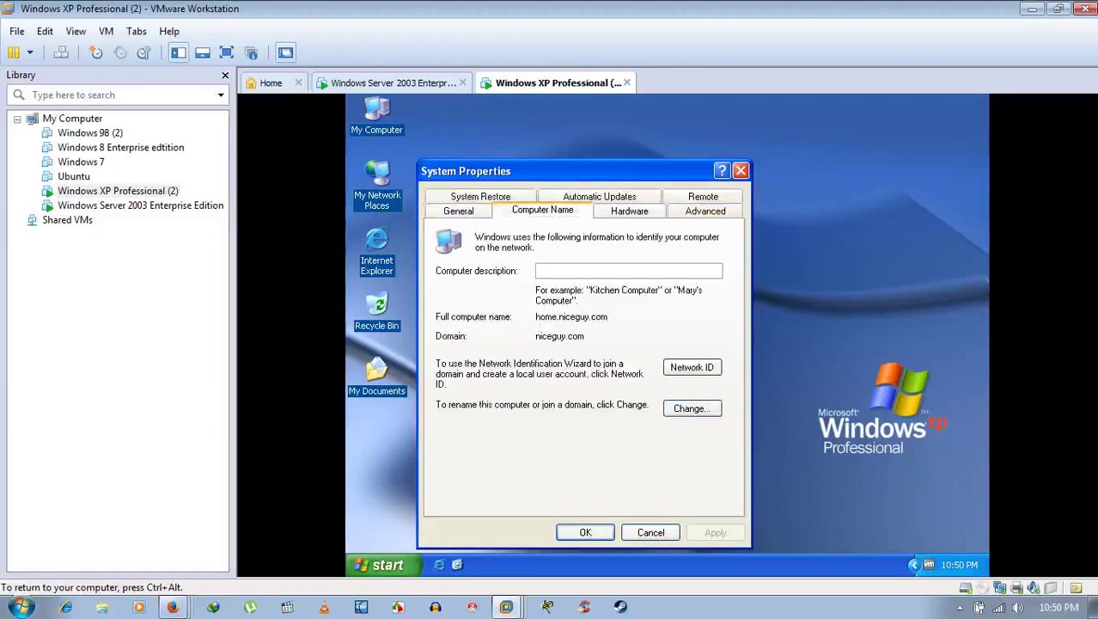
click(700, 408)
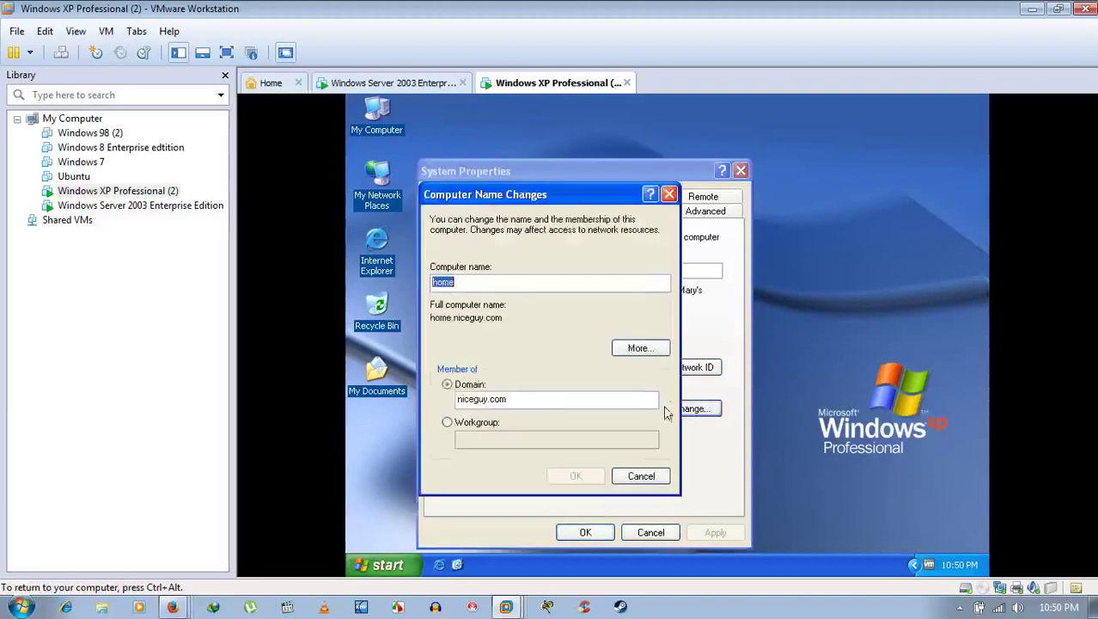
click(648, 481)
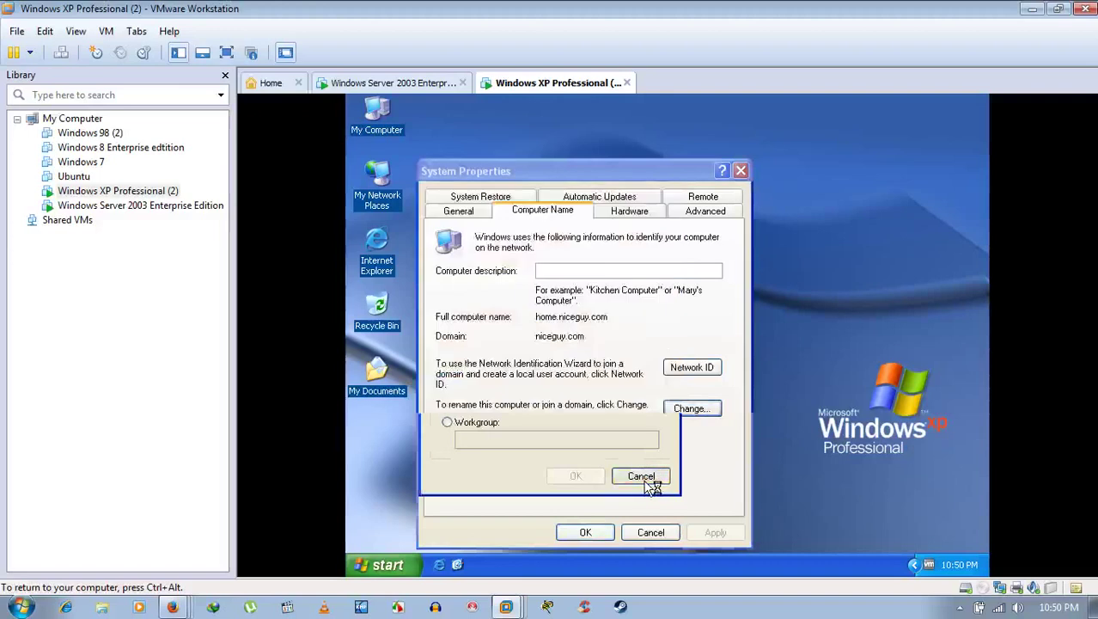
click(666, 532)
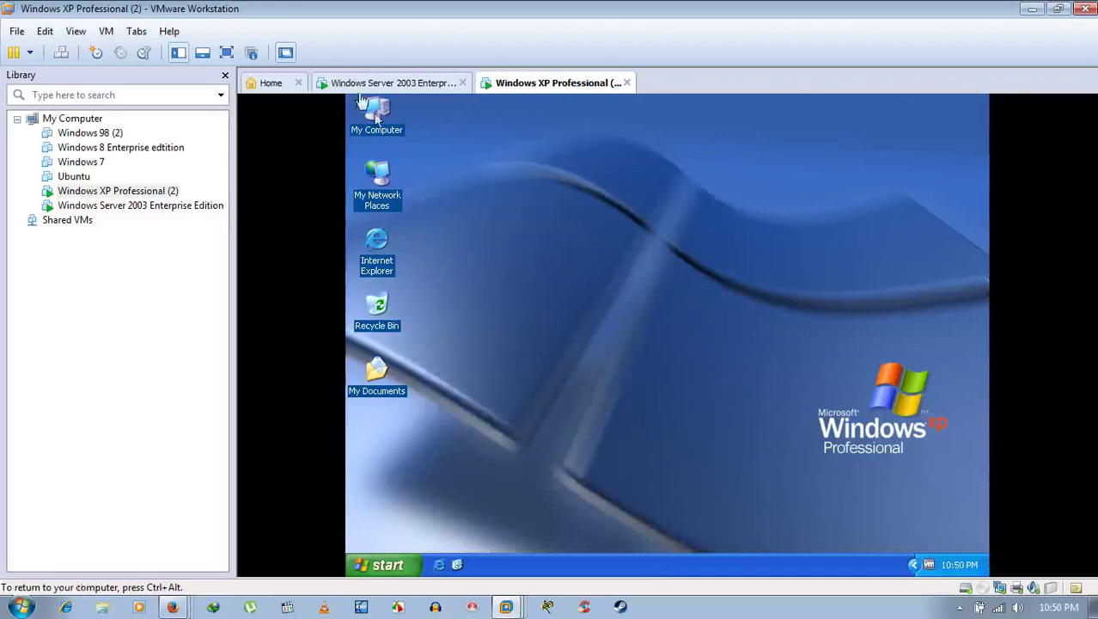
click(414, 86)
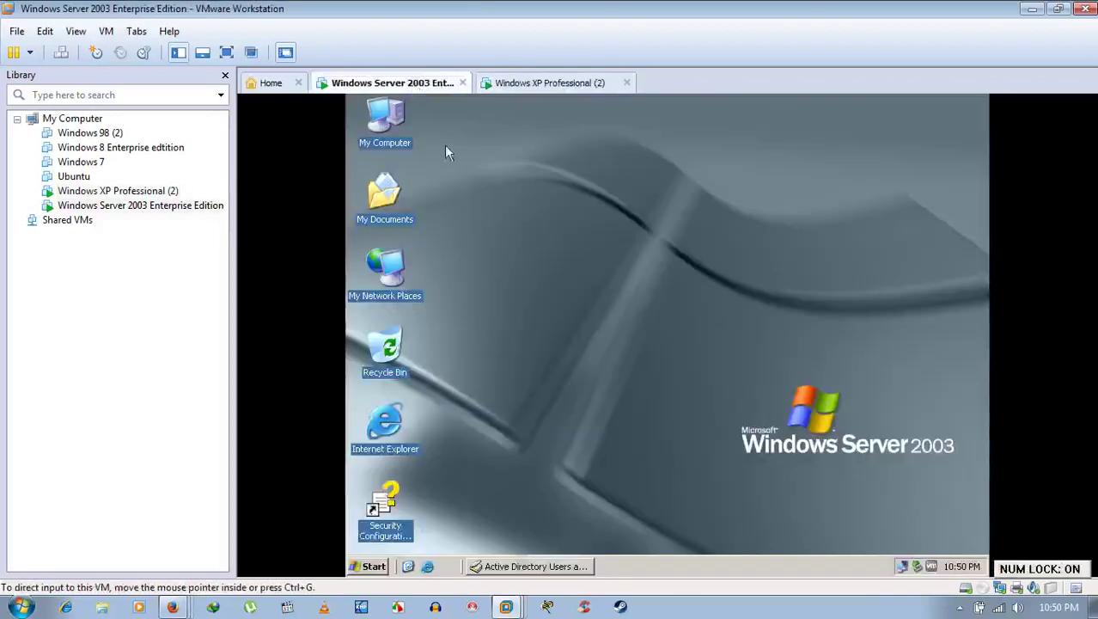
Step: Check the server's computer name and domain in System Properties, then restore Active Directory Users and Computers
right_click(391, 129)
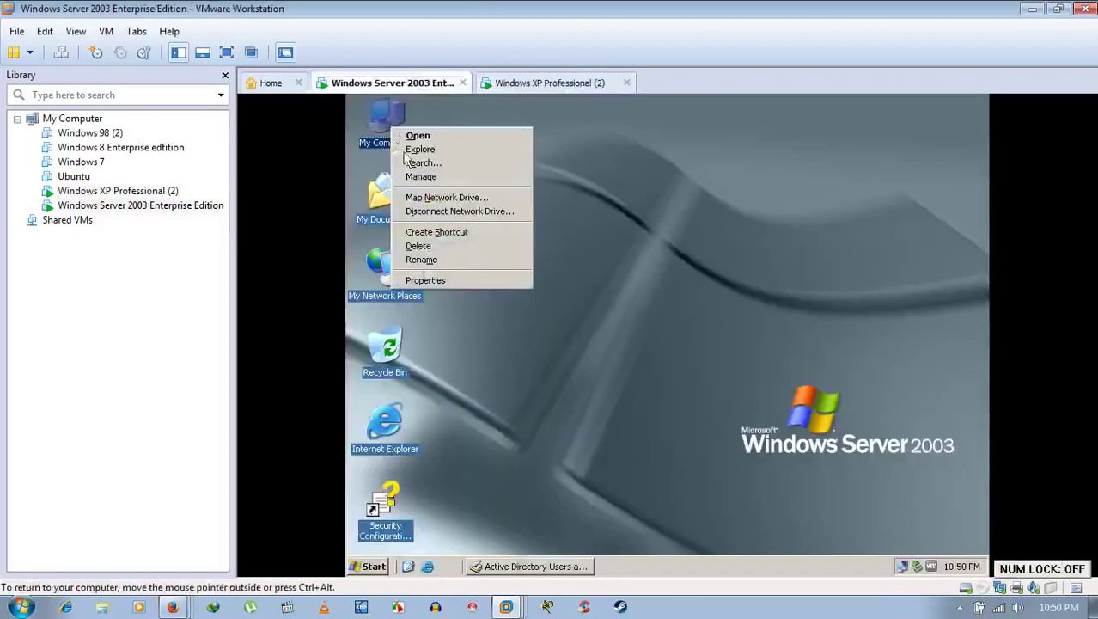
click(461, 282)
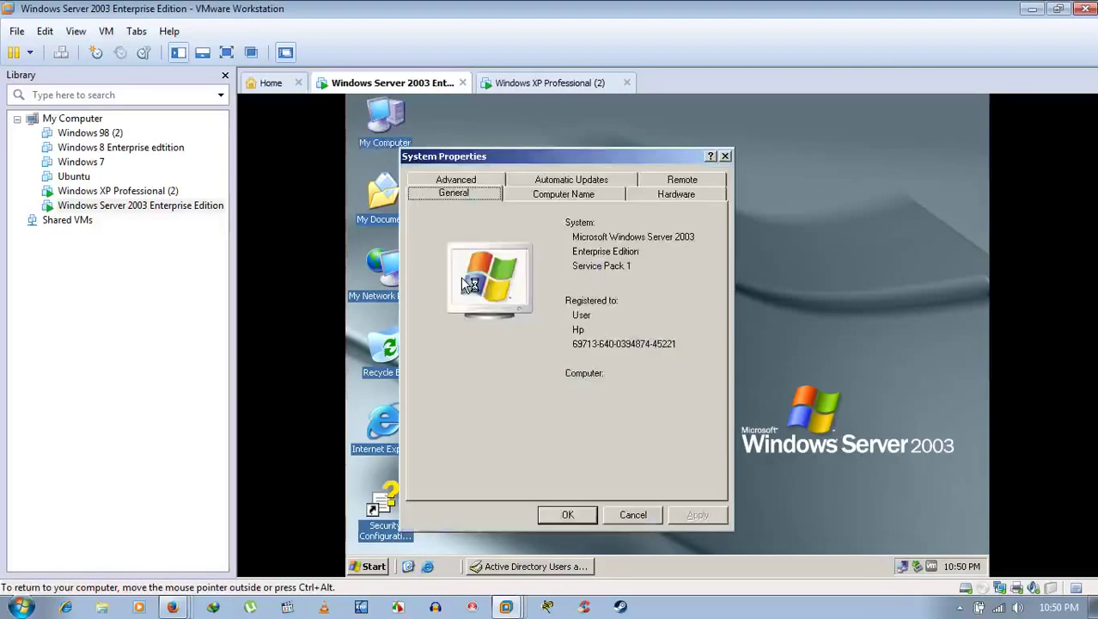
click(592, 196)
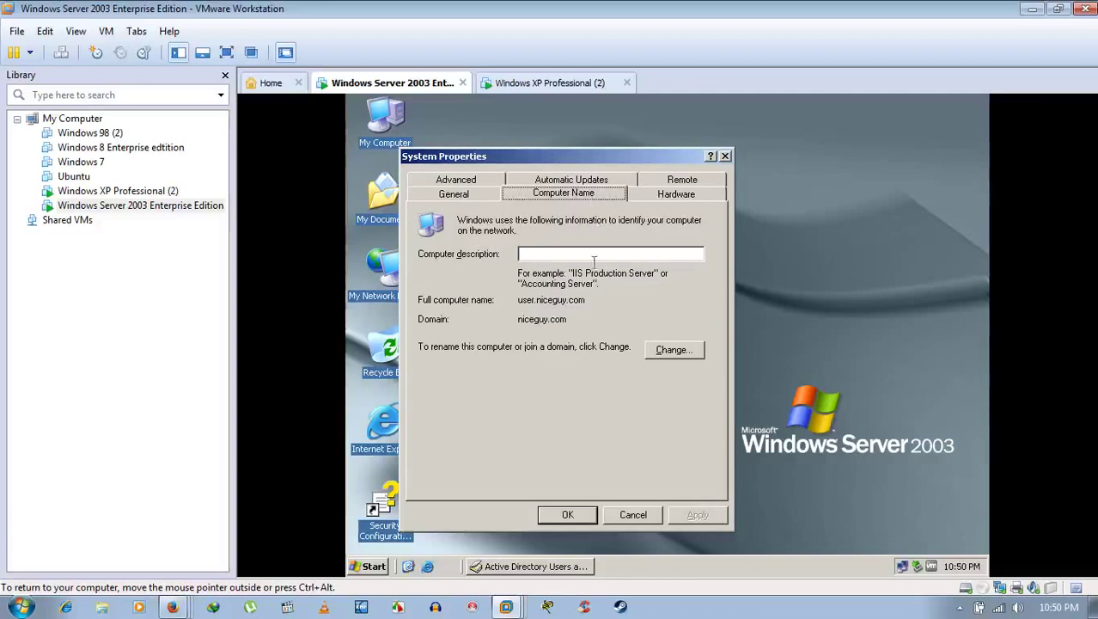
click(633, 516)
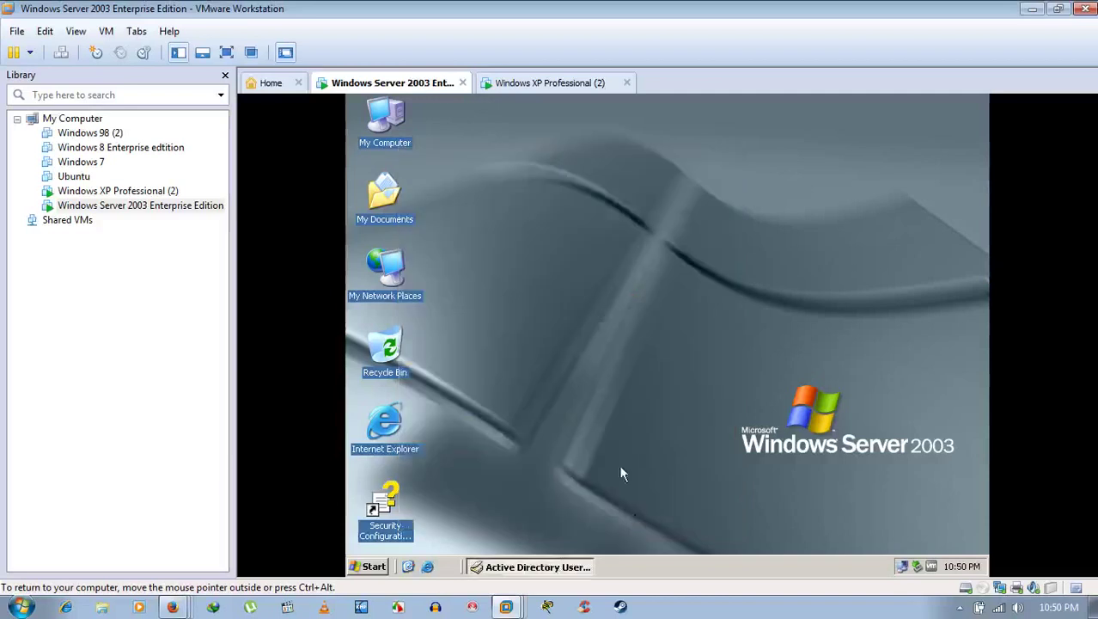
click(539, 565)
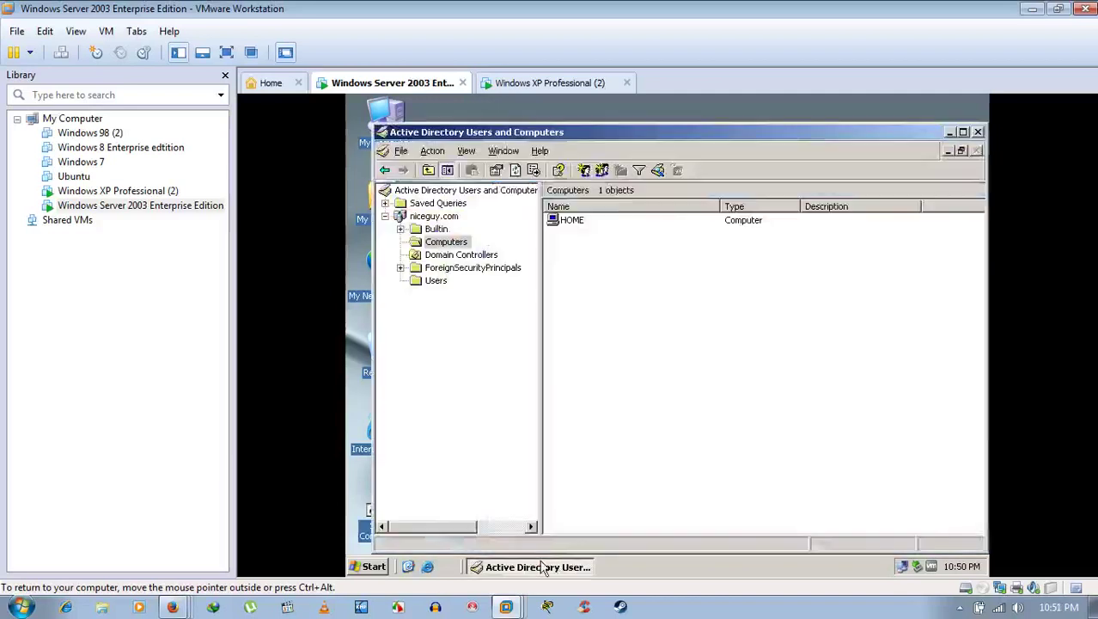
Step: Delete the HOME account from niceguy.com's Computers container, then show Domain Controllers listing USER
right_click(440, 242)
mouse_move(524, 284)
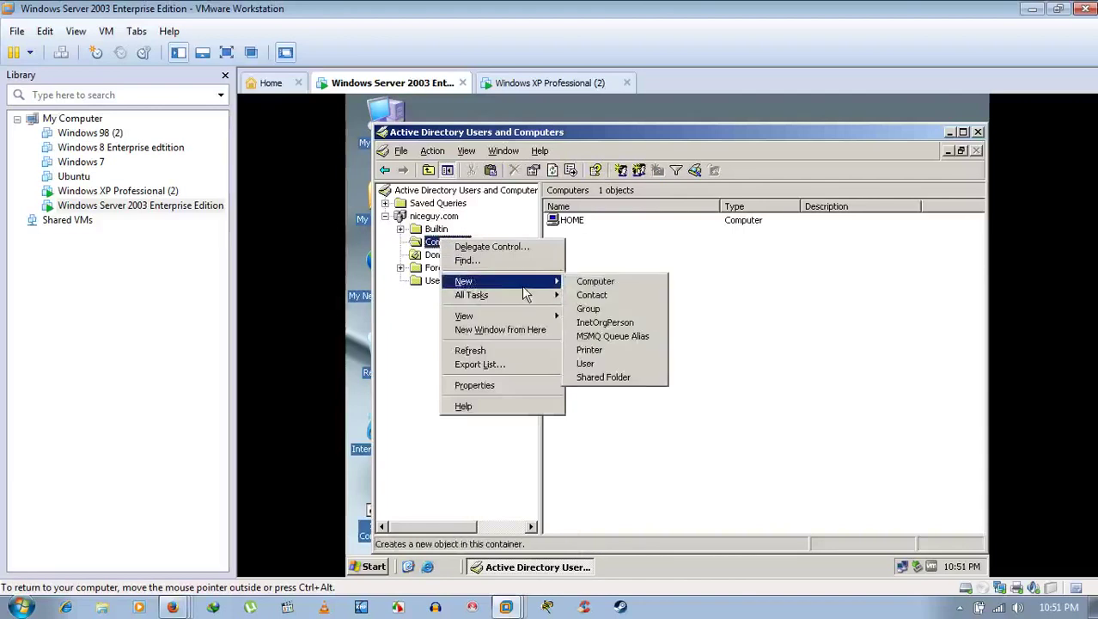
click(637, 245)
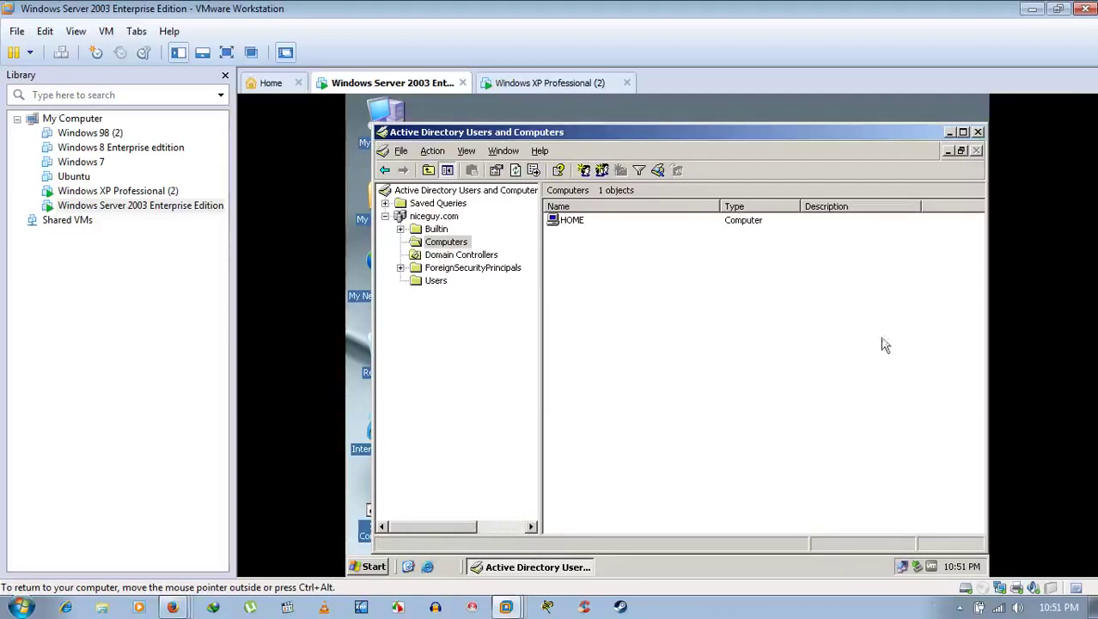
click(960, 607)
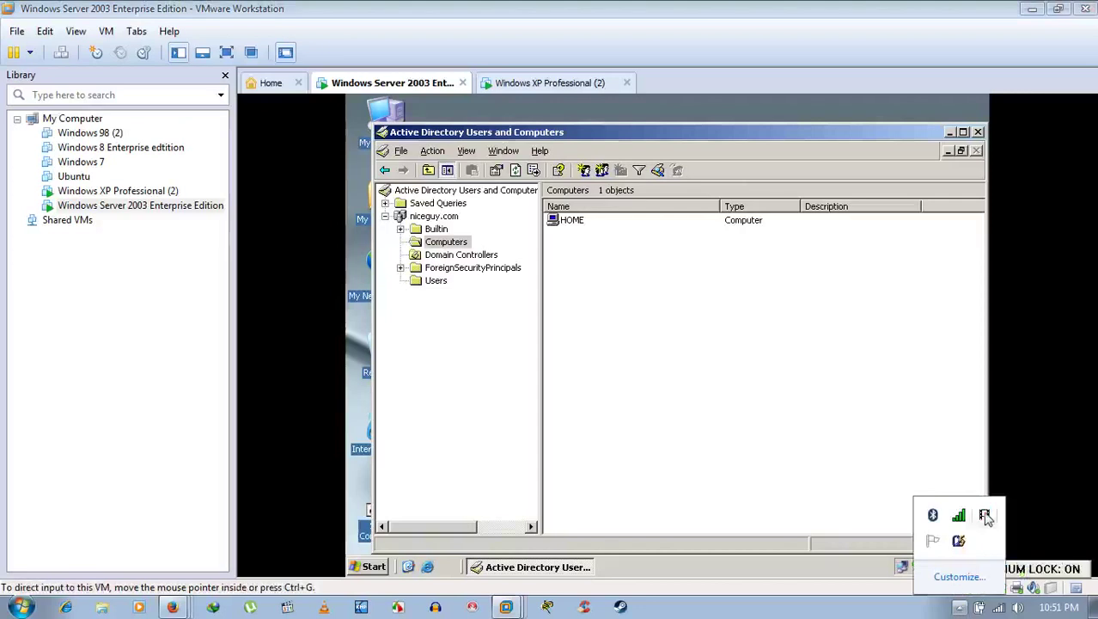
right_click(984, 514)
click(951, 520)
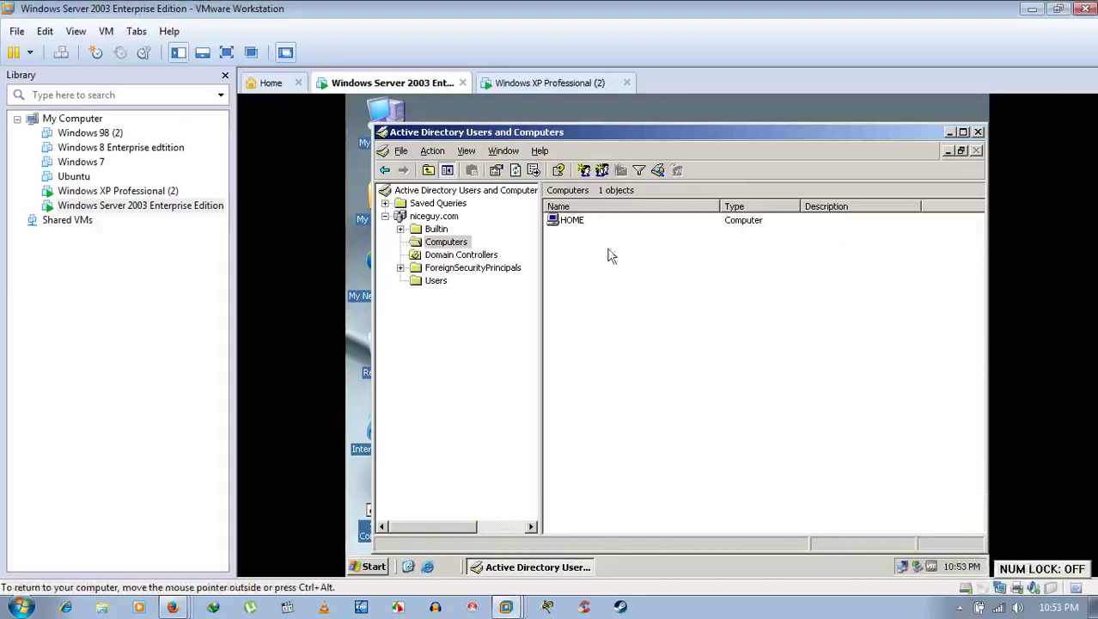
click(571, 220)
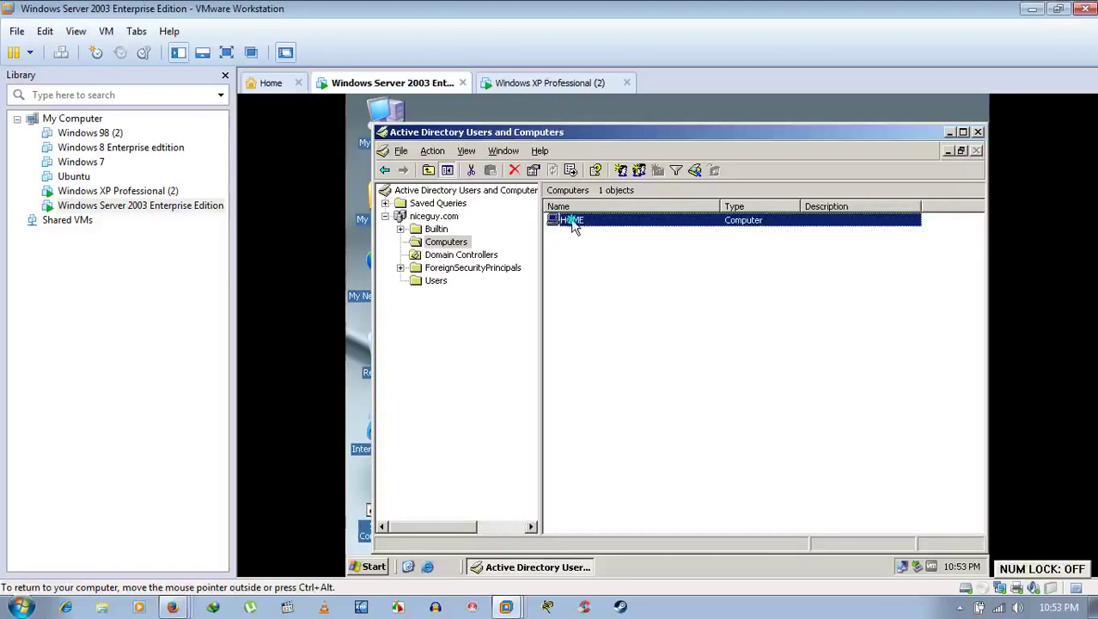
right_click(573, 224)
click(599, 325)
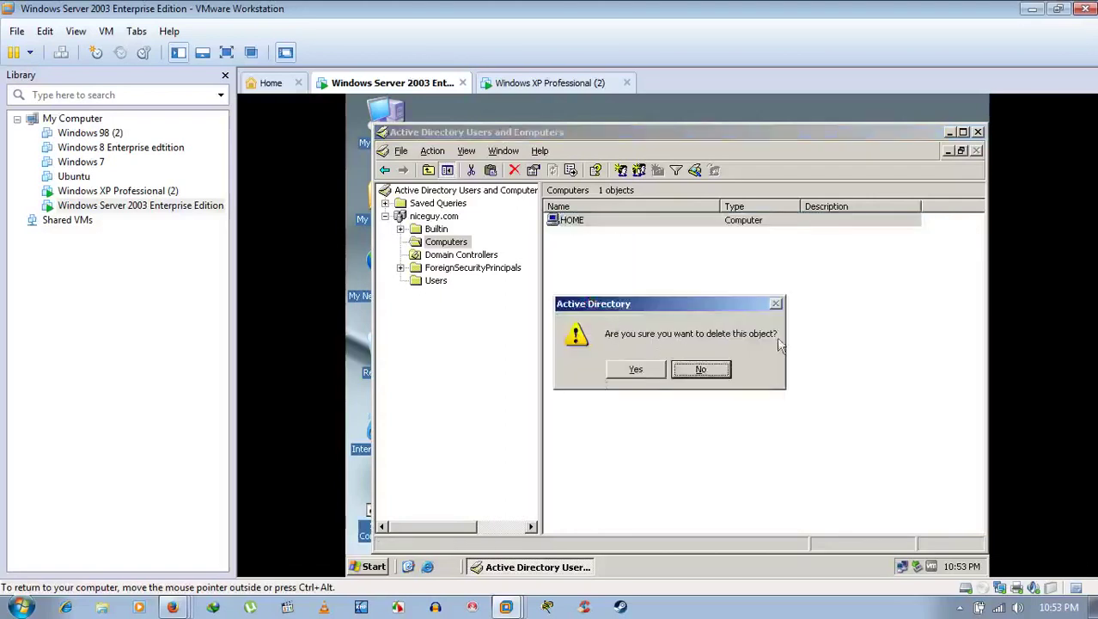
click(632, 375)
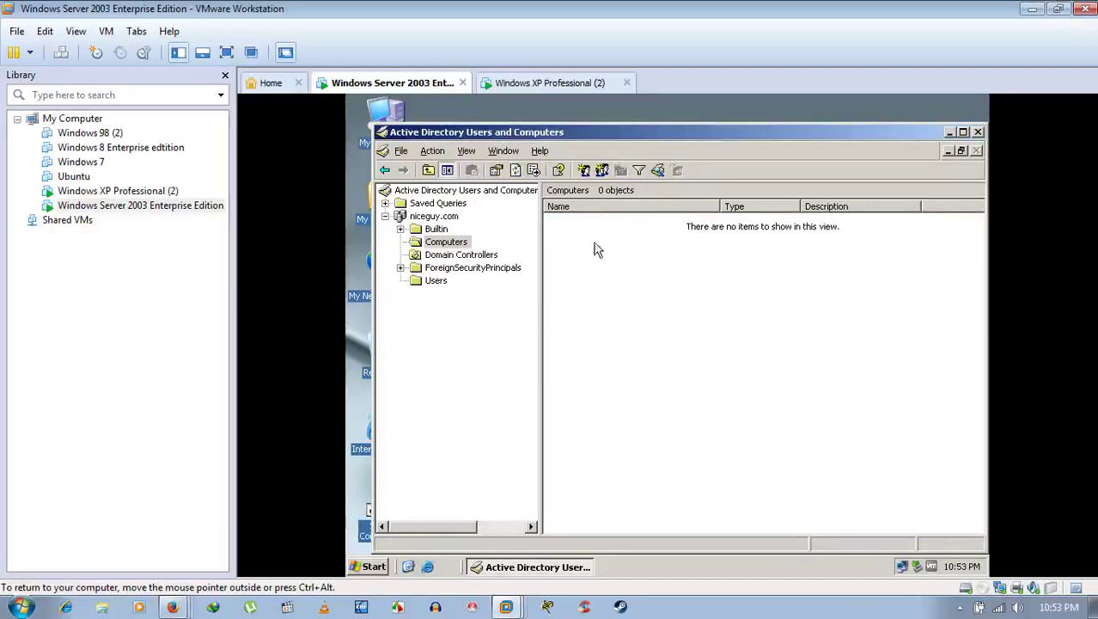
click(478, 256)
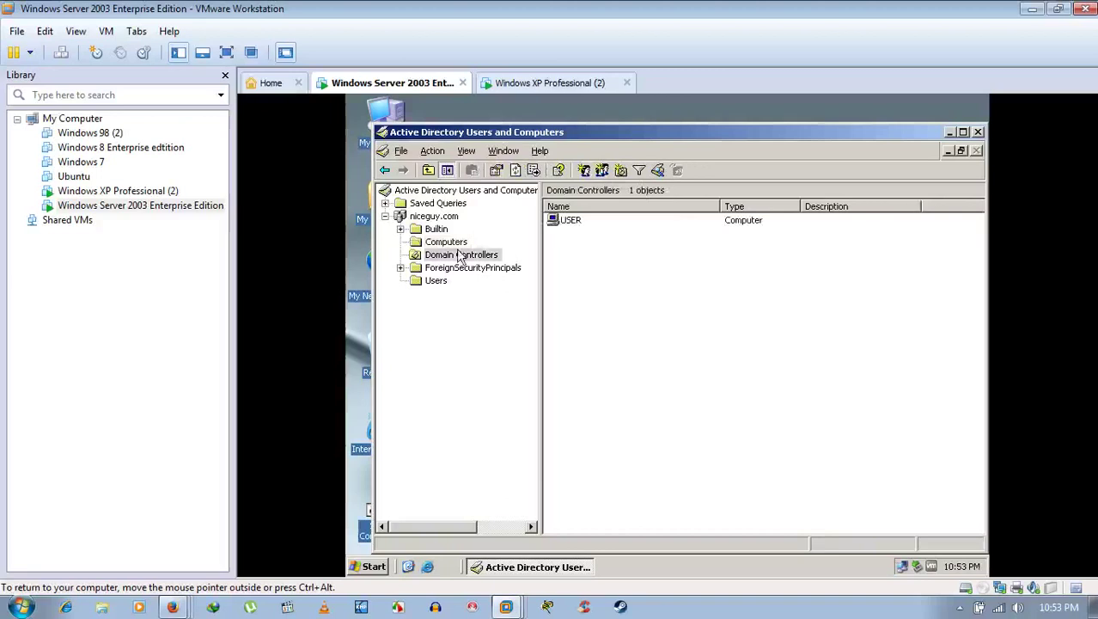
Step: Review the Domain Admins group's members under Users, then show the empty Computers container
click(436, 280)
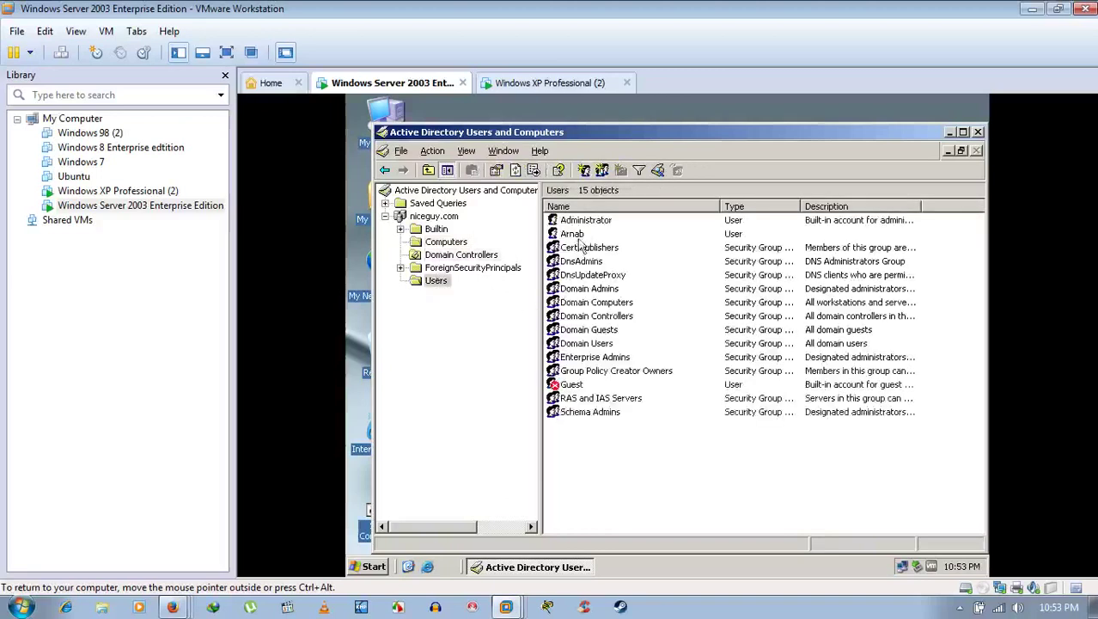
click(576, 233)
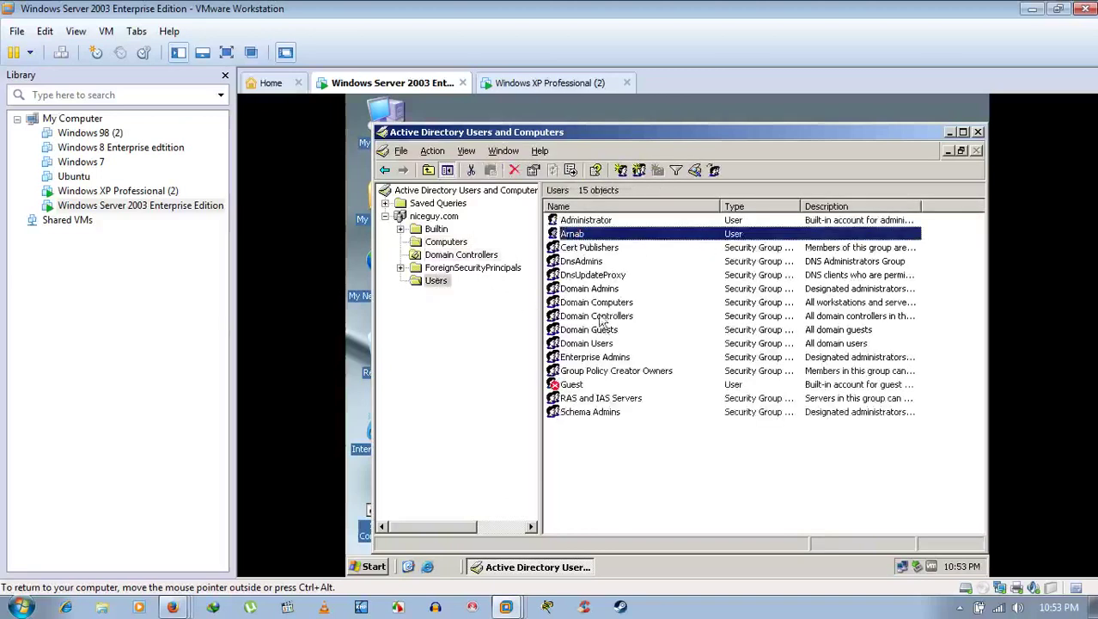
double_click(601, 288)
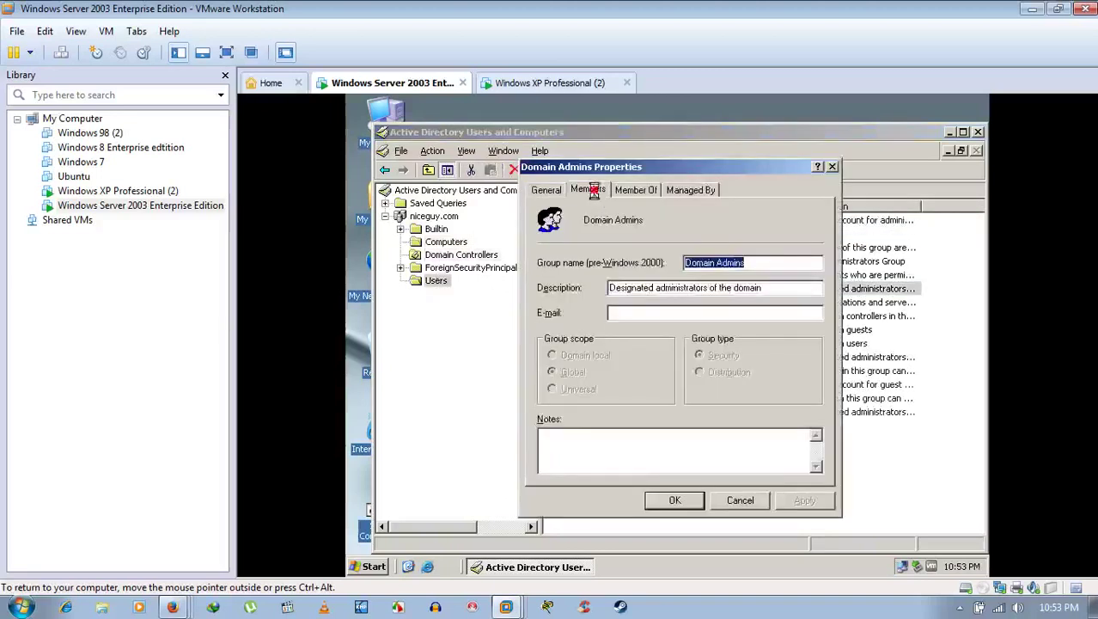
click(592, 189)
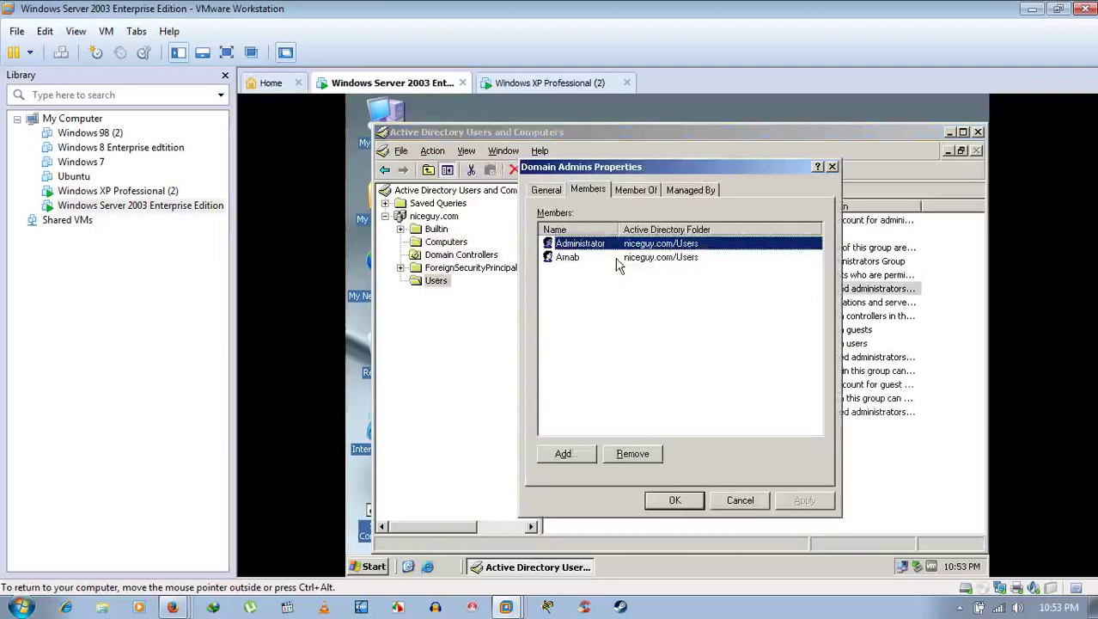
click(739, 500)
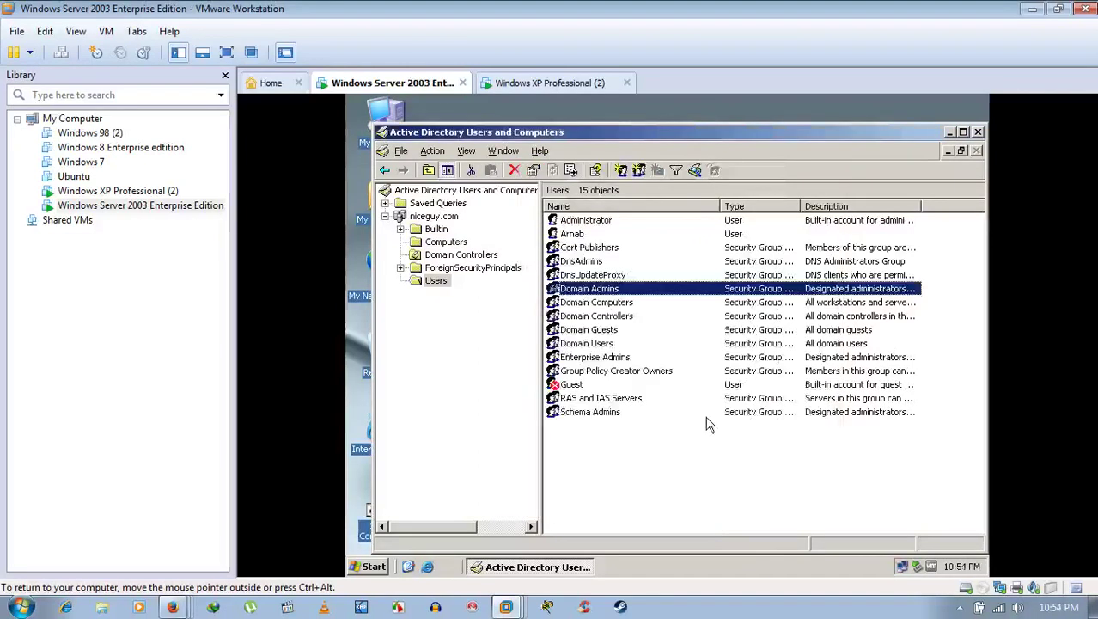
click(706, 416)
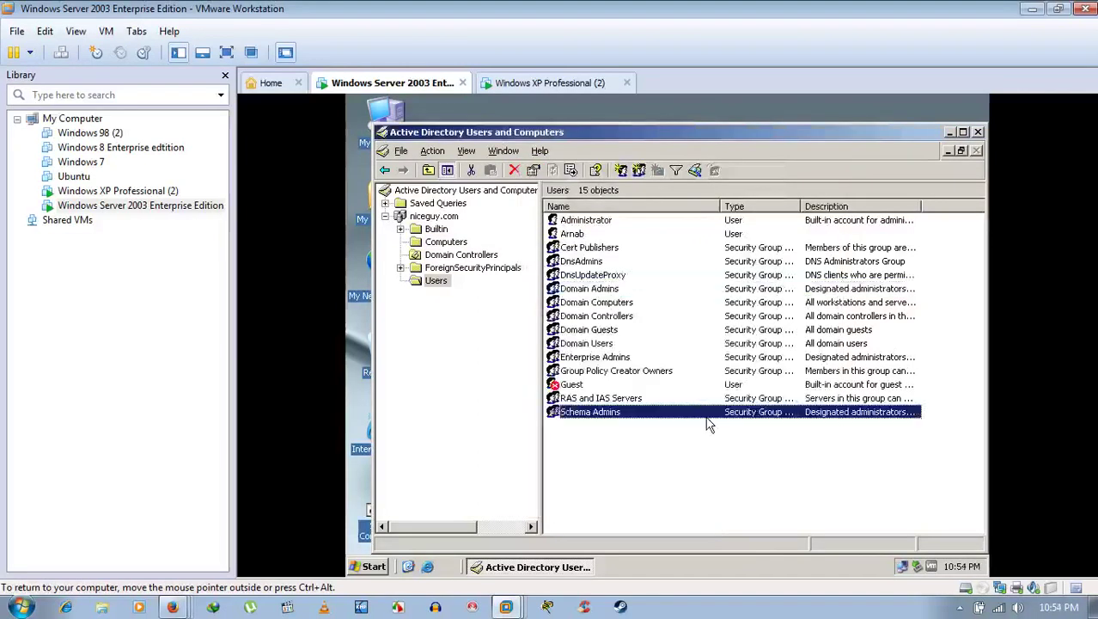
click(445, 242)
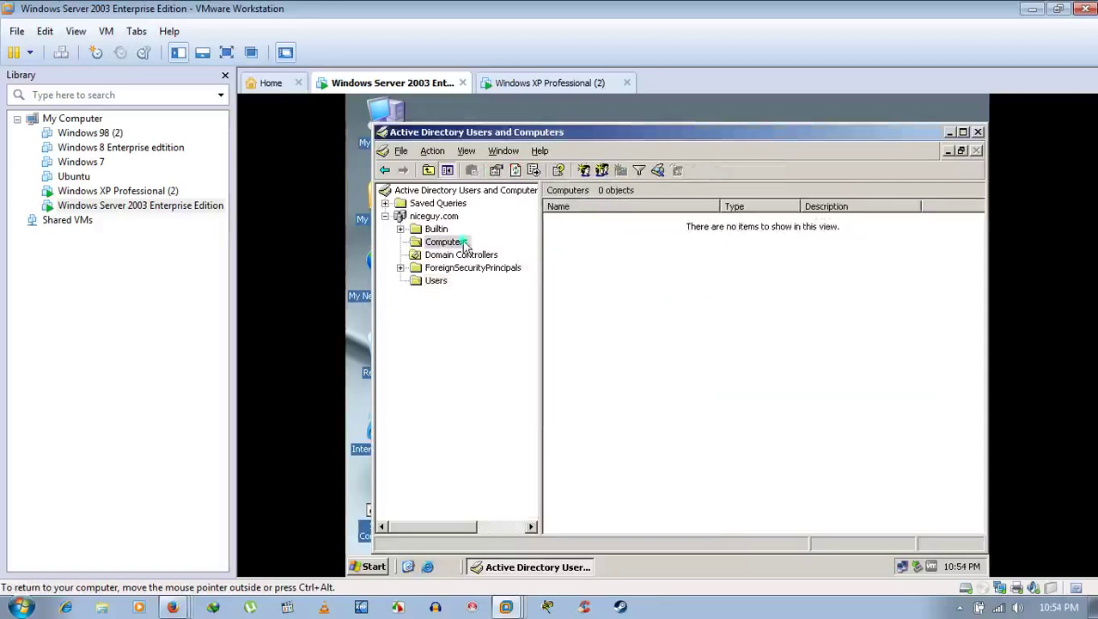
Step: Create a computer account named home under Computers, then switch to the Windows XP Professional (2) VM
right_click(465, 246)
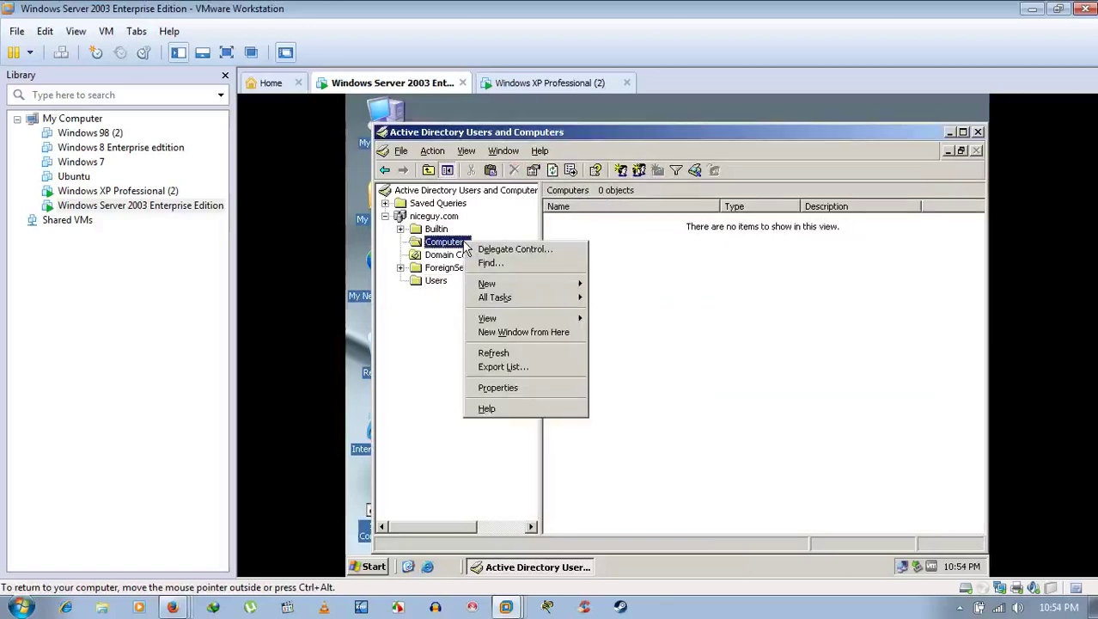
mouse_move(524, 287)
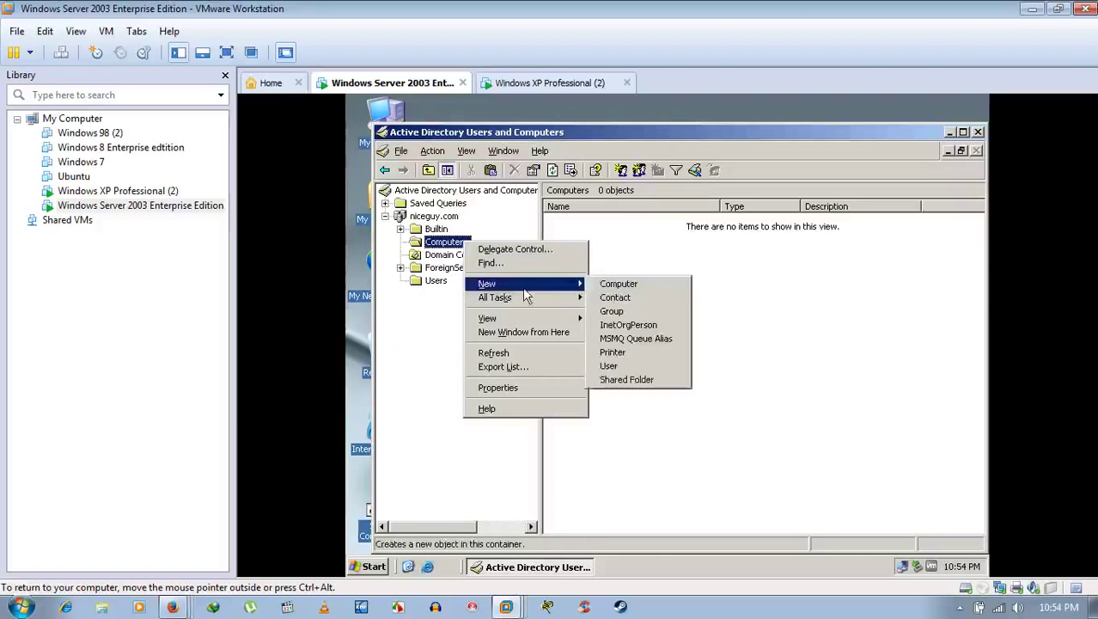
click(617, 284)
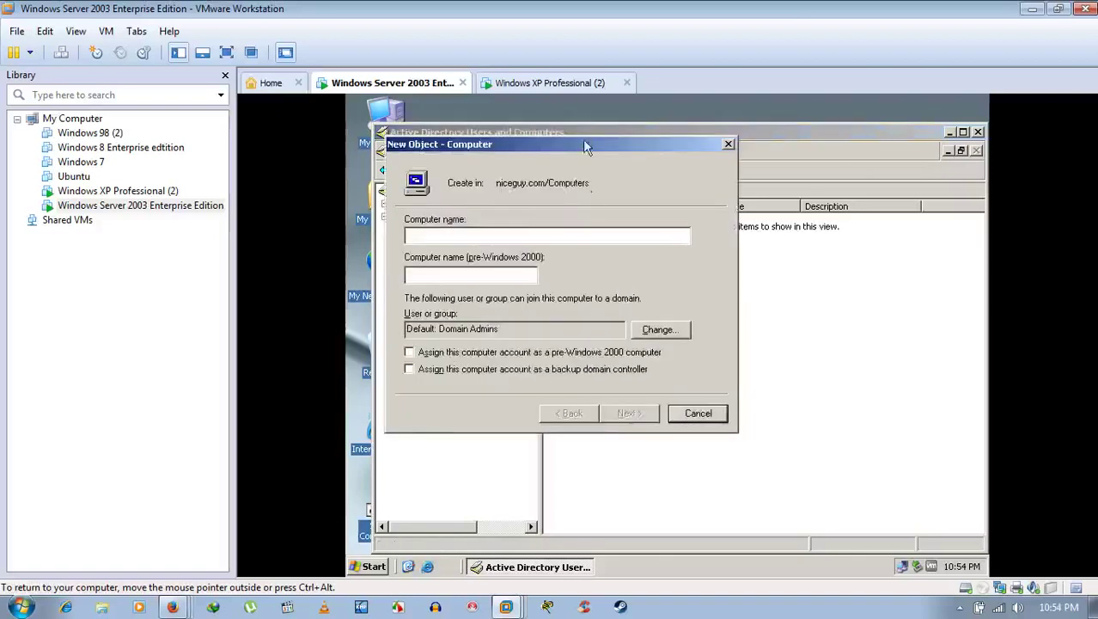
drag(599, 148, 796, 190)
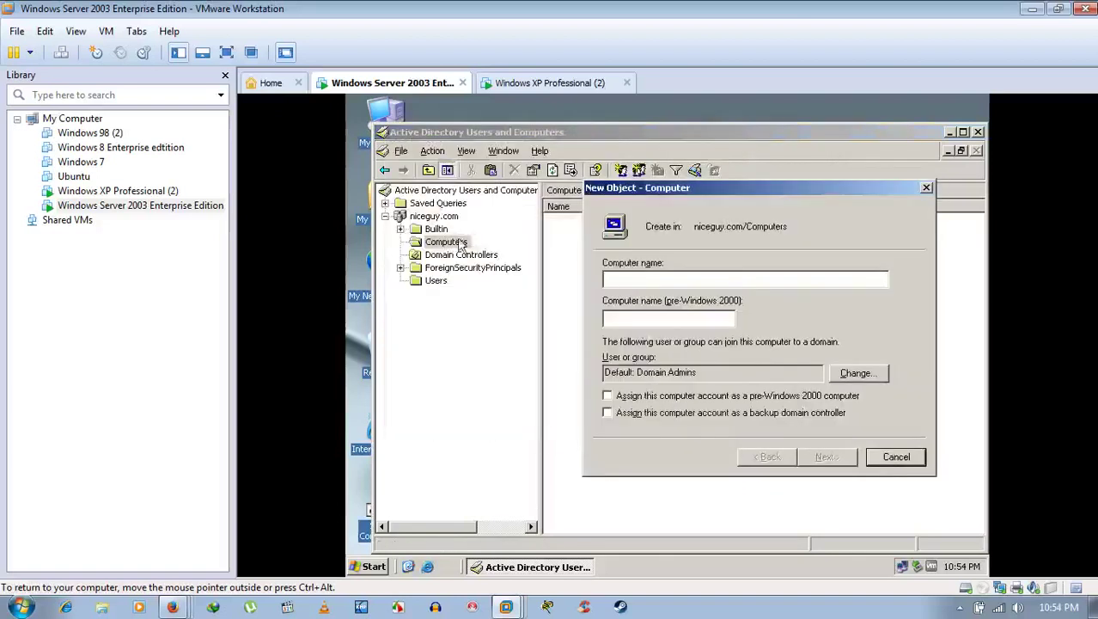
click(674, 280)
text(H)
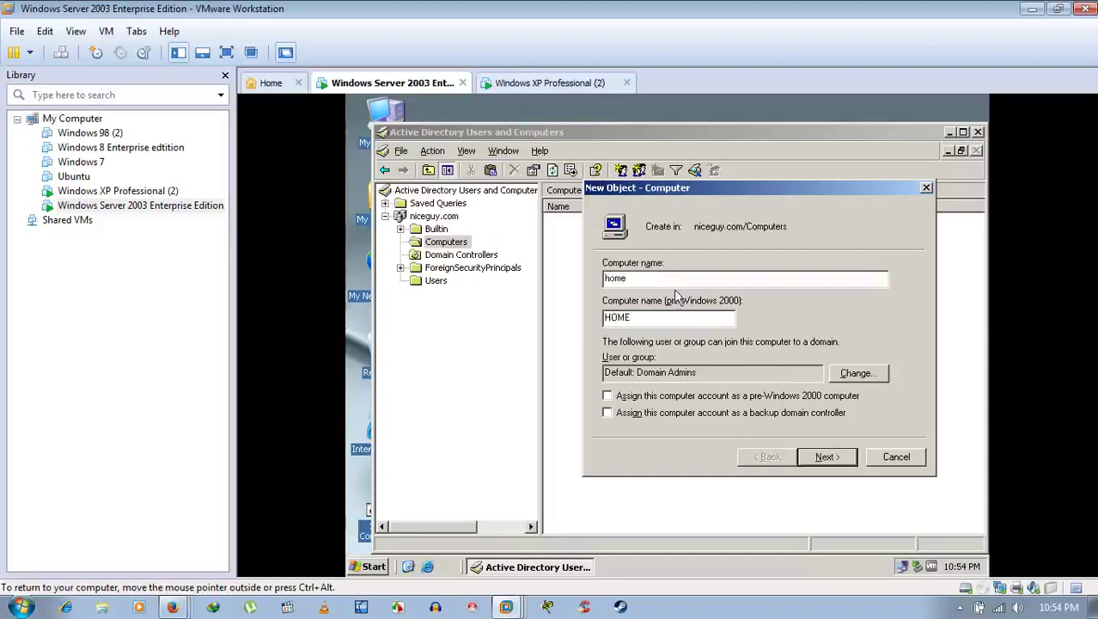
click(832, 458)
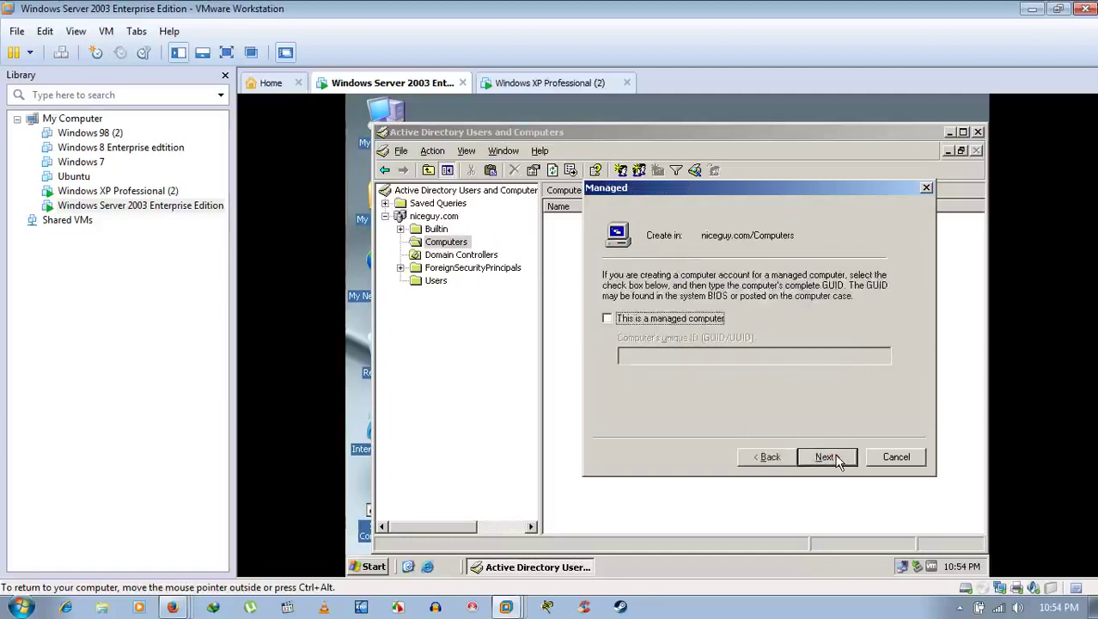
click(825, 457)
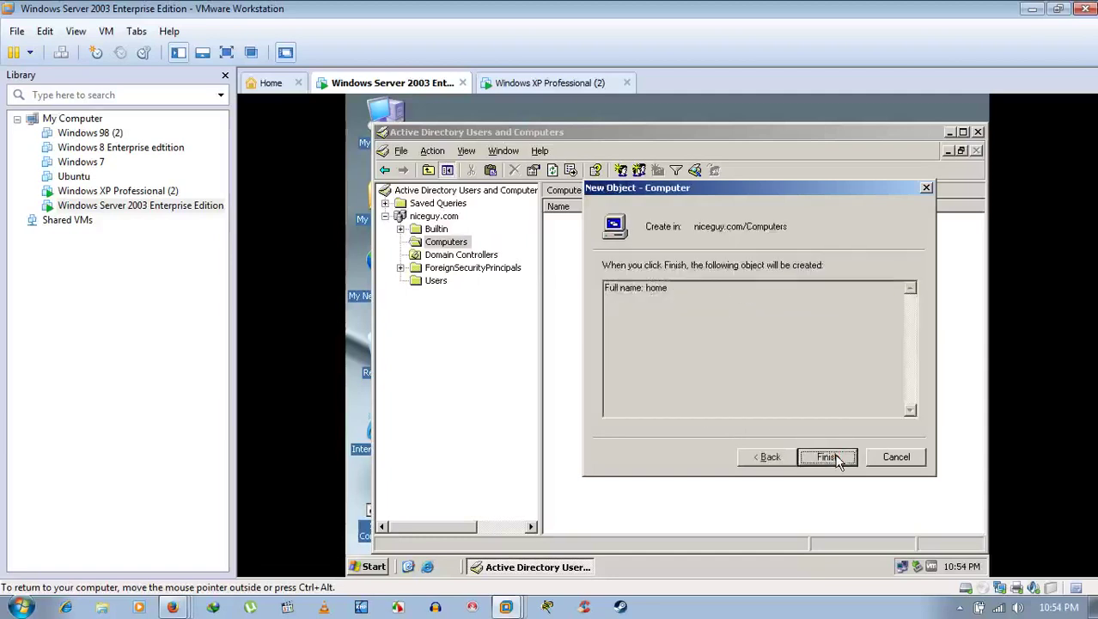
click(838, 460)
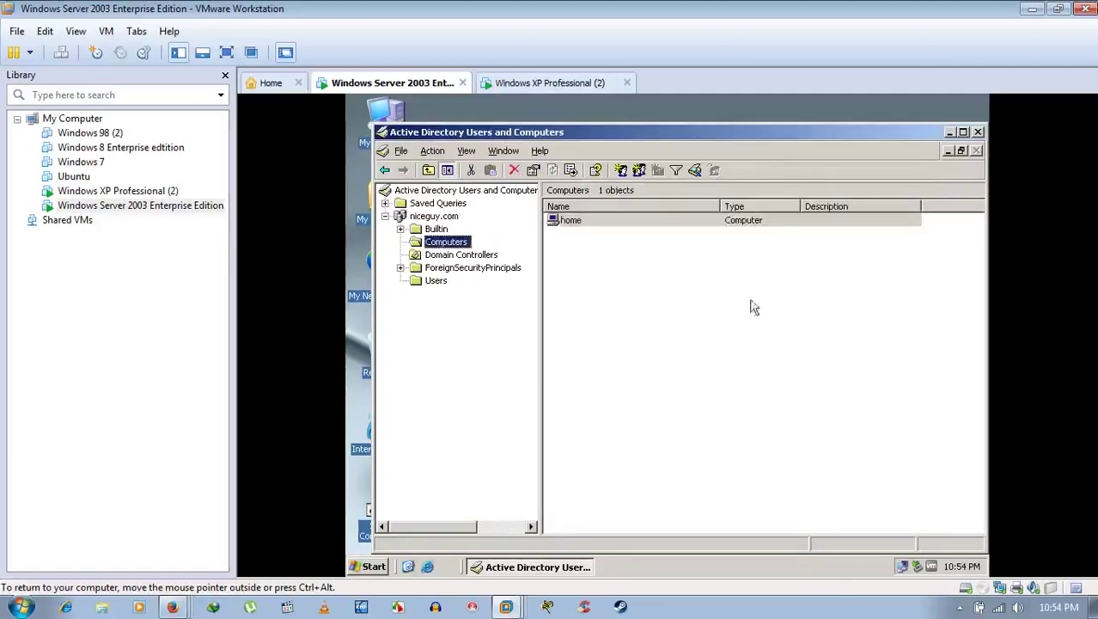
click(586, 224)
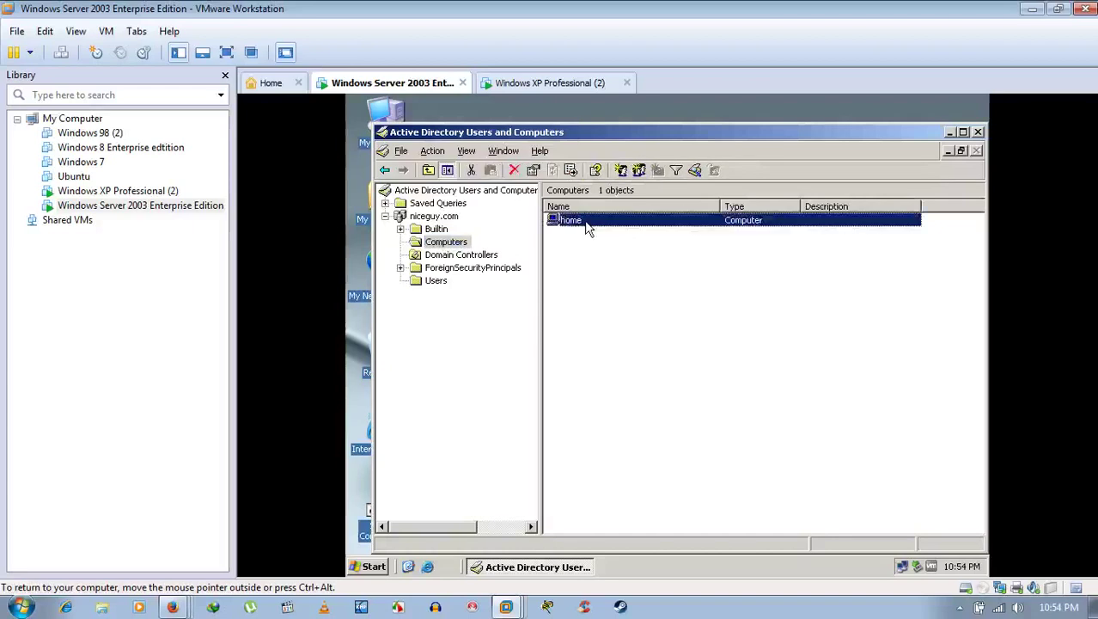
click(556, 84)
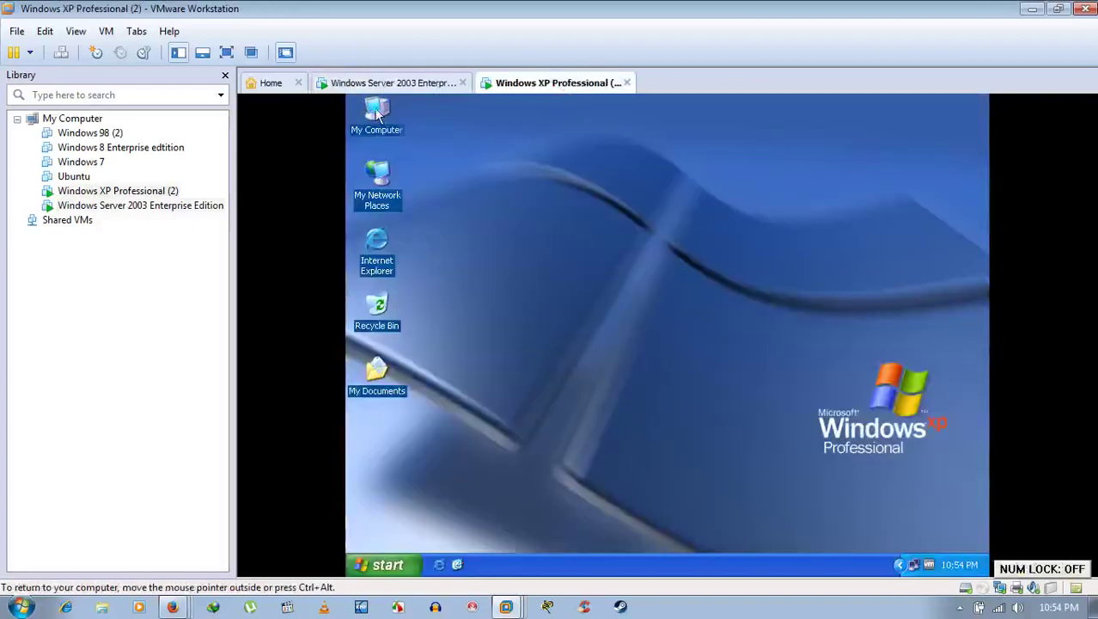
Step: Confirm in System Properties that the XP machine is home.niceguy.com in domain niceguy.com
right_click(375, 109)
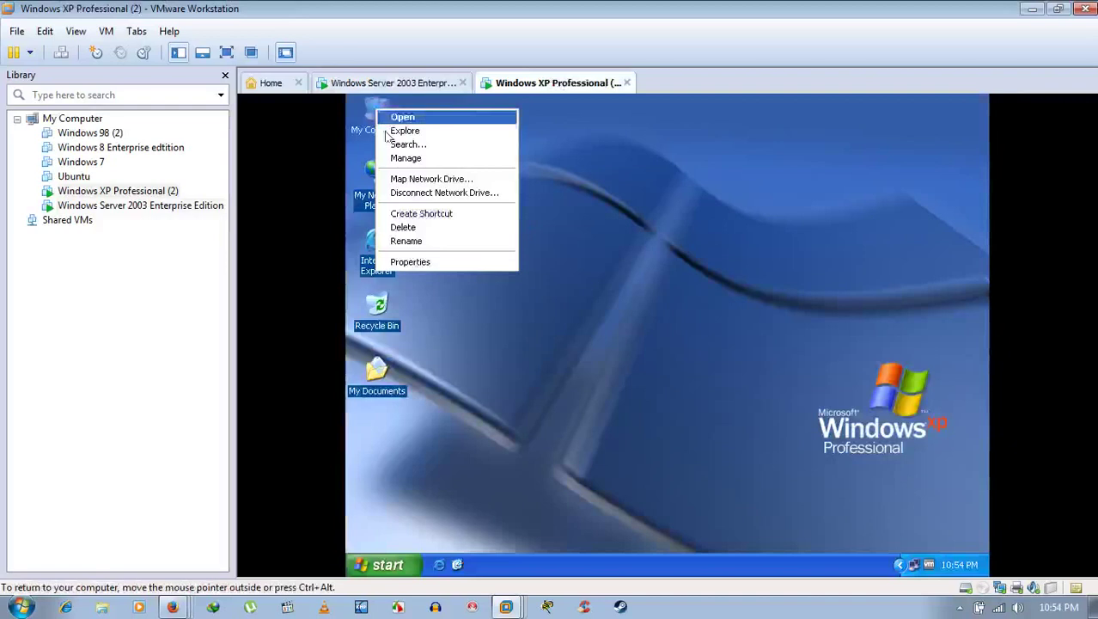
click(461, 261)
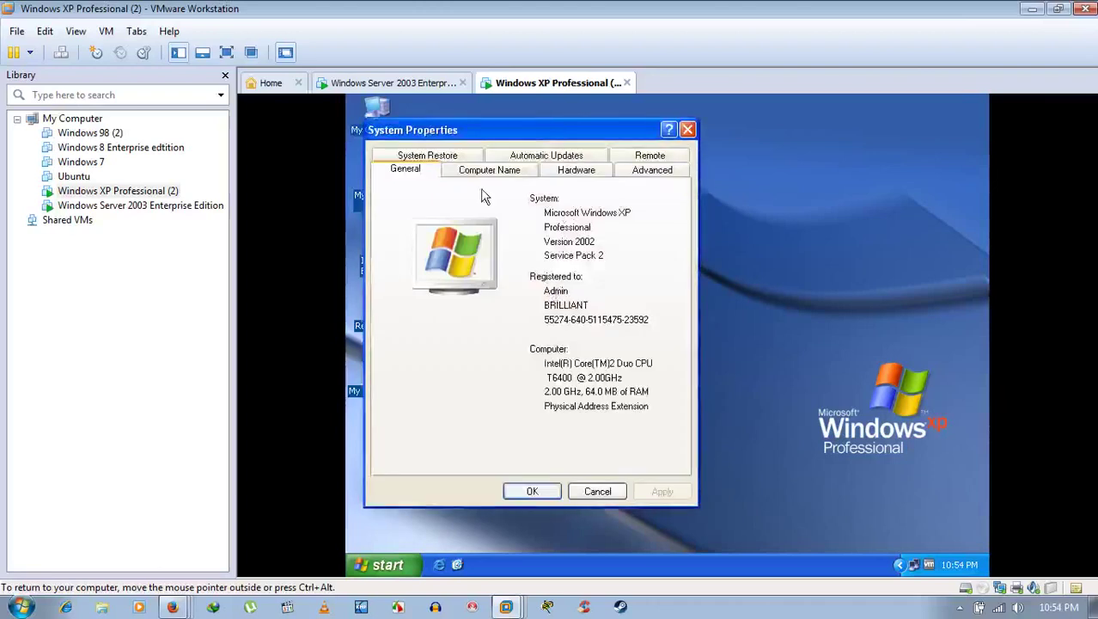
click(494, 174)
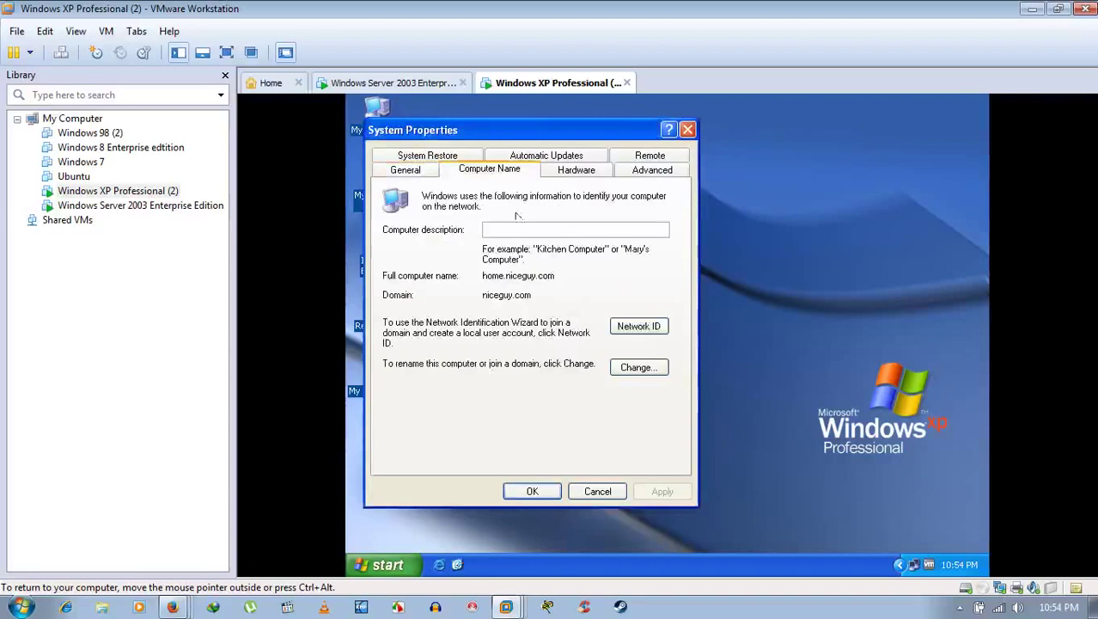
click(599, 494)
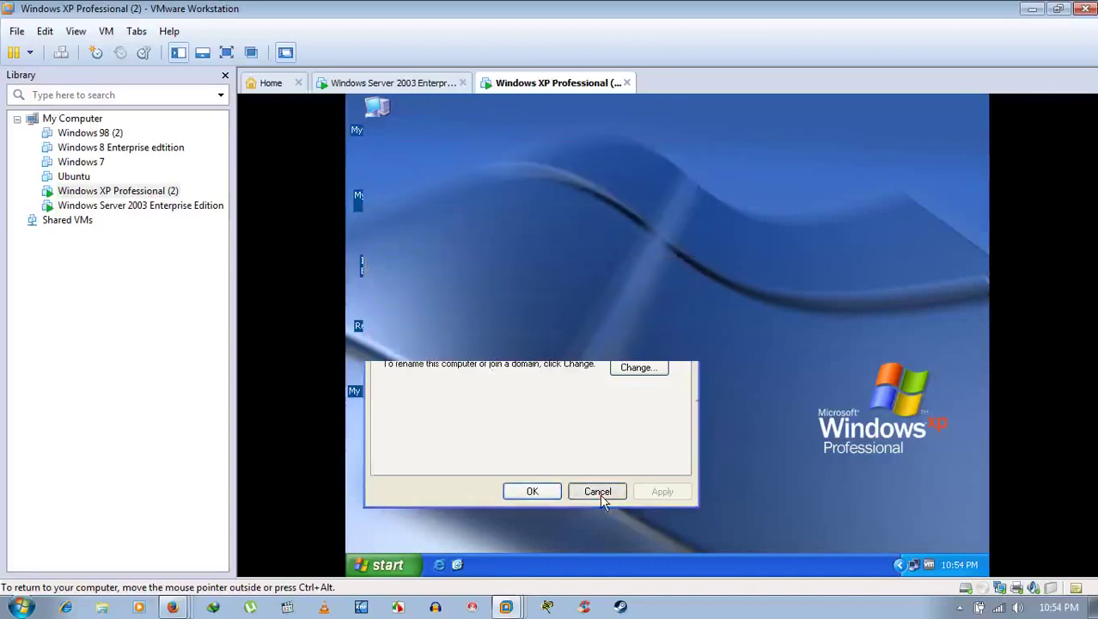
Step: Back on the Server 2003 guest, open the home computer account's properties
click(429, 86)
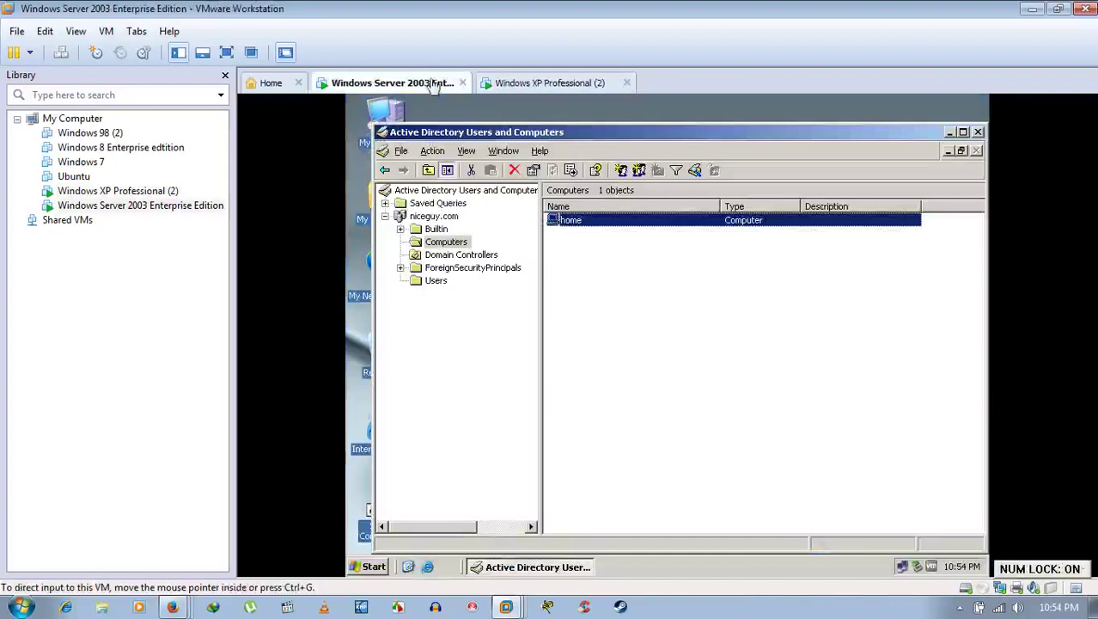
click(573, 230)
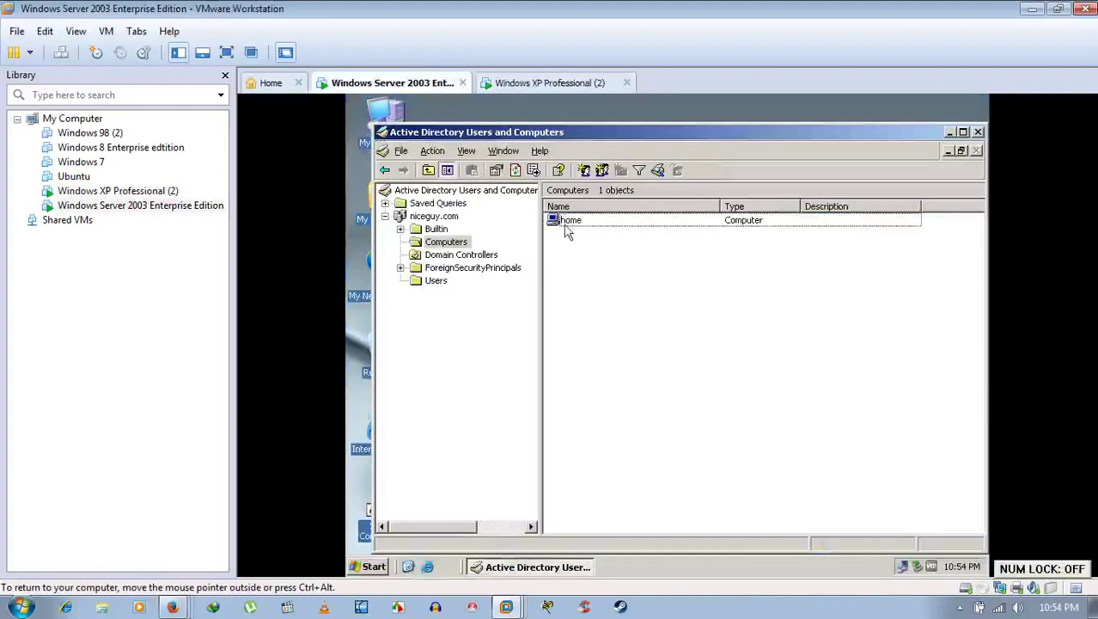
click(569, 225)
double_click(567, 221)
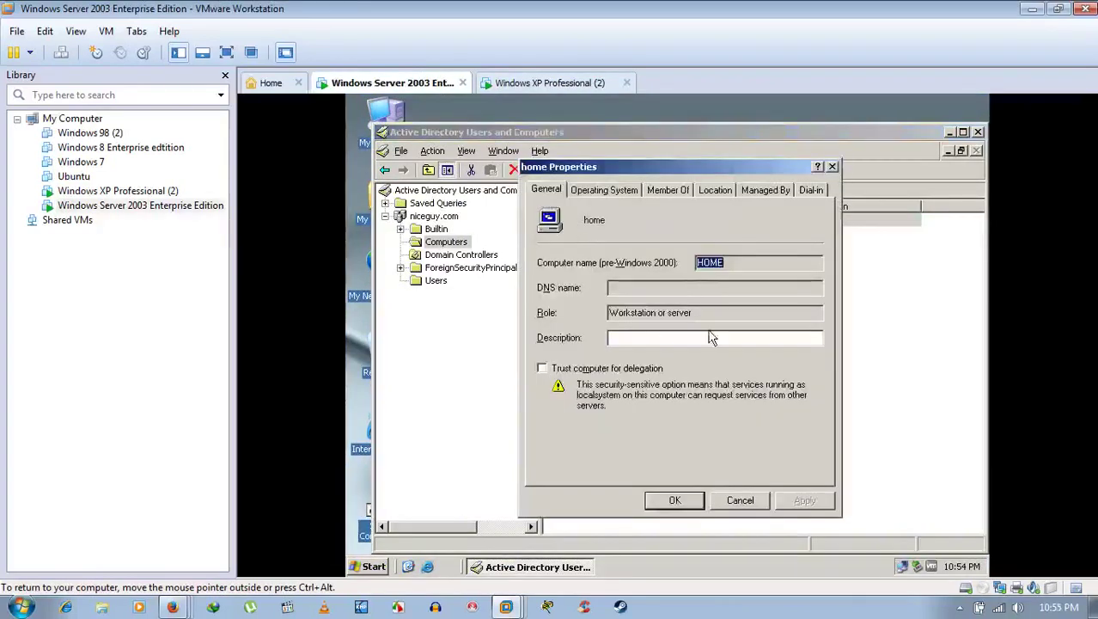
Step: Browse home's Operating System, Member Of, Location, Managed By and Dial-in tabs, then close the properties
click(607, 190)
click(668, 190)
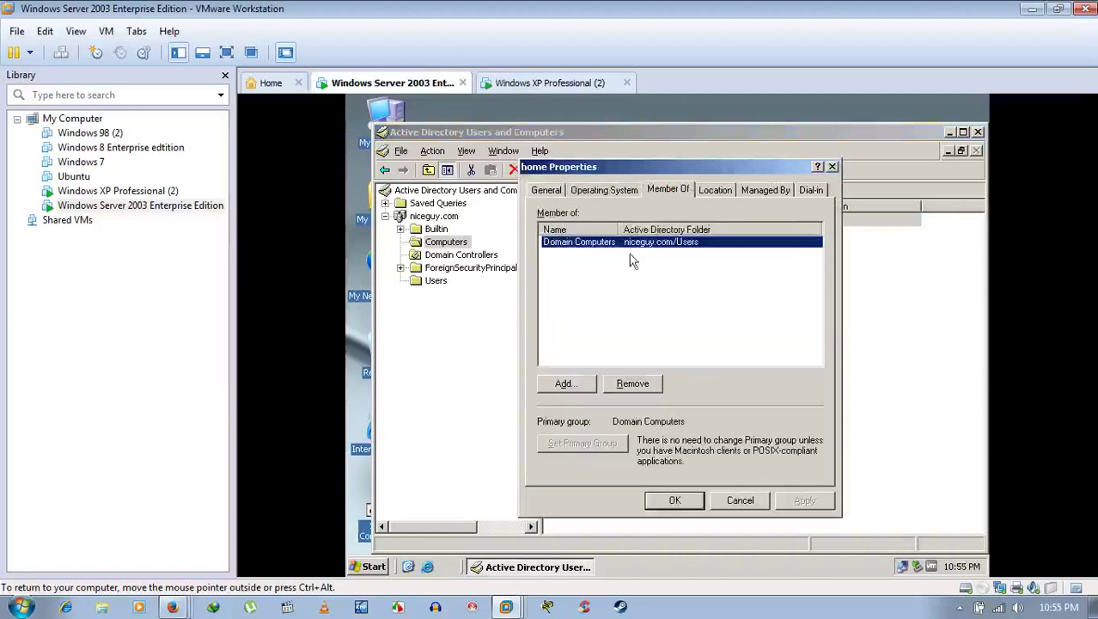
click(724, 191)
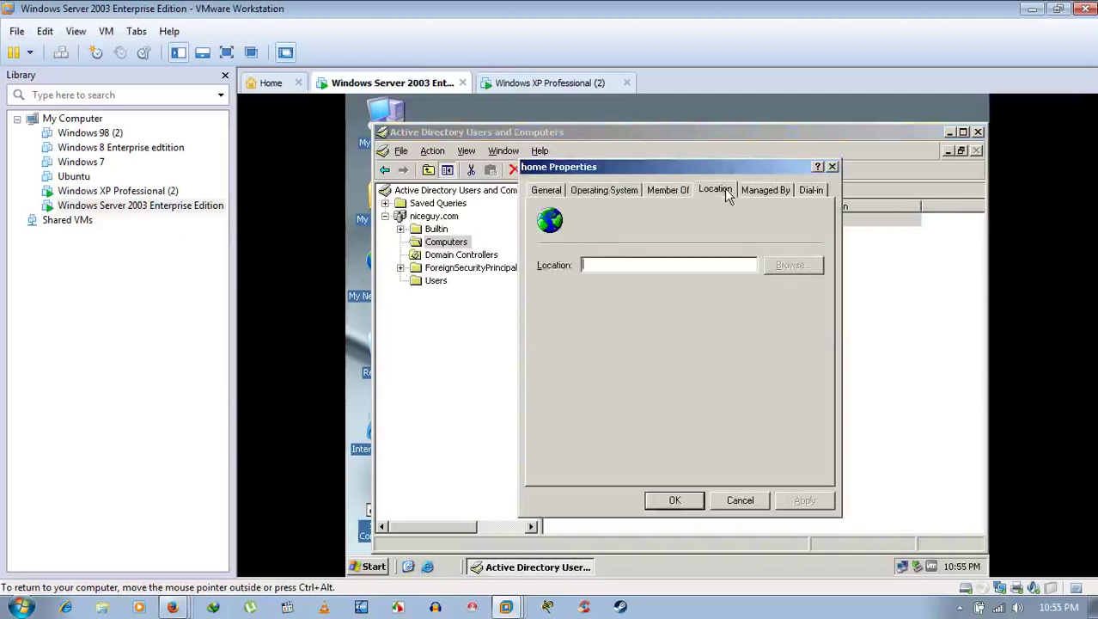
click(765, 190)
click(810, 190)
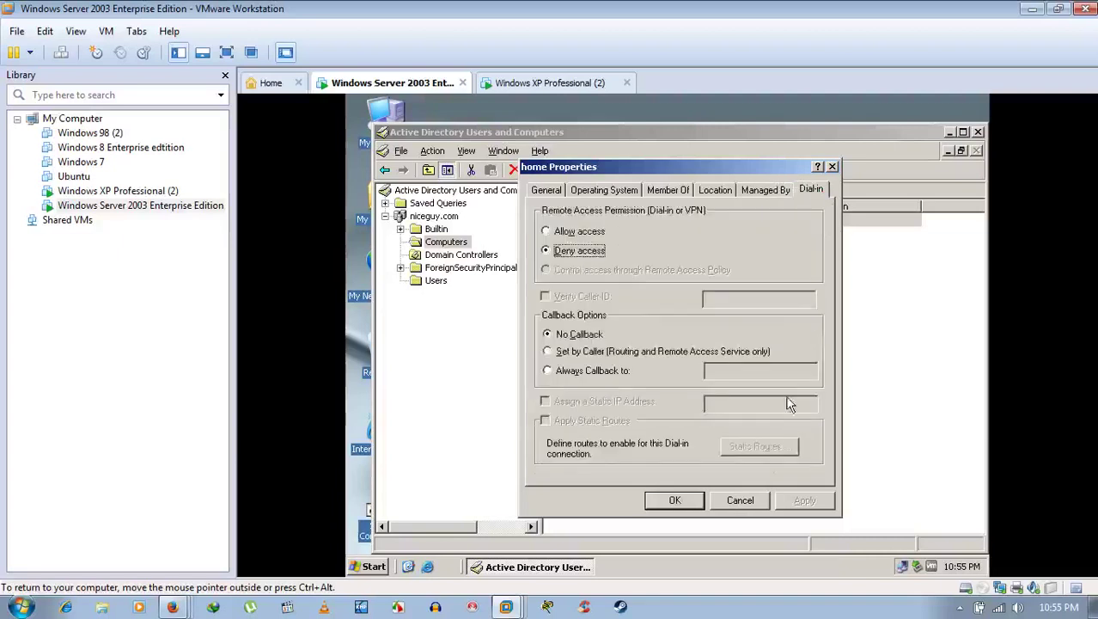
click(740, 500)
Step: Display niceguy.com's Users container, which lists 15 objects
click(609, 346)
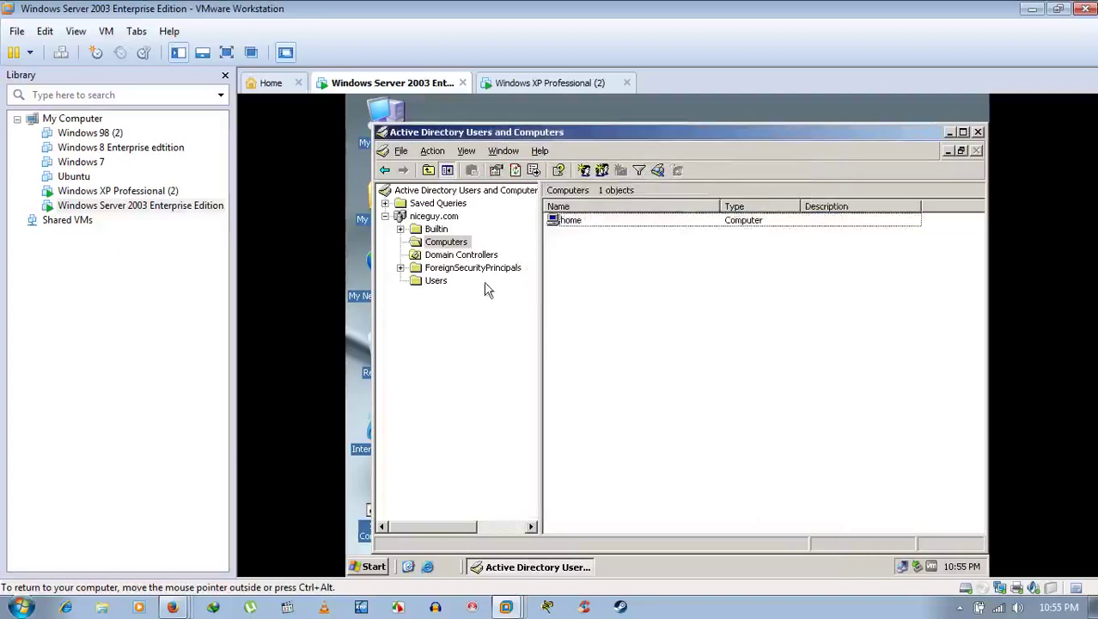
key(Num_Lock)
key(Num_Lock)
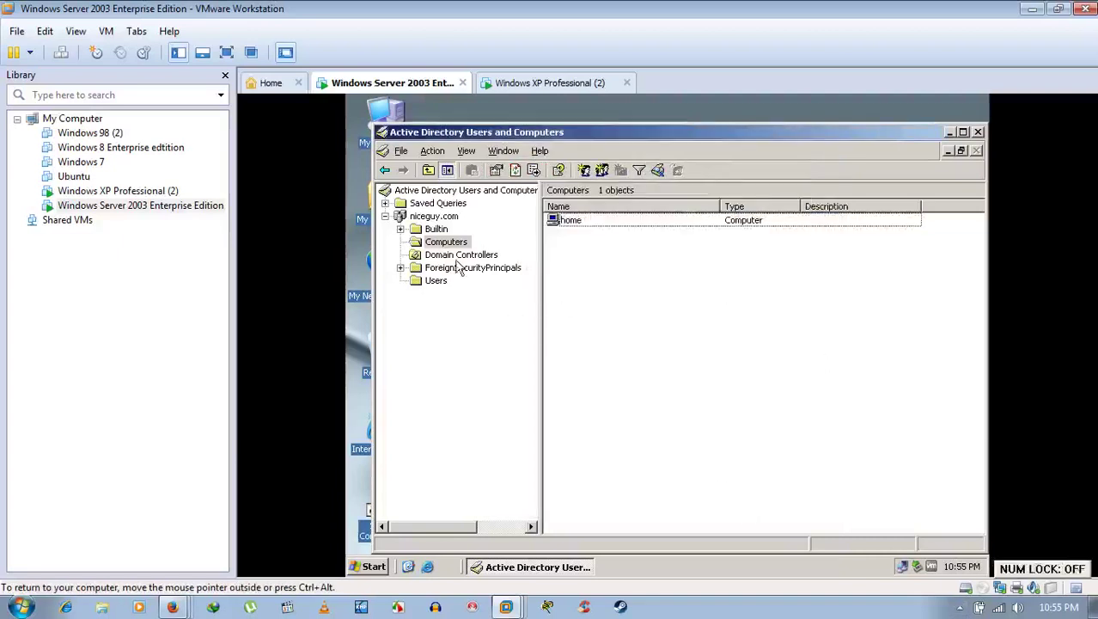
key(Num_Lock)
click(960, 607)
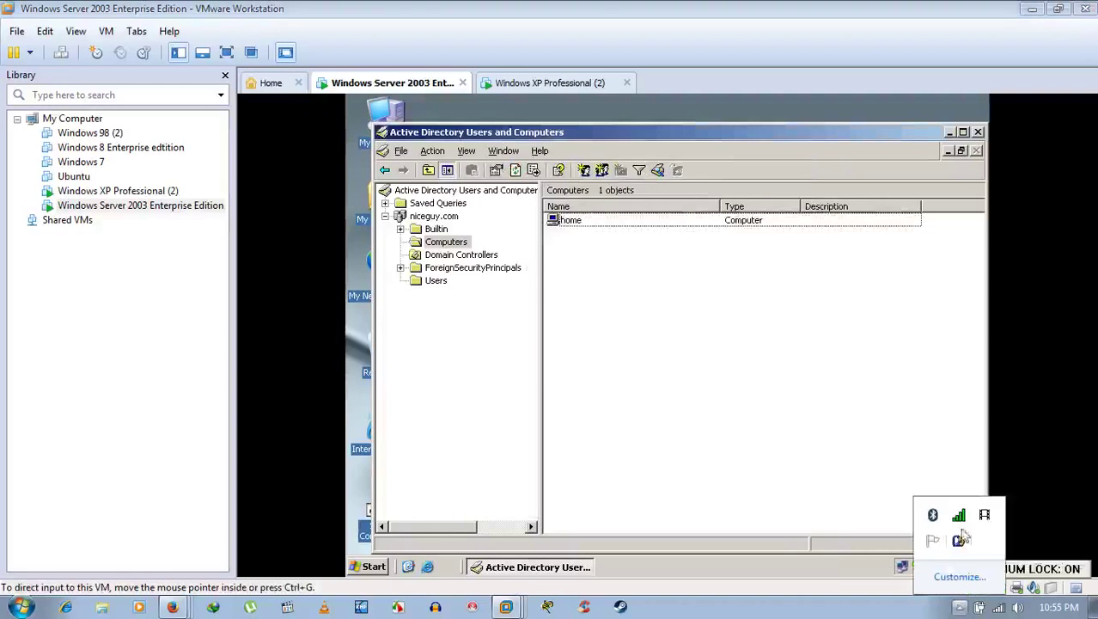
right_click(980, 515)
click(825, 299)
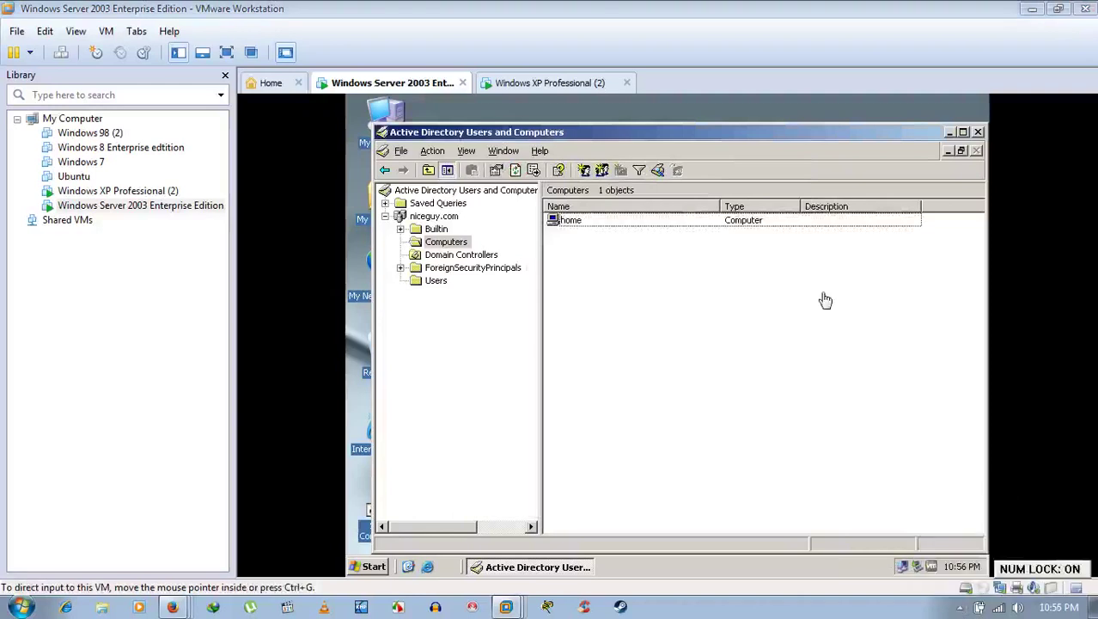
click(572, 221)
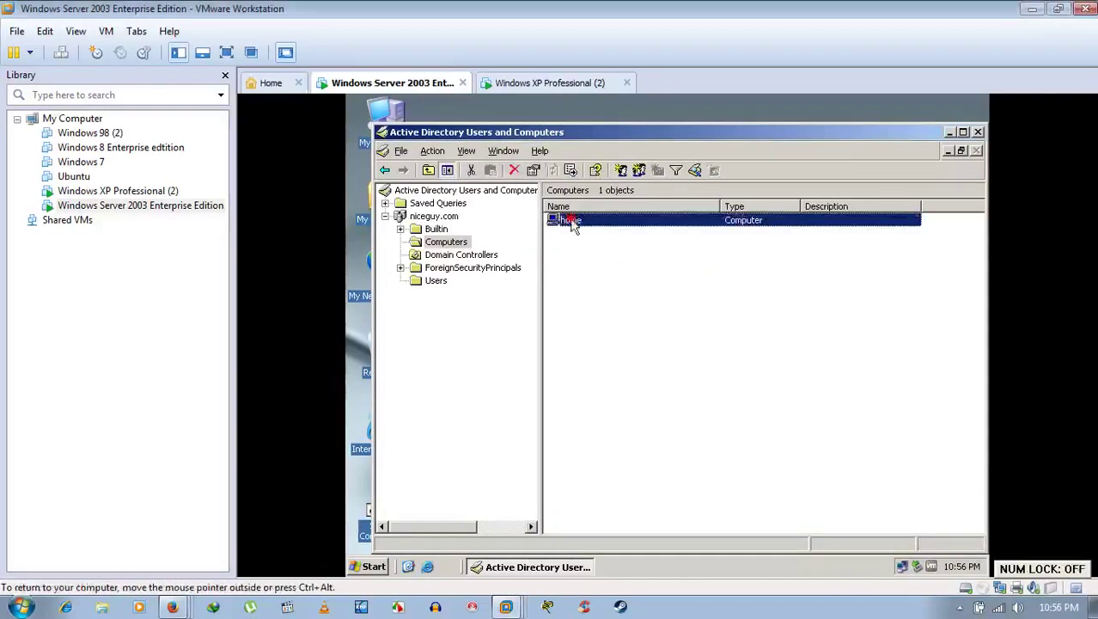
click(434, 280)
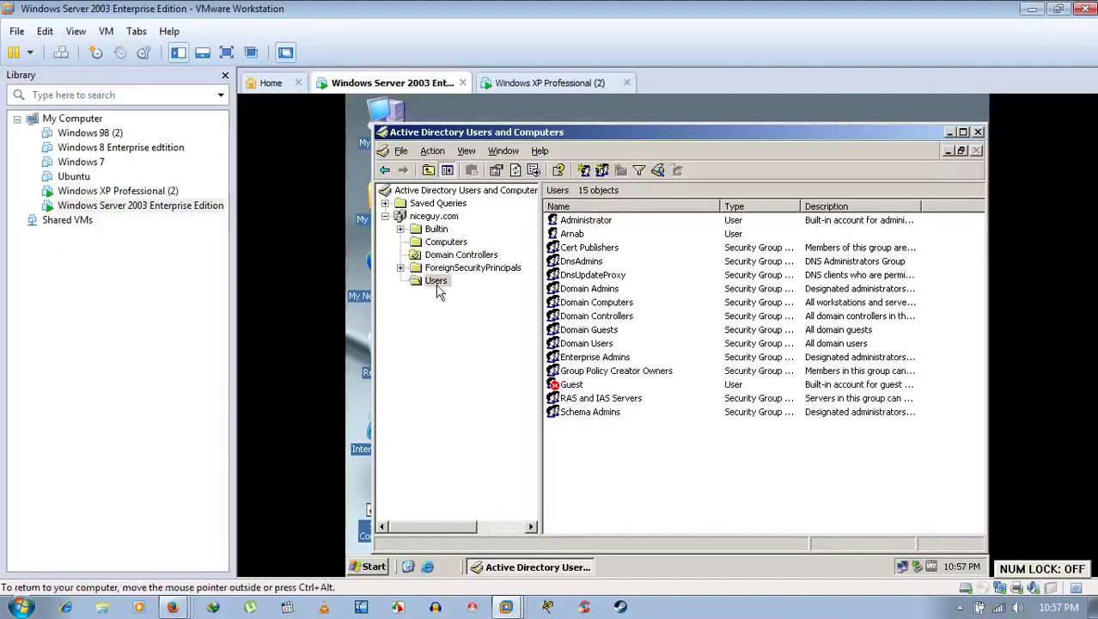
Step: Close Active Directory Users and Computers and launch Domain Security Policy from Administrative Tools
click(978, 131)
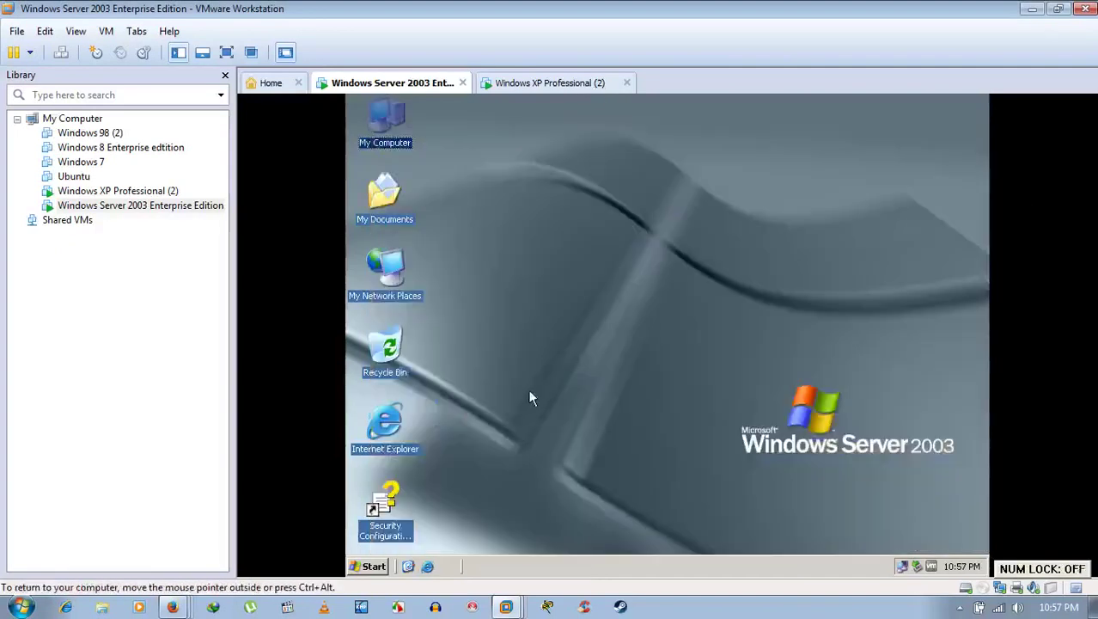
click(372, 567)
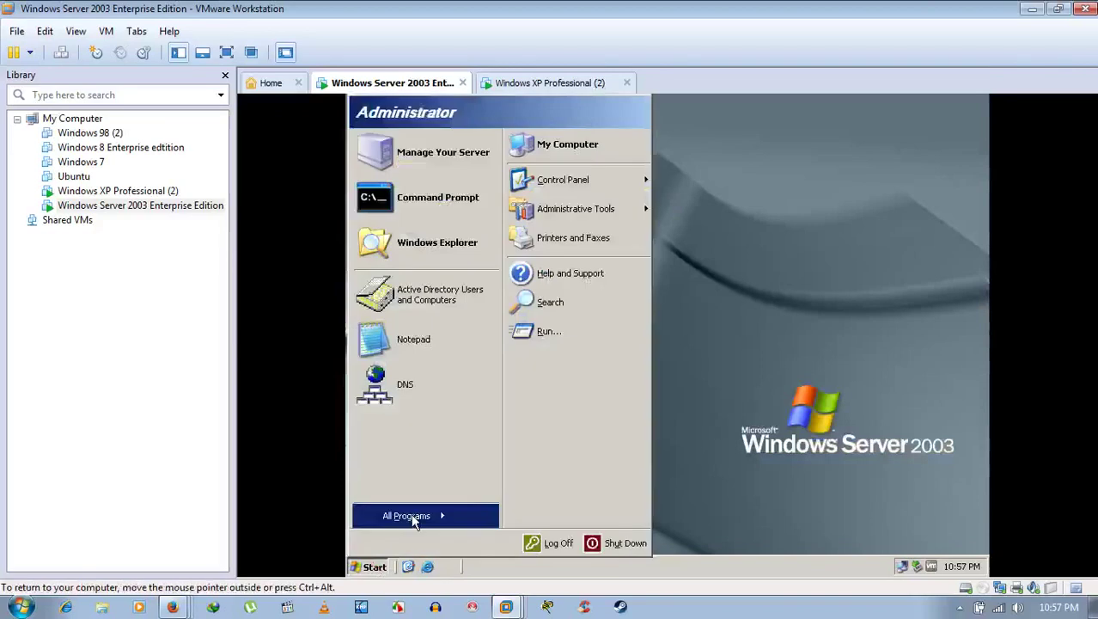
mouse_move(410, 515)
mouse_move(520, 464)
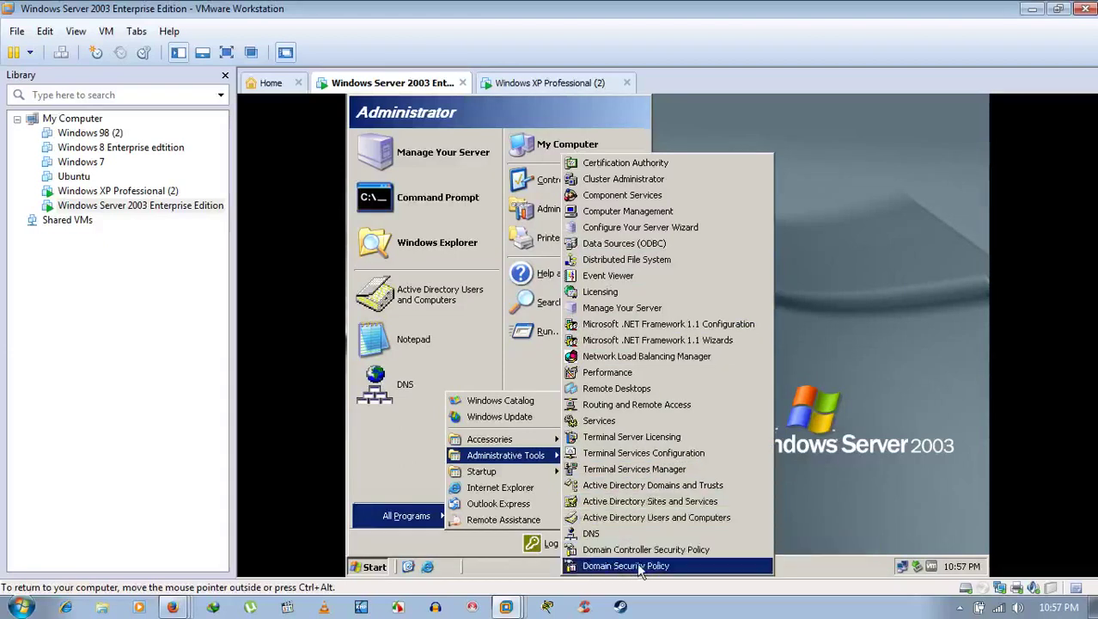
click(631, 568)
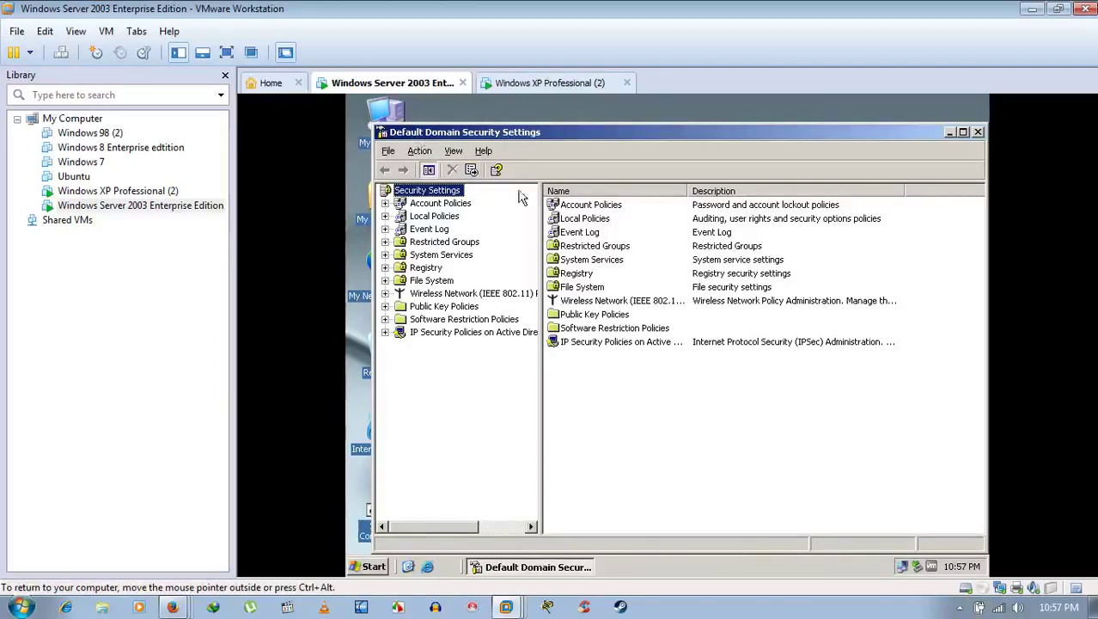
Step: Under Local Policies > User Rights Assignment, open the 'Add workstations to domain' properties
key(Num_Lock)
key(Num_Lock)
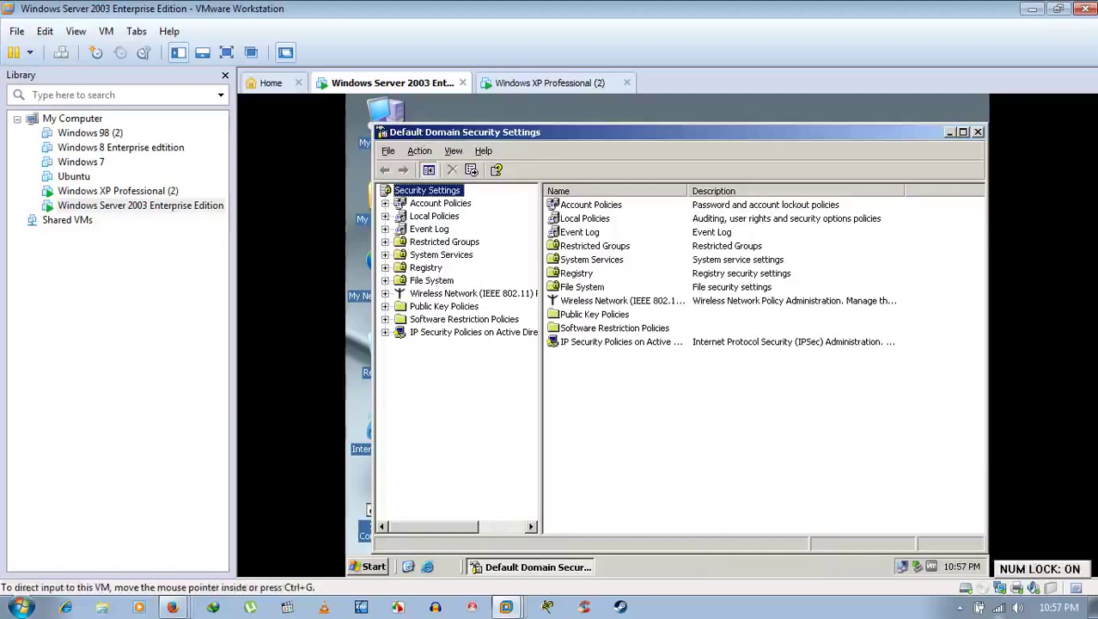
click(960, 608)
right_click(971, 534)
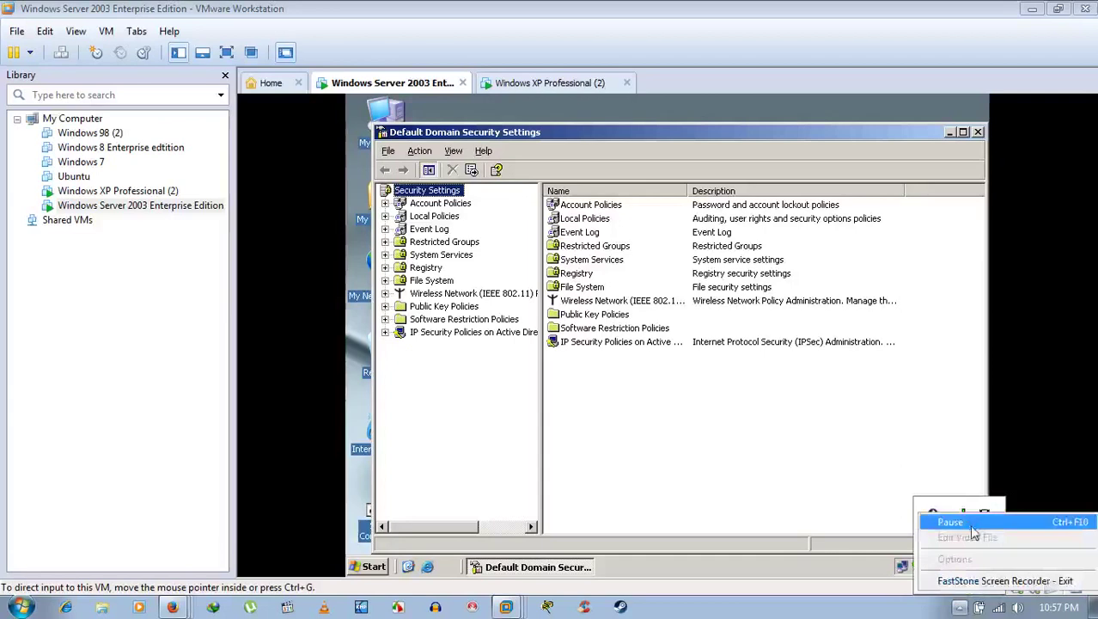
click(945, 518)
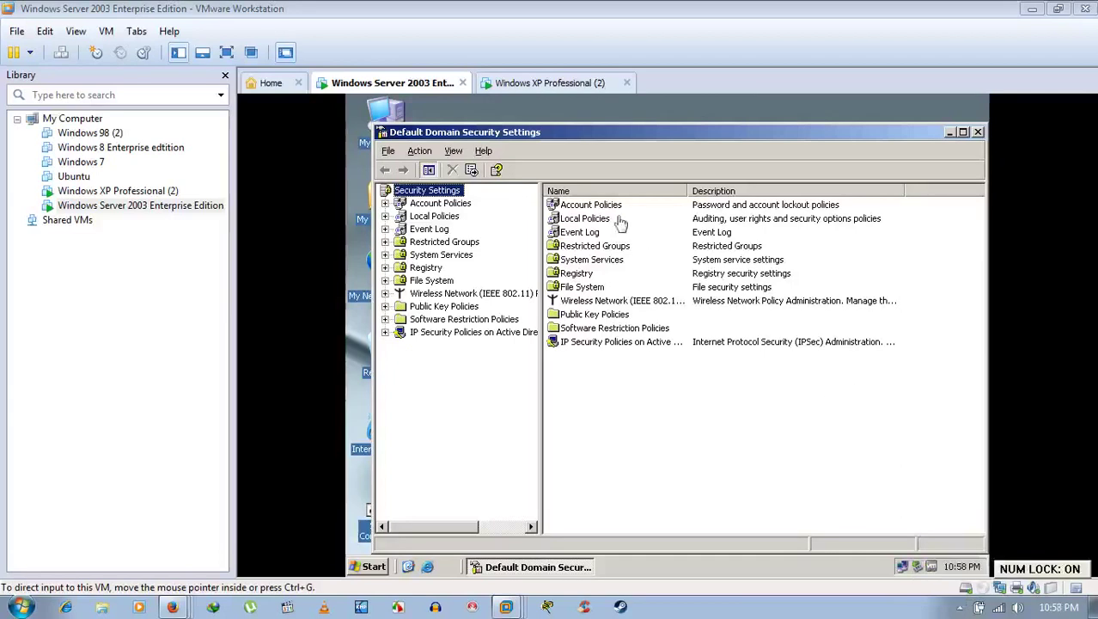
click(421, 216)
click(385, 216)
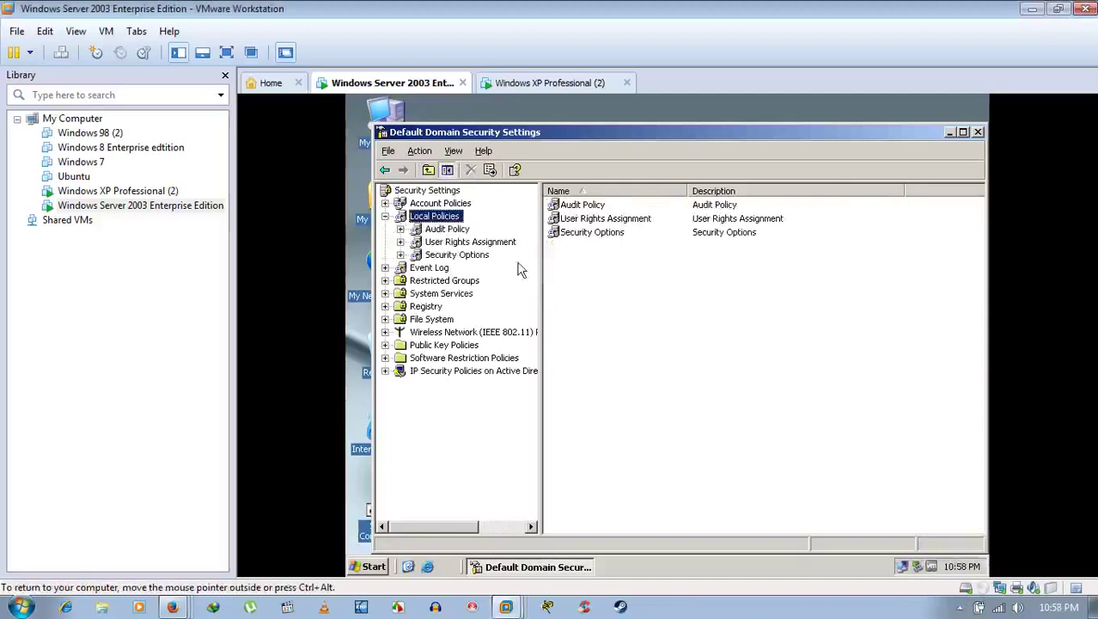
click(461, 243)
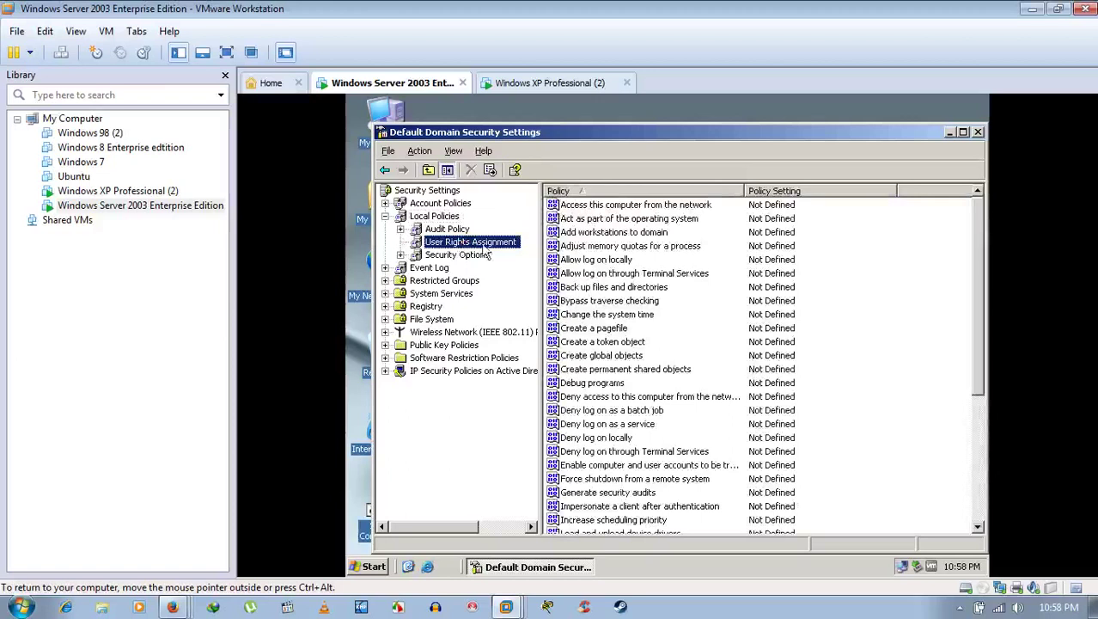
click(586, 234)
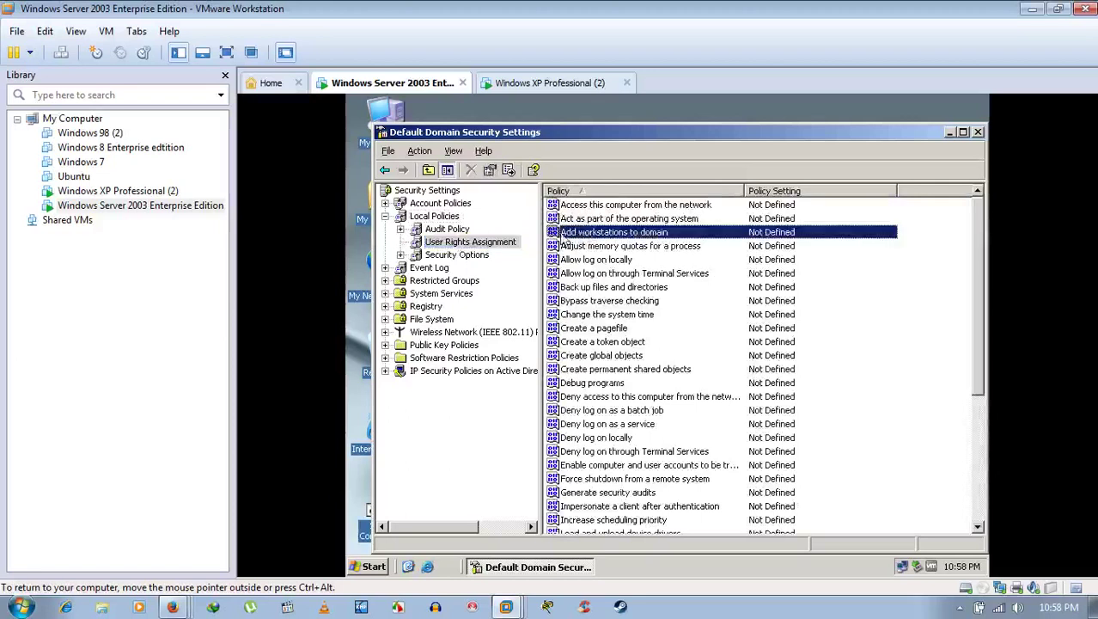
double_click(624, 233)
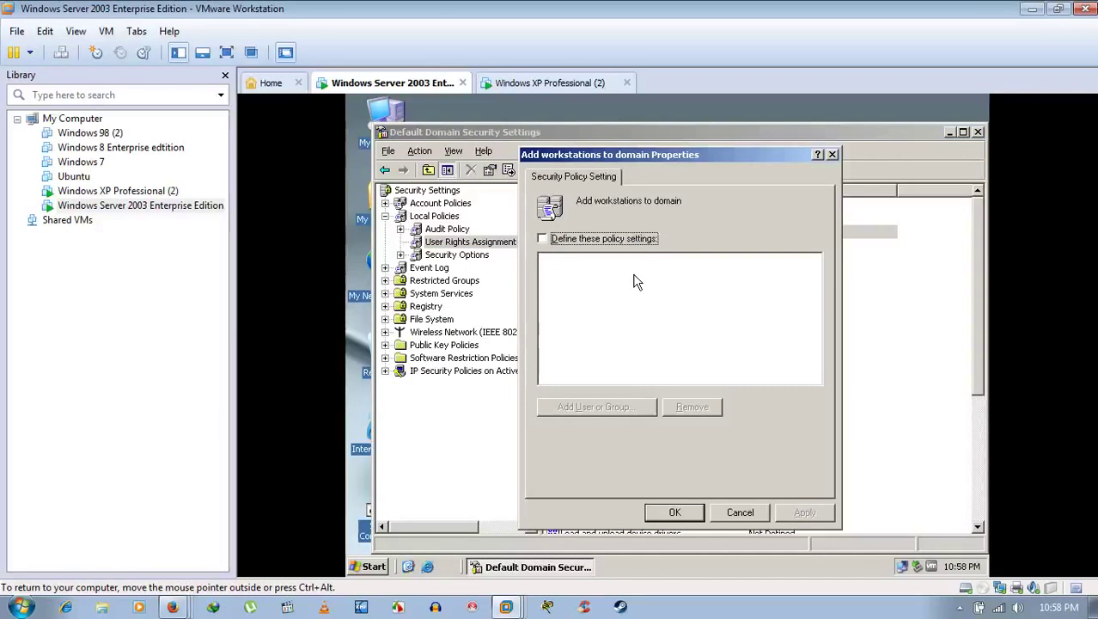
Step: Define the policy setting and start an advanced account search from Add User or Group
click(666, 290)
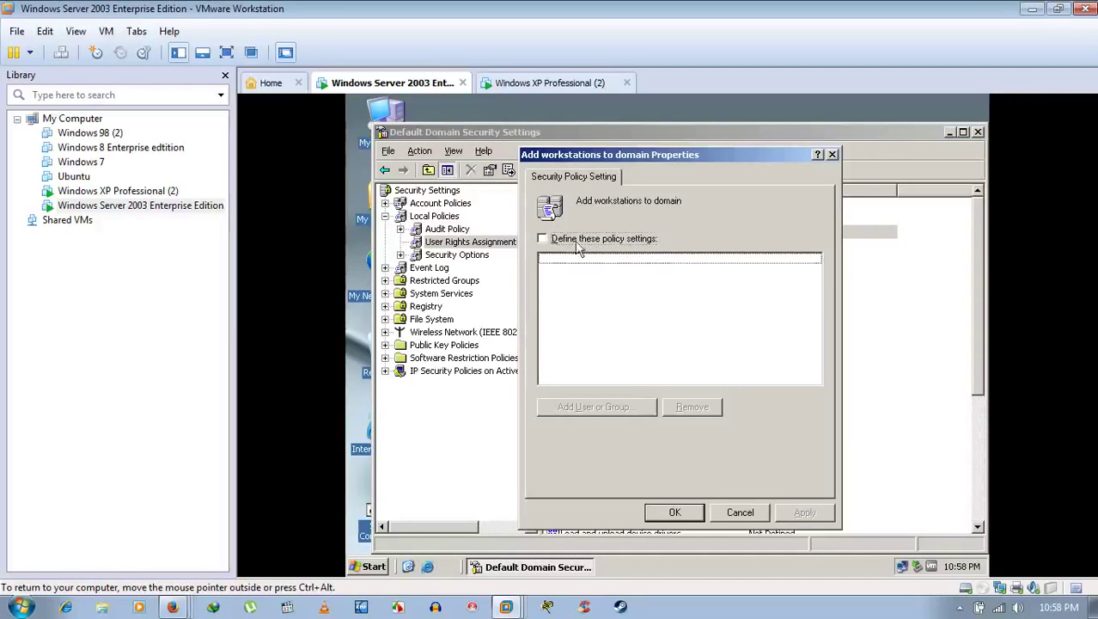
click(542, 240)
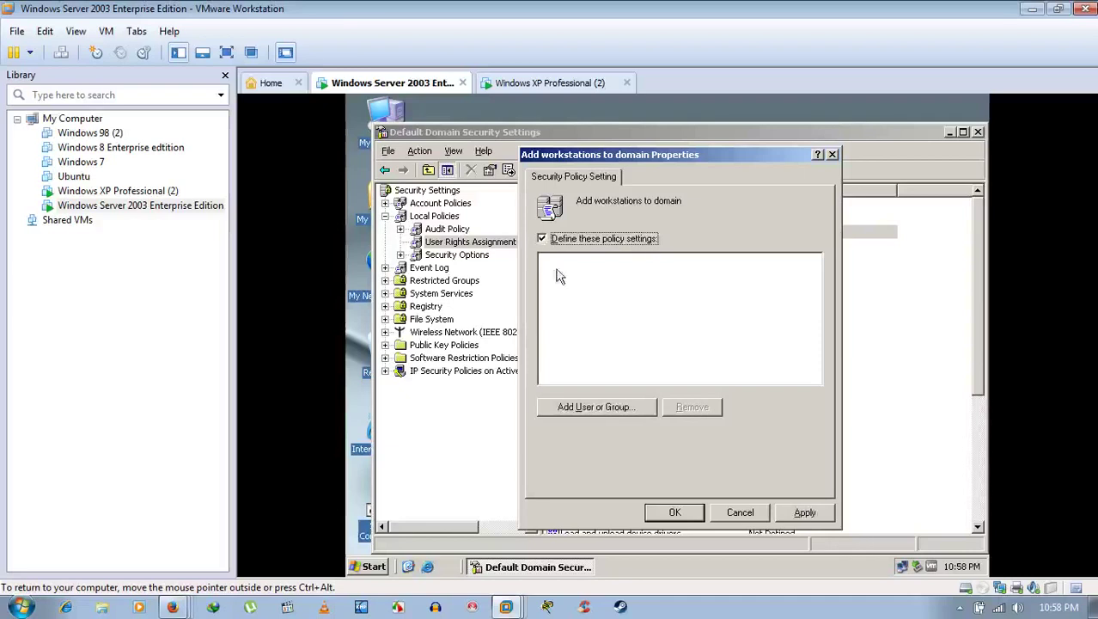
click(542, 239)
click(542, 239)
click(589, 406)
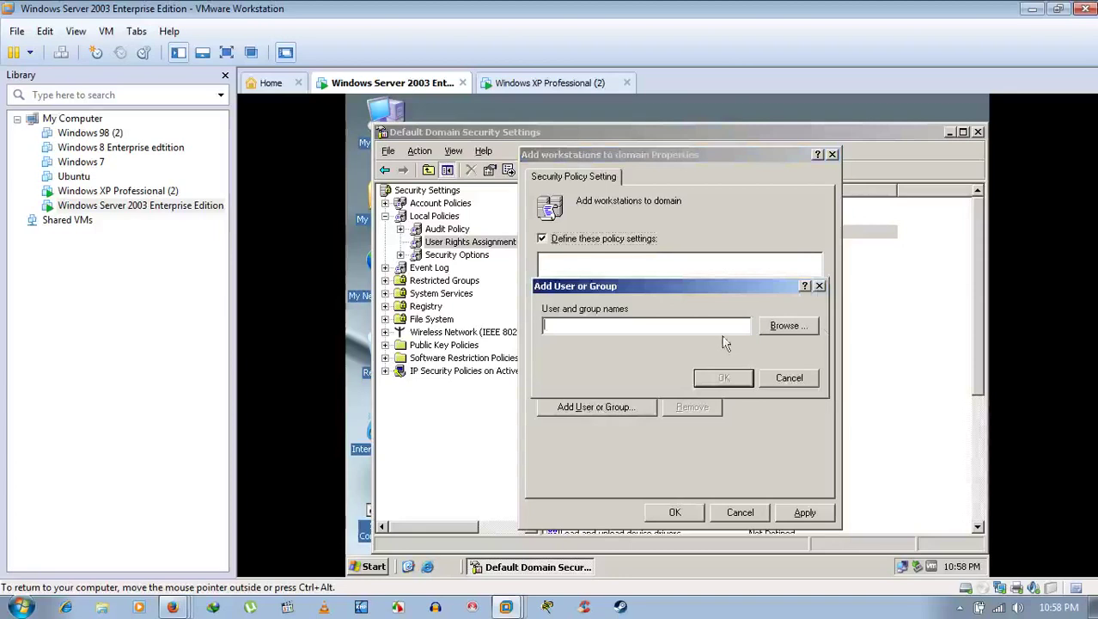
click(791, 326)
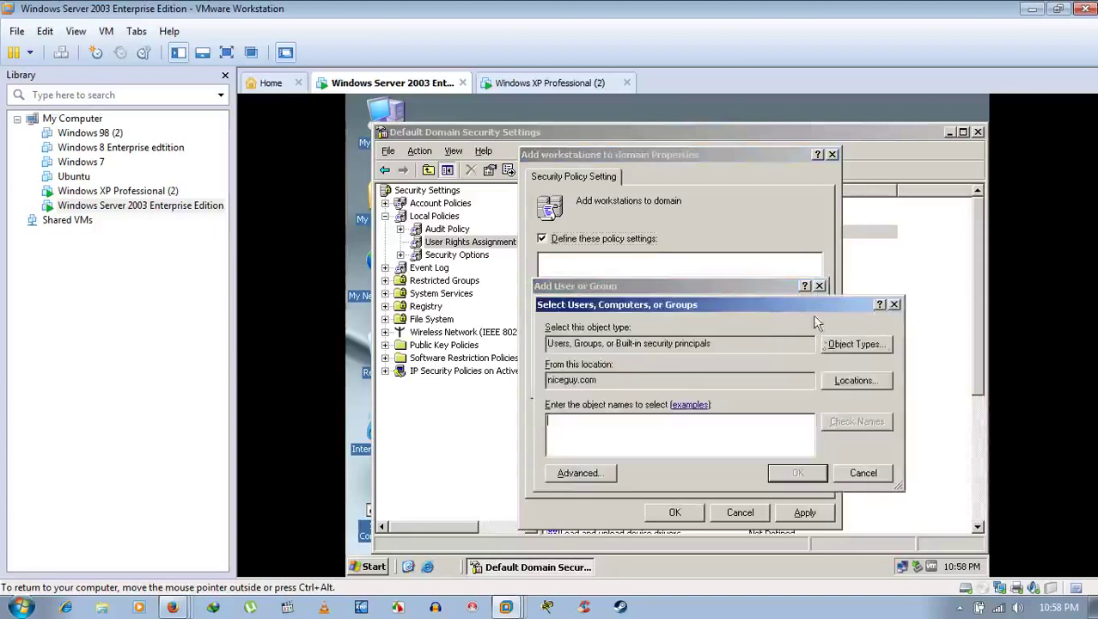
drag(809, 307, 780, 203)
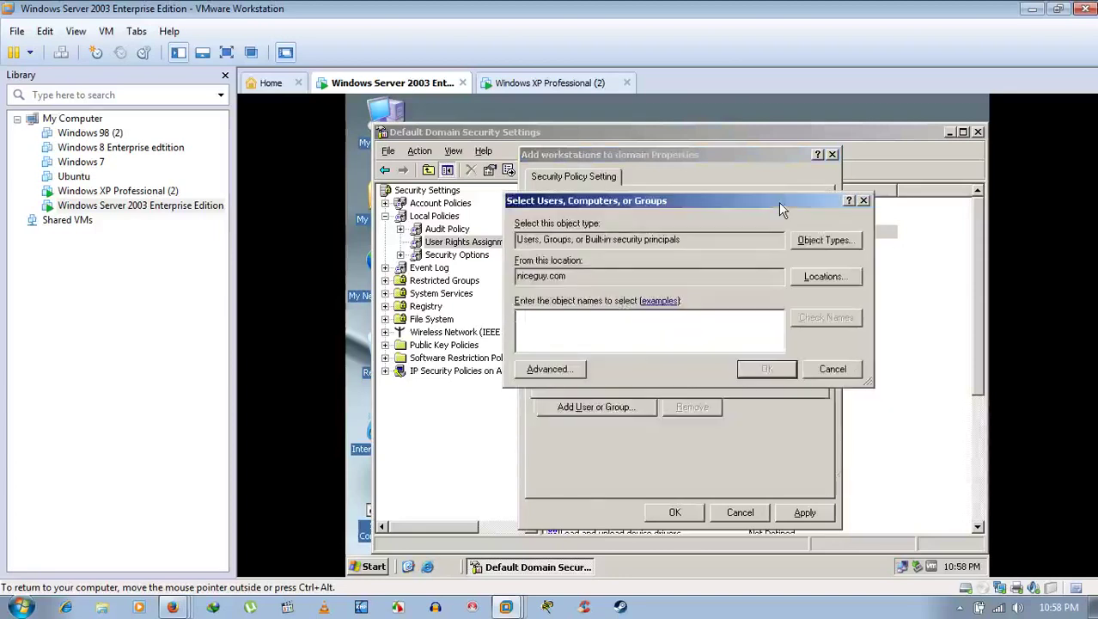
click(824, 244)
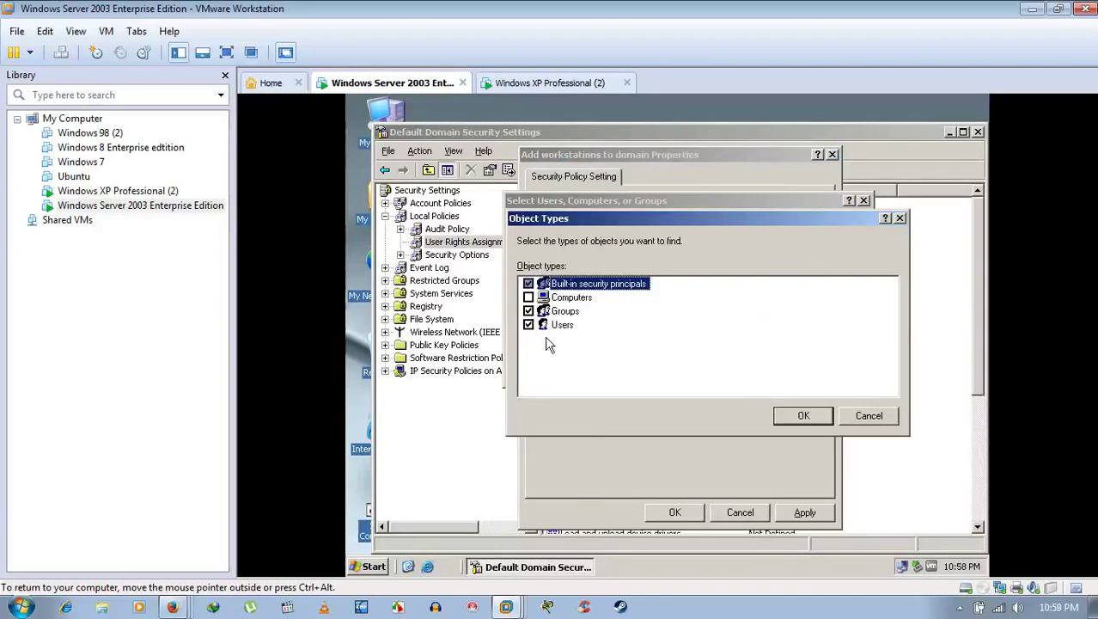
click(780, 416)
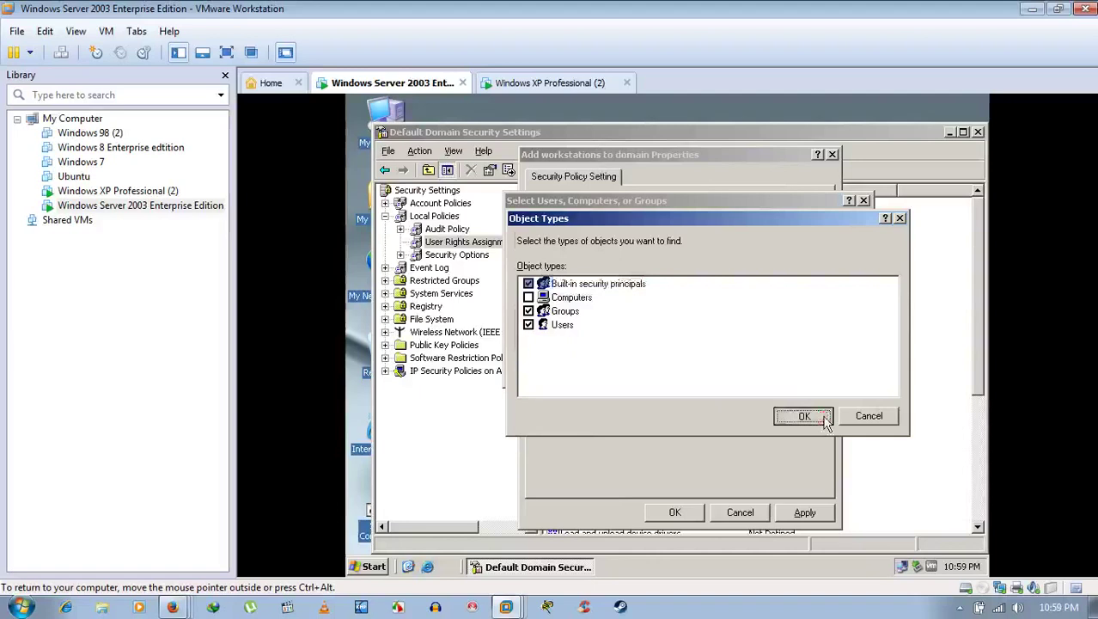
click(560, 369)
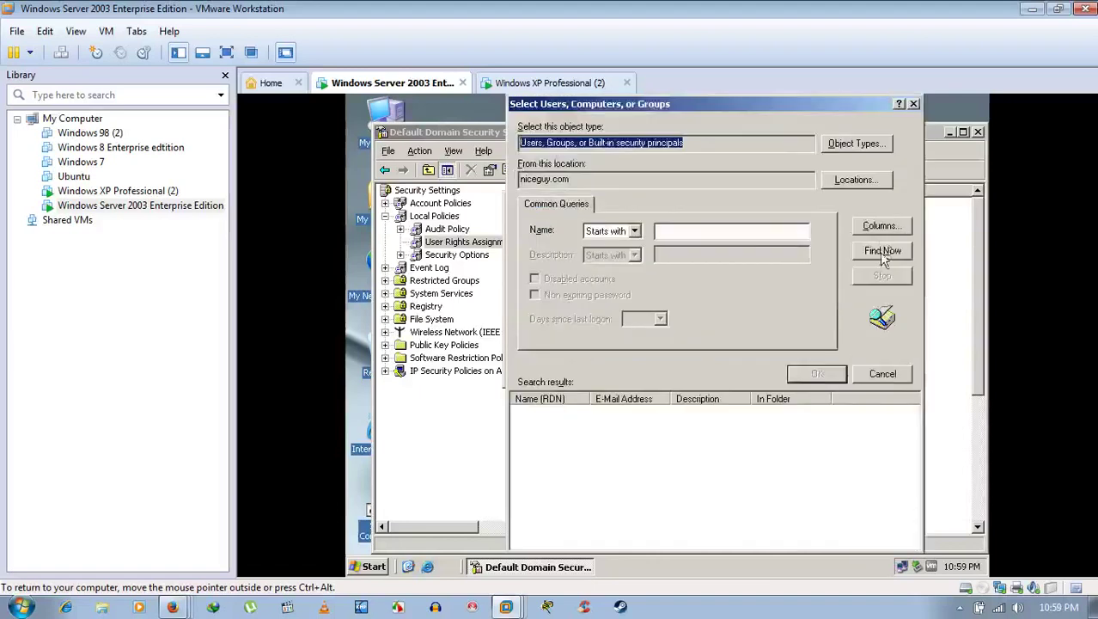
click(882, 253)
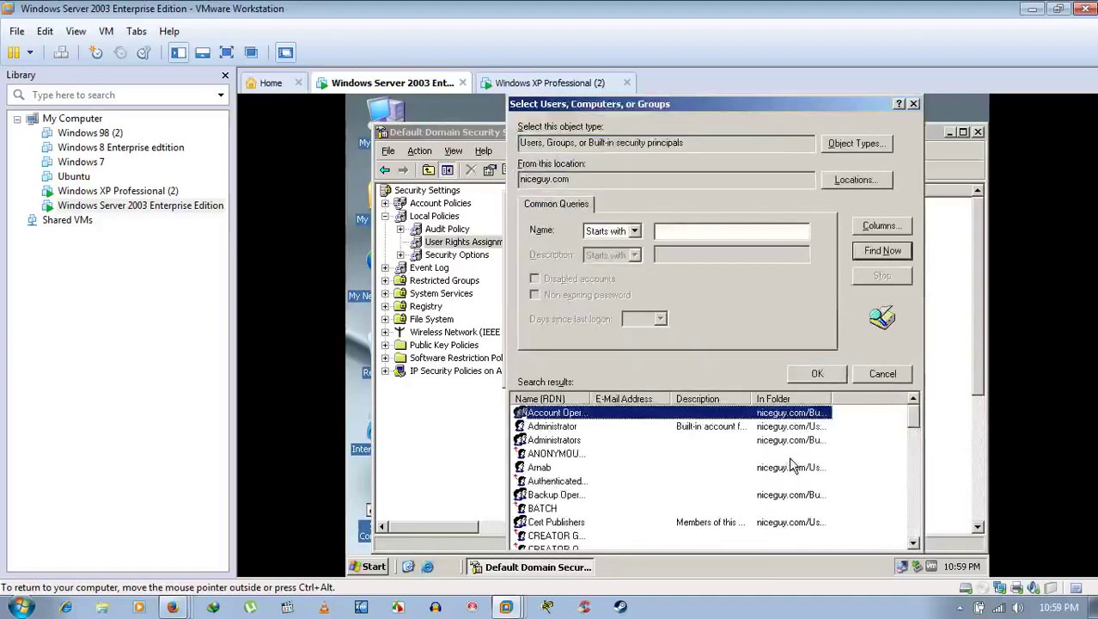
Step: Limit the search to users, pick NICEGUY\Food, and add it to the policy
click(856, 144)
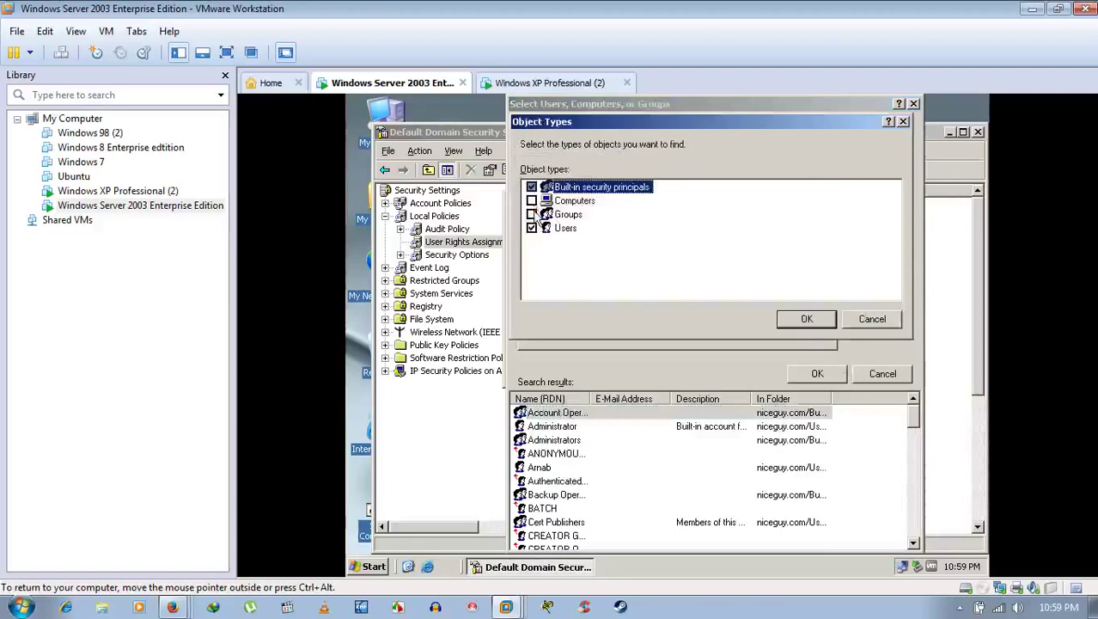
click(531, 187)
click(806, 319)
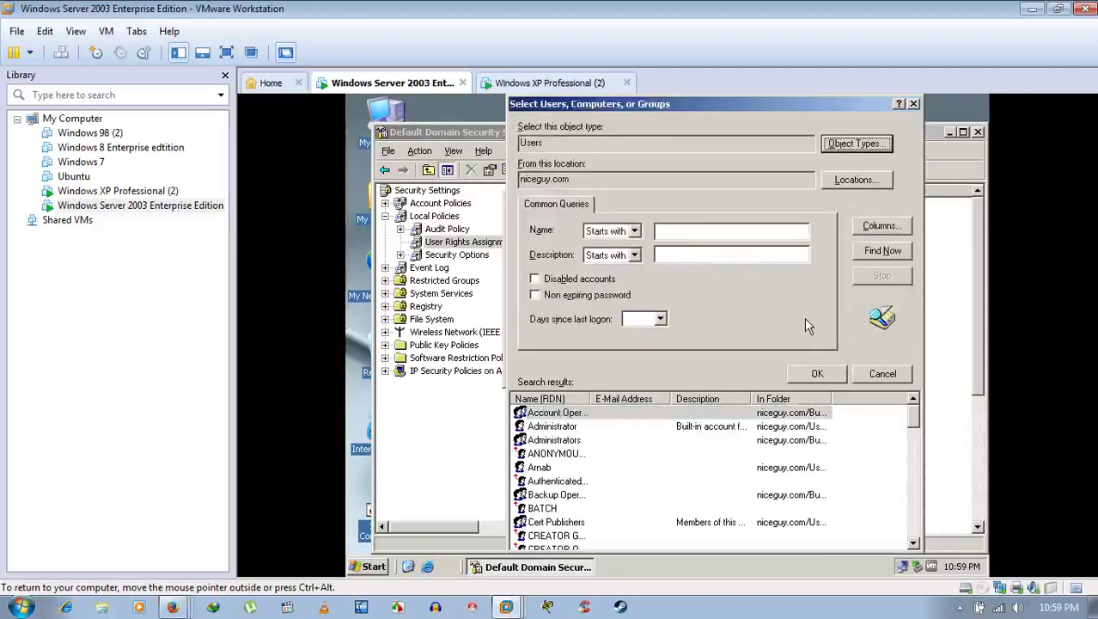
click(883, 250)
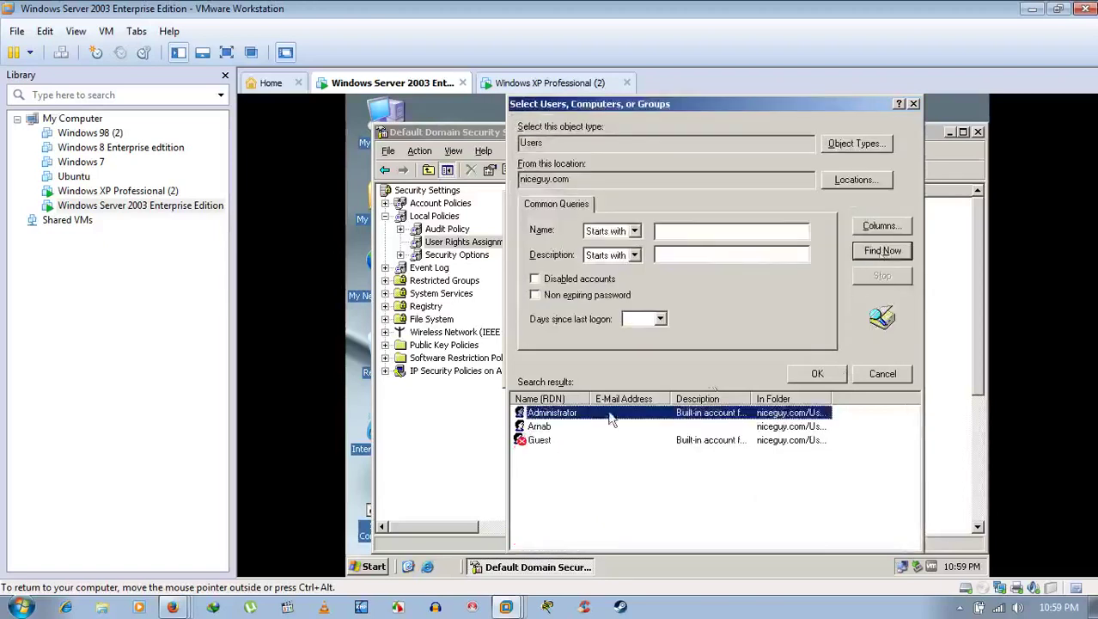
click(541, 427)
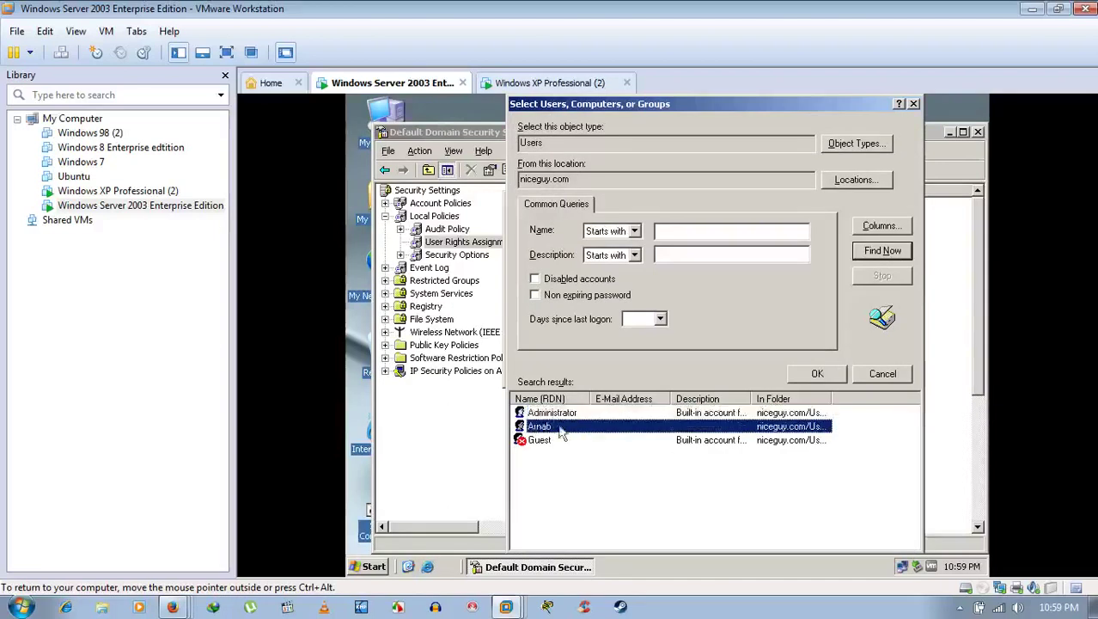
click(818, 375)
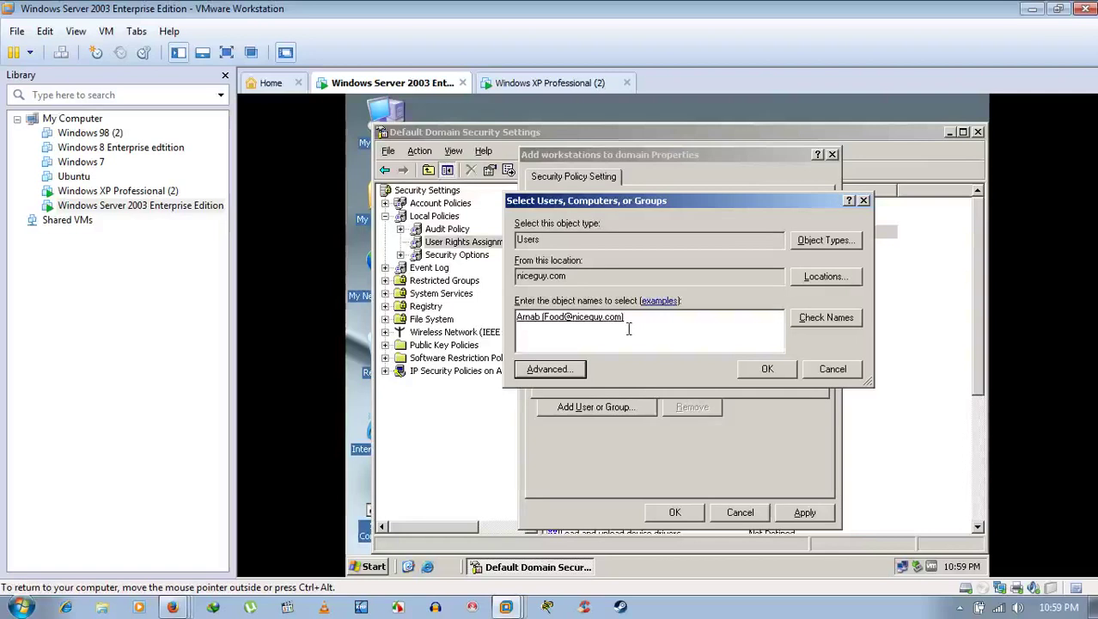
click(767, 369)
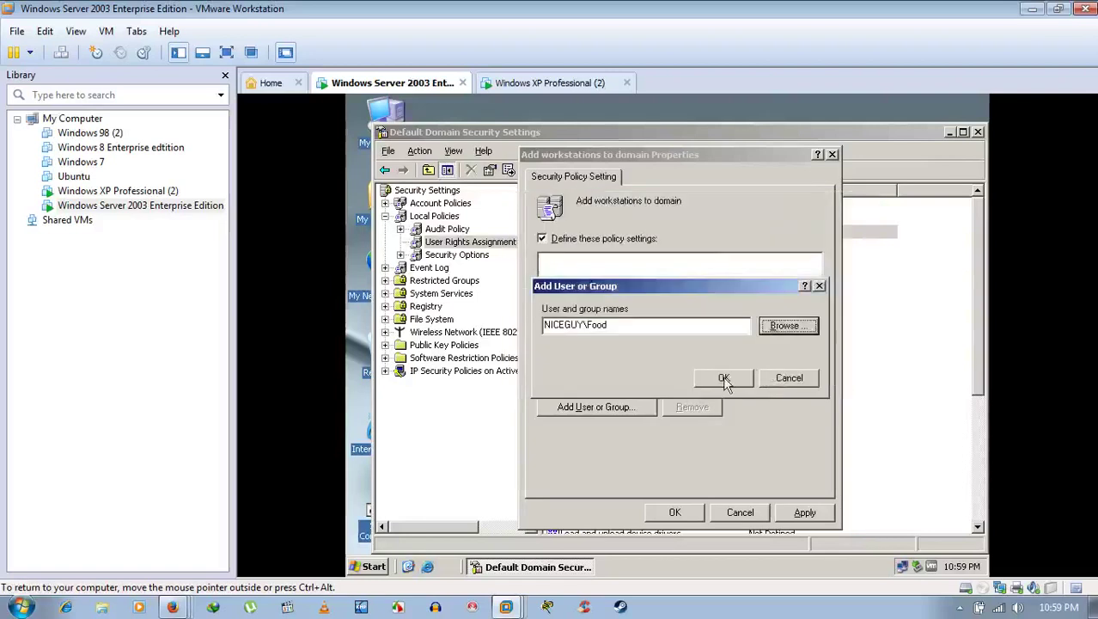
click(724, 380)
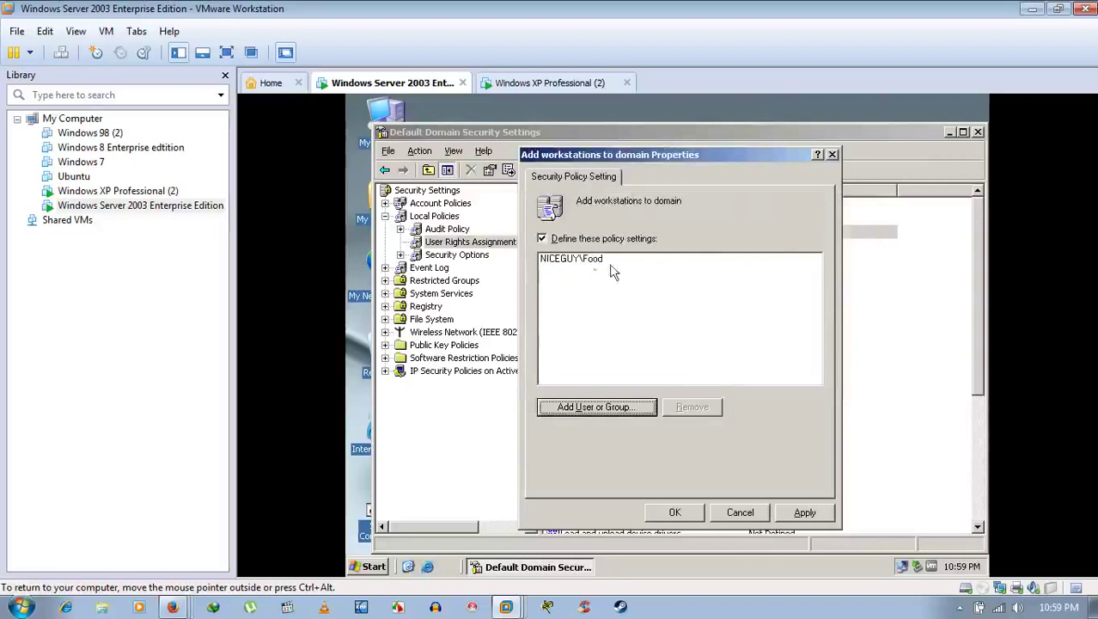
Step: Start adding another account and list the domain's groups in the advanced search
click(608, 407)
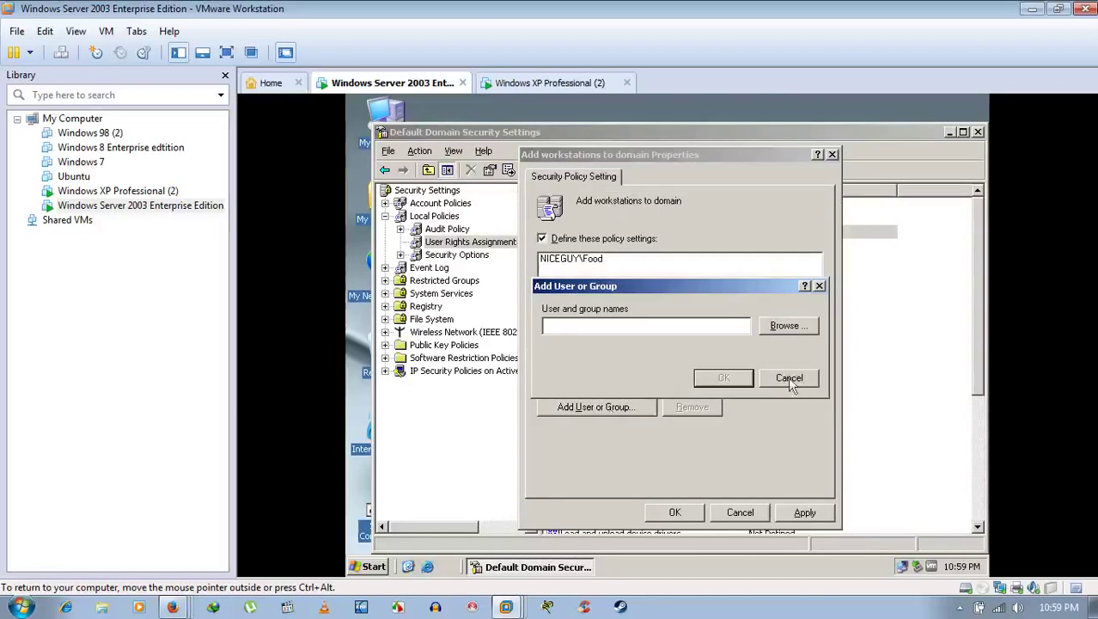
click(789, 325)
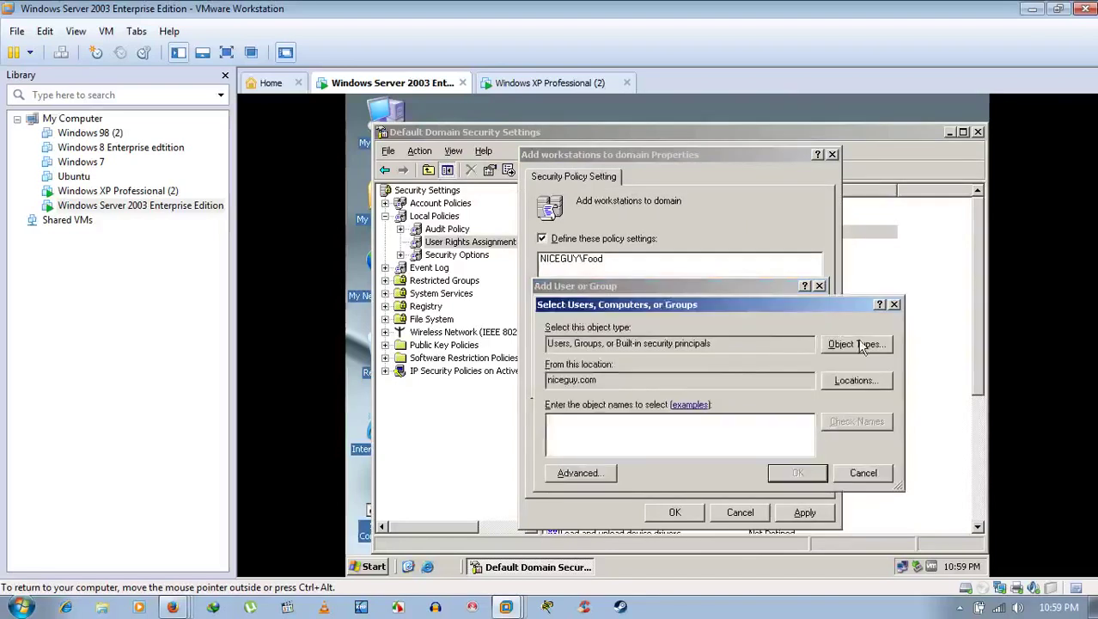
click(859, 344)
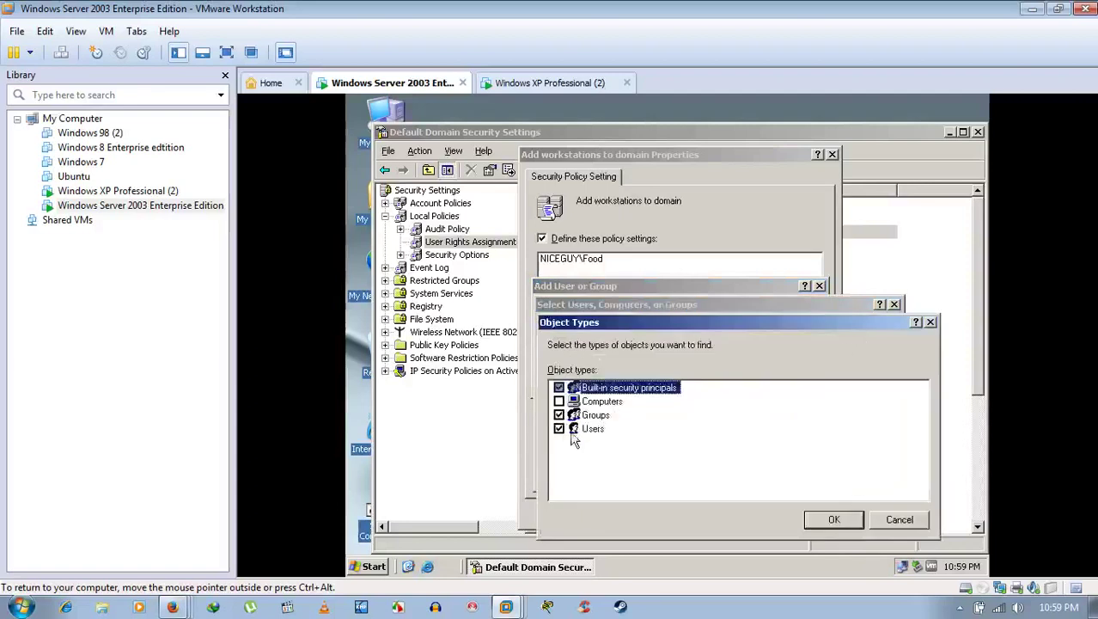
click(558, 427)
click(829, 525)
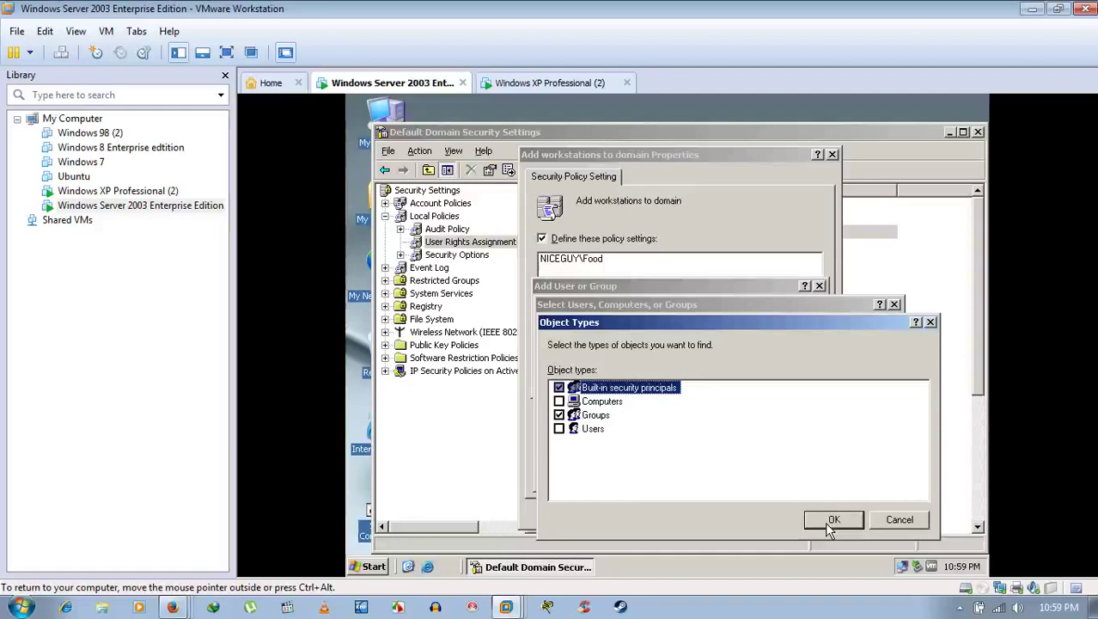
click(834, 521)
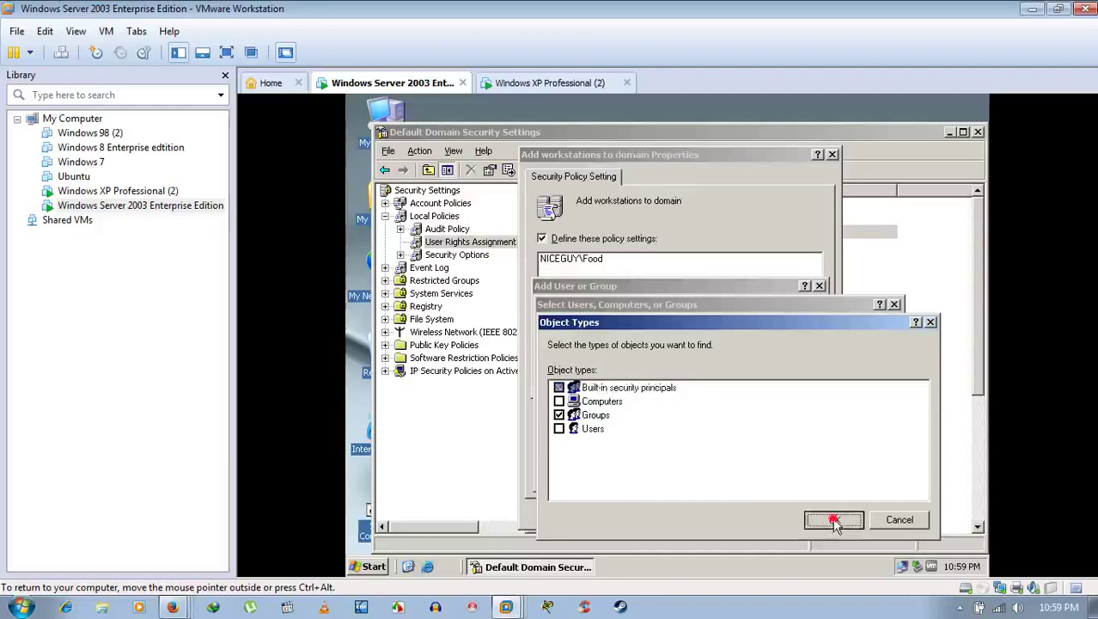
click(599, 469)
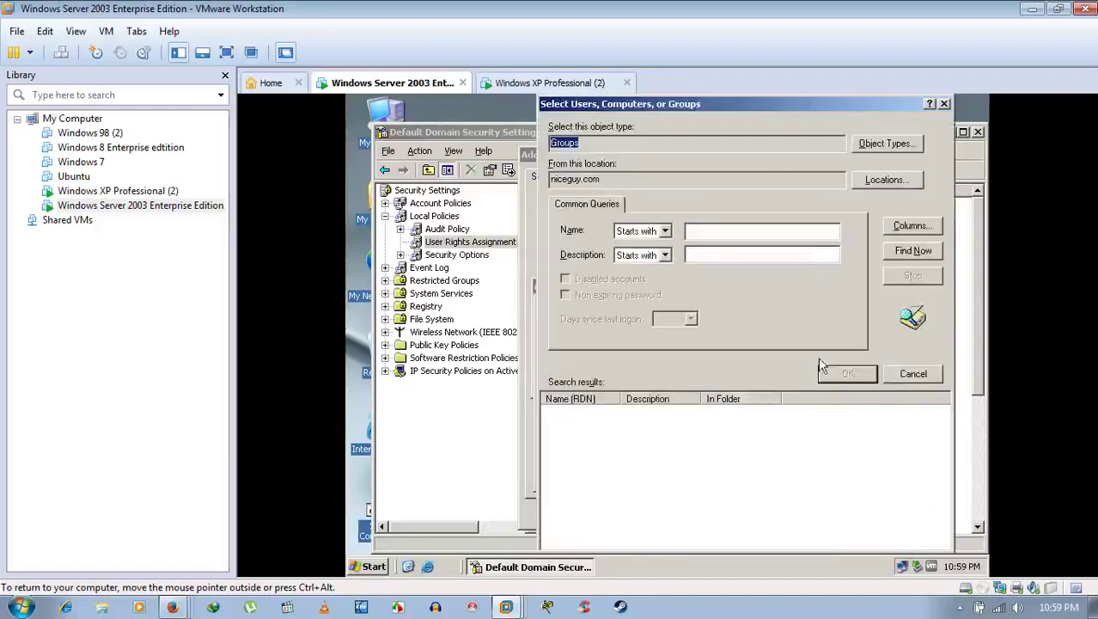
click(909, 250)
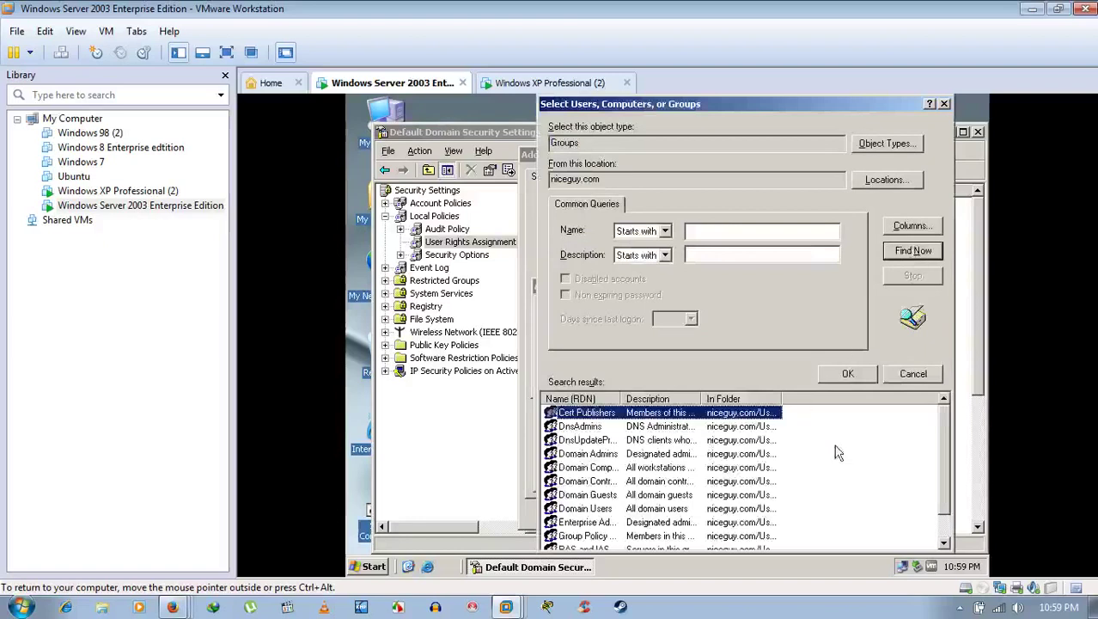
mouse_move(946, 416)
mouse_down()
mouse_move(949, 468)
mouse_move(956, 398)
mouse_up()
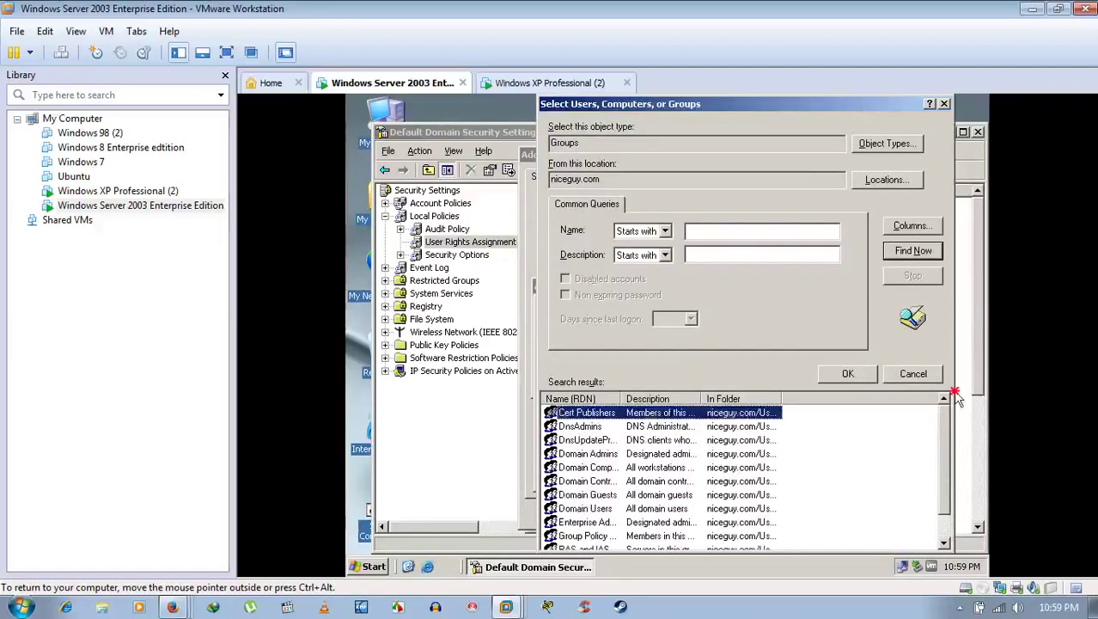
drag(621, 399, 713, 398)
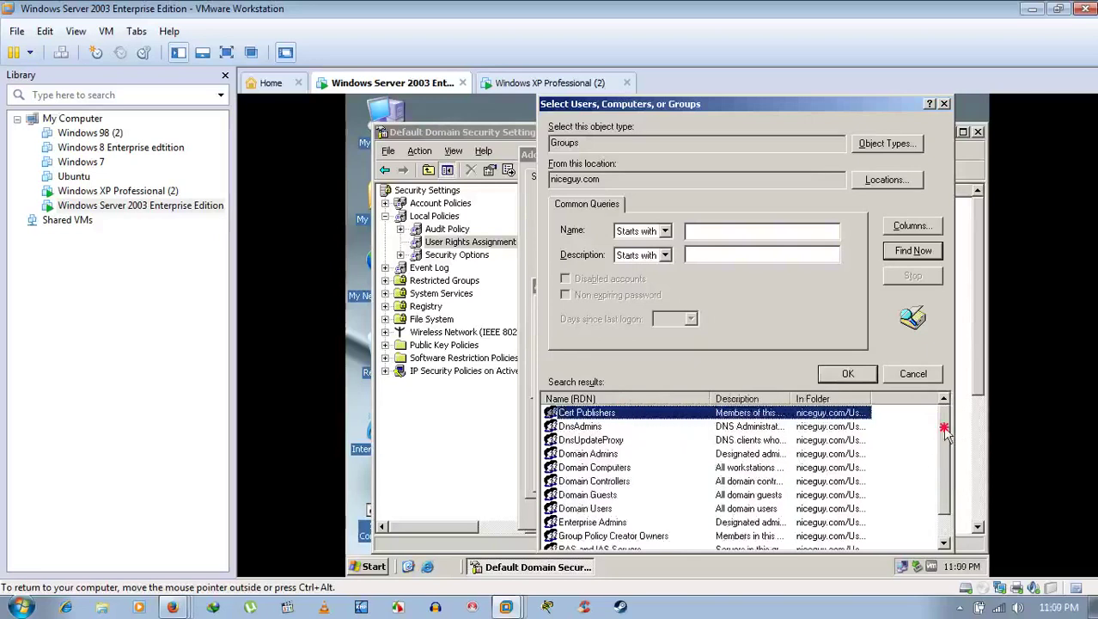
drag(945, 434, 963, 395)
Step: Change the search object type to Computers and list the domain's computers
click(887, 142)
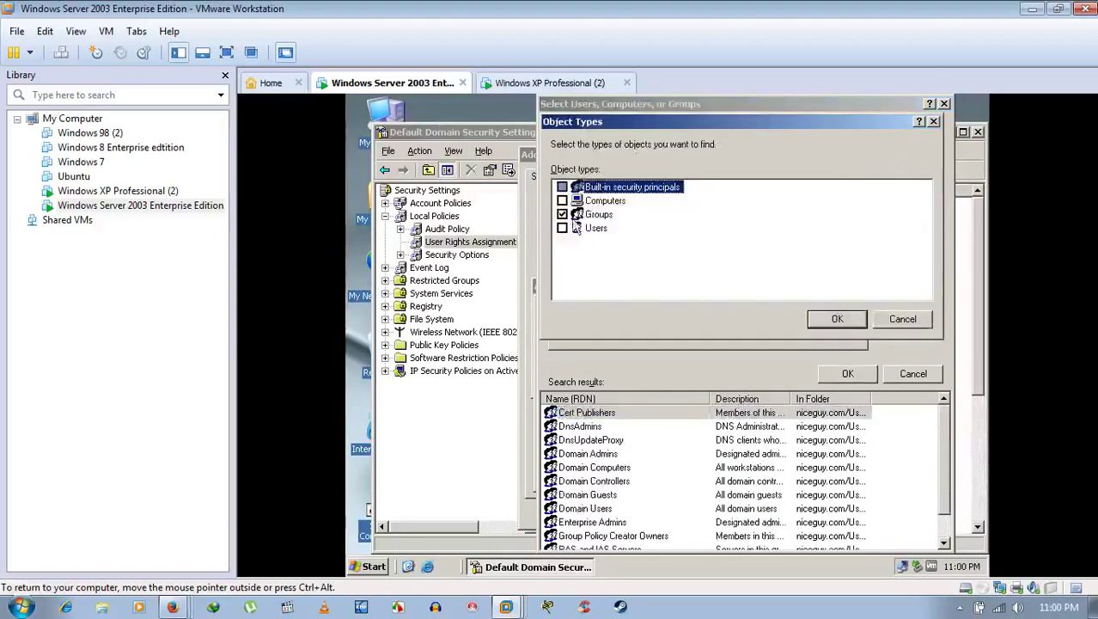
click(563, 214)
click(563, 200)
click(836, 318)
click(910, 251)
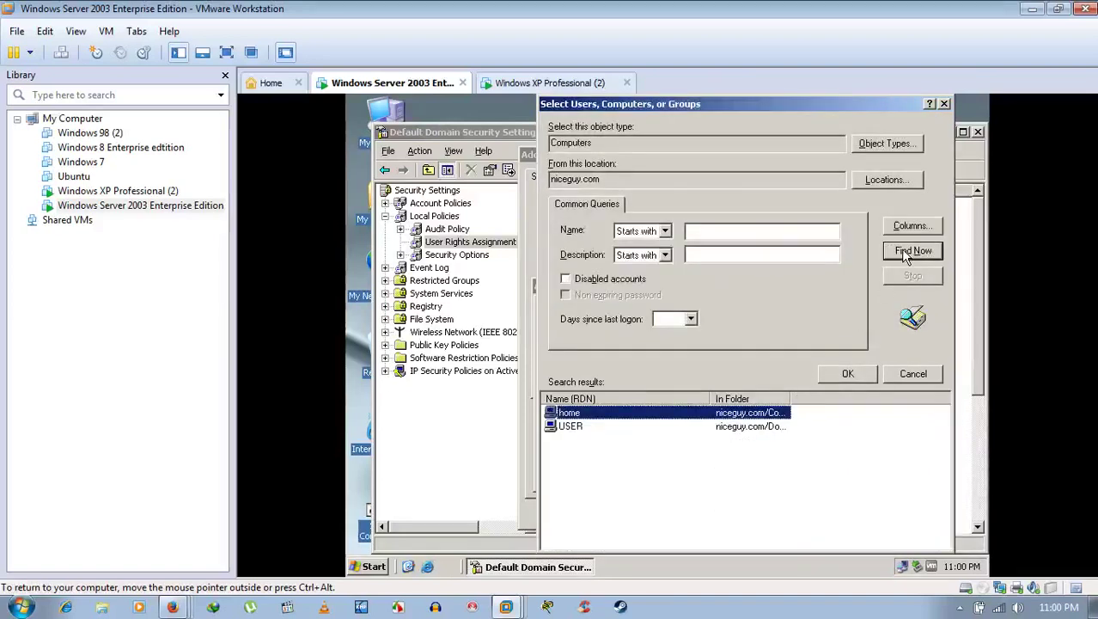
Step: Search built-in security principals, pick Administrators, and add it to the policy
click(870, 144)
click(563, 200)
click(563, 188)
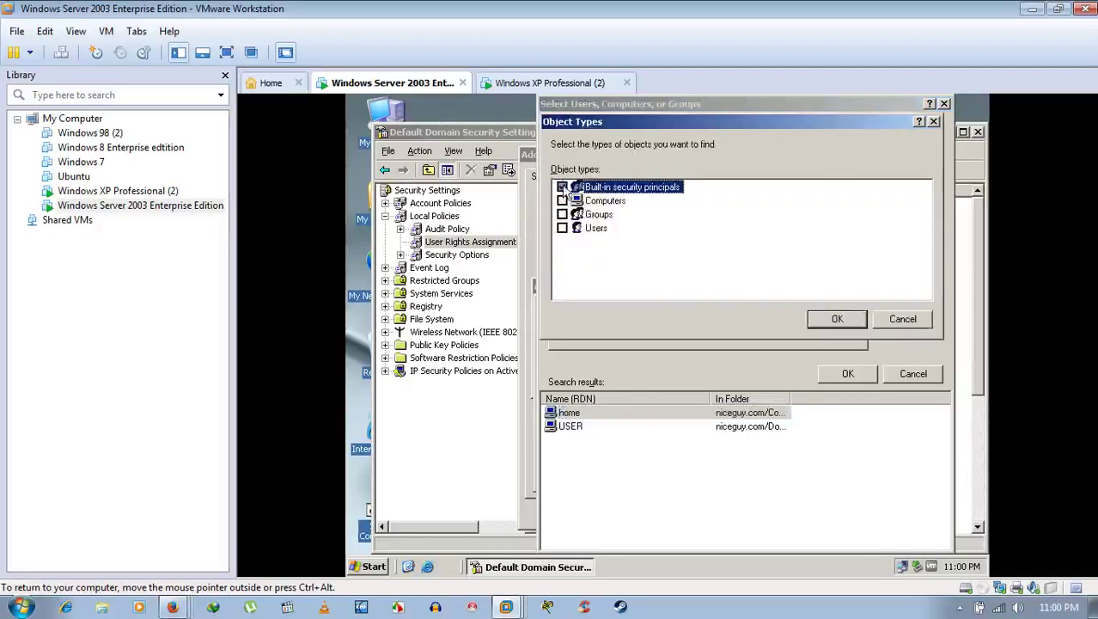
click(823, 318)
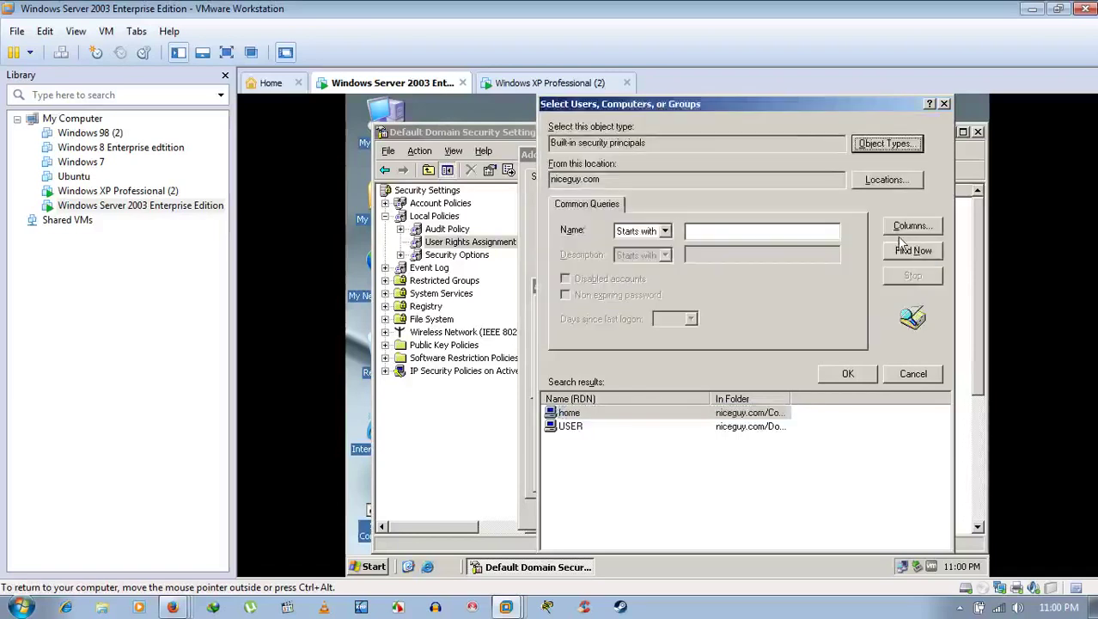
click(902, 250)
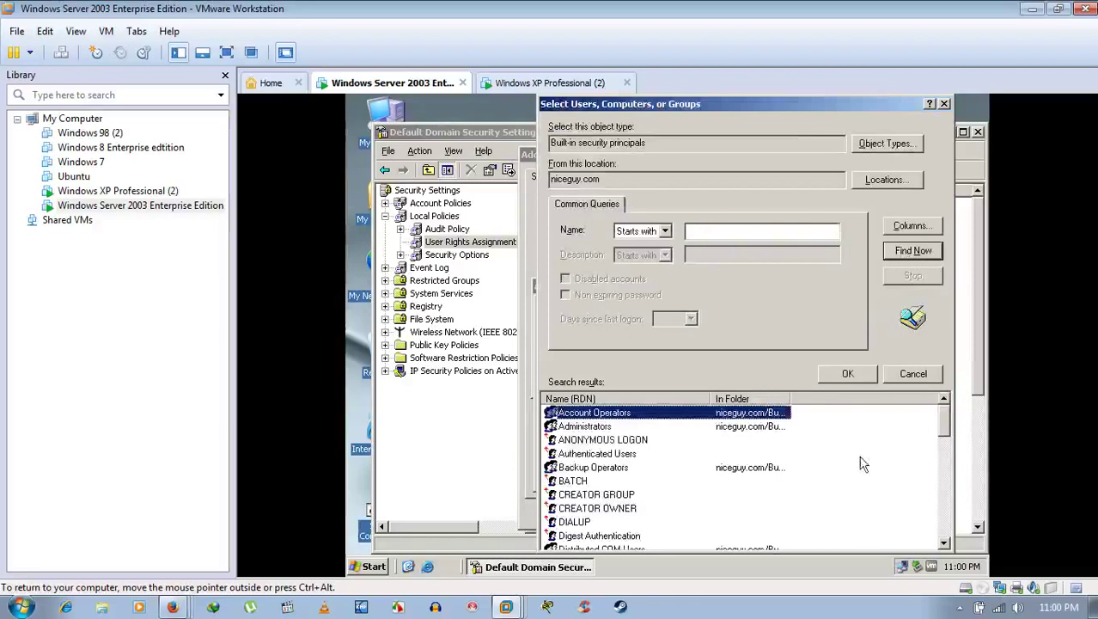
click(594, 427)
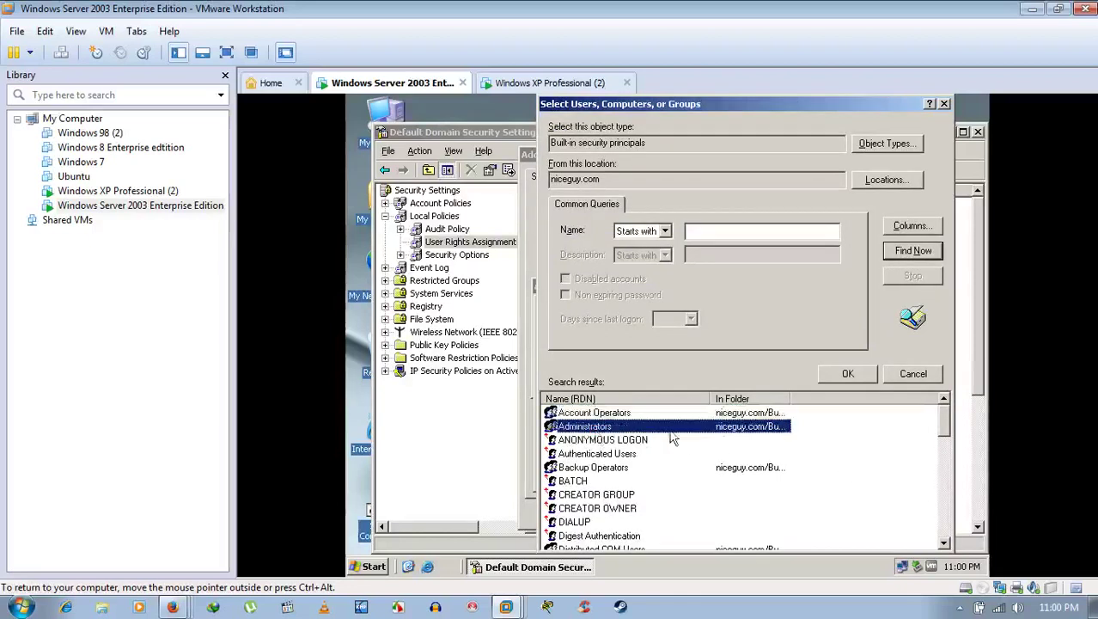
drag(945, 421, 973, 404)
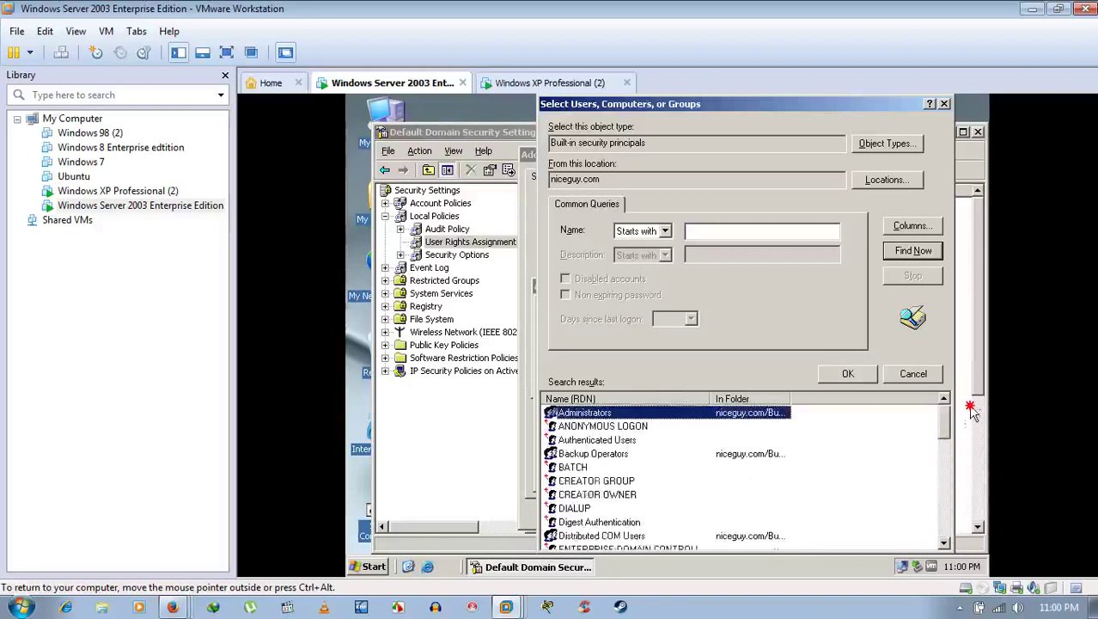
click(846, 376)
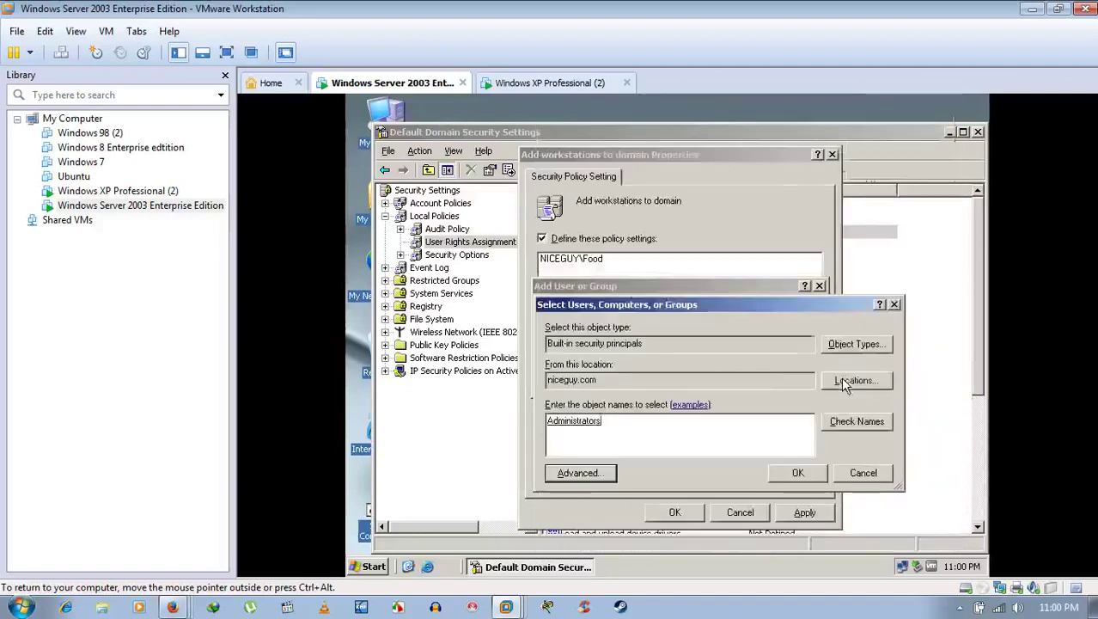
click(805, 473)
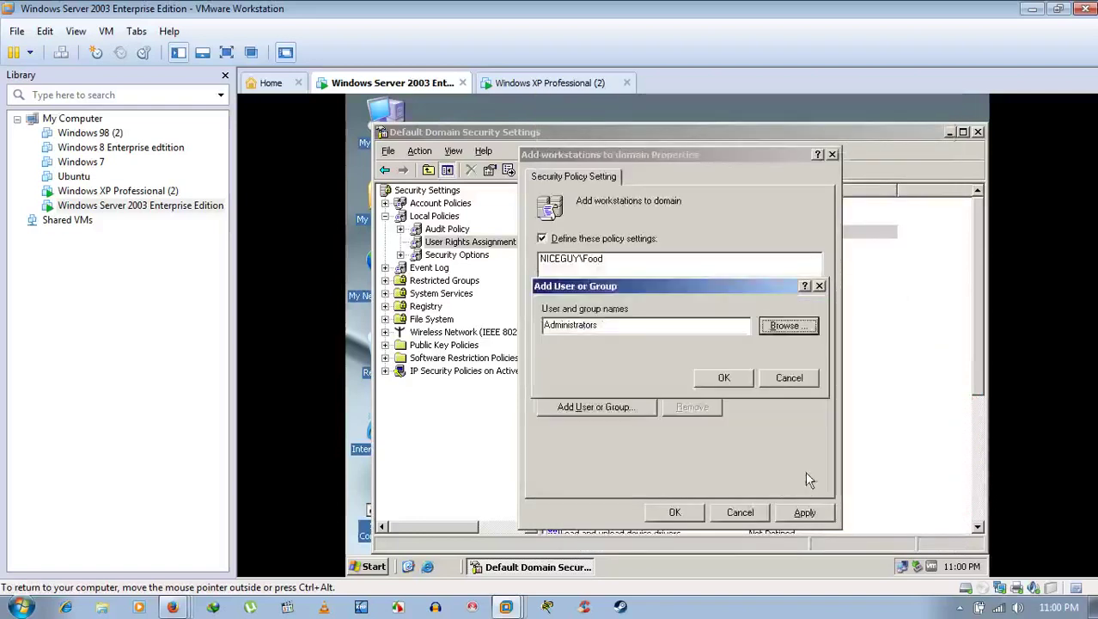
click(730, 378)
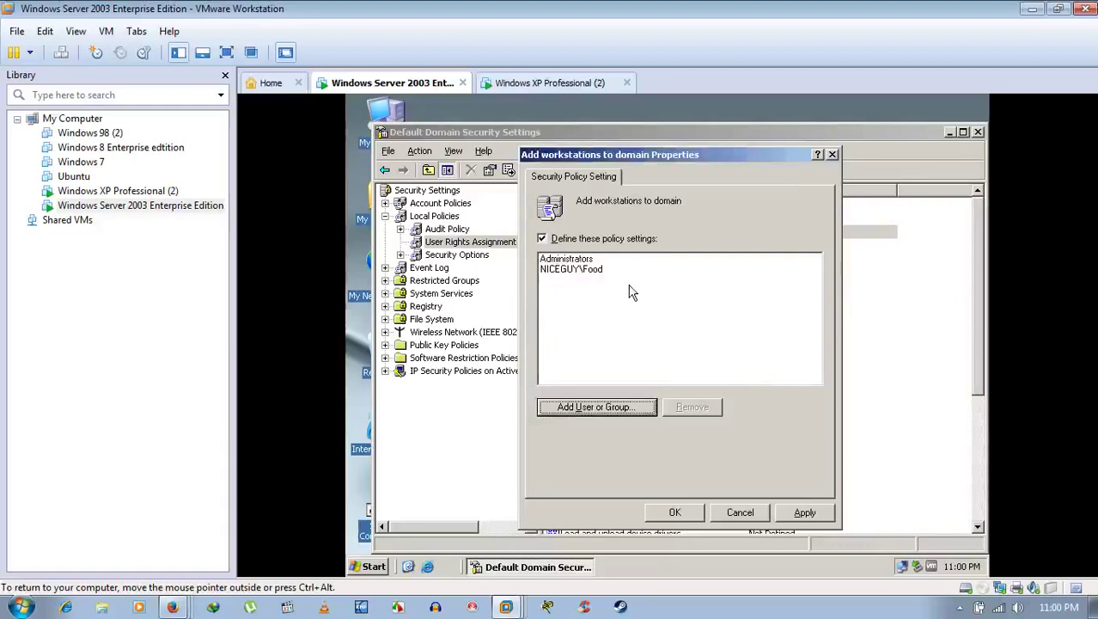
Step: Search the domain's user accounts and add NICEGUY\Administrator to the policy
click(624, 411)
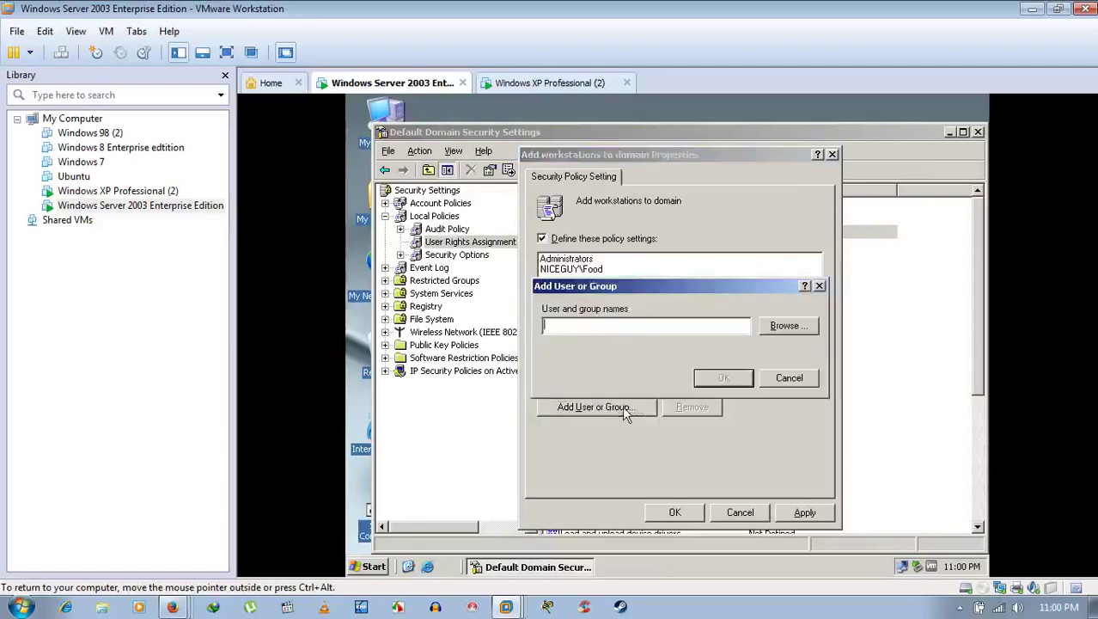
click(801, 332)
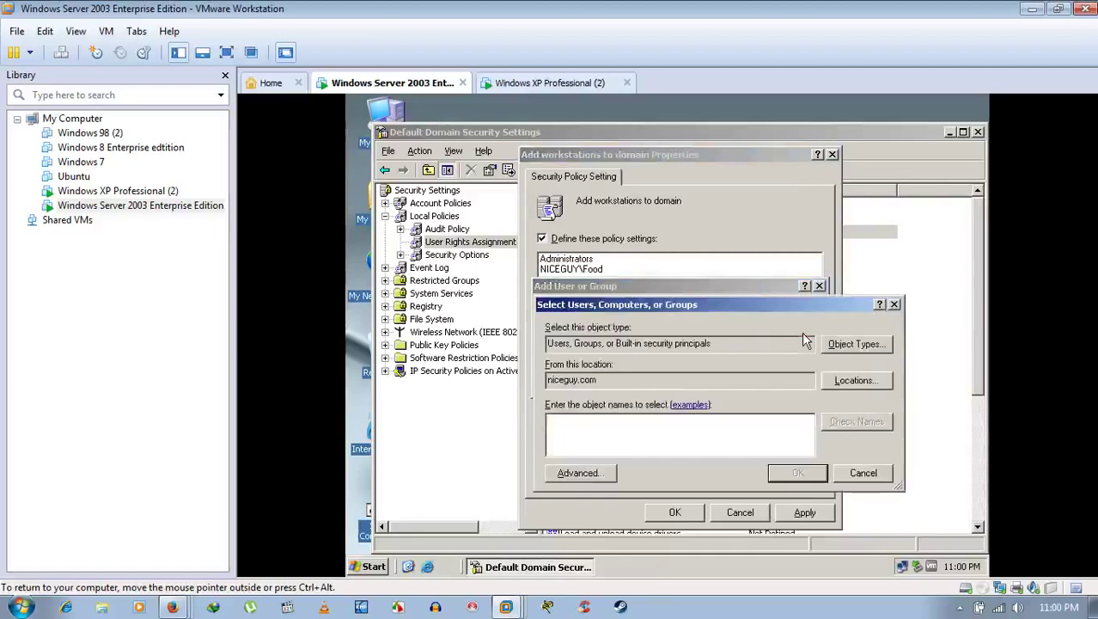
click(831, 346)
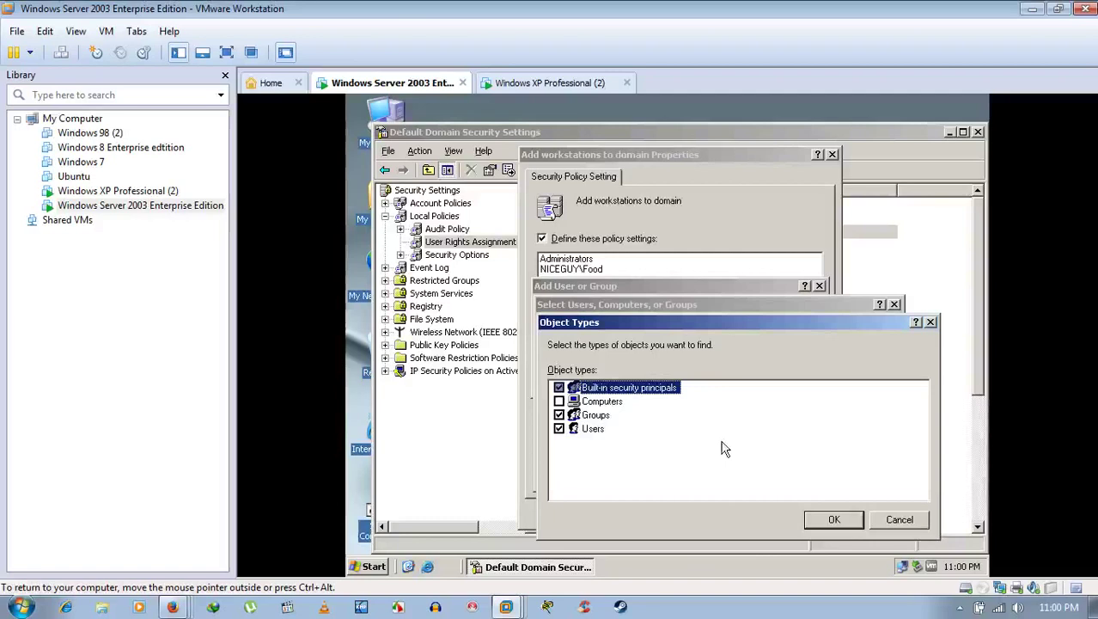
click(831, 520)
click(580, 473)
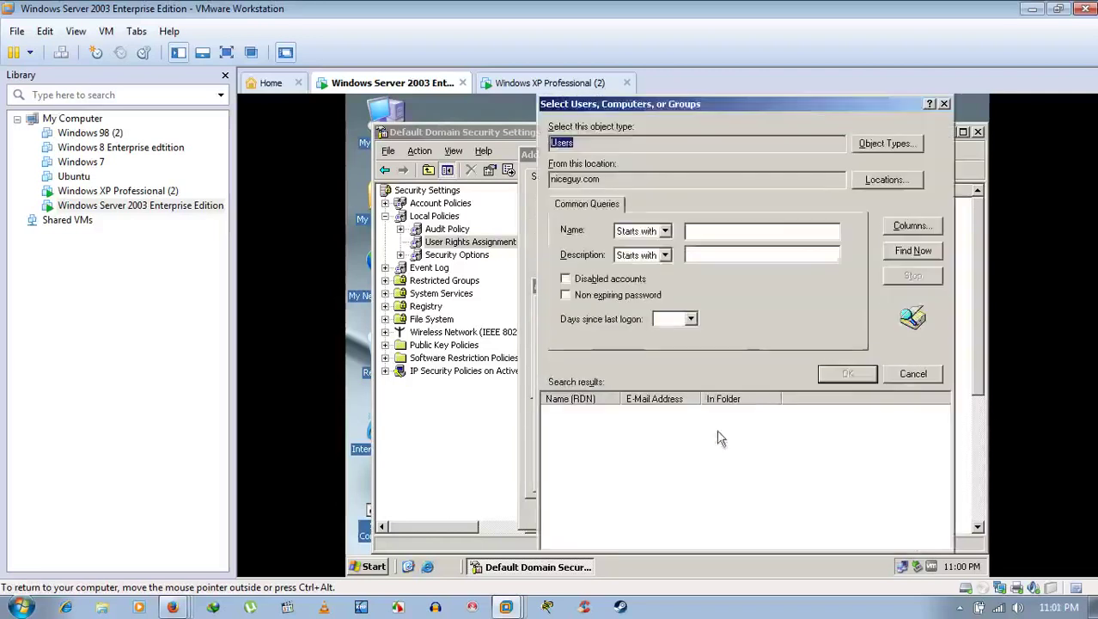
click(911, 250)
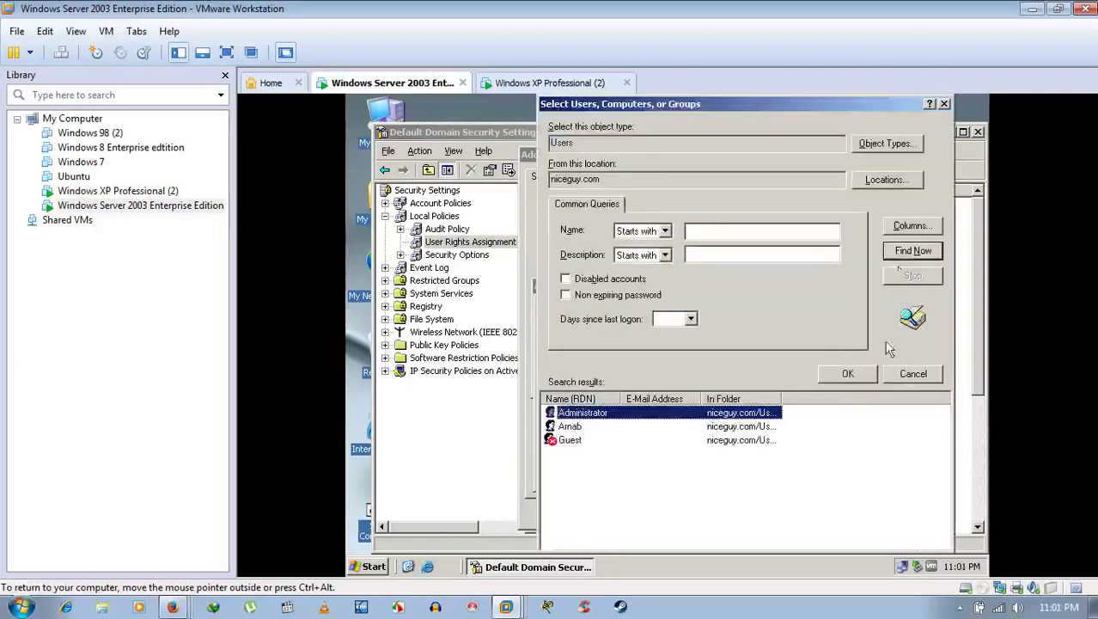
click(605, 426)
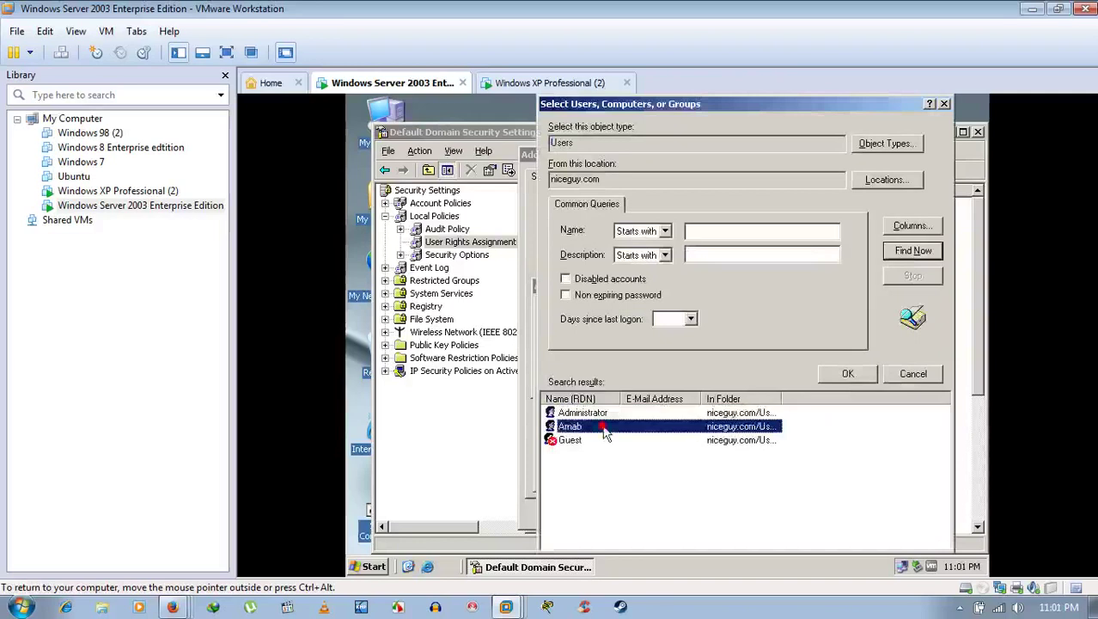
click(605, 414)
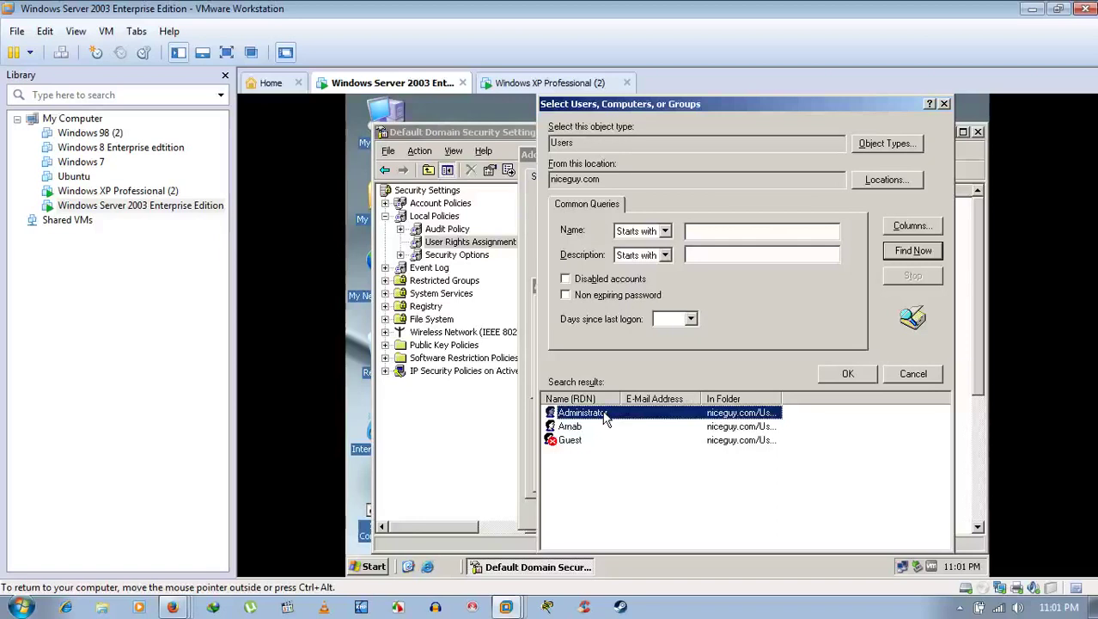
click(848, 375)
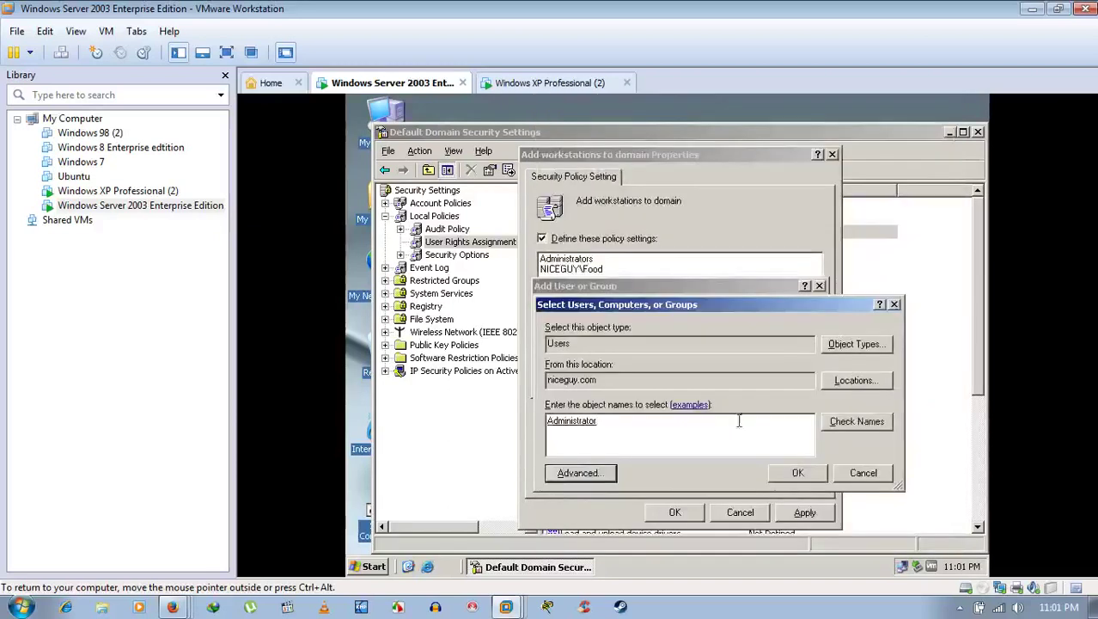
click(797, 472)
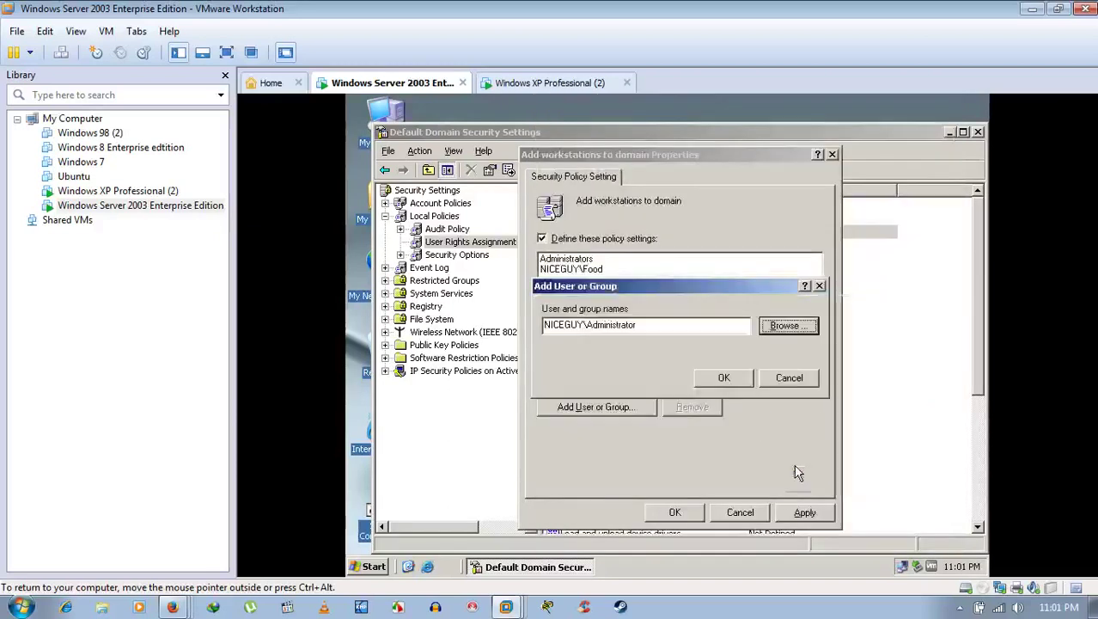
click(724, 378)
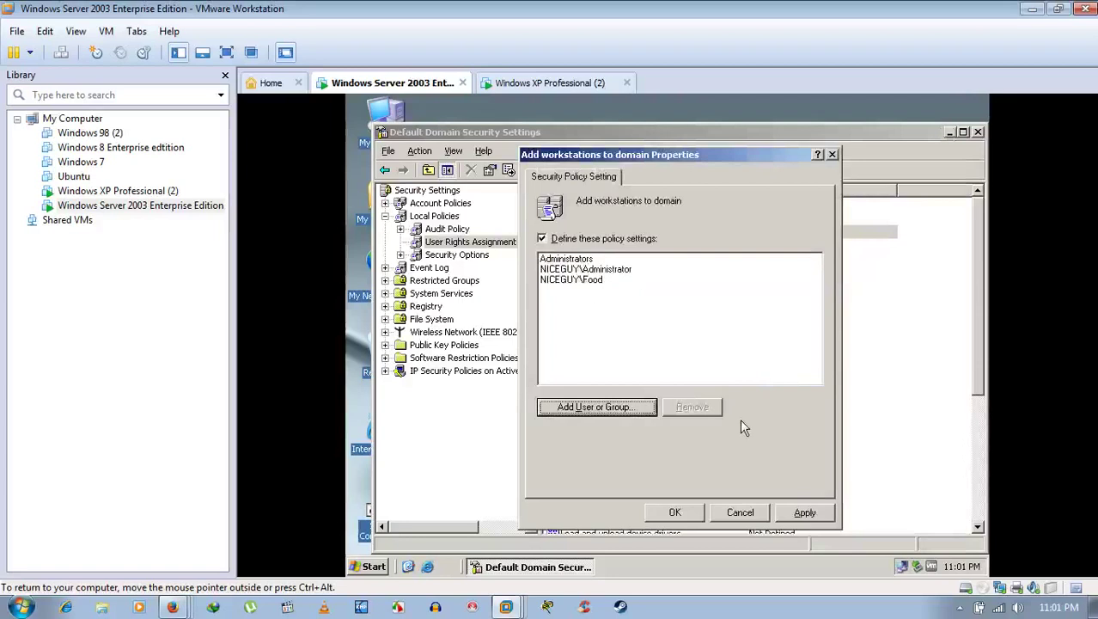
Step: Review the NICEGUY\Food, NICEGUY\Administrator and Administrators entries, then apply and close
click(581, 281)
click(582, 269)
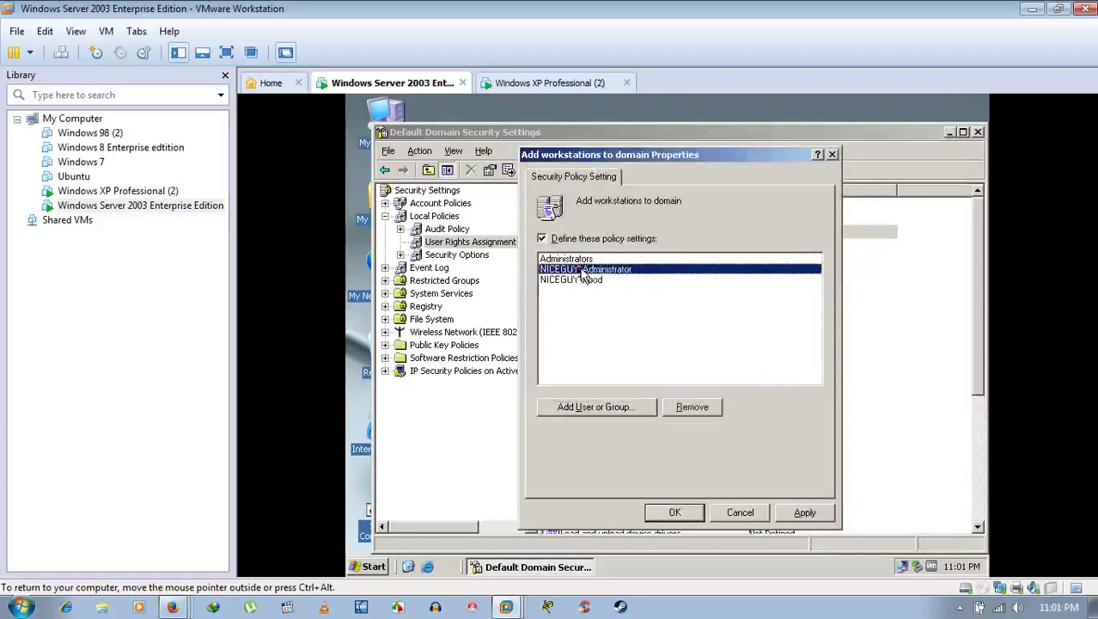
click(582, 259)
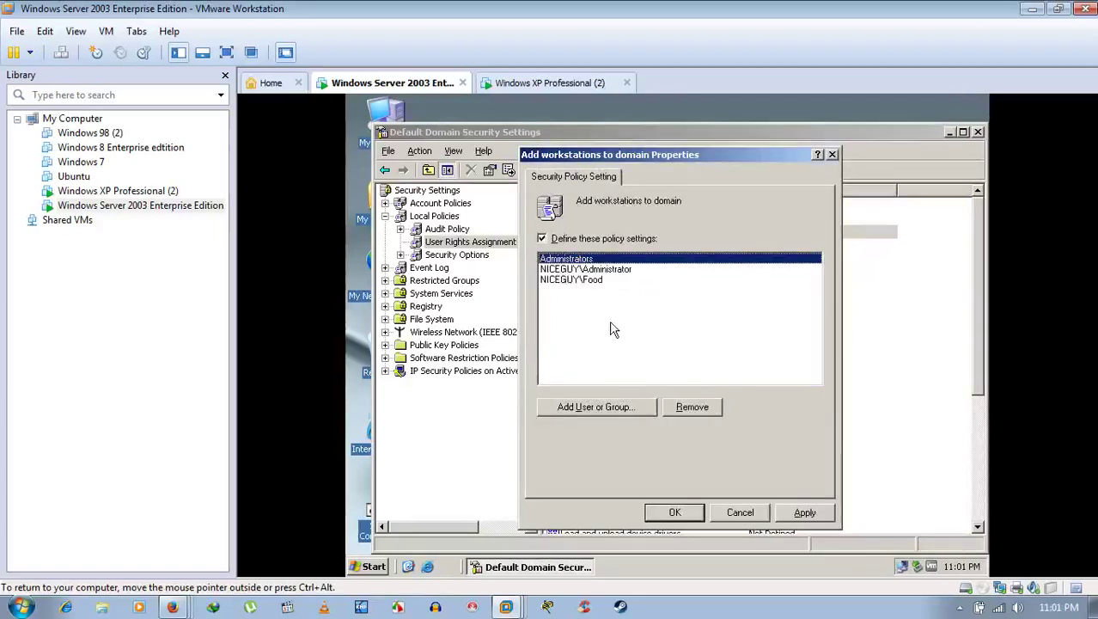
click(804, 512)
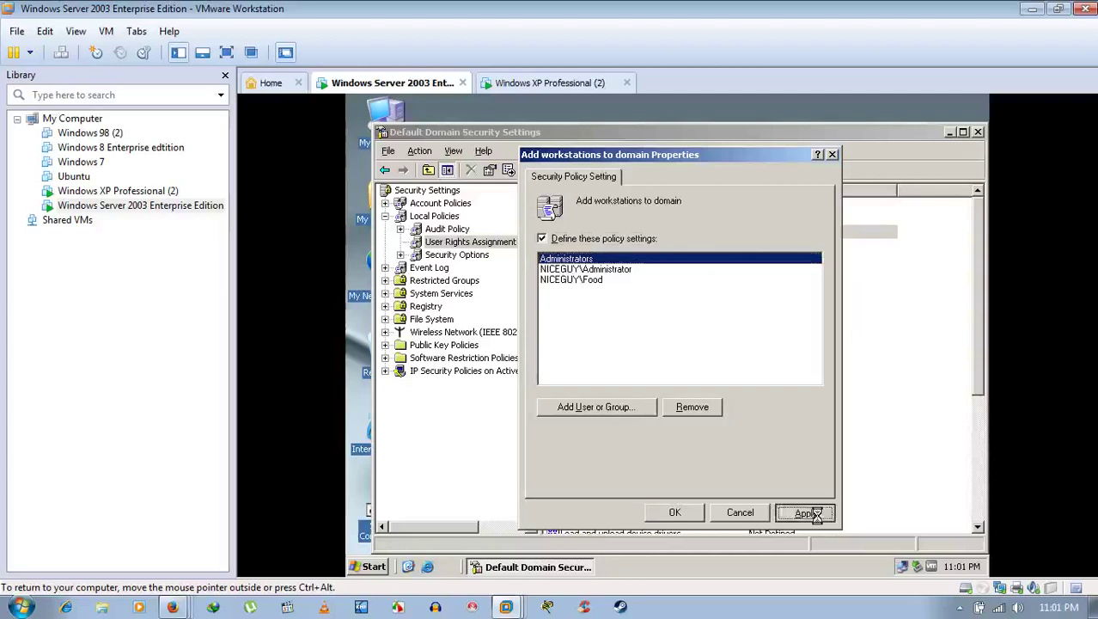
click(669, 512)
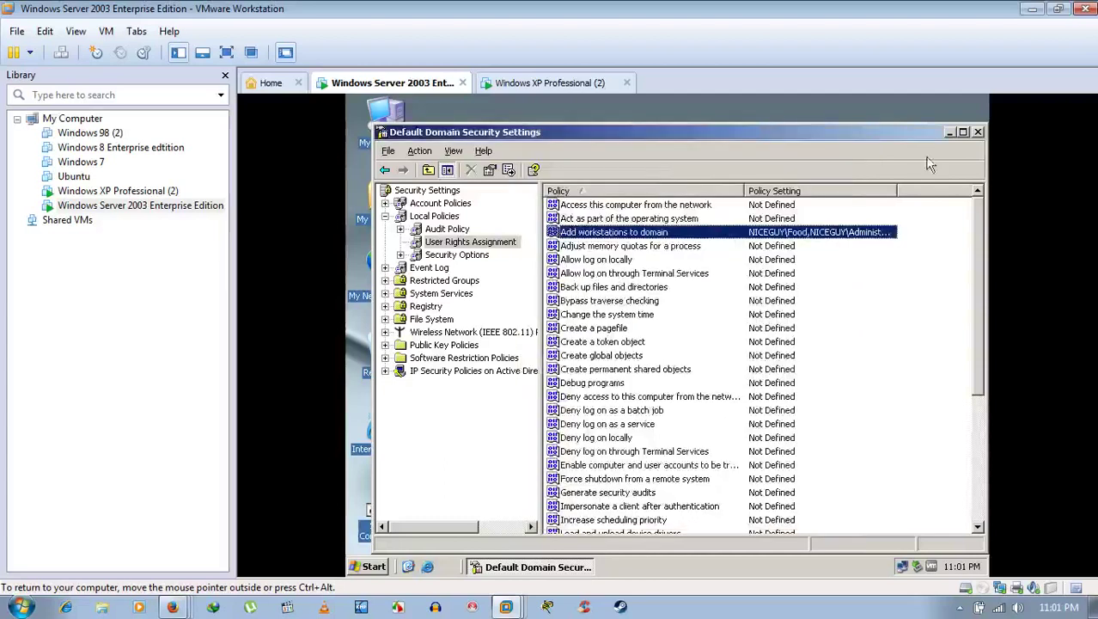
Step: Close the Default Domain Security Settings console and return focus to the server VM
click(978, 133)
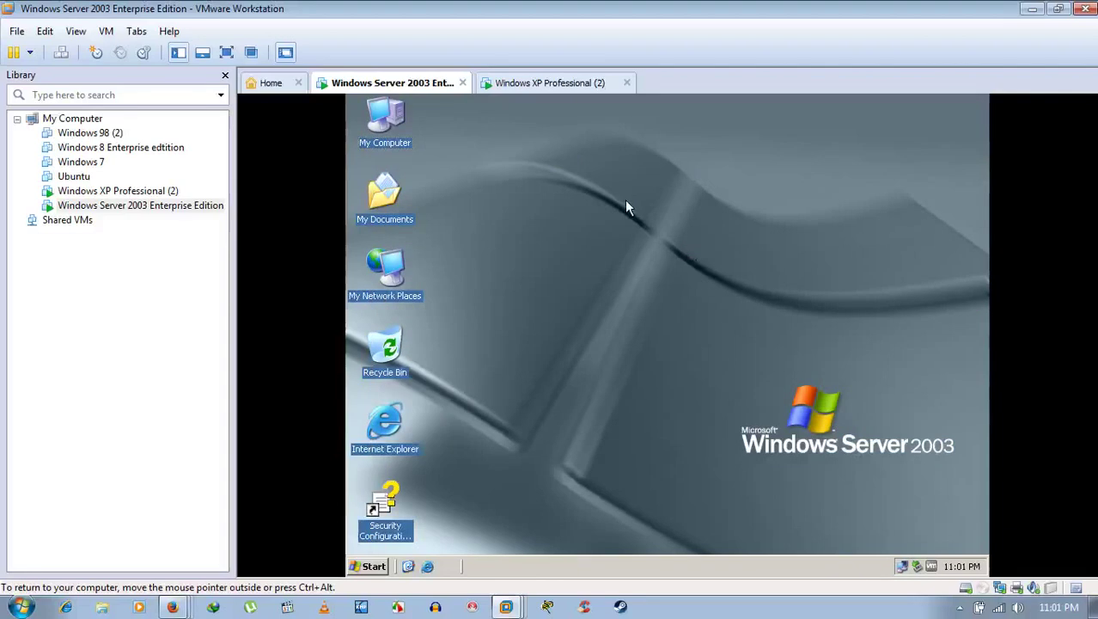
click(960, 606)
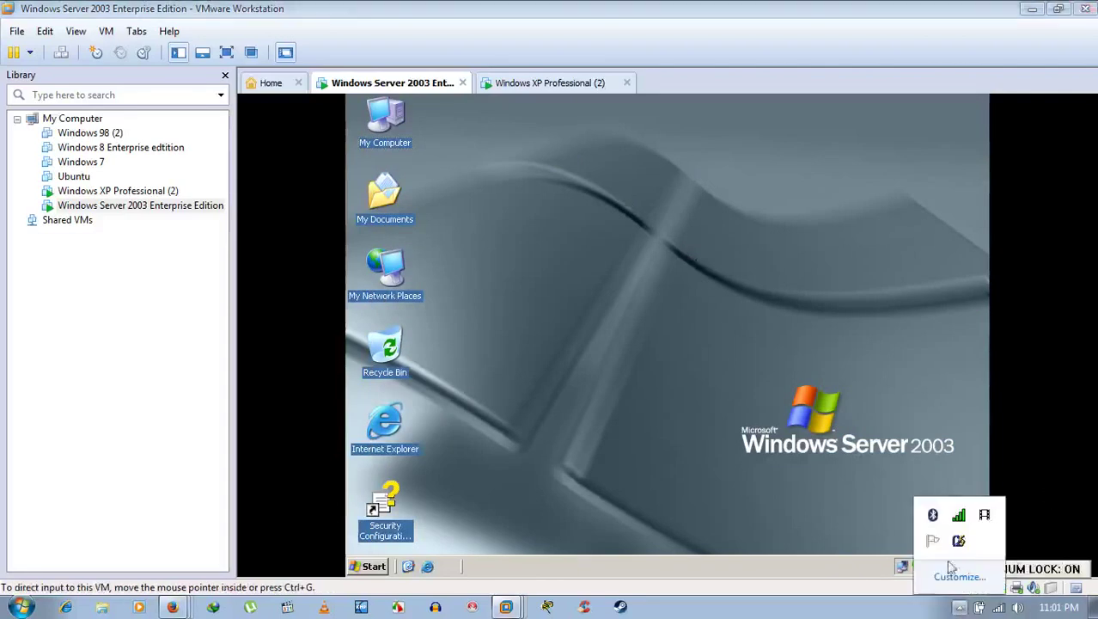
right_click(984, 515)
click(766, 366)
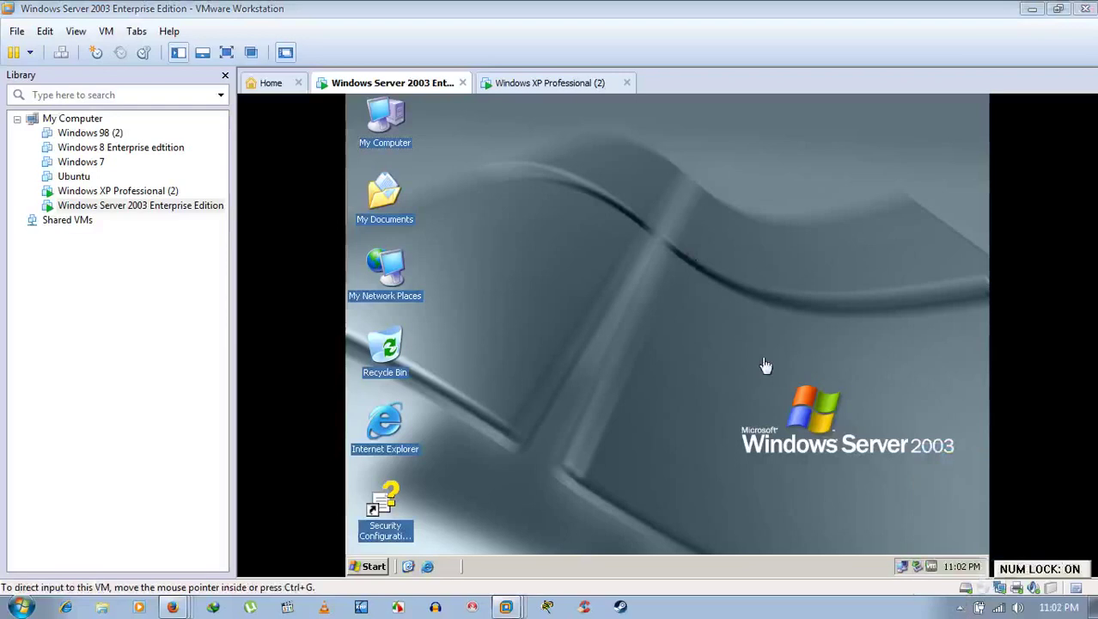
click(697, 230)
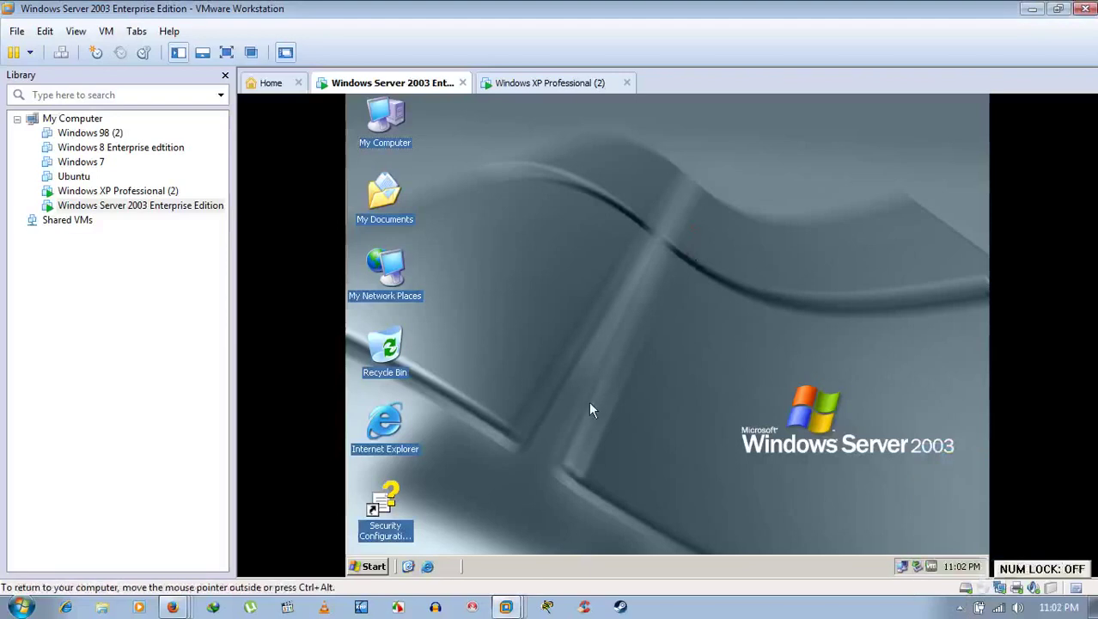
Step: Run gpupdate from the server's Run box
key(super+r)
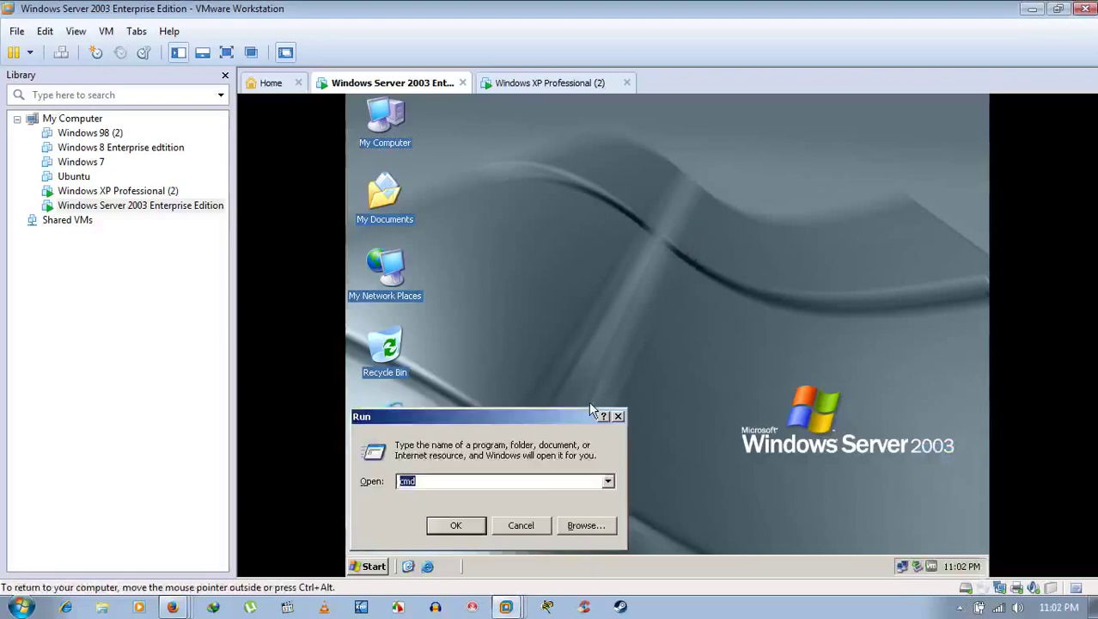
text(gpupdate)
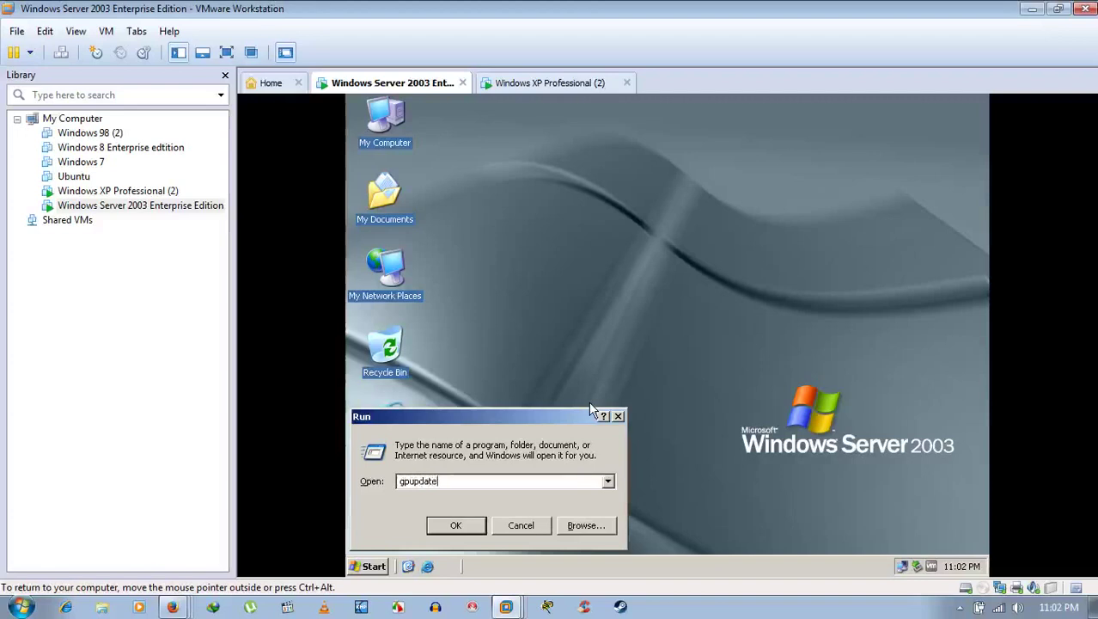
key(Return)
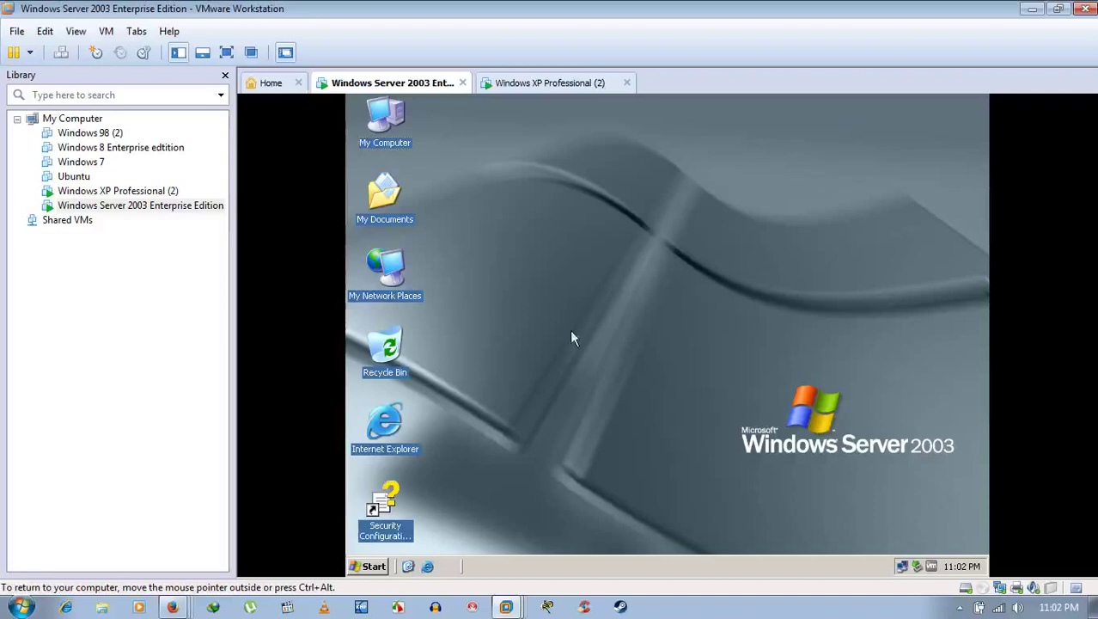
click(959, 608)
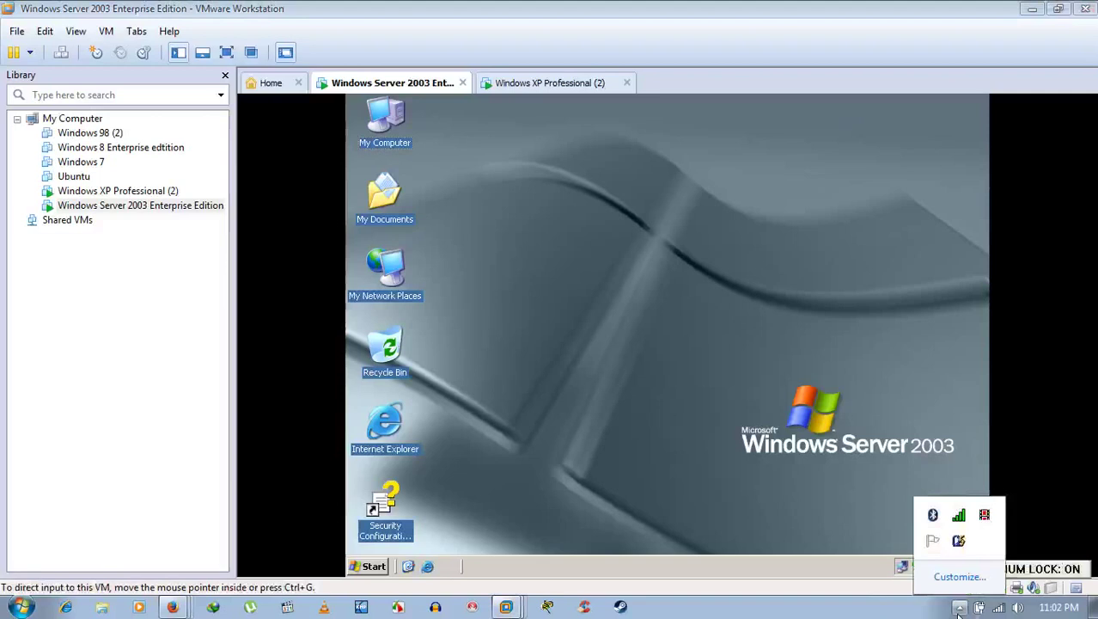
click(959, 607)
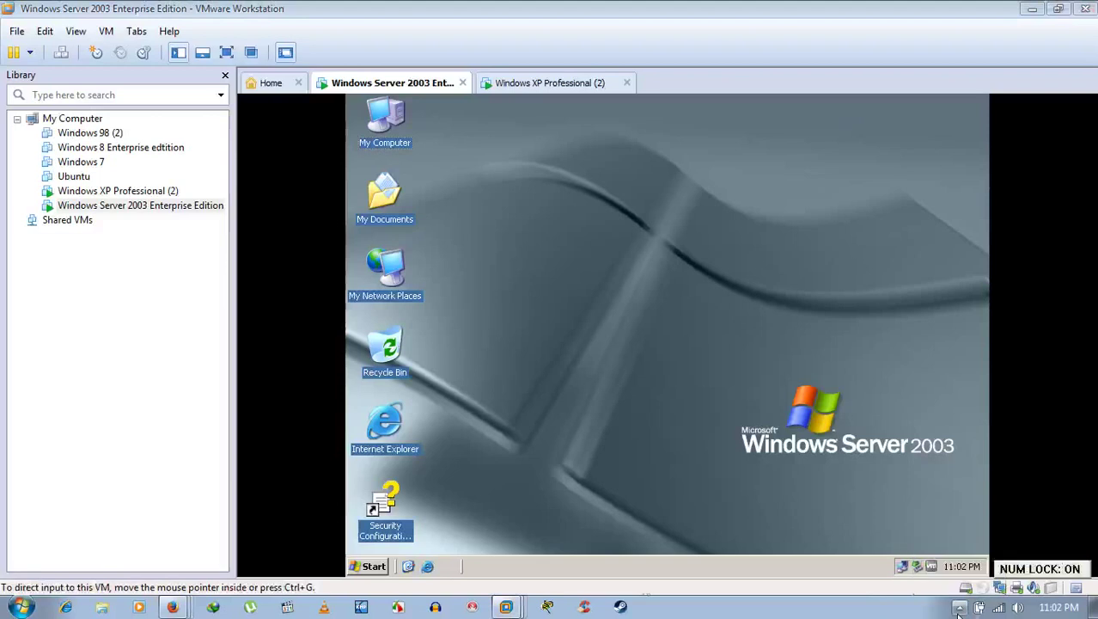
Step: Reopen the Run box showing gpupdate and cancel it
click(375, 566)
click(547, 333)
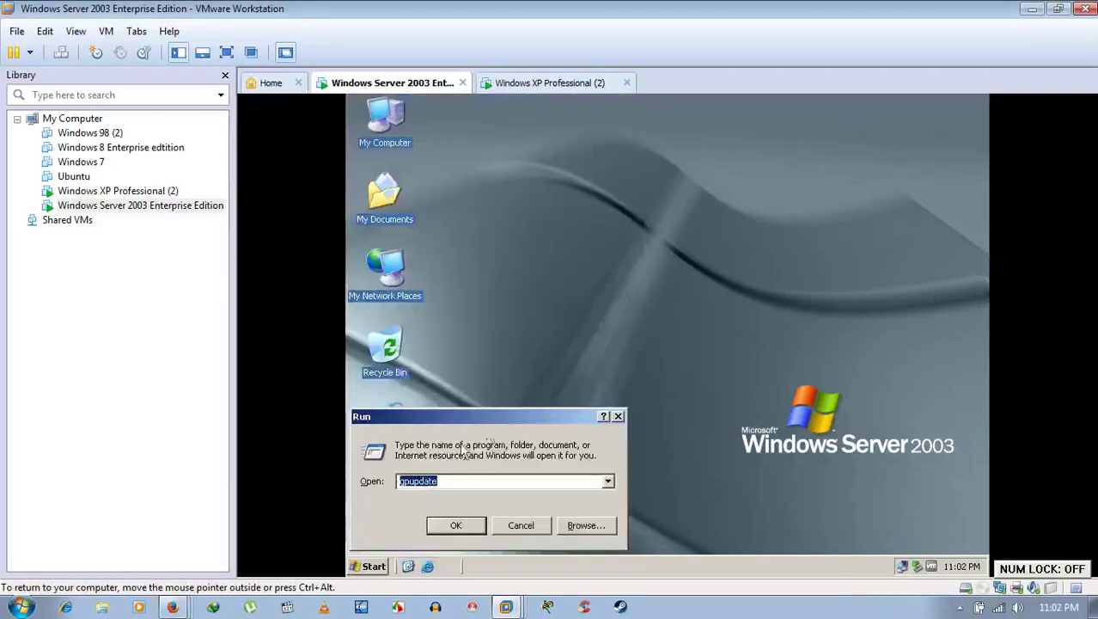
click(455, 480)
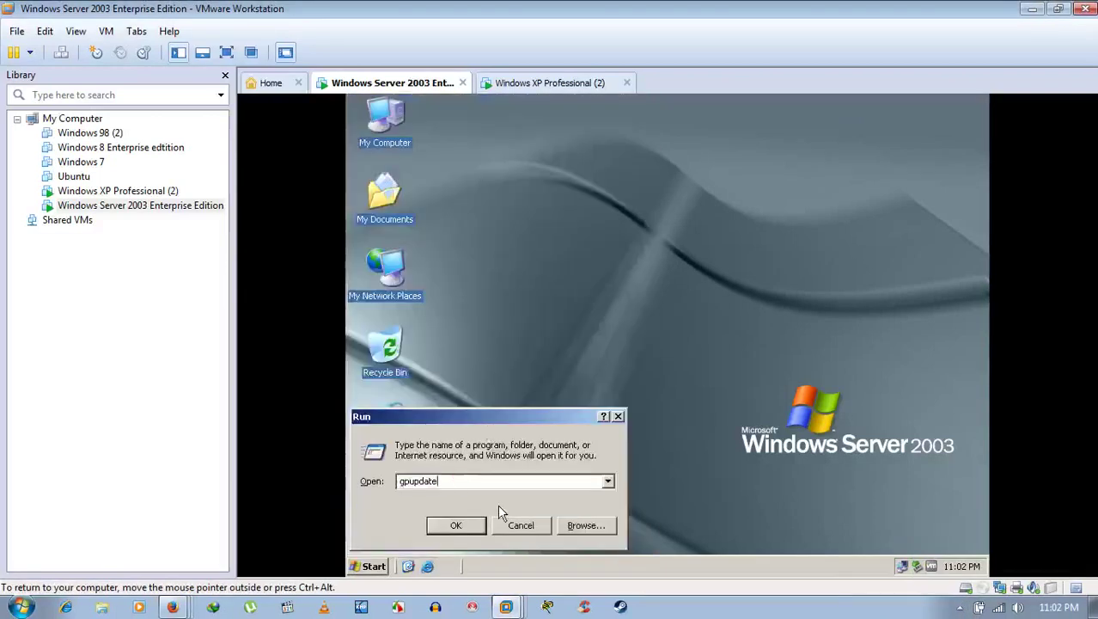
drag(489, 481, 343, 483)
click(518, 527)
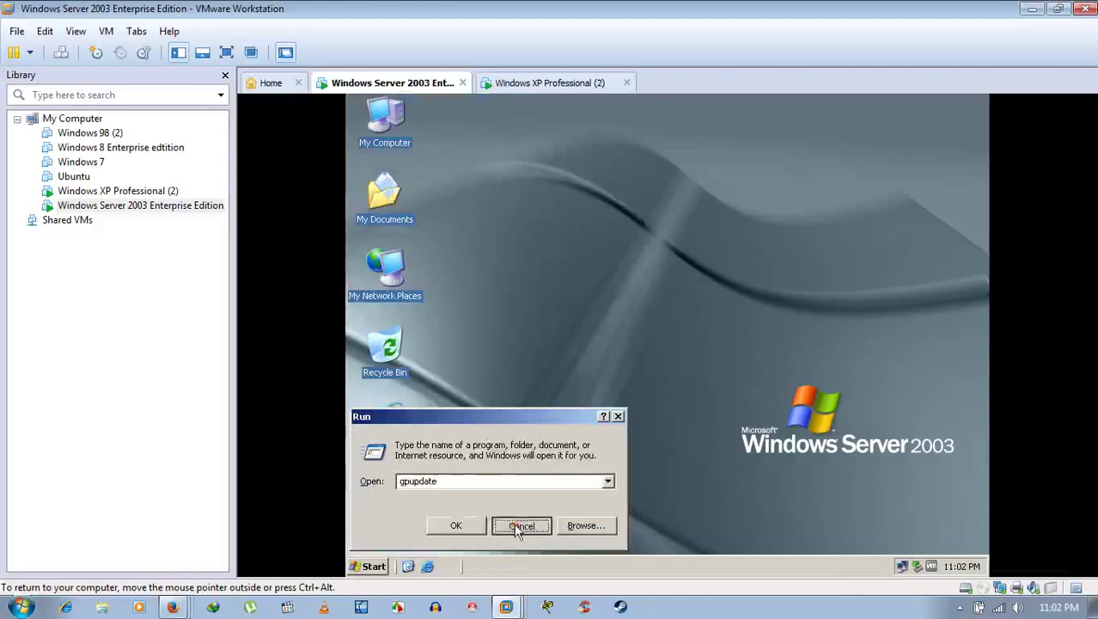
Step: Release input from the server VM back to the host with Ctrl+Alt
click(960, 606)
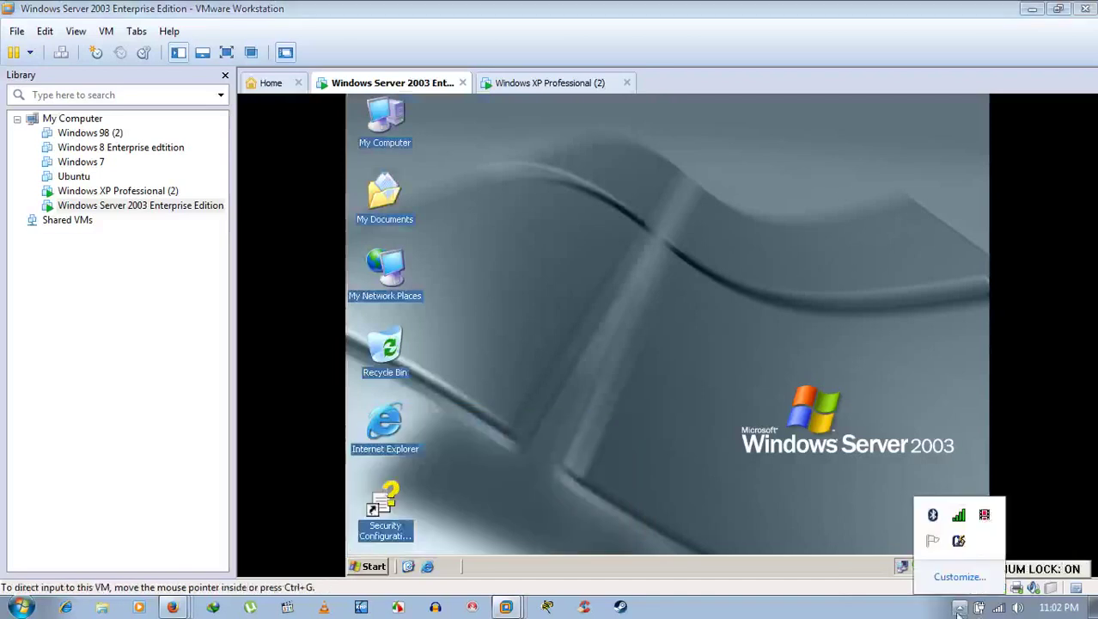
right_click(984, 515)
click(955, 449)
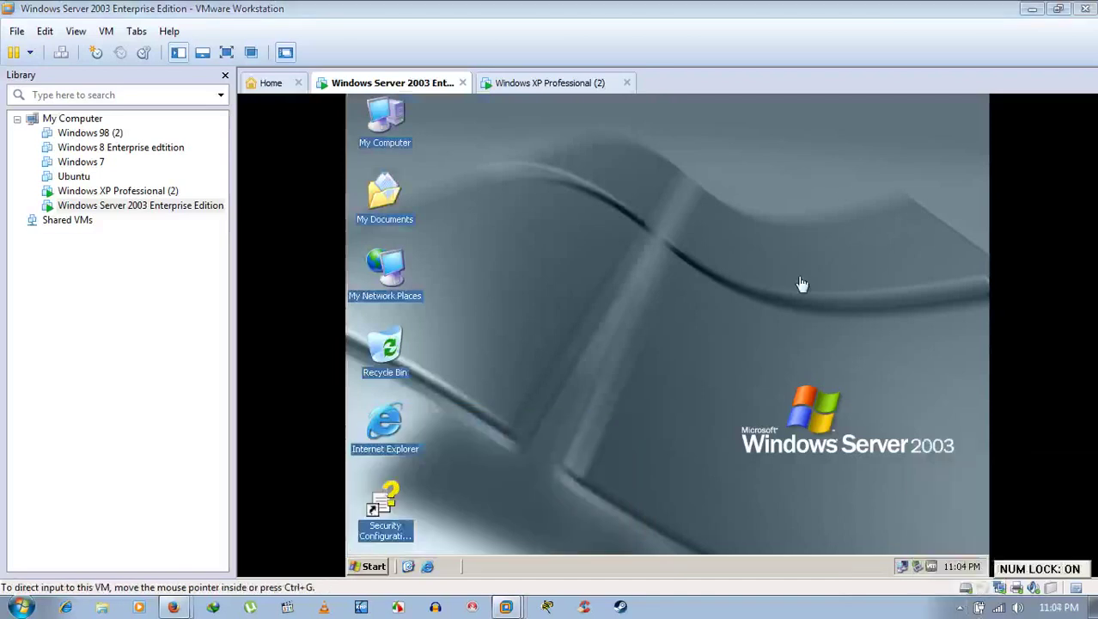
click(751, 249)
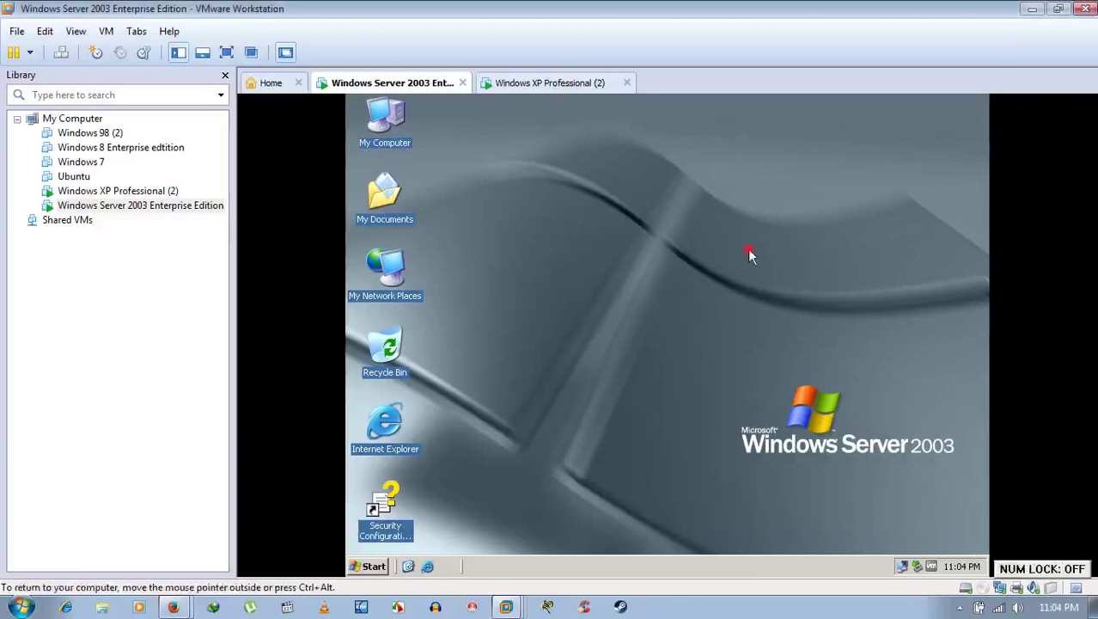
key(ctrl+alt)
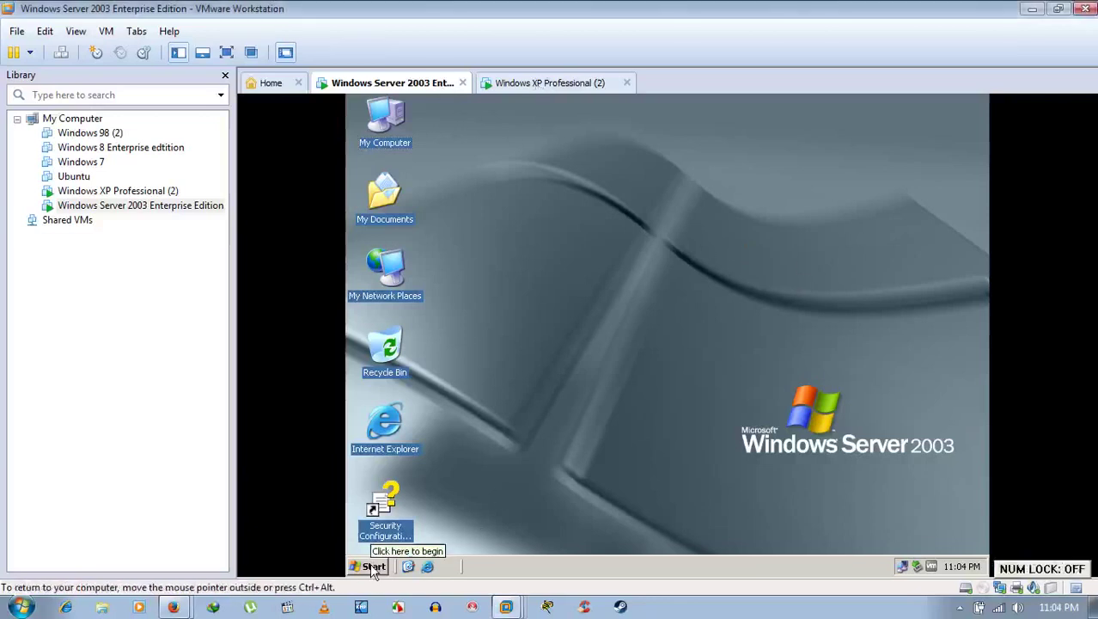
Step: Switch to the Windows XP Professional VM and view its System Properties without changes
click(565, 86)
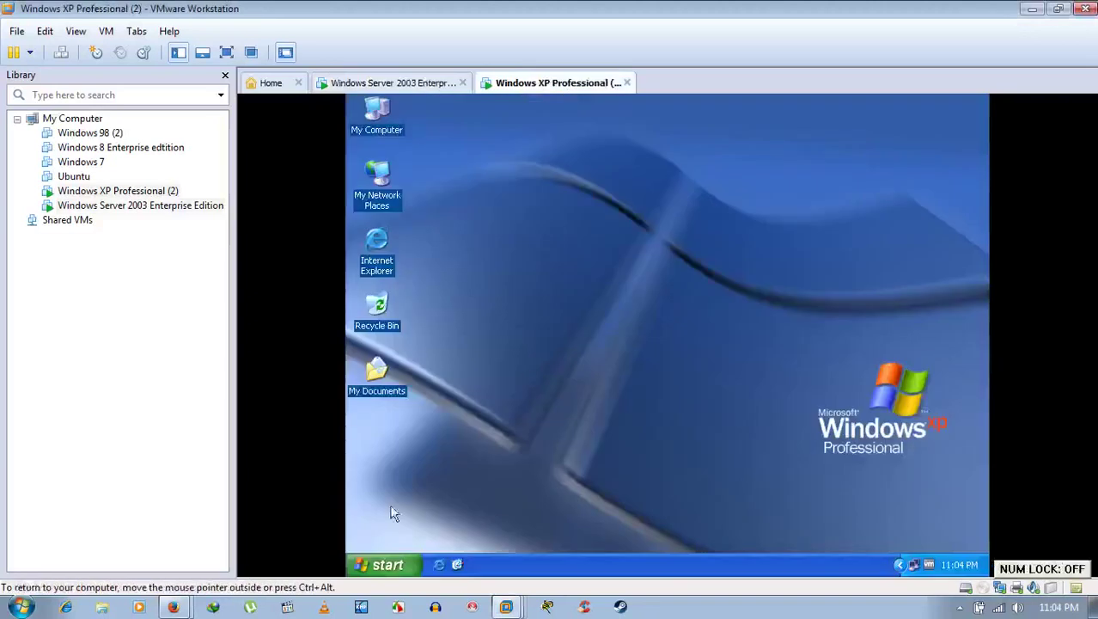
right_click(372, 117)
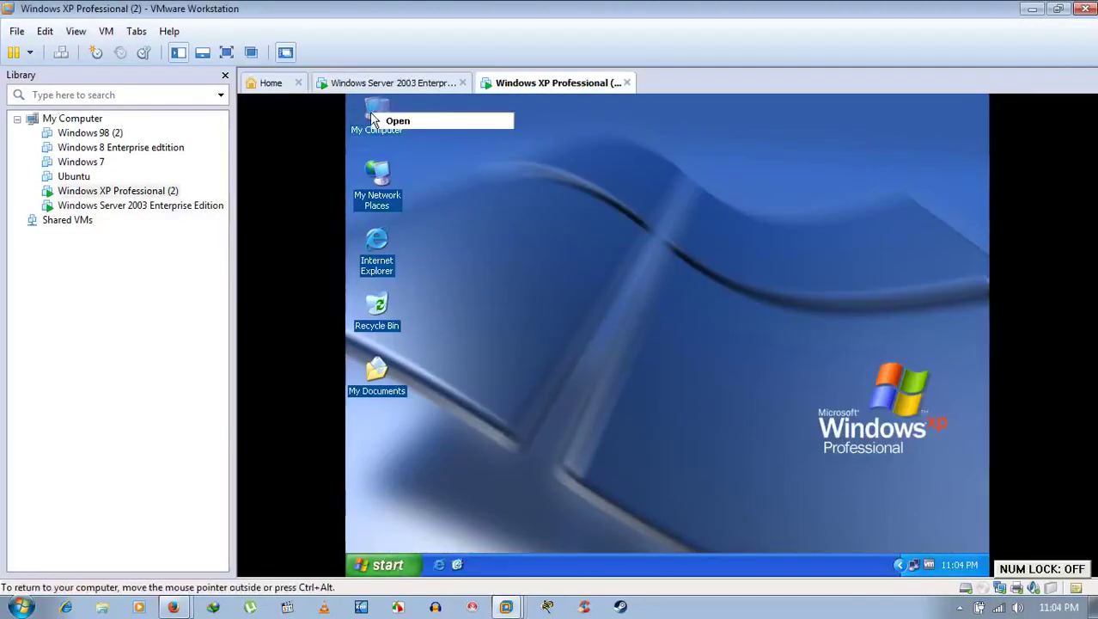
click(429, 267)
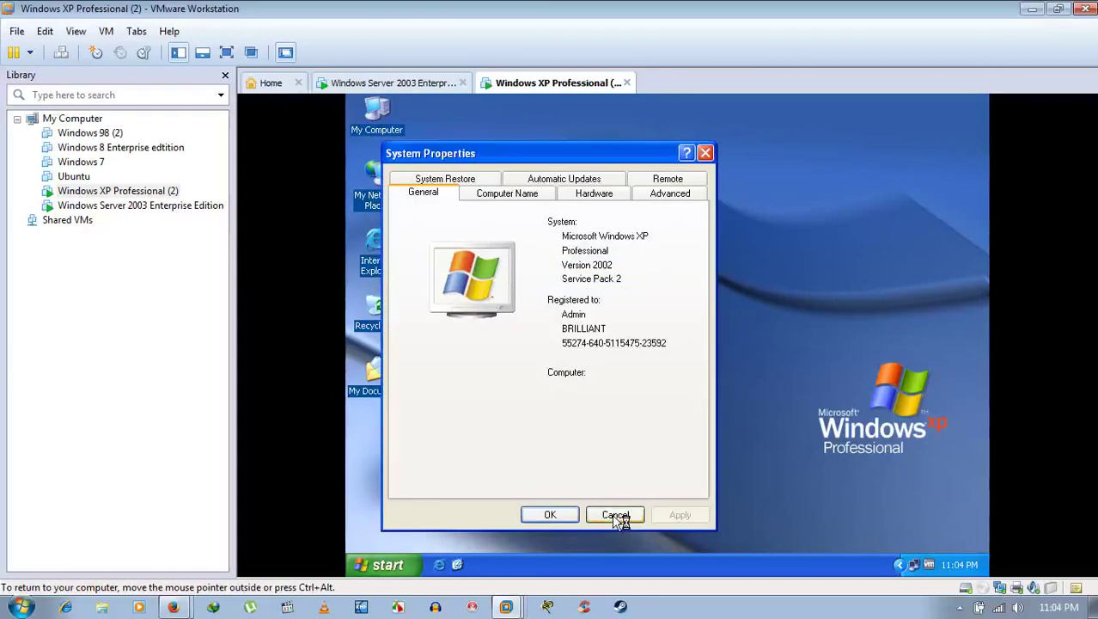
click(615, 516)
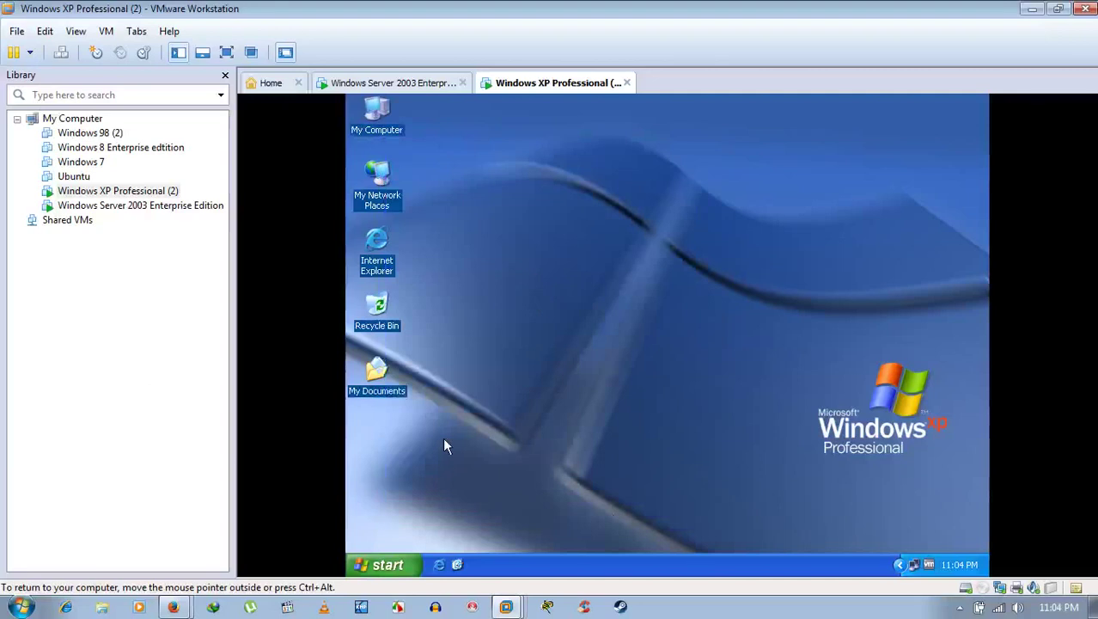
Step: Cancel the XP Shut Down dialog and minimize VMware Workstation to the host desktop
click(387, 564)
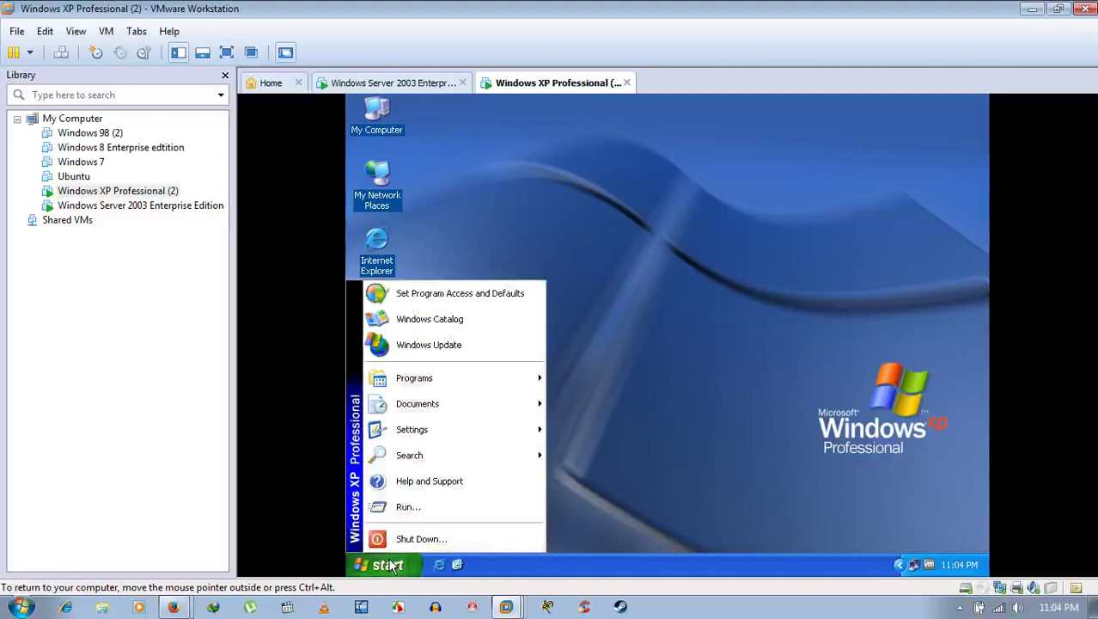
click(449, 539)
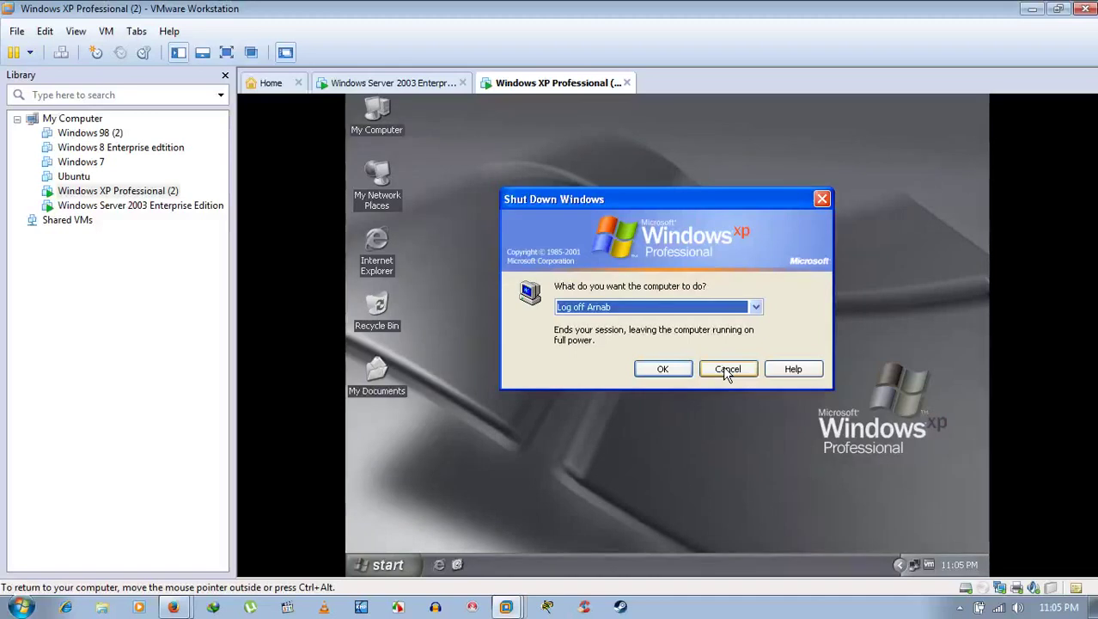
click(727, 371)
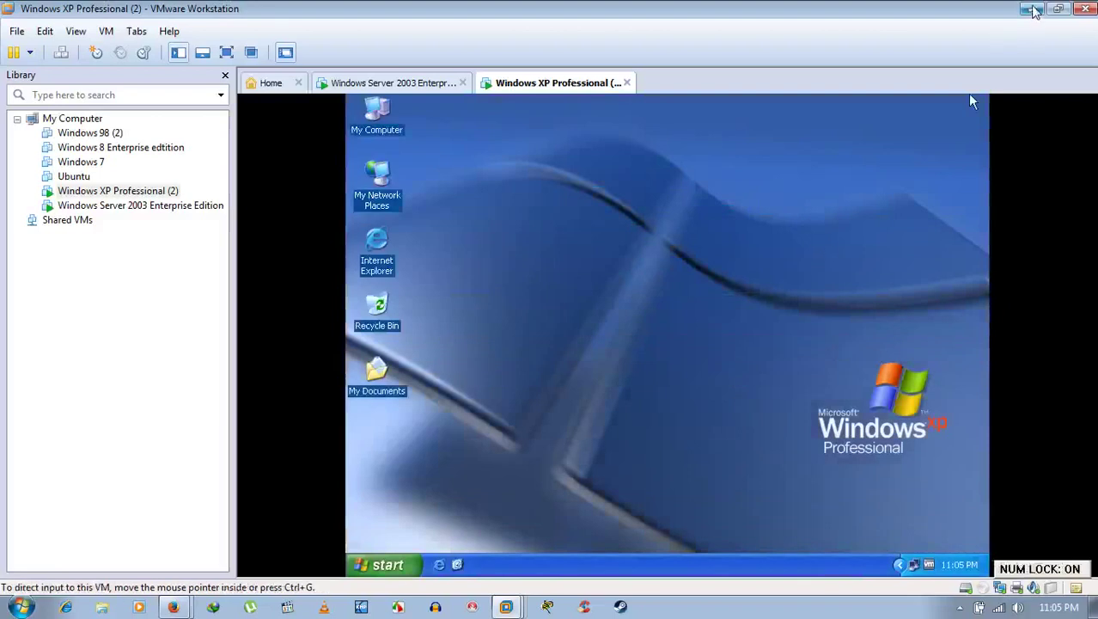
click(1033, 9)
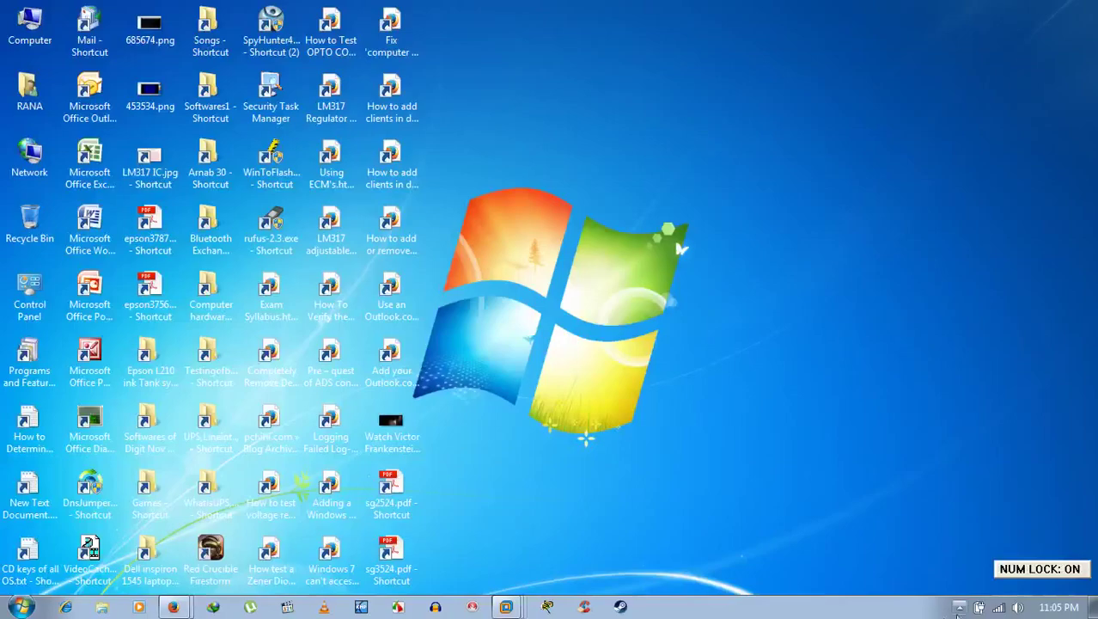
click(960, 607)
right_click(984, 514)
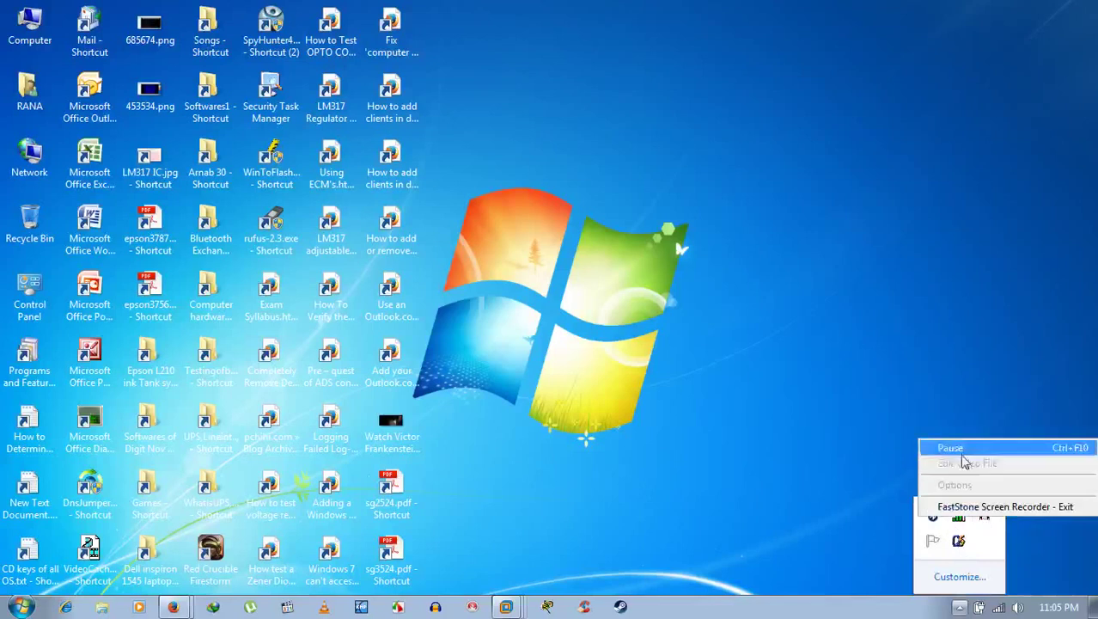